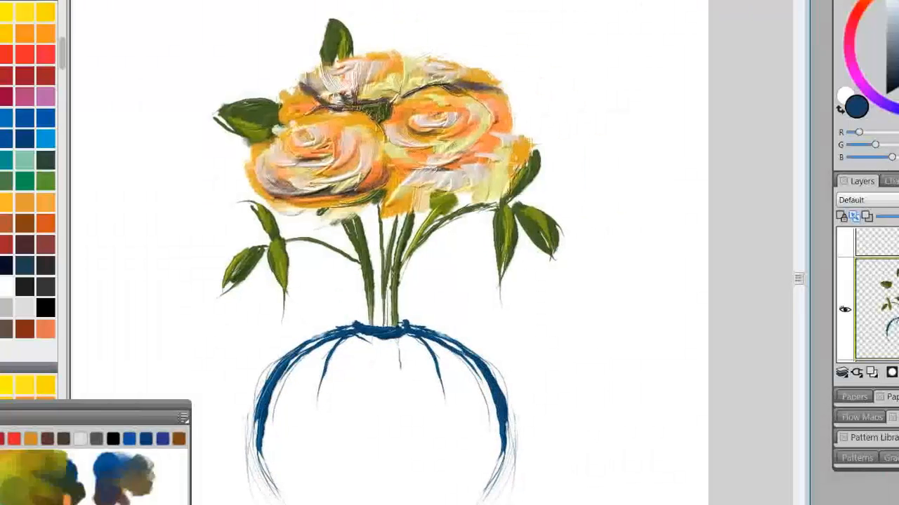
Close the flower painting and move the Mixer palette so it no longer covers the Custom 1 palette.
{"action": "left_click", "coordinate": [794, 1]}
{"action": "left_click", "coordinate": [573, 333]}
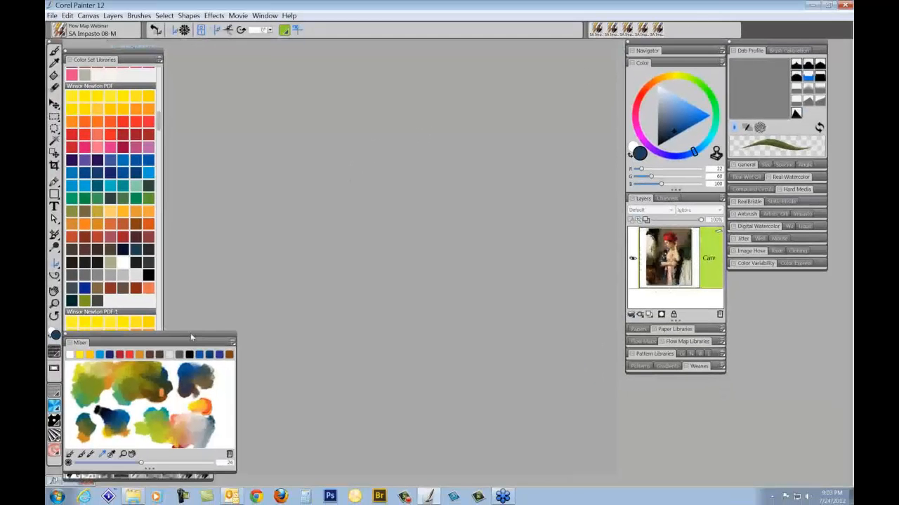
{"action": "mouse_move", "coordinate": [190, 334]}
{"action": "left_mouse_down"}
{"action": "mouse_move", "coordinate": [322, 317]}
{"action": "mouse_move", "coordinate": [325, 179]}
{"action": "mouse_move", "coordinate": [295, 227]}
{"action": "left_mouse_up"}
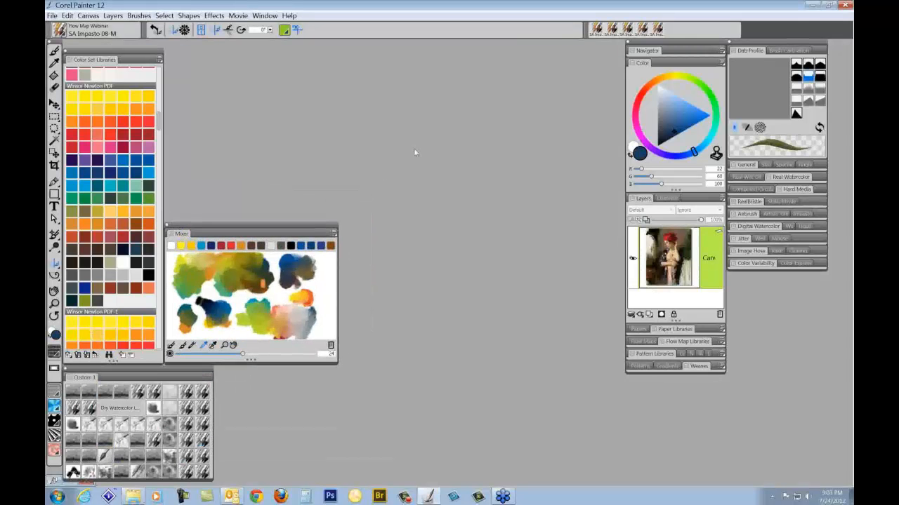
Create a new 1000 by 1000 pixel image at 150 pixels per inch and enlarge its document window to show the whole canvas.
{"action": "left_click", "coordinate": [52, 15]}
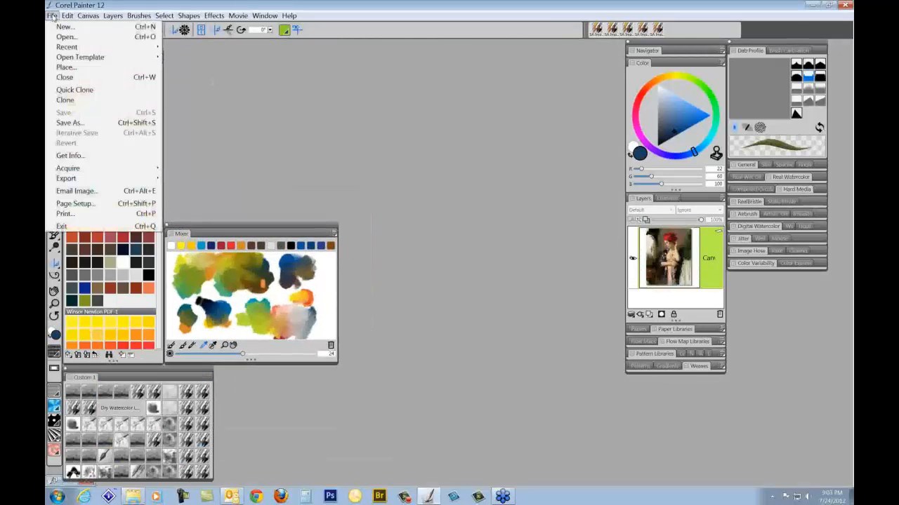
{"action": "left_click", "coordinate": [62, 28]}
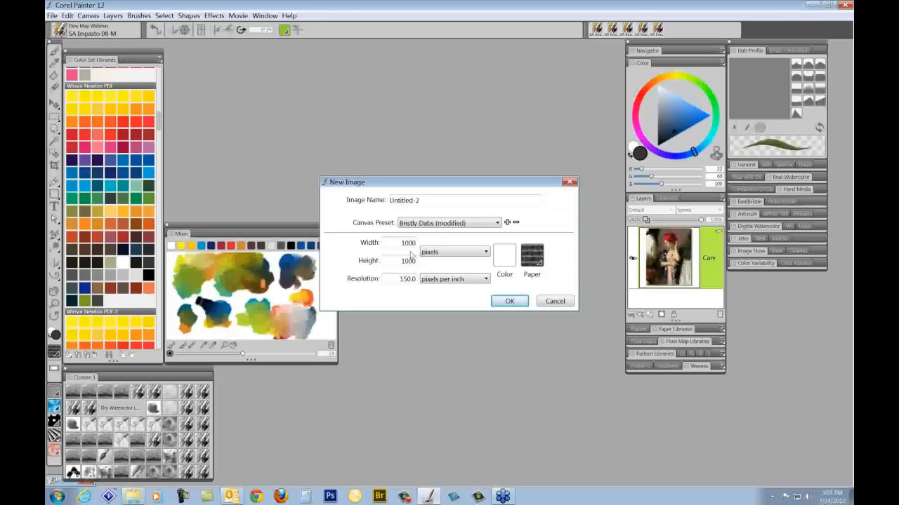
{"action": "left_click", "coordinate": [510, 301]}
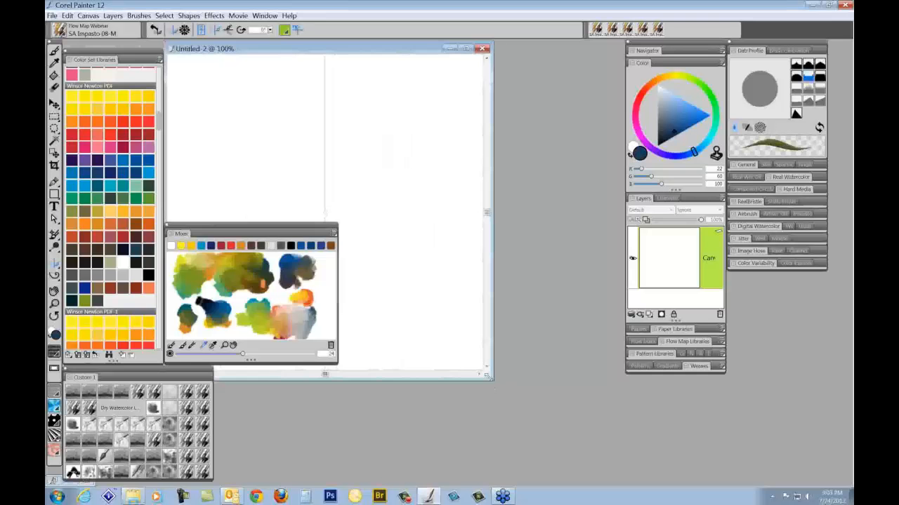
{"action": "left_click_drag", "start_coordinate": [492, 379], "coordinate": [620, 478]}
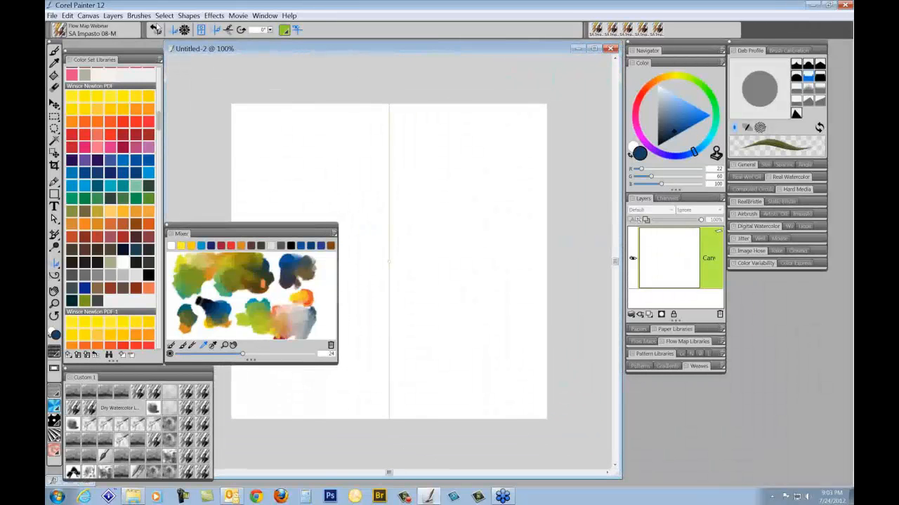
Turn off mirror painting and activate the Brush tool.
{"action": "left_click", "coordinate": [156, 29]}
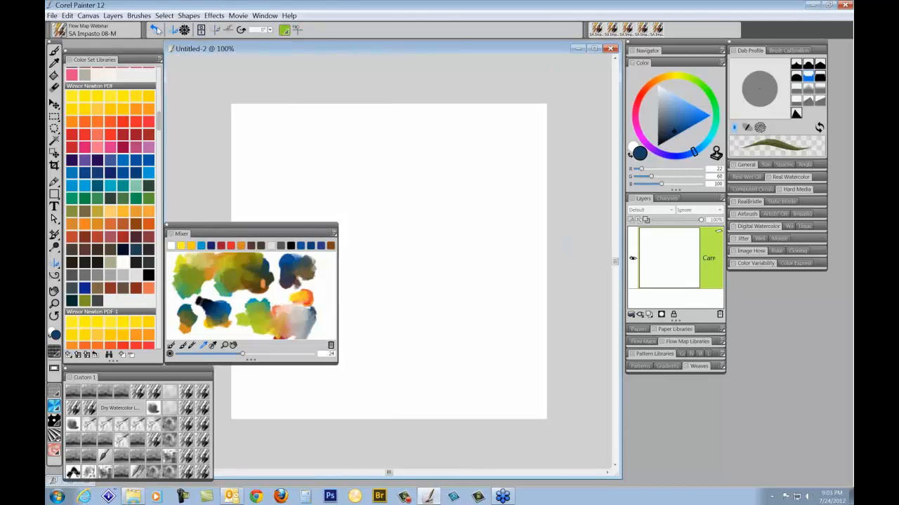
{"action": "left_click", "coordinate": [54, 50]}
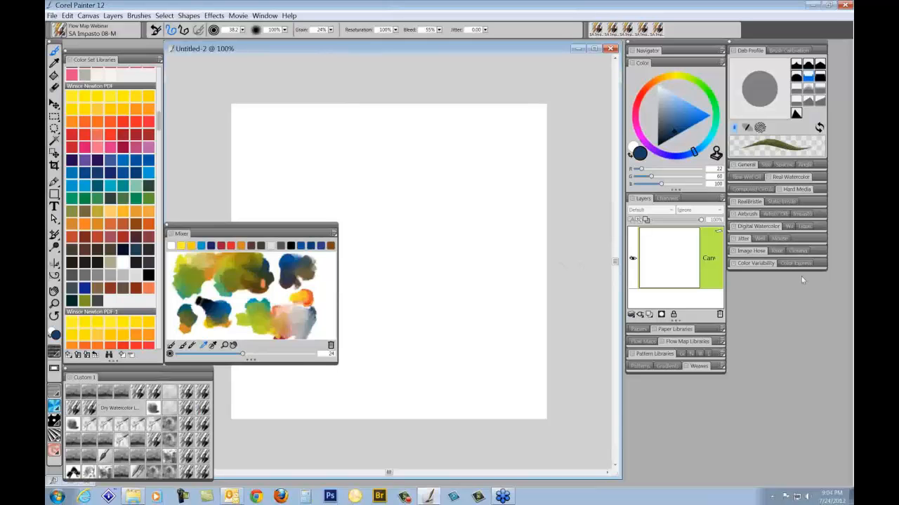
Move the brush controls palette with Dab Profile, General and the other brush panels over the canvas.
{"action": "mouse_move", "coordinate": [800, 275]}
{"action": "left_mouse_down"}
{"action": "mouse_move", "coordinate": [734, 307]}
{"action": "mouse_move", "coordinate": [713, 300]}
{"action": "left_mouse_up"}
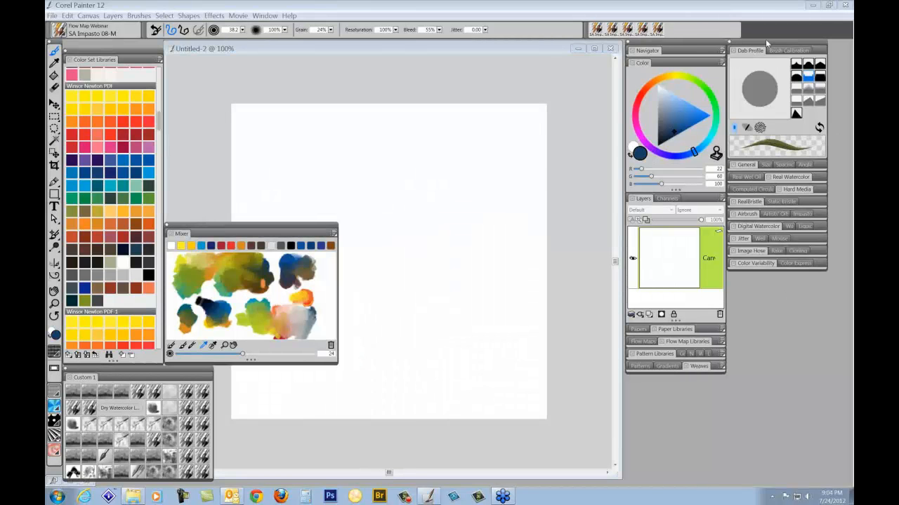
{"action": "mouse_move", "coordinate": [766, 43]}
{"action": "left_mouse_down"}
{"action": "mouse_move", "coordinate": [597, 156]}
{"action": "mouse_move", "coordinate": [504, 115]}
{"action": "left_mouse_up"}
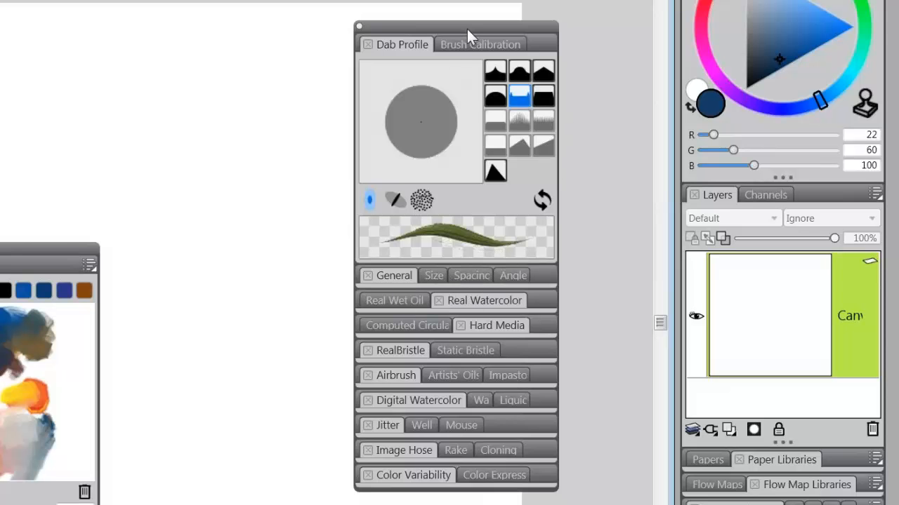
{"action": "left_click_drag", "start_coordinate": [467, 28], "coordinate": [398, 33]}
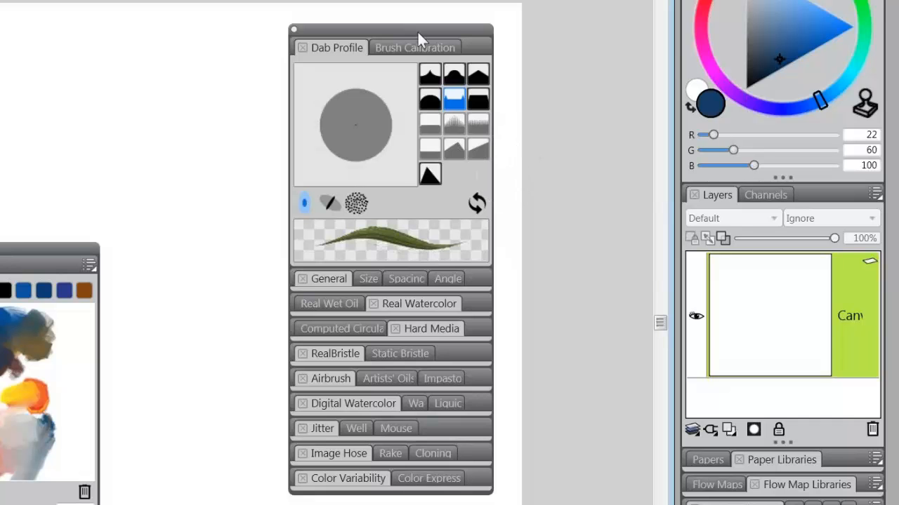
{"action": "mouse_move", "coordinate": [387, 30]}
{"action": "left_mouse_down"}
{"action": "mouse_move", "coordinate": [426, 32]}
{"action": "mouse_move", "coordinate": [334, 42]}
{"action": "left_mouse_up"}
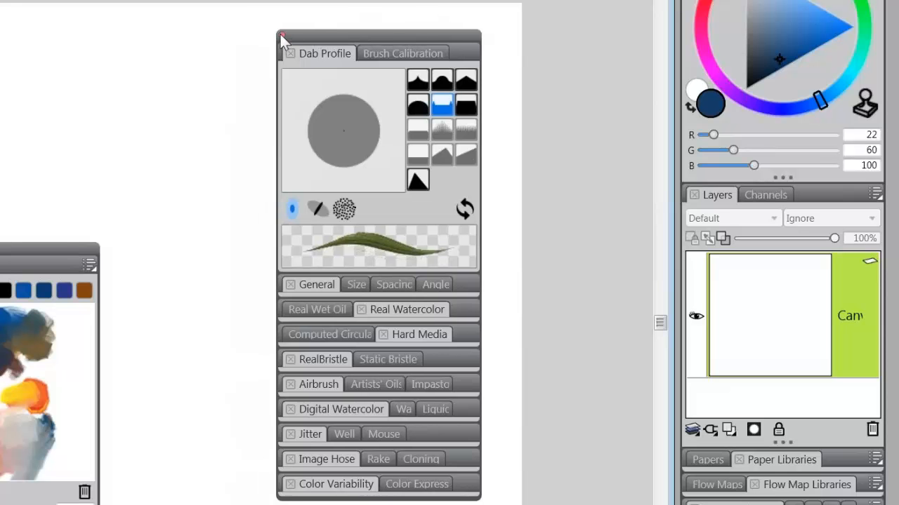
{"action": "mouse_move", "coordinate": [319, 35]}
{"action": "left_mouse_down"}
{"action": "mouse_move", "coordinate": [408, 34]}
{"action": "mouse_move", "coordinate": [328, 7]}
{"action": "mouse_move", "coordinate": [411, 80]}
{"action": "mouse_move", "coordinate": [299, 0]}
{"action": "mouse_move", "coordinate": [331, 76]}
{"action": "mouse_move", "coordinate": [314, 34]}
{"action": "left_mouse_up"}
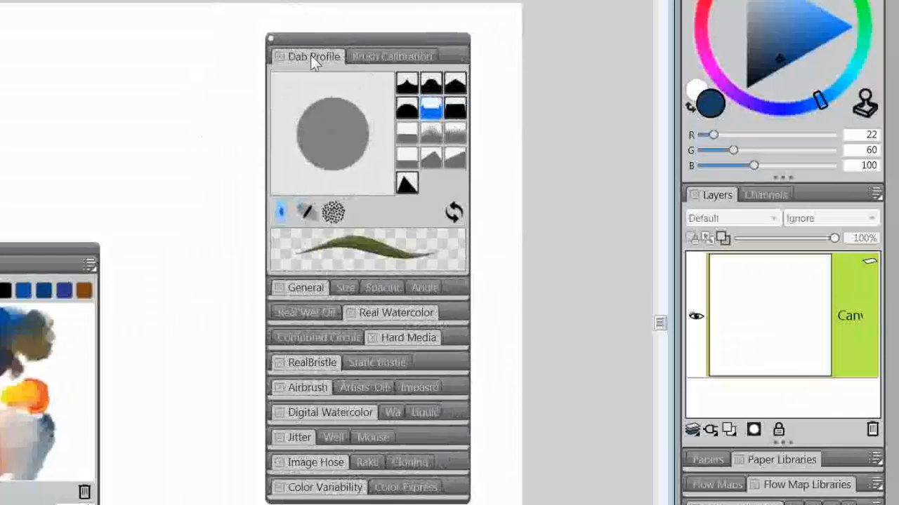
Detach the Dab Profile and Brush Calibration panels from the brush controls palette, and regroup them with the General panels.
{"action": "mouse_move", "coordinate": [310, 54]}
{"action": "left_mouse_down"}
{"action": "mouse_move", "coordinate": [249, 106]}
{"action": "mouse_move", "coordinate": [162, 103]}
{"action": "mouse_move", "coordinate": [43, 77]}
{"action": "mouse_move", "coordinate": [112, 107]}
{"action": "mouse_move", "coordinate": [348, 333]}
{"action": "mouse_move", "coordinate": [342, 349]}
{"action": "mouse_move", "coordinate": [365, 323]}
{"action": "mouse_move", "coordinate": [355, 314]}
{"action": "mouse_move", "coordinate": [368, 323]}
{"action": "mouse_move", "coordinate": [349, 326]}
{"action": "mouse_move", "coordinate": [318, 269]}
{"action": "mouse_move", "coordinate": [292, 76]}
{"action": "mouse_move", "coordinate": [292, 101]}
{"action": "mouse_move", "coordinate": [293, 92]}
{"action": "left_mouse_up"}
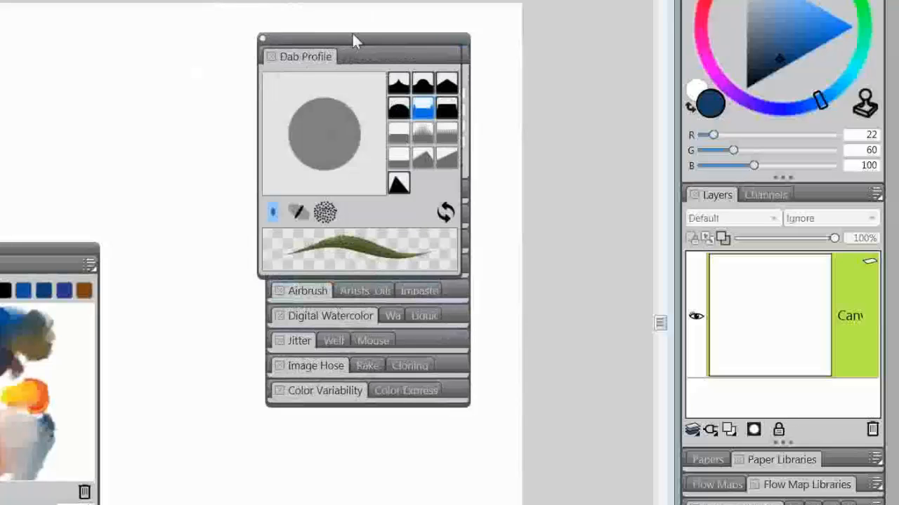
{"action": "mouse_move", "coordinate": [355, 37]}
{"action": "left_mouse_down"}
{"action": "mouse_move", "coordinate": [137, 32]}
{"action": "mouse_move", "coordinate": [109, 18]}
{"action": "mouse_move", "coordinate": [168, 51]}
{"action": "mouse_move", "coordinate": [352, 58]}
{"action": "left_mouse_up"}
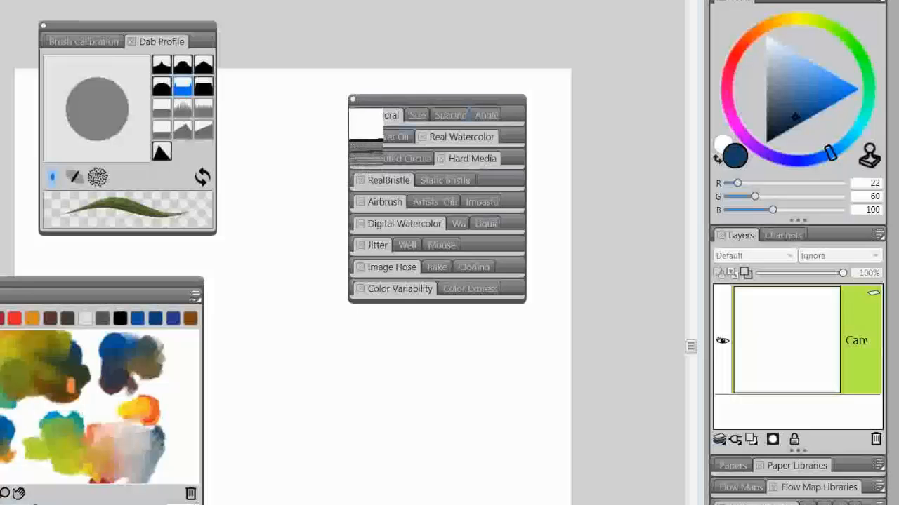
{"action": "left_click_drag", "start_coordinate": [365, 120], "coordinate": [457, 116]}
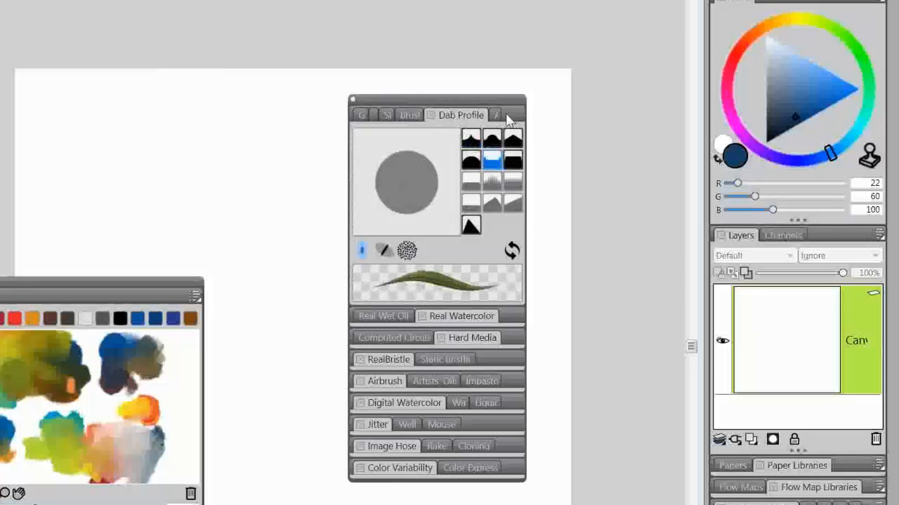
Separate Dab Profile into its own floating palette and group the Brush Calibration panel with it.
{"action": "mouse_move", "coordinate": [457, 121]}
{"action": "left_mouse_down"}
{"action": "mouse_move", "coordinate": [337, 161]}
{"action": "mouse_move", "coordinate": [144, 75]}
{"action": "left_mouse_up"}
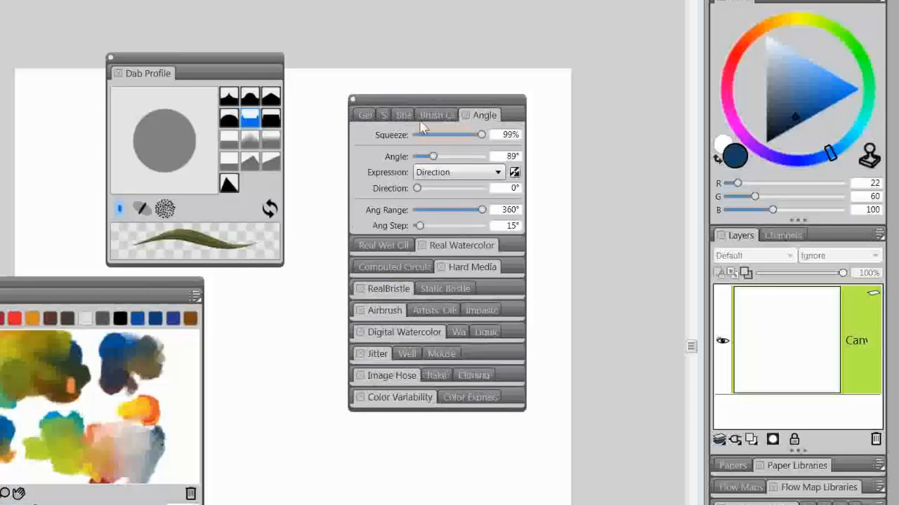
{"action": "left_click", "coordinate": [439, 118]}
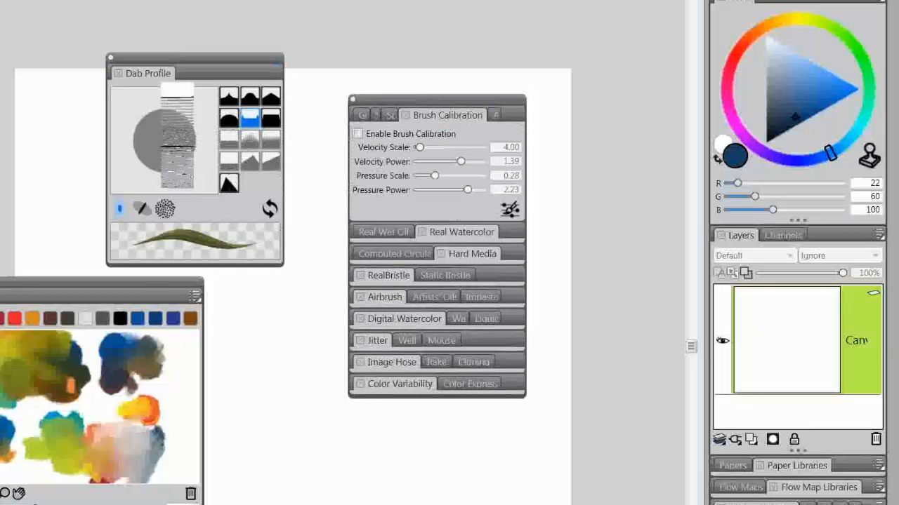
{"action": "left_click_drag", "start_coordinate": [151, 73], "coordinate": [161, 76]}
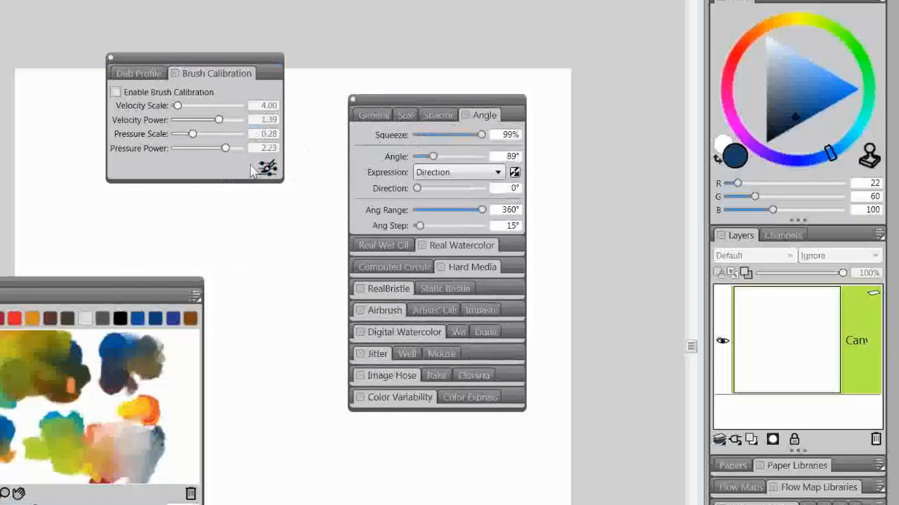
Collapse the Angle panel and reattach the Dab Profile and Brush Calibration group as the first group of the brush controls palette.
{"action": "left_click", "coordinate": [484, 115]}
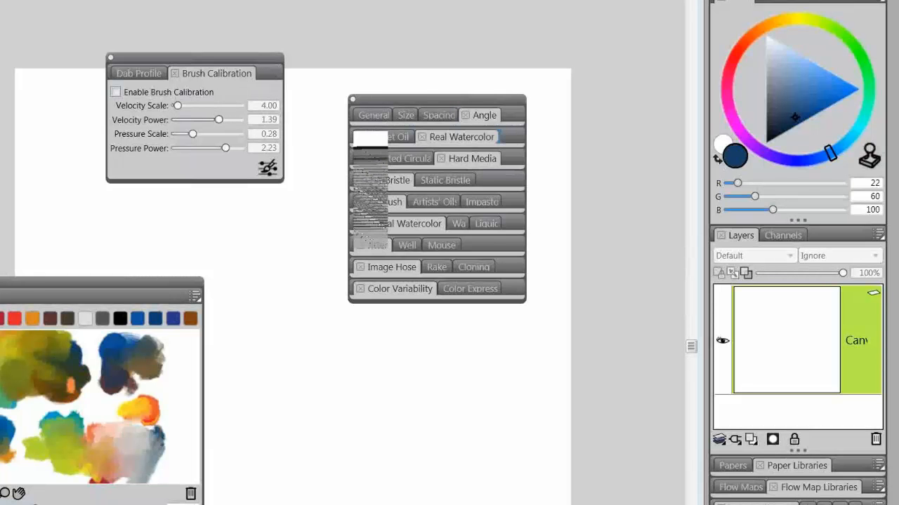
{"action": "left_click_drag", "start_coordinate": [370, 137], "coordinate": [458, 125]}
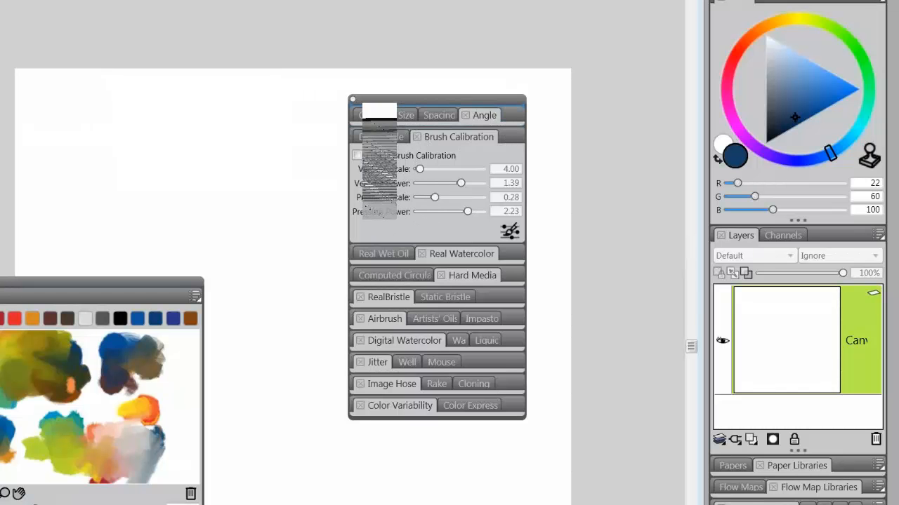
{"action": "left_click_drag", "start_coordinate": [467, 131], "coordinate": [466, 110]}
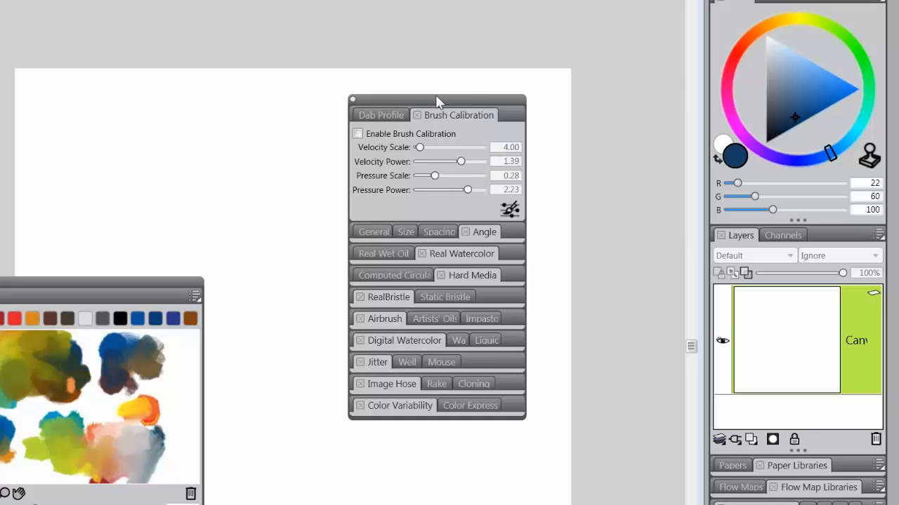
{"action": "mouse_move", "coordinate": [435, 95]}
{"action": "left_mouse_down"}
{"action": "mouse_move", "coordinate": [417, 105]}
{"action": "mouse_move", "coordinate": [491, 74]}
{"action": "left_mouse_up"}
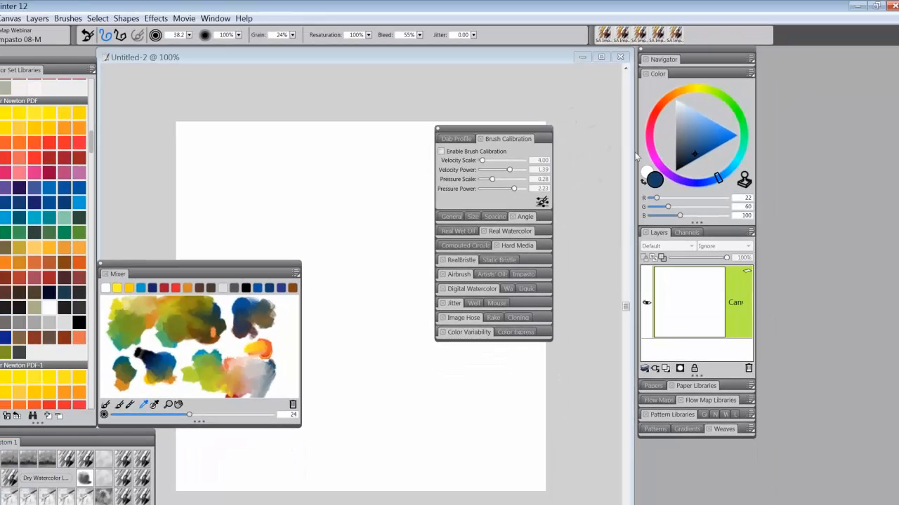
Dock the Navigator, Color and Layers palette along the workspace's right edge, and move the brush controls palette off the canvas center beside it.
{"action": "left_click_drag", "start_coordinate": [656, 48], "coordinate": [700, 85]}
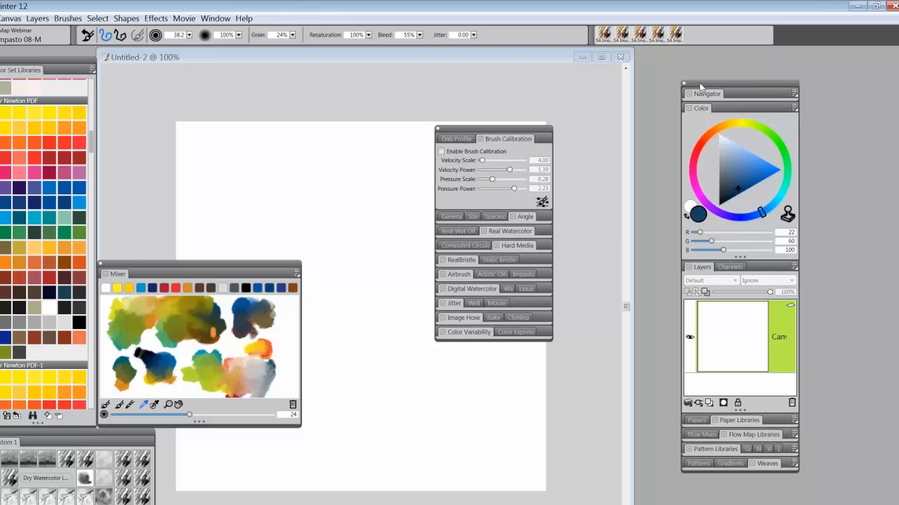
{"action": "left_click_drag", "start_coordinate": [700, 83], "coordinate": [701, 82]}
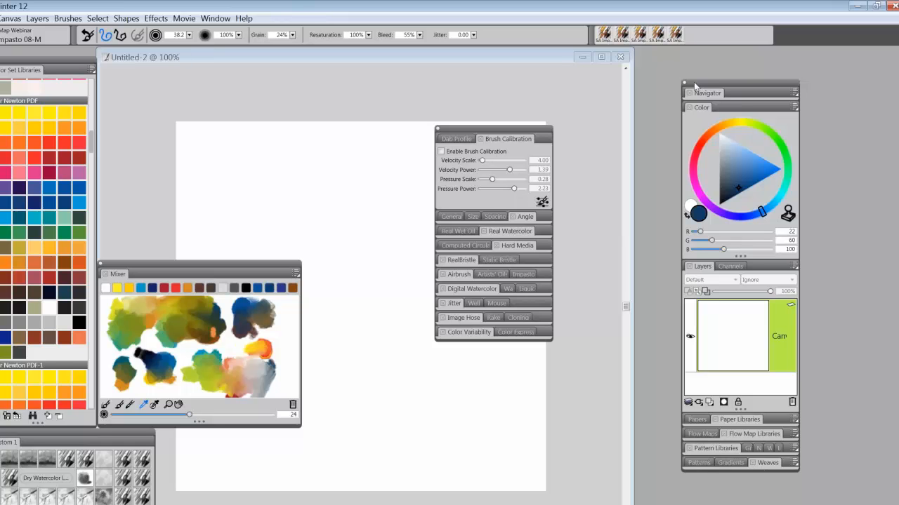
{"action": "left_click_drag", "start_coordinate": [695, 85], "coordinate": [897, 71]}
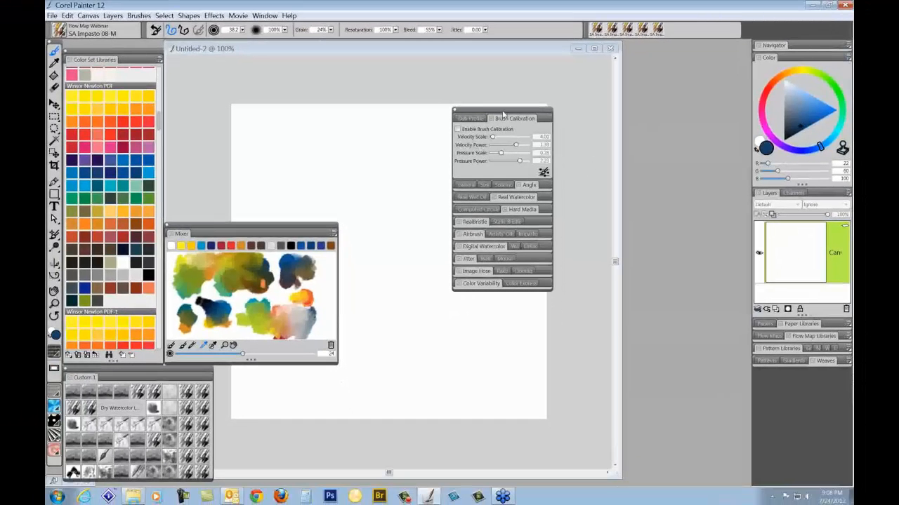
{"action": "mouse_move", "coordinate": [502, 113]}
{"action": "left_mouse_down"}
{"action": "mouse_move", "coordinate": [604, 159]}
{"action": "mouse_move", "coordinate": [790, 322]}
{"action": "mouse_move", "coordinate": [816, 329]}
{"action": "mouse_move", "coordinate": [852, 320]}
{"action": "mouse_move", "coordinate": [714, 308]}
{"action": "mouse_move", "coordinate": [602, 182]}
{"action": "mouse_move", "coordinate": [740, 364]}
{"action": "mouse_move", "coordinate": [779, 372]}
{"action": "mouse_move", "coordinate": [656, 372]}
{"action": "mouse_move", "coordinate": [633, 241]}
{"action": "left_mouse_up"}
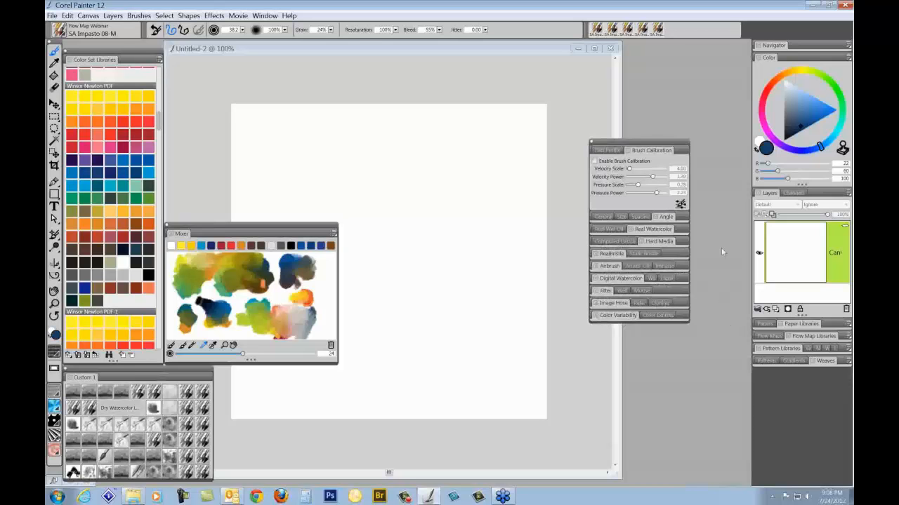
Collapse the docked Color and Layers panels and dock the brush controls palette beneath the Weaves group.
{"action": "left_click", "coordinate": [766, 59]}
{"action": "left_click", "coordinate": [772, 73]}
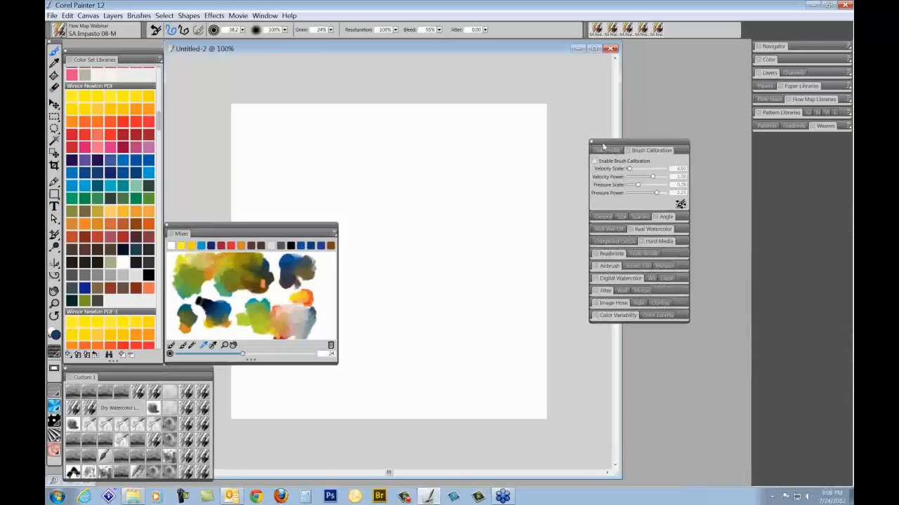
{"action": "mouse_move", "coordinate": [599, 143]}
{"action": "left_mouse_down"}
{"action": "mouse_move", "coordinate": [772, 156]}
{"action": "mouse_move", "coordinate": [849, 148]}
{"action": "left_mouse_up"}
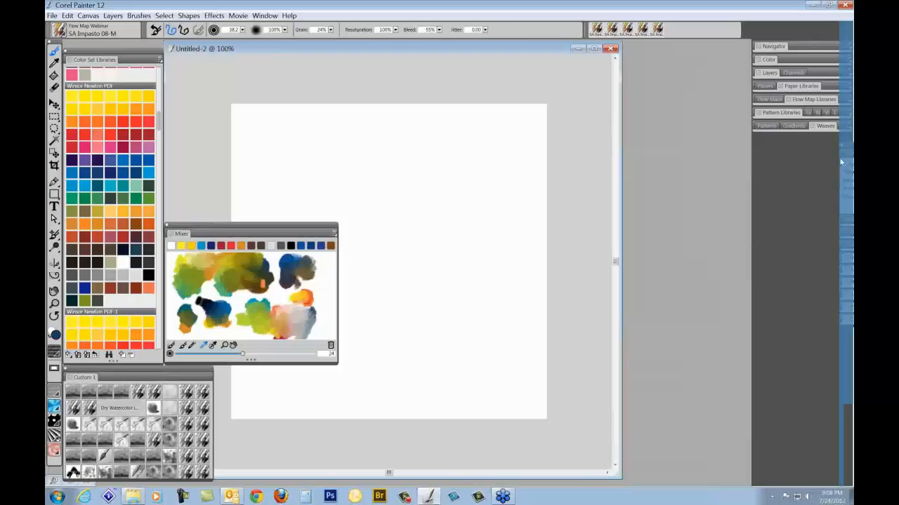
{"action": "left_click_drag", "start_coordinate": [841, 162], "coordinate": [842, 163]}
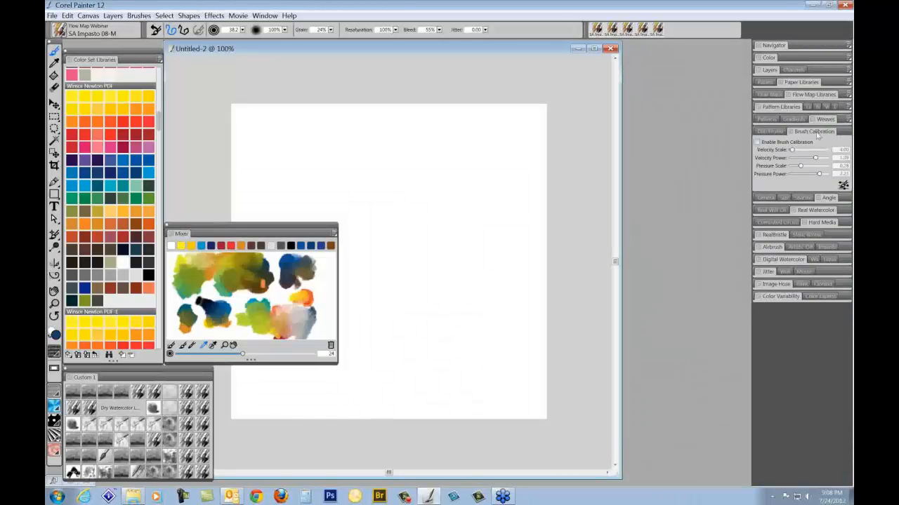
Regroup the Brush Calibration panel with Dab Profile in the docked column, and collapse the Brush Calibration and Angle panels.
{"action": "left_click_drag", "start_coordinate": [816, 134], "coordinate": [837, 160]}
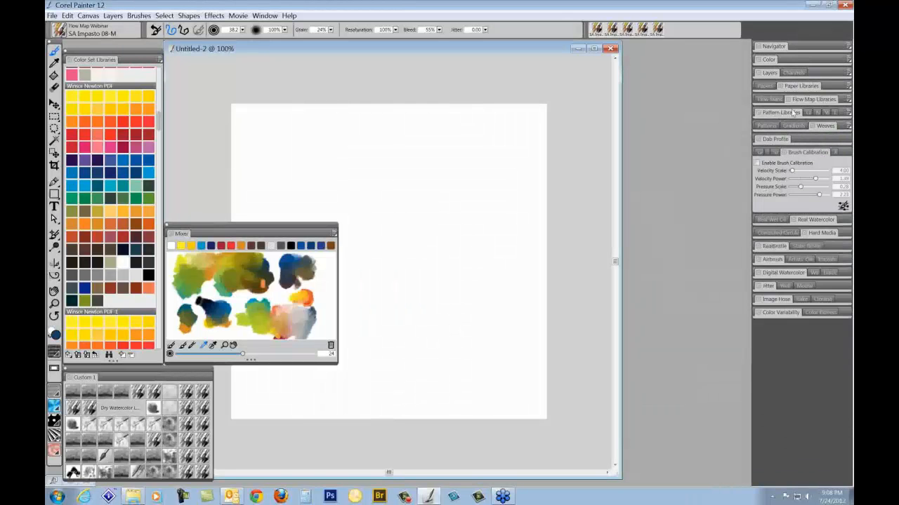
{"action": "left_click", "coordinate": [808, 153]}
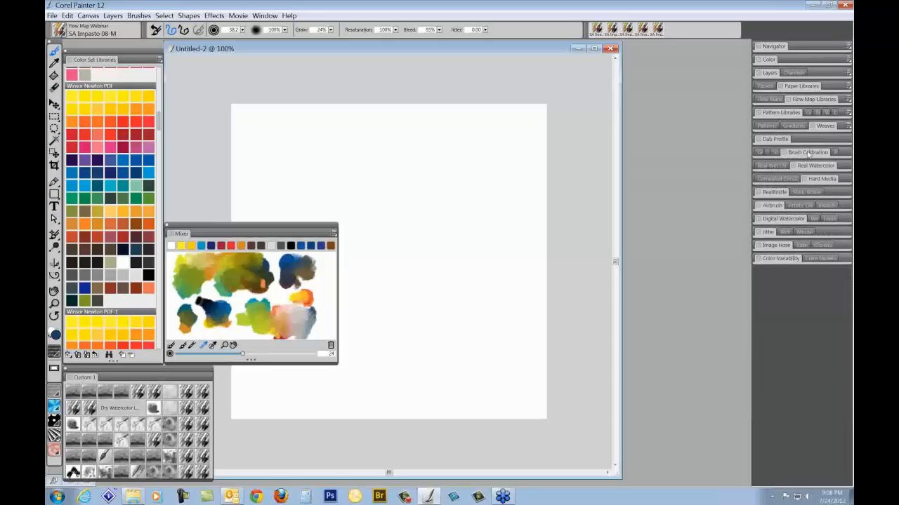
{"action": "mouse_move", "coordinate": [807, 153]}
{"action": "left_mouse_down"}
{"action": "mouse_move", "coordinate": [804, 141]}
{"action": "mouse_move", "coordinate": [784, 143]}
{"action": "left_mouse_up"}
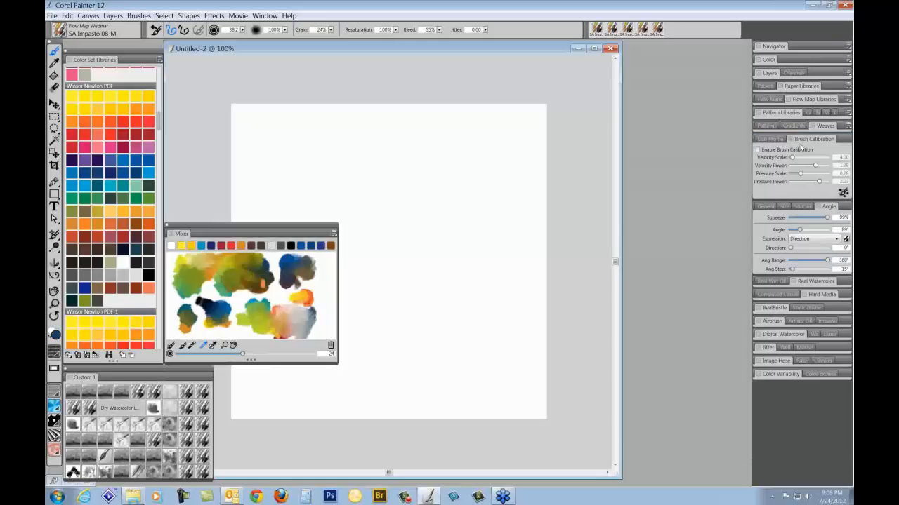
{"action": "left_click", "coordinate": [814, 142]}
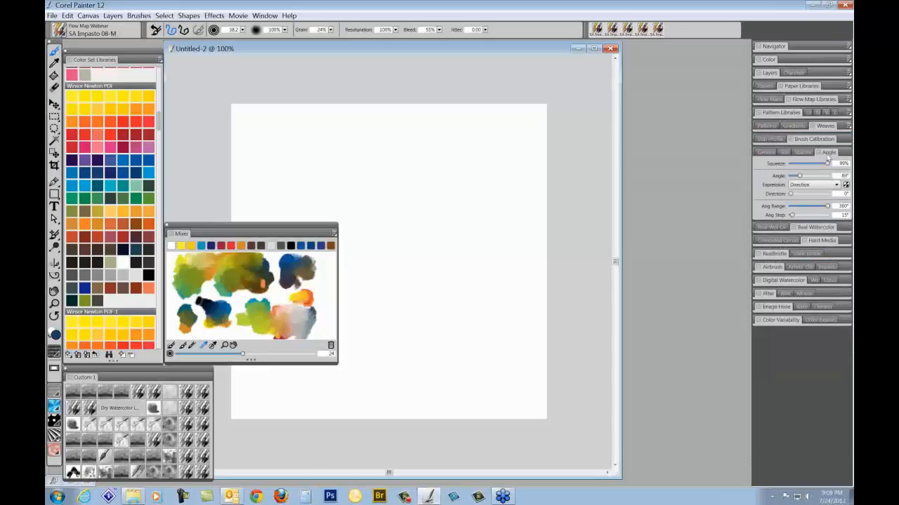
{"action": "left_click", "coordinate": [826, 154]}
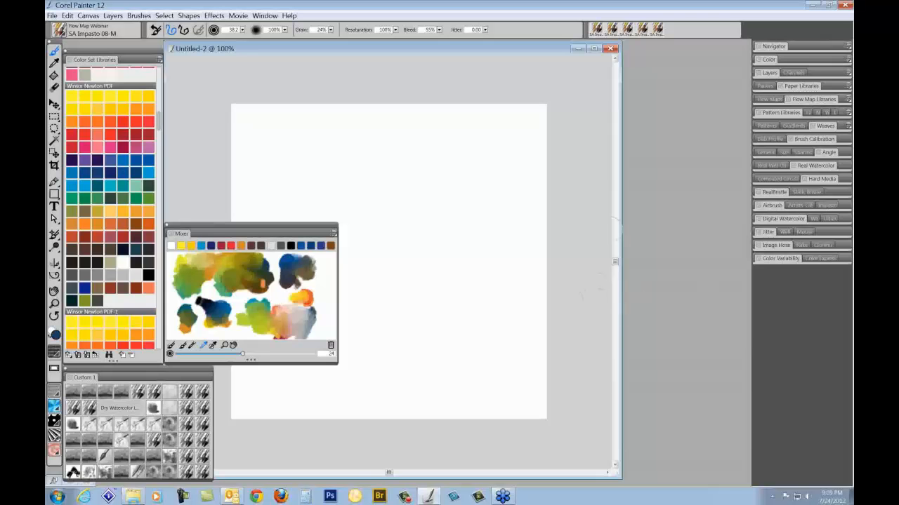
Clear the workspace's left edge by moving the Mixer and Custom 1 palettes over the canvas and the toolbox and media selector inward.
{"action": "left_click_drag", "start_coordinate": [243, 223], "coordinate": [573, 134]}
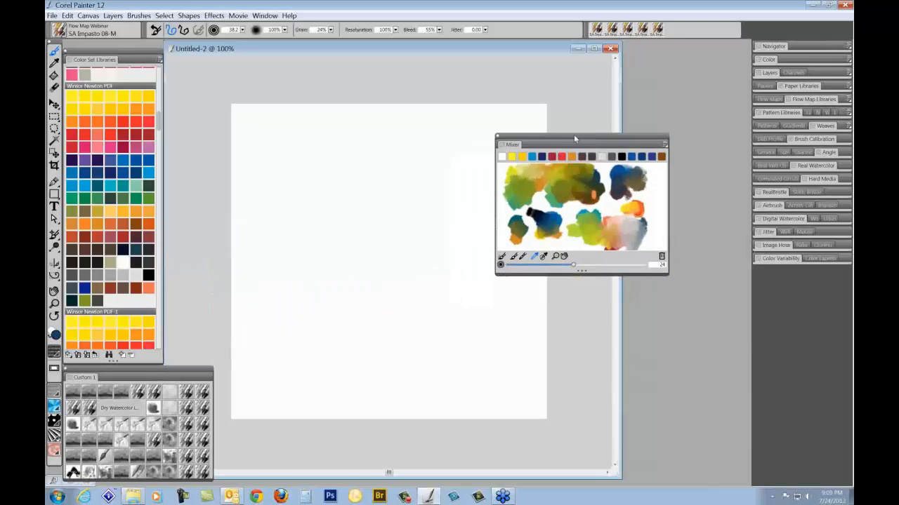
{"action": "mouse_move", "coordinate": [168, 365]}
{"action": "left_mouse_down"}
{"action": "mouse_move", "coordinate": [190, 369]}
{"action": "mouse_move", "coordinate": [558, 291]}
{"action": "left_mouse_up"}
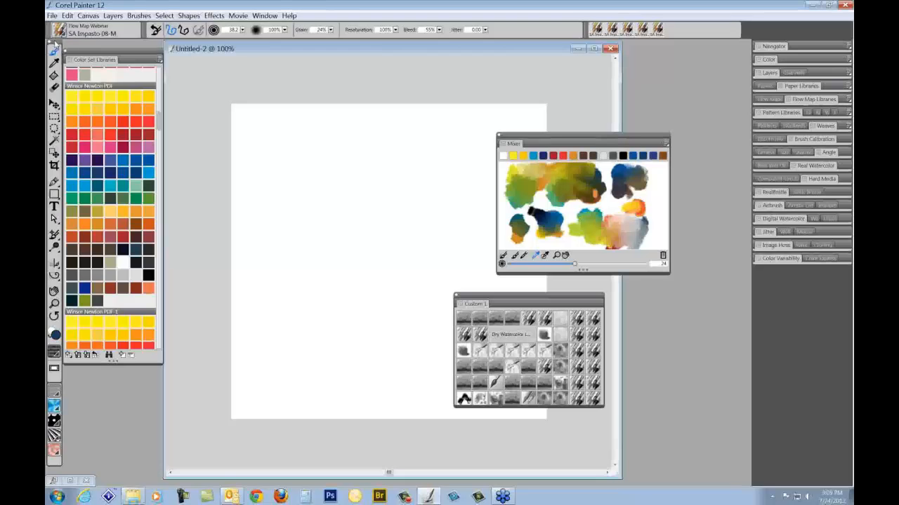
{"action": "left_click_drag", "start_coordinate": [54, 40], "coordinate": [206, 43]}
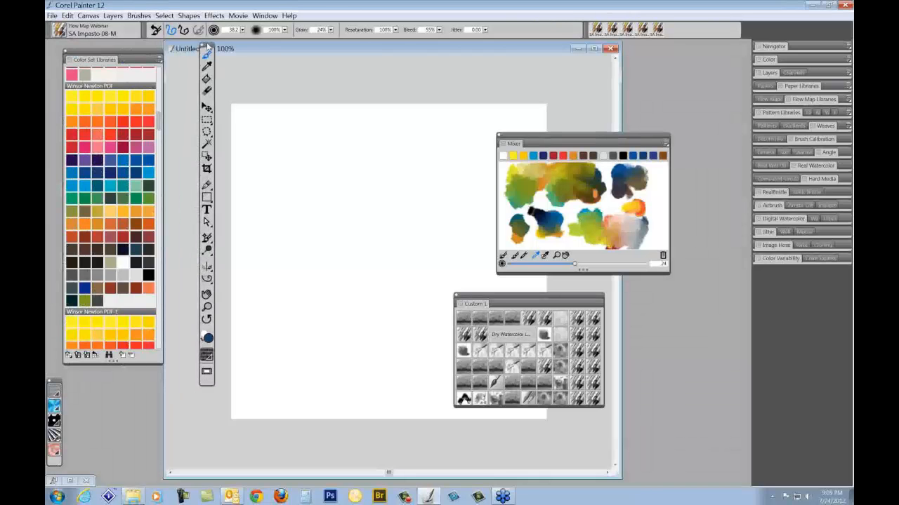
{"action": "left_click_drag", "start_coordinate": [54, 381], "coordinate": [206, 391]}
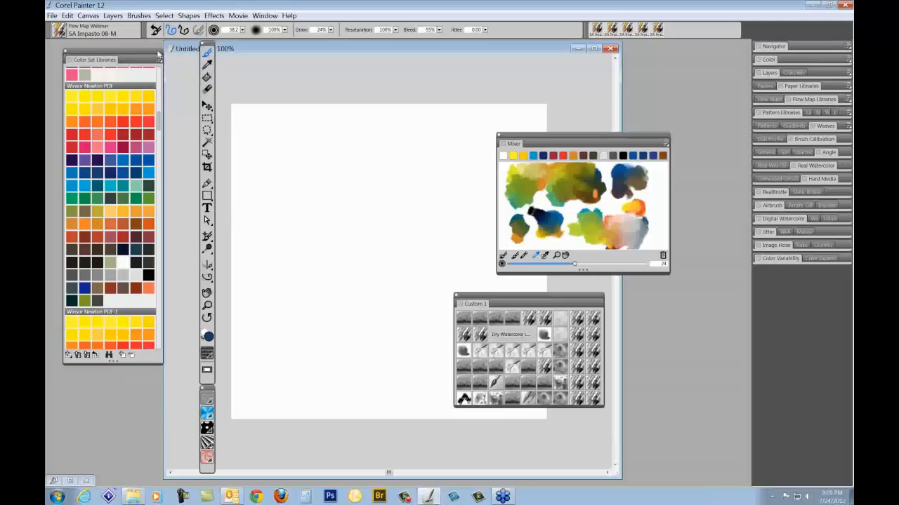
Dock the Color Set Libraries palette along the workspace's left edge and collapse it.
{"action": "left_click_drag", "start_coordinate": [158, 53], "coordinate": [50, 49]}
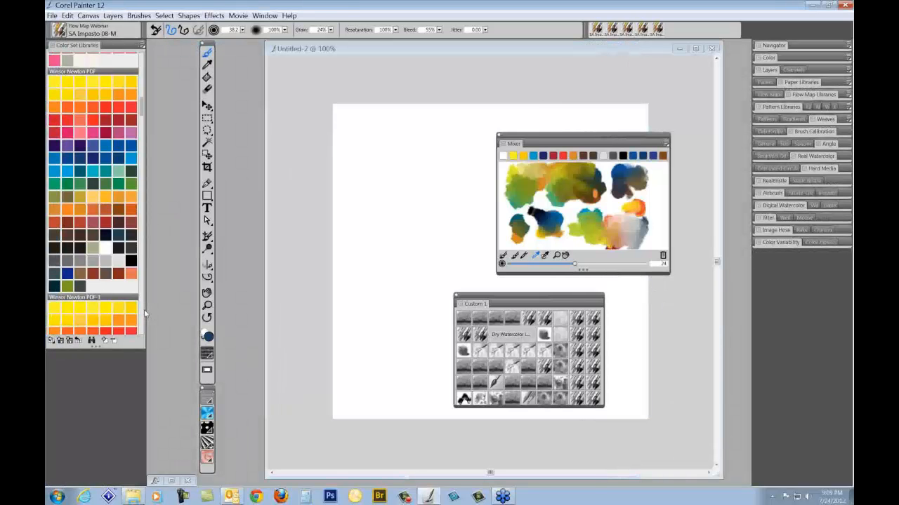
{"action": "left_click", "coordinate": [74, 47]}
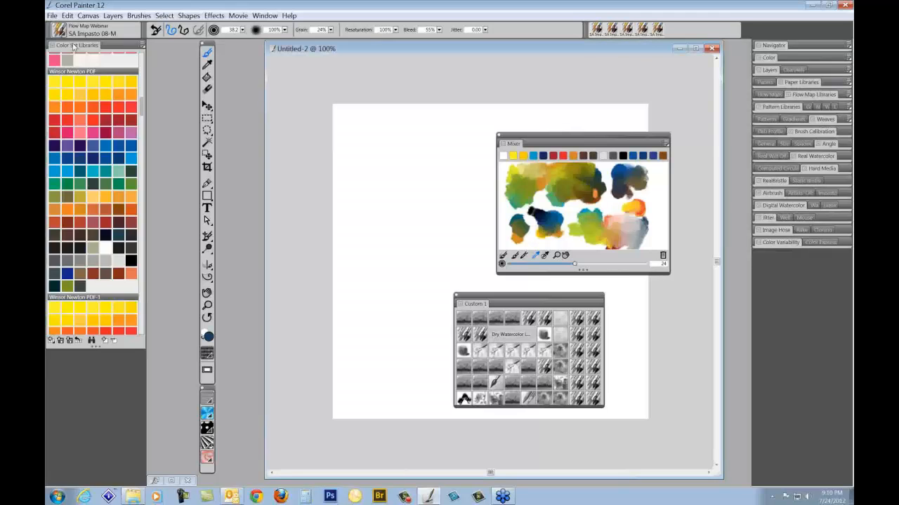
{"action": "left_click", "coordinate": [74, 47]}
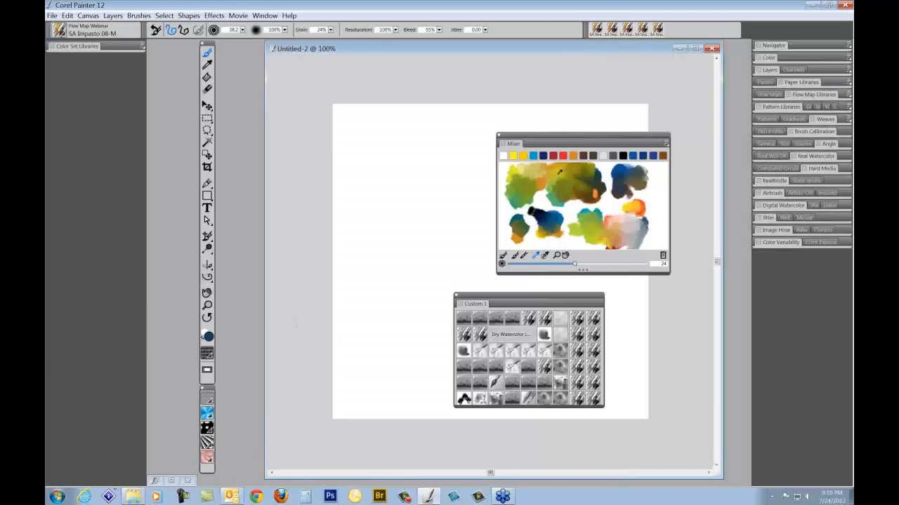
Dock the Mixer beneath Color Set Libraries and realign the toolbox and media selector beside the docked column.
{"action": "left_click_drag", "start_coordinate": [572, 132], "coordinate": [293, 120]}
{"action": "left_click_drag", "start_coordinate": [383, 128], "coordinate": [49, 79]}
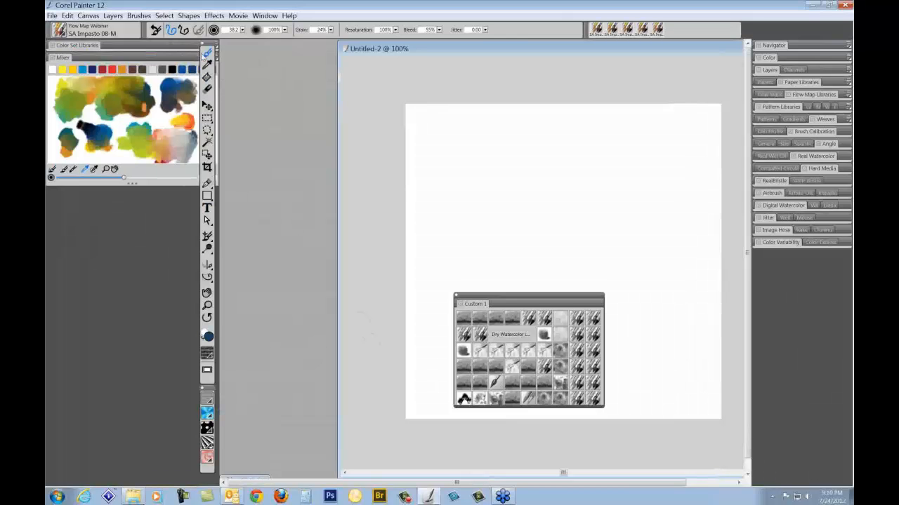
{"action": "left_click_drag", "start_coordinate": [204, 44], "coordinate": [233, 44]}
{"action": "left_click_drag", "start_coordinate": [211, 391], "coordinate": [227, 390]}
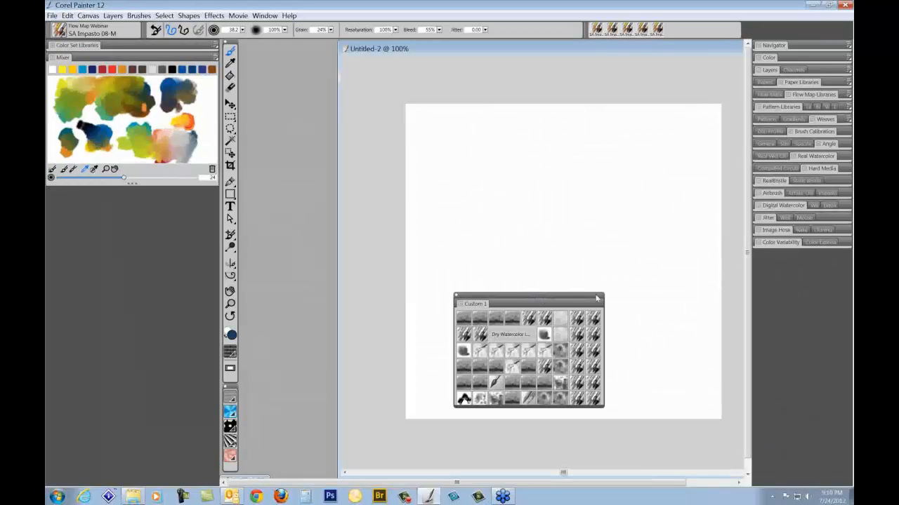
Dock the Custom 1 palette beneath the Mixer and lengthen the Mixer panel slightly.
{"action": "mouse_move", "coordinate": [596, 298]}
{"action": "left_mouse_down"}
{"action": "mouse_move", "coordinate": [549, 299]}
{"action": "mouse_move", "coordinate": [218, 222]}
{"action": "mouse_move", "coordinate": [185, 187]}
{"action": "mouse_move", "coordinate": [197, 201]}
{"action": "mouse_move", "coordinate": [192, 191]}
{"action": "mouse_move", "coordinate": [480, 227]}
{"action": "left_mouse_up"}
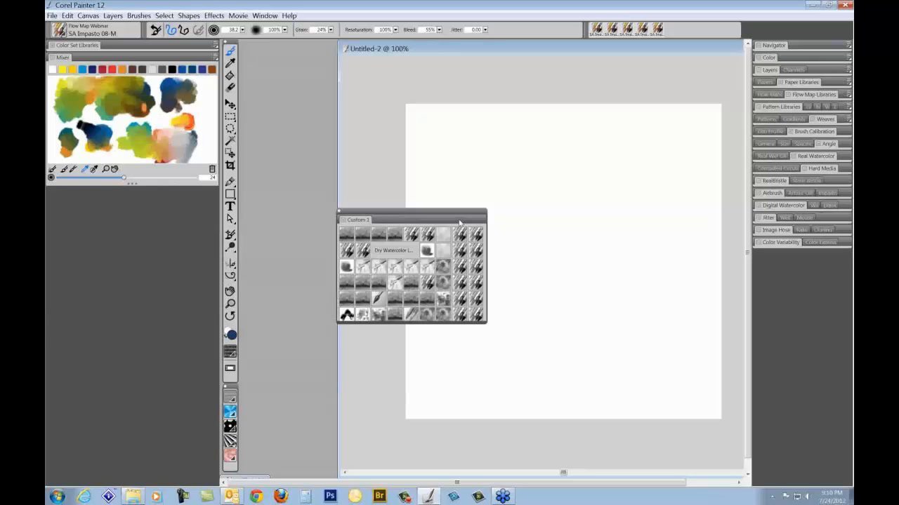
{"action": "mouse_move", "coordinate": [480, 216]}
{"action": "left_mouse_down"}
{"action": "mouse_move", "coordinate": [73, 218]}
{"action": "mouse_move", "coordinate": [434, 200]}
{"action": "mouse_move", "coordinate": [256, 233]}
{"action": "mouse_move", "coordinate": [94, 215]}
{"action": "mouse_move", "coordinate": [70, 202]}
{"action": "left_mouse_up"}
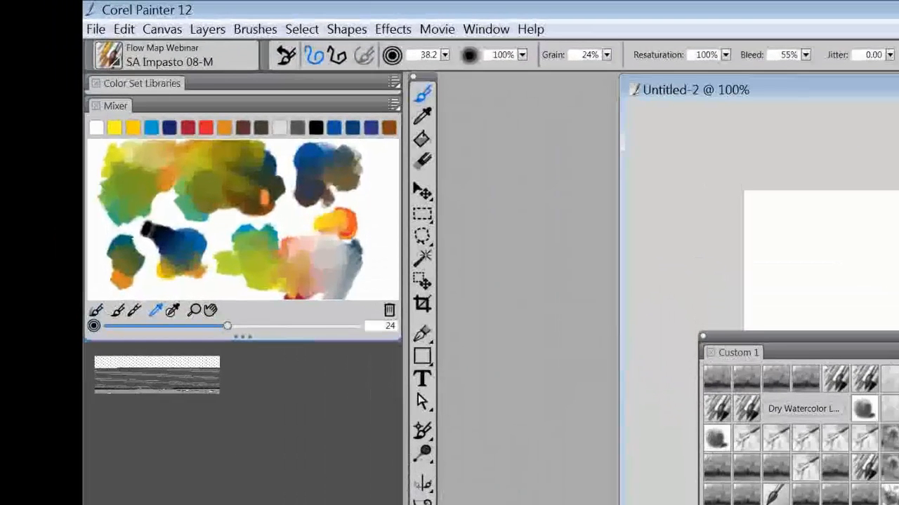
{"action": "left_click_drag", "start_coordinate": [127, 370], "coordinate": [129, 362]}
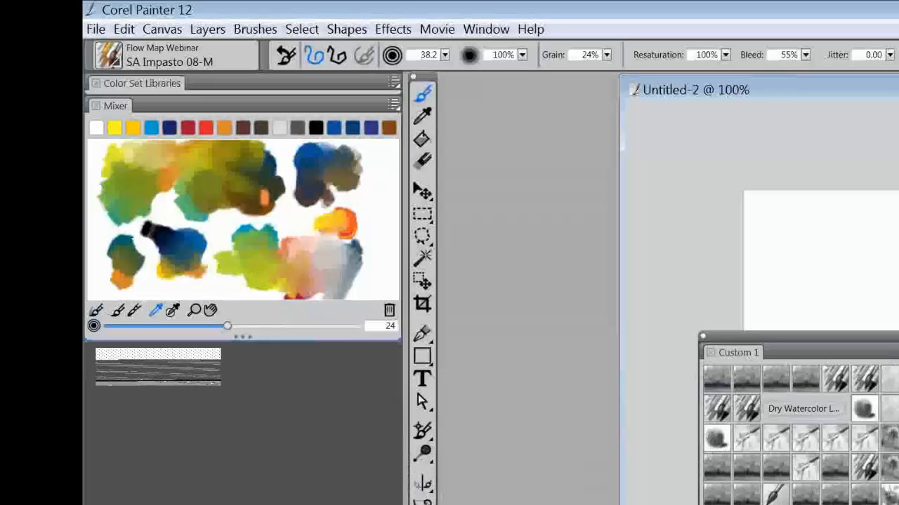
{"action": "left_click_drag", "start_coordinate": [128, 362], "coordinate": [123, 358]}
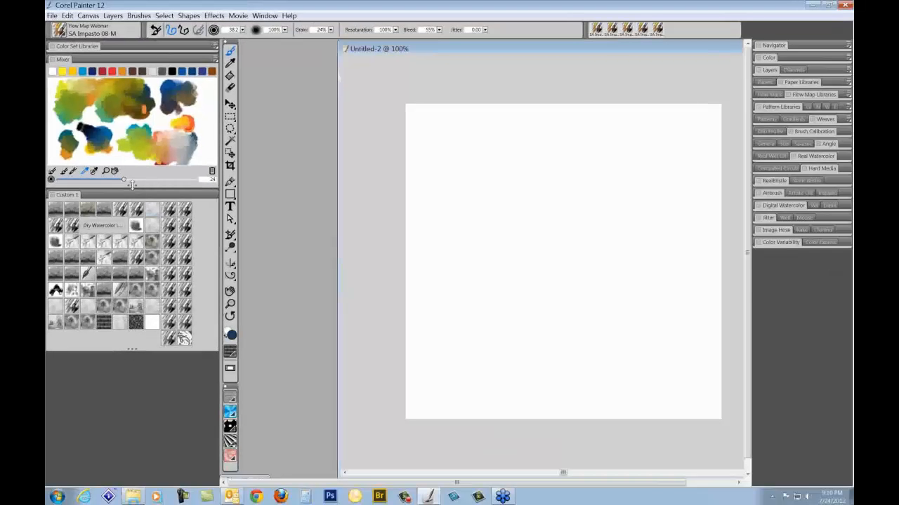
{"action": "mouse_move", "coordinate": [132, 184]}
{"action": "left_mouse_down"}
{"action": "mouse_move", "coordinate": [132, 256]}
{"action": "mouse_move", "coordinate": [132, 196]}
{"action": "left_mouse_up"}
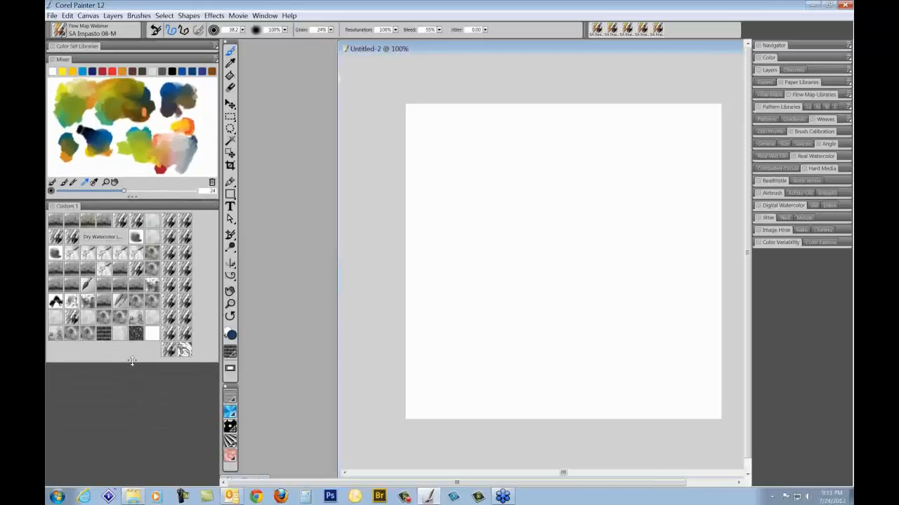
{"action": "mouse_move", "coordinate": [132, 361]}
{"action": "left_mouse_down"}
{"action": "mouse_move", "coordinate": [134, 410]}
{"action": "mouse_move", "coordinate": [140, 362]}
{"action": "left_mouse_up"}
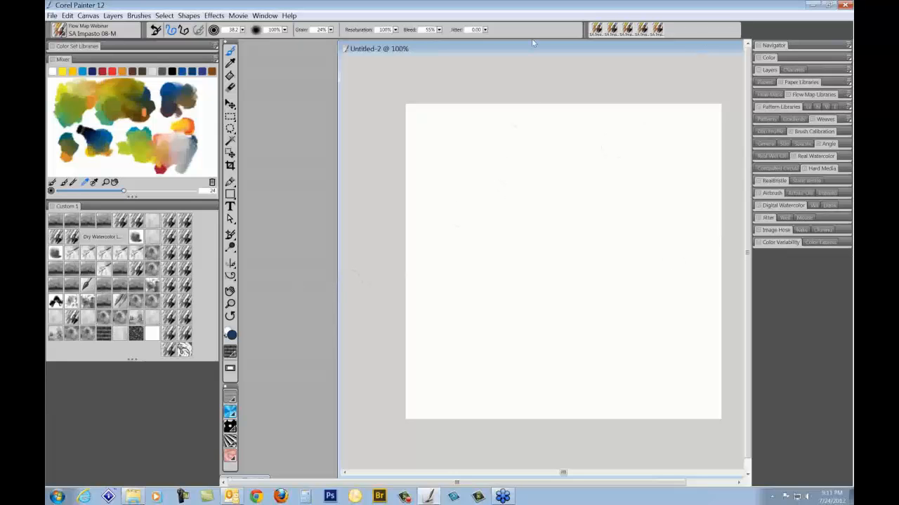
Fit the Untitled-2 document window between the toolbox and the docked palettes, and magnify the canvas to 123.4%.
{"action": "left_click_drag", "start_coordinate": [534, 48], "coordinate": [435, 50]}
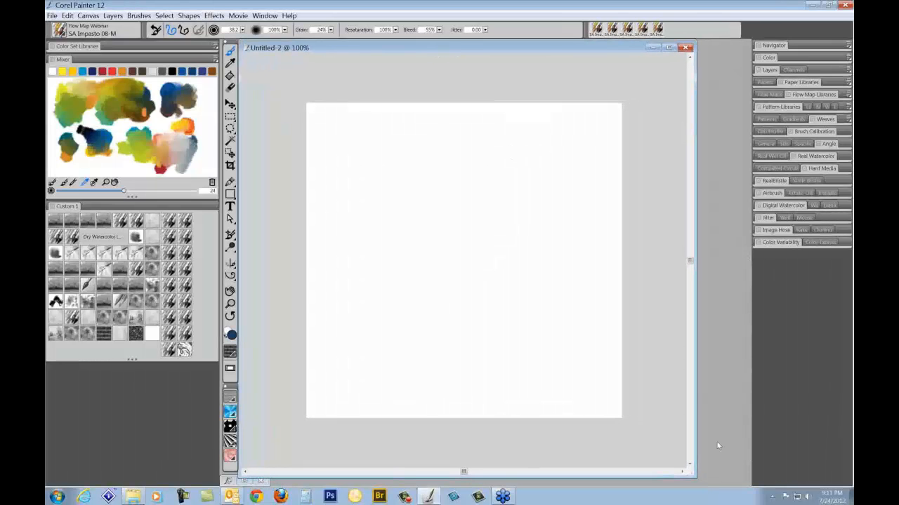
{"action": "left_click_drag", "start_coordinate": [693, 475], "coordinate": [744, 485]}
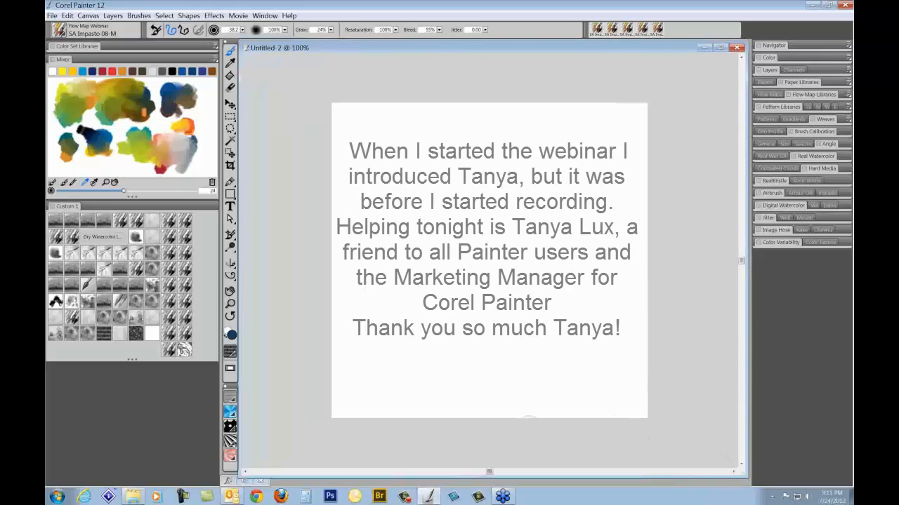
{"action": "scroll", "coordinate": [476, 407], "scroll_direction": "up", "scroll_amount": 1}
{"action": "scroll", "coordinate": [476, 407], "scroll_direction": "up", "scroll_amount": 1}
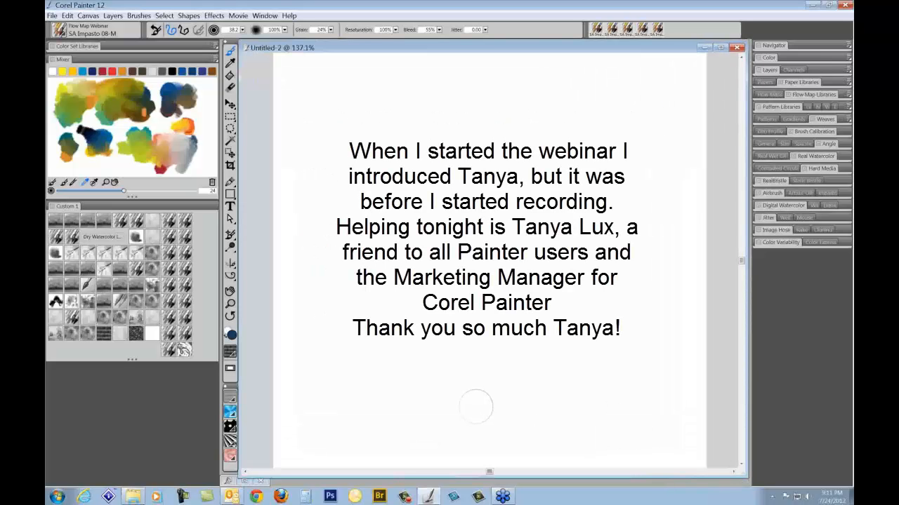
{"action": "scroll", "coordinate": [476, 407], "scroll_direction": "down", "scroll_amount": 1}
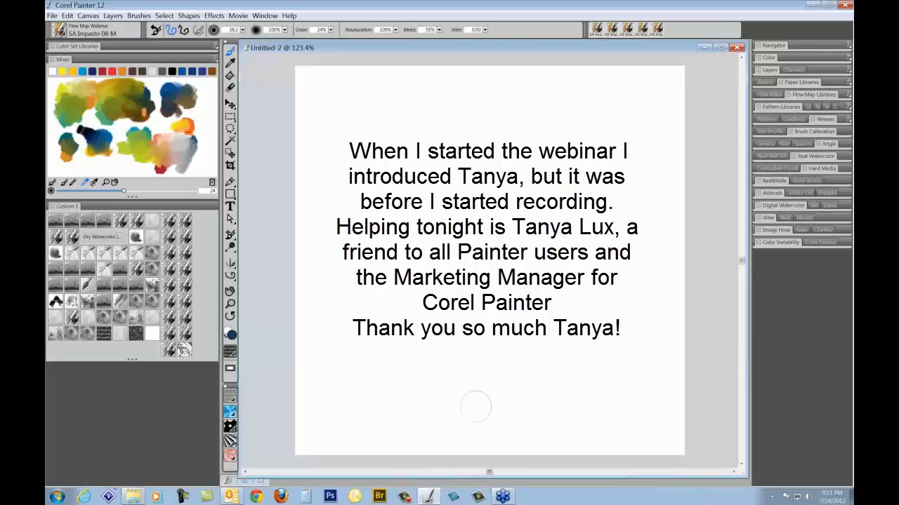
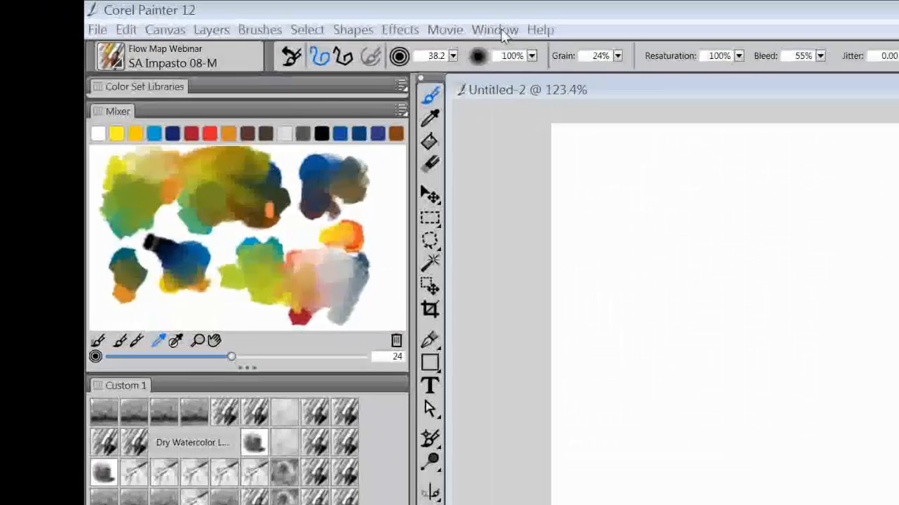
Load the Favorite Arrangement palette layout and nudge the document window into place, keeping the canvas at 123.4%.
{"action": "left_click", "coordinate": [380, 22]}
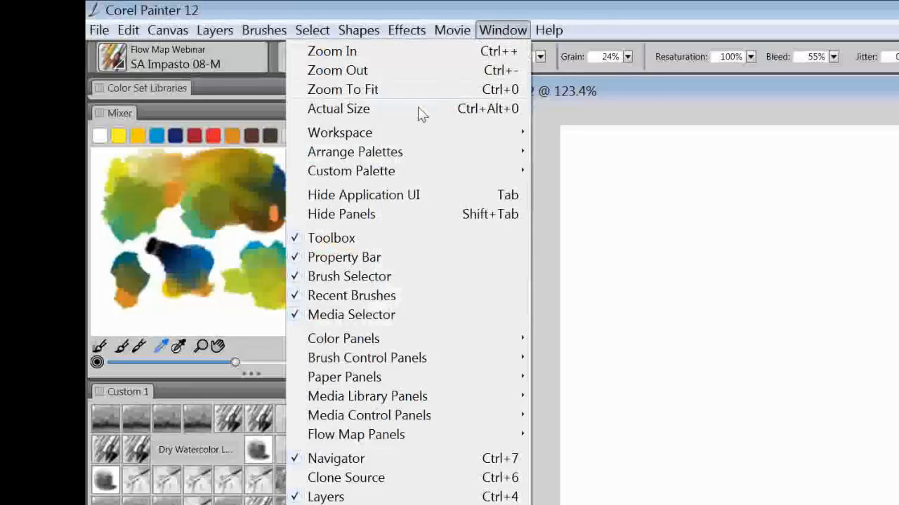
{"action": "mouse_move", "coordinate": [356, 154]}
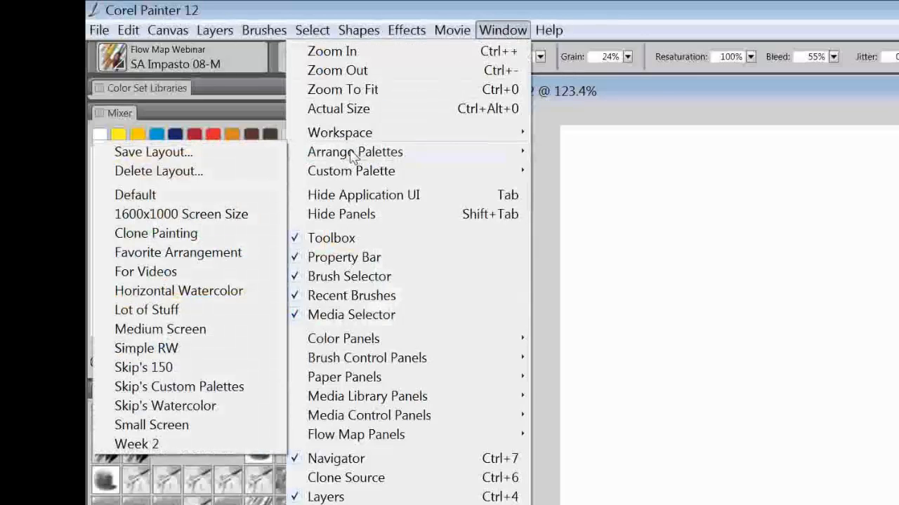
{"action": "left_click", "coordinate": [173, 254]}
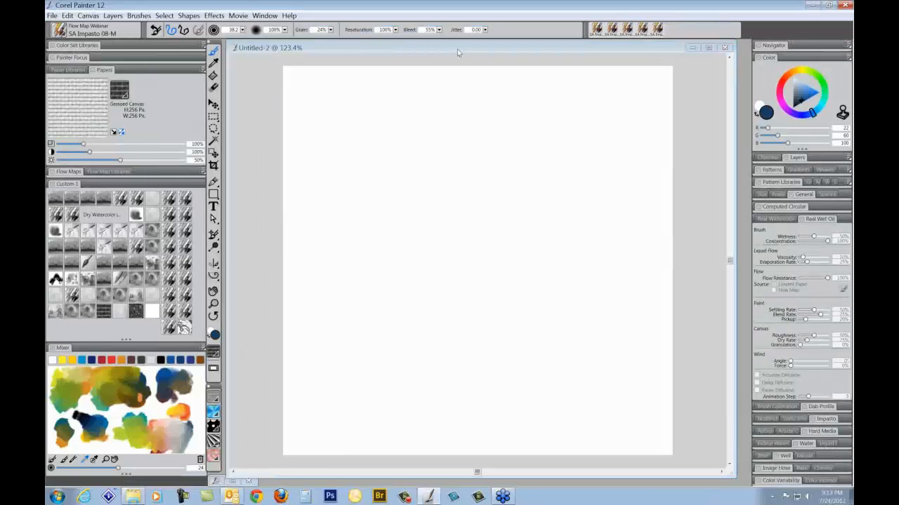
{"action": "left_click_drag", "start_coordinate": [455, 51], "coordinate": [452, 50]}
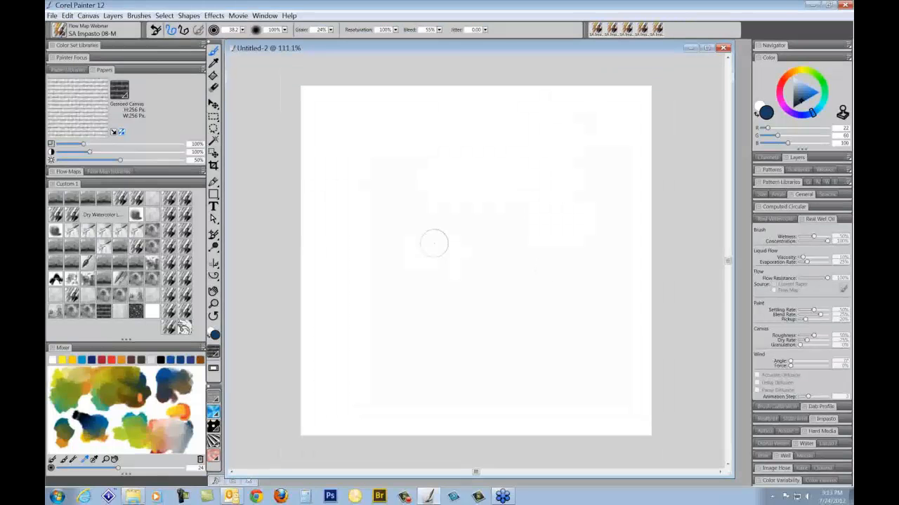
{"action": "scroll", "coordinate": [435, 239], "scroll_direction": "up", "scroll_amount": 1}
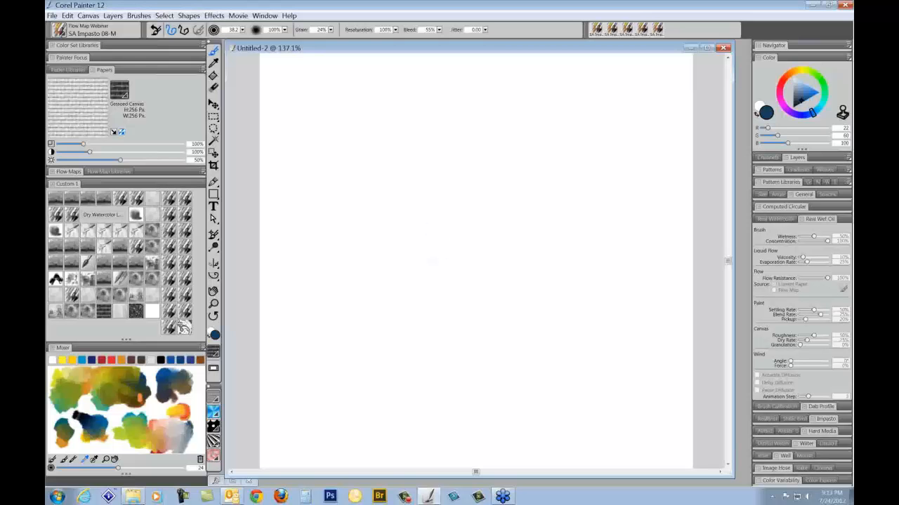
{"action": "scroll", "coordinate": [435, 239], "scroll_direction": "down", "scroll_amount": 1}
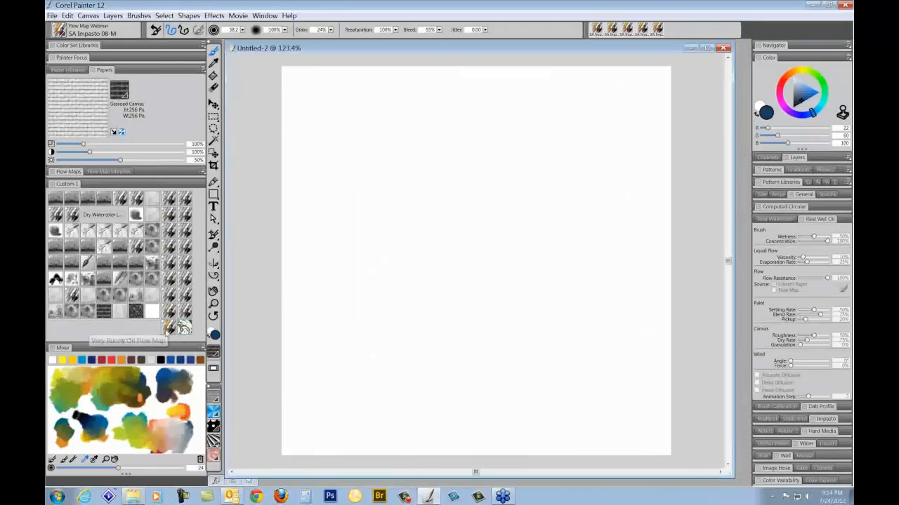
Select the Very Runny Oil Flow Map brush from the Custom 1 palette and add a new layer above the canvas.
{"action": "left_click", "coordinate": [167, 328]}
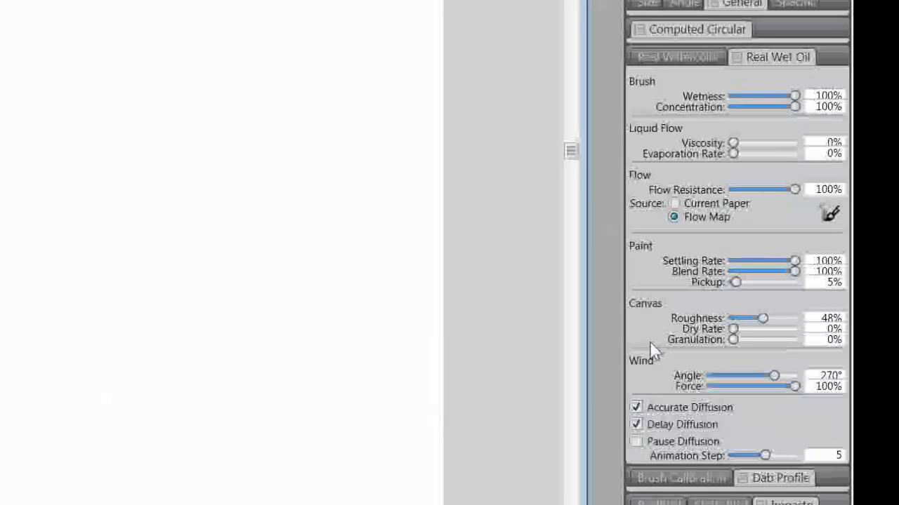
{"action": "left_click", "coordinate": [674, 203]}
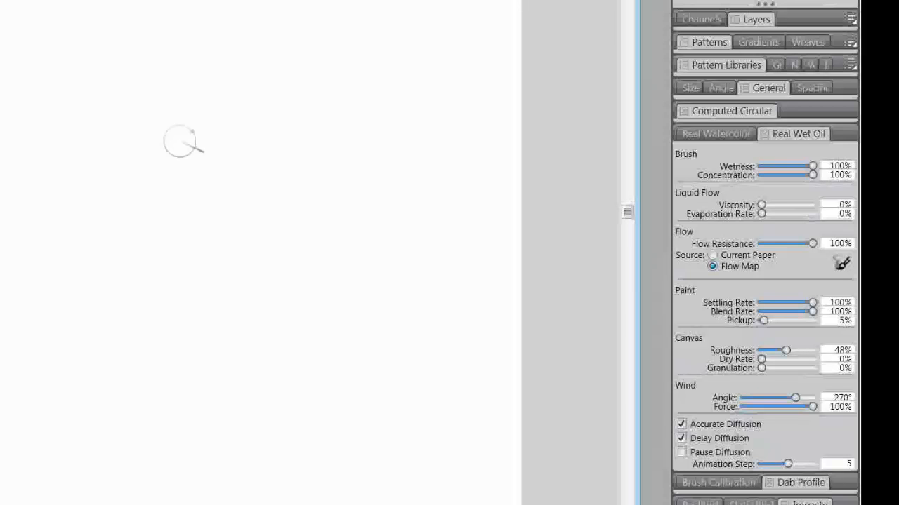
{"action": "left_click", "coordinate": [758, 20]}
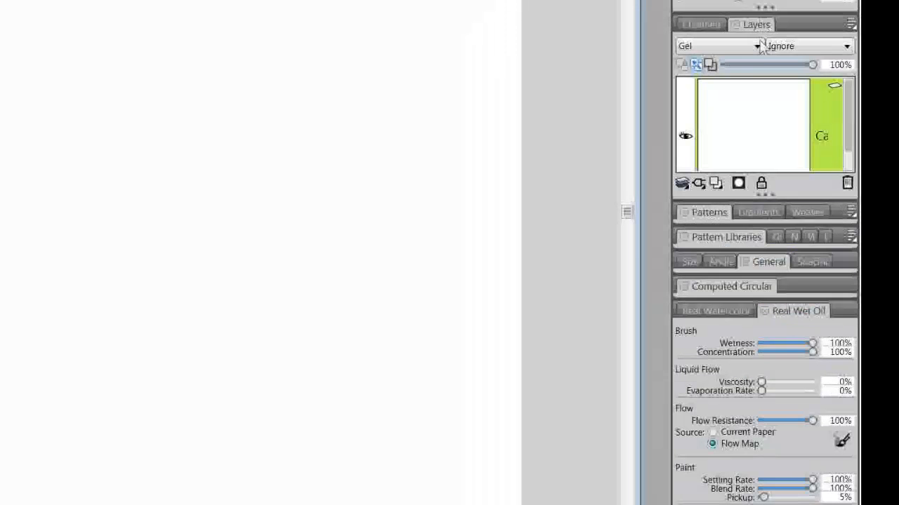
{"action": "left_click", "coordinate": [715, 183]}
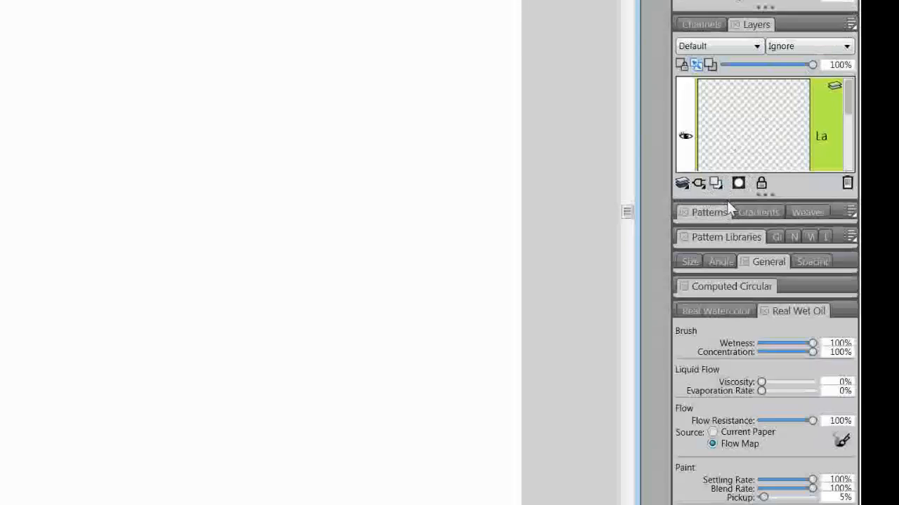
Collapse the Layers and Real Wet Oil panels, and choose the Real Wet Oil subcategory in the brush's General settings.
{"action": "left_click", "coordinate": [757, 26]}
{"action": "left_click", "coordinate": [791, 149]}
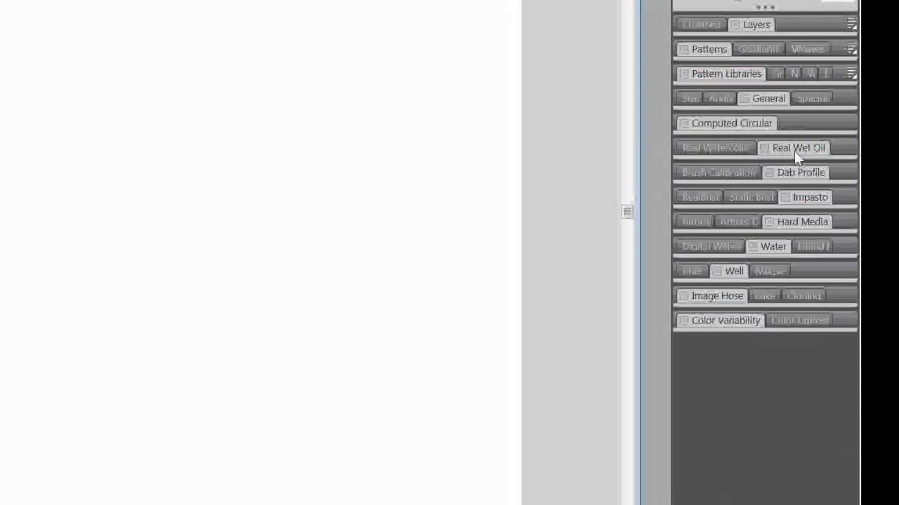
{"action": "left_click", "coordinate": [769, 99]}
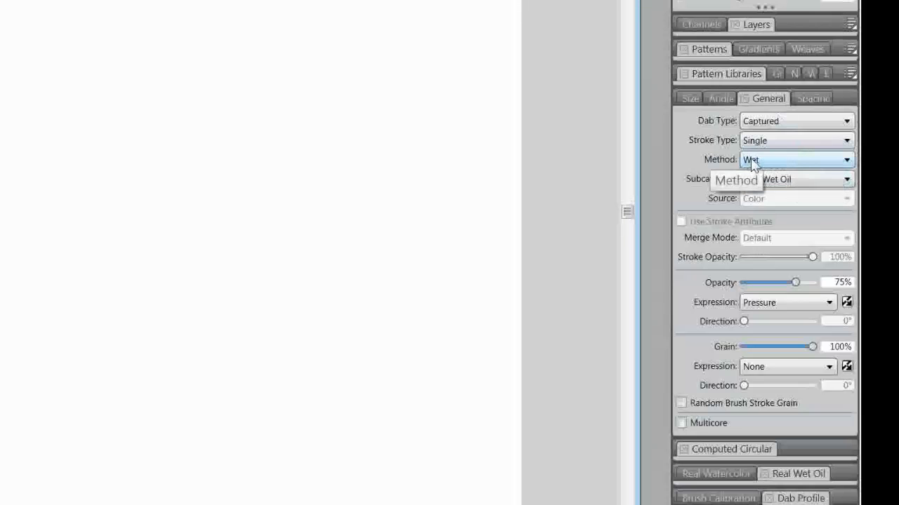
{"action": "left_click", "coordinate": [847, 160]}
{"action": "left_click", "coordinate": [847, 161]}
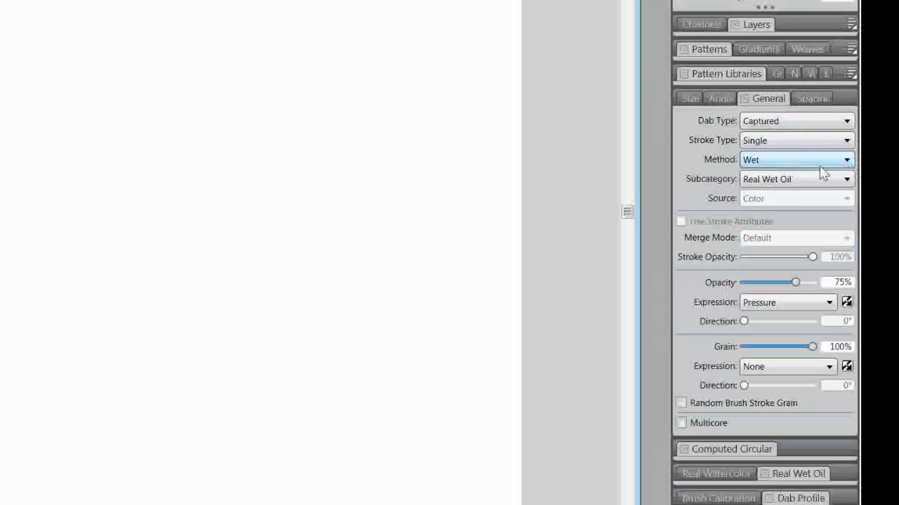
{"action": "left_click", "coordinate": [847, 179]}
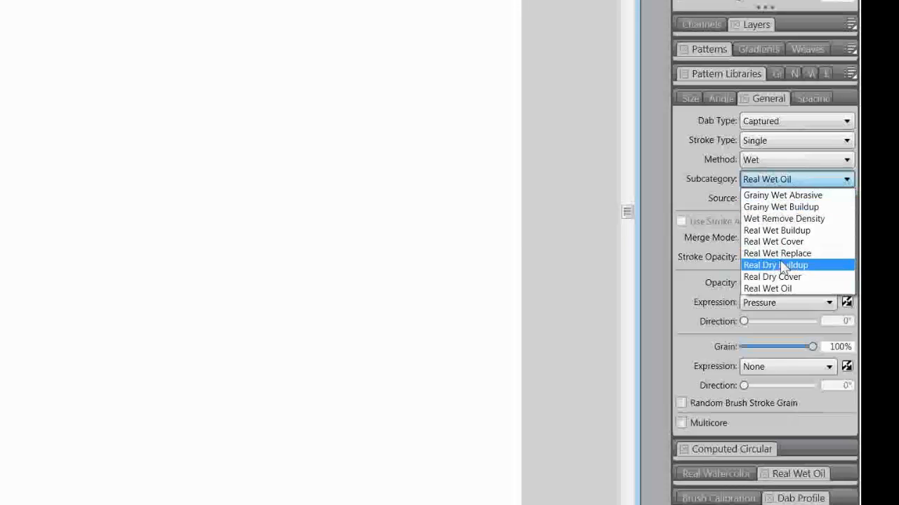
{"action": "left_click", "coordinate": [776, 288]}
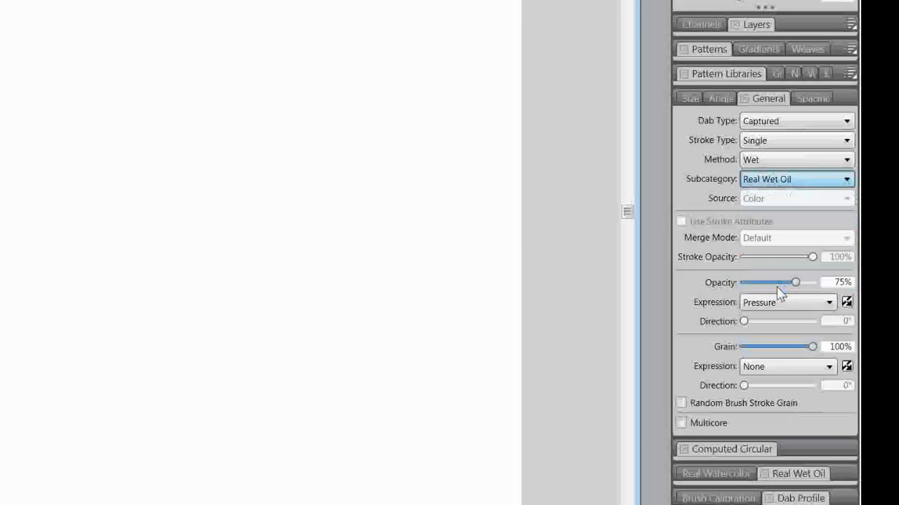
Show the Real Wet Oil settings instead of the General ones, and enlarge the brush size to 61.5.
{"action": "left_click", "coordinate": [770, 102]}
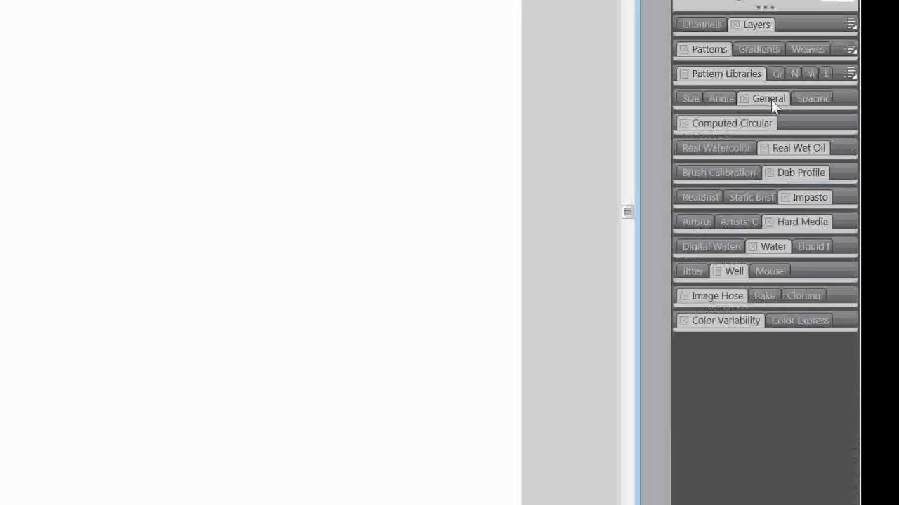
{"action": "left_click", "coordinate": [798, 146]}
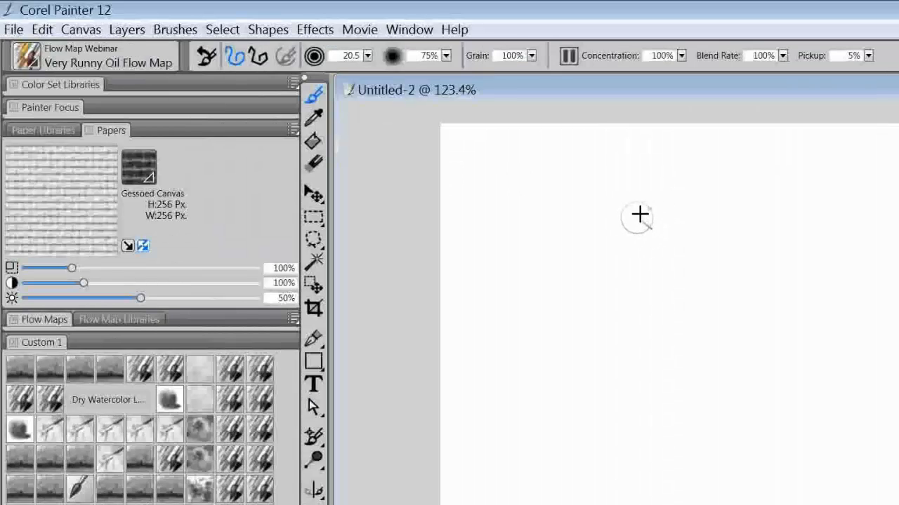
{"action": "left_click_drag", "start_coordinate": [642, 225], "coordinate": [659, 268]}
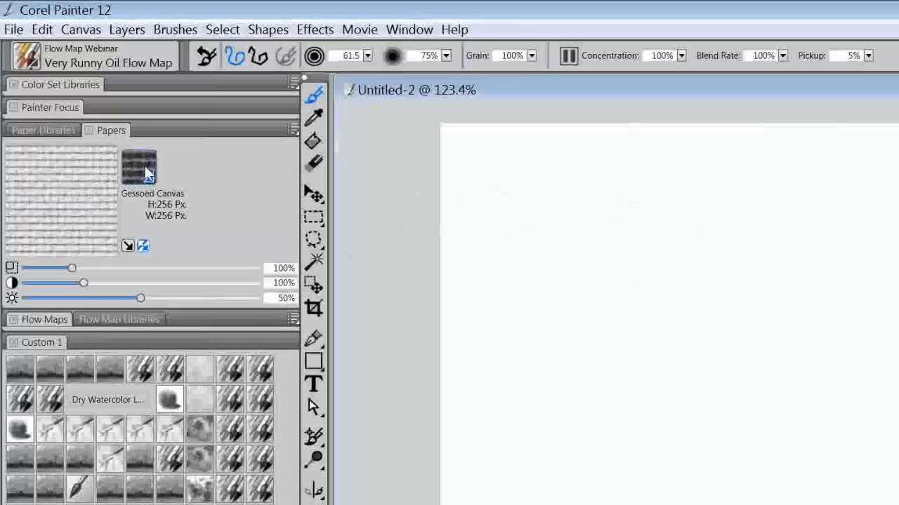
Expand the Flow Maps panel and turn off inversion of the Oil Drips flow map.
{"action": "left_click", "coordinate": [59, 321]}
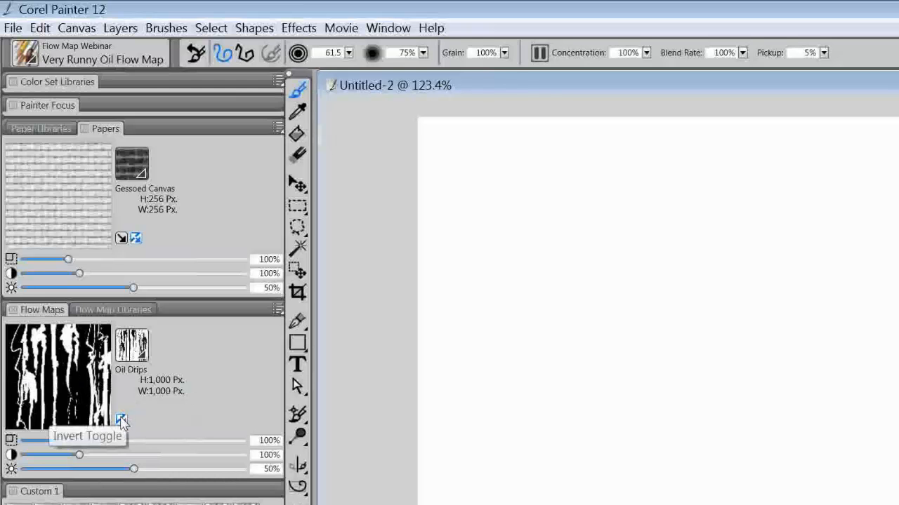
{"action": "left_click", "coordinate": [121, 419]}
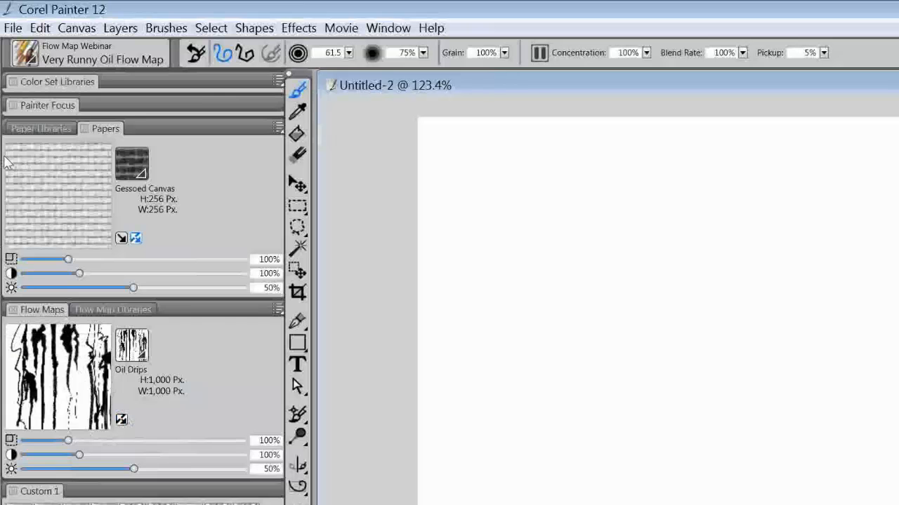
Open the recent file Oil Drips.jpg and shift its window slightly over the blank canvas.
{"action": "left_click", "coordinate": [14, 28]}
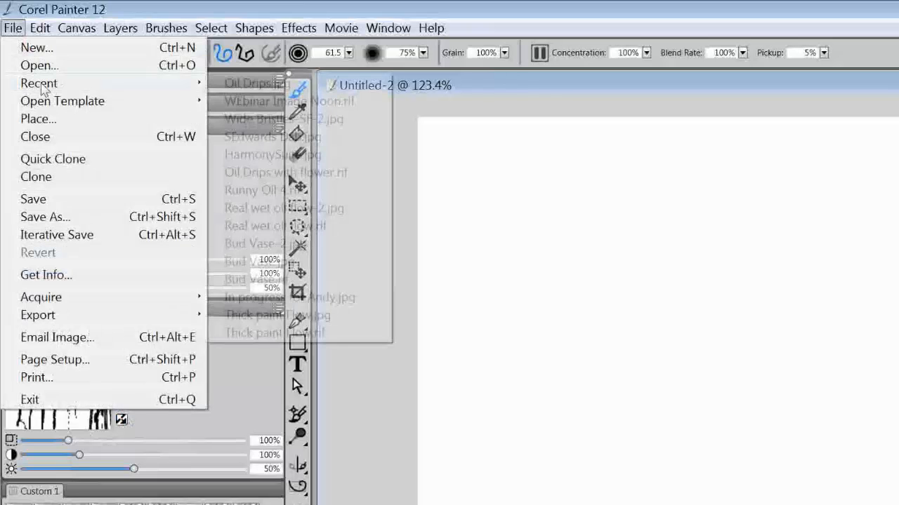
{"action": "mouse_move", "coordinate": [44, 84]}
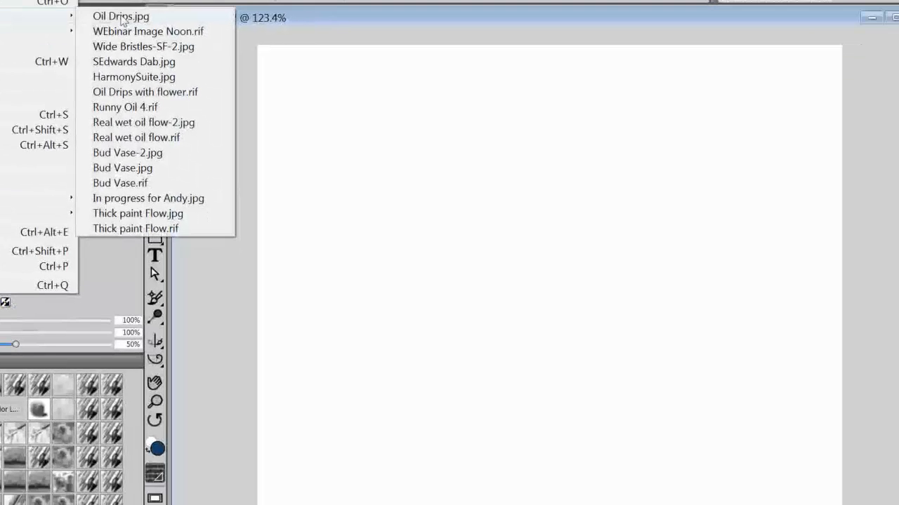
{"action": "left_click", "coordinate": [242, 84]}
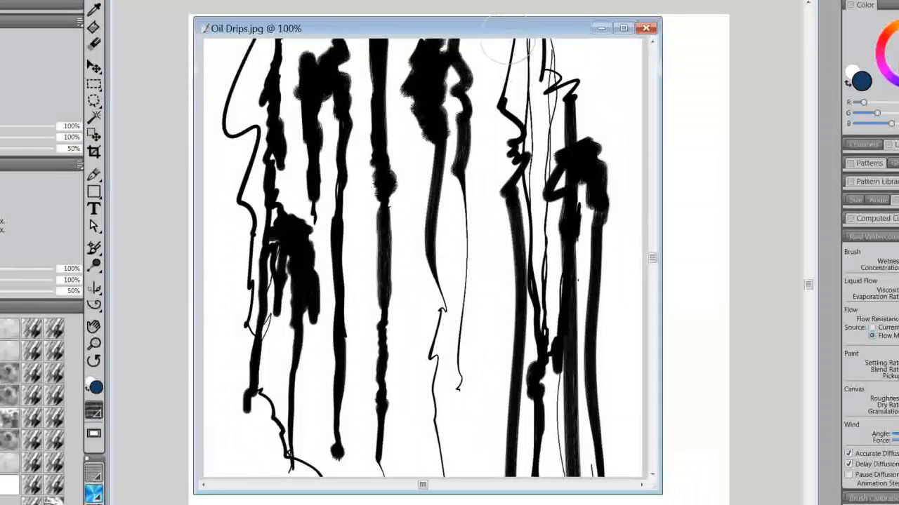
{"action": "left_click_drag", "start_coordinate": [503, 31], "coordinate": [518, 50]}
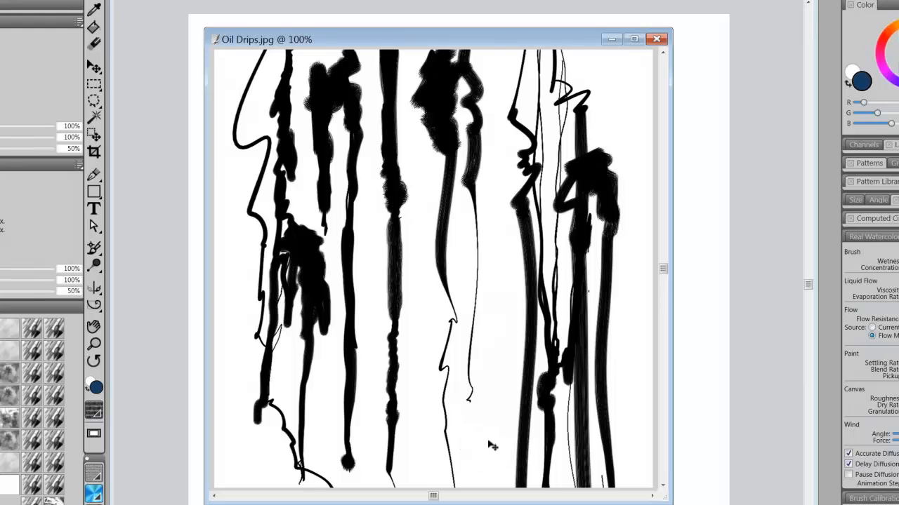
Select the whole Oil Drips image, invoke Capture Flow Map, and close the Oil Drips.jpg document.
{"action": "key", "text": "ctrl+a"}
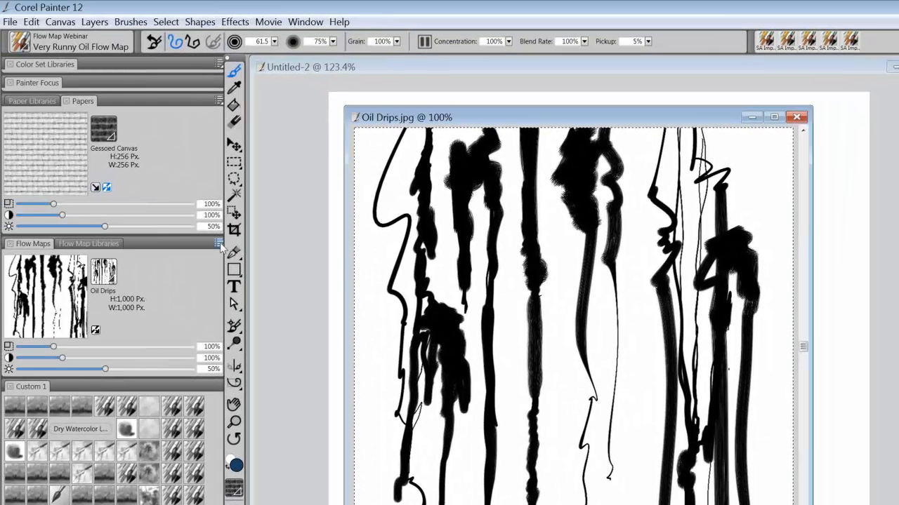
{"action": "left_click", "coordinate": [112, 184]}
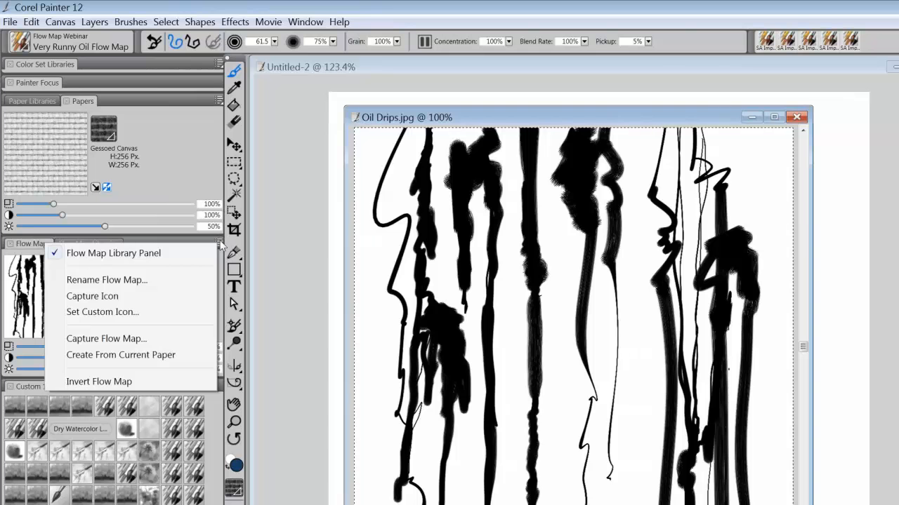
{"action": "left_click", "coordinate": [97, 342]}
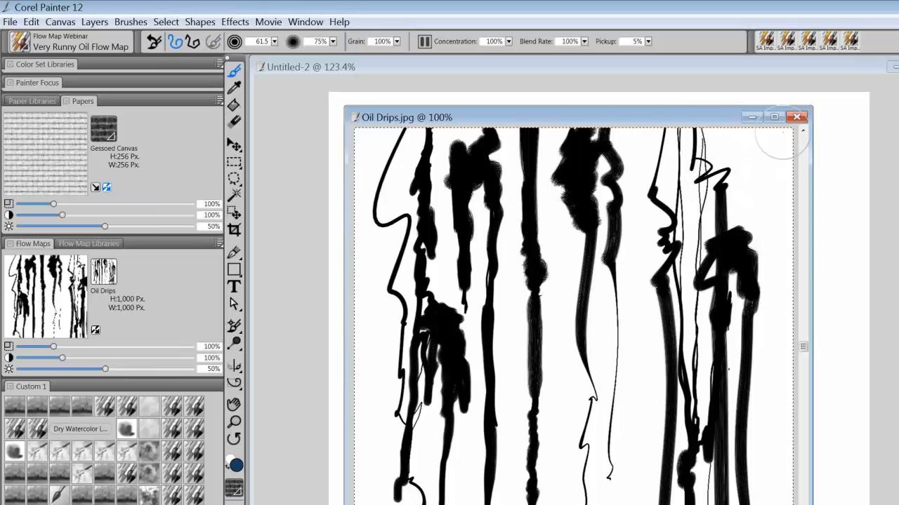
{"action": "left_click", "coordinate": [796, 117]}
{"action": "left_click", "coordinate": [584, 410]}
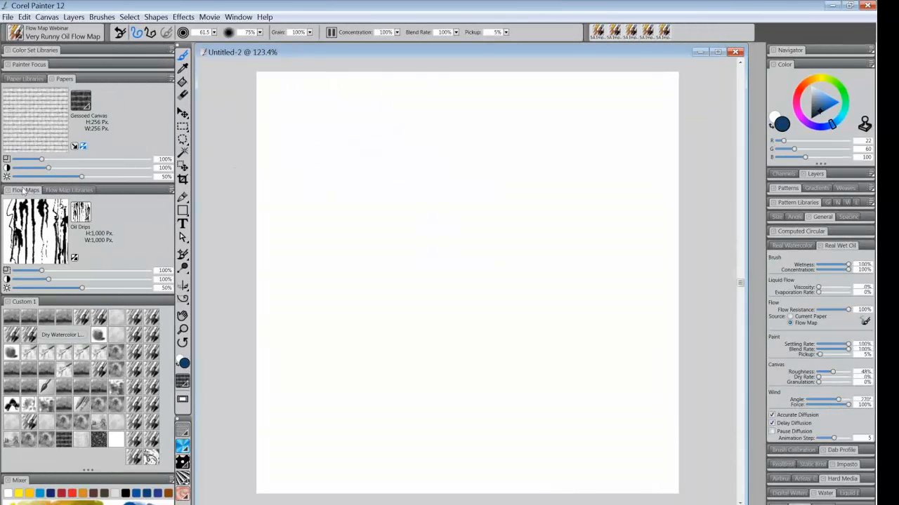
Collapse the Papers panel, group Flow Maps with Flow Map Libraries directly beneath it, and collapse that group too.
{"action": "left_click_drag", "start_coordinate": [23, 191], "coordinate": [34, 82]}
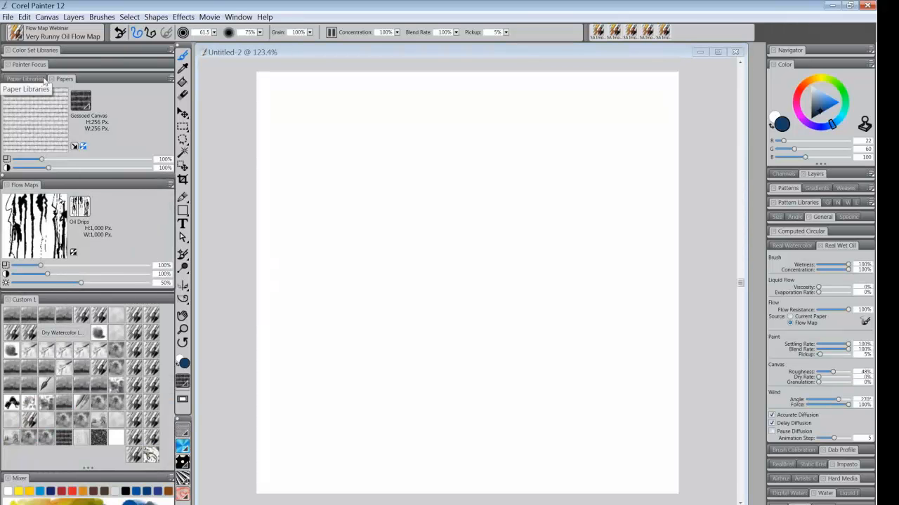
{"action": "double_click", "coordinate": [59, 78]}
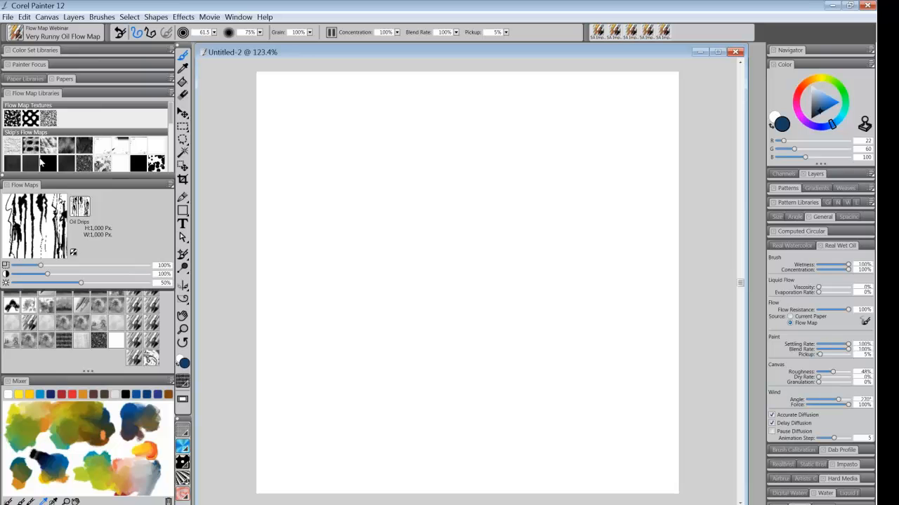
{"action": "left_click_drag", "start_coordinate": [33, 189], "coordinate": [53, 94]}
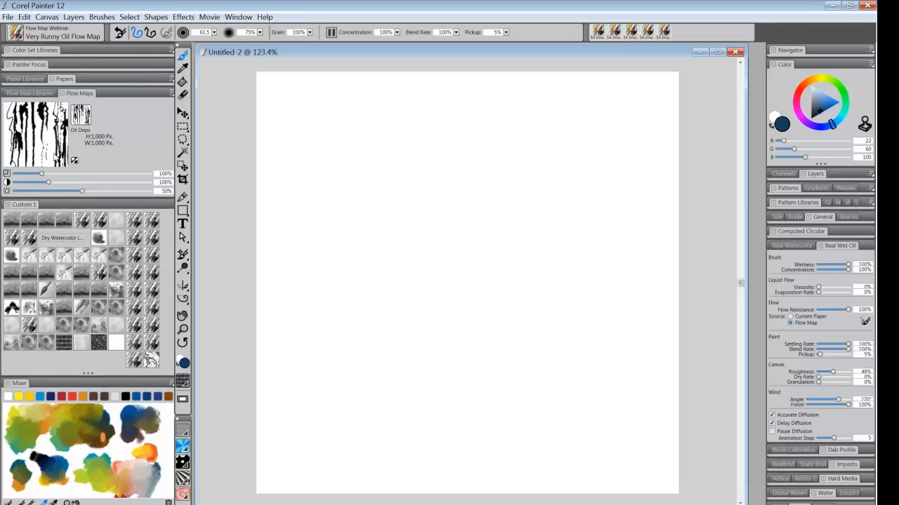
{"action": "double_click", "coordinate": [81, 93]}
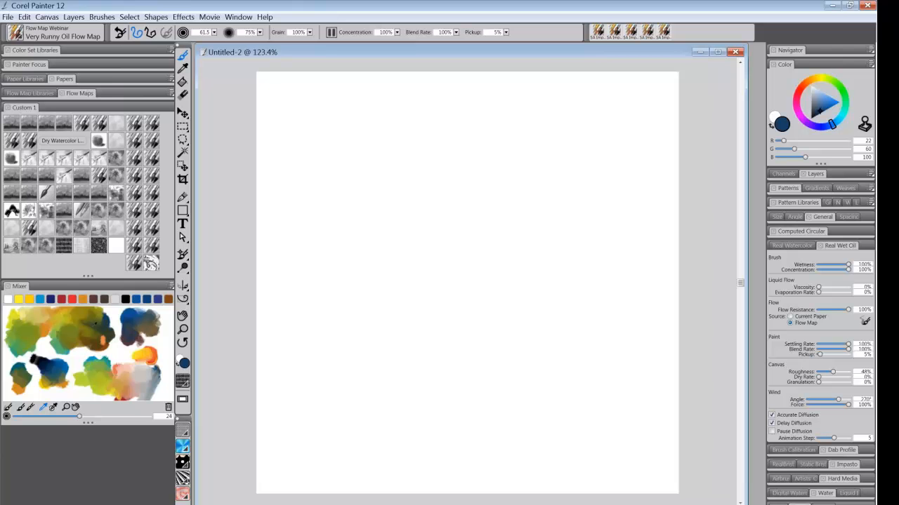
Sample a dark green (R 59, G 75, B 40) from the Mixer and brush it across the top of the canvas.
{"action": "left_click", "coordinate": [96, 321]}
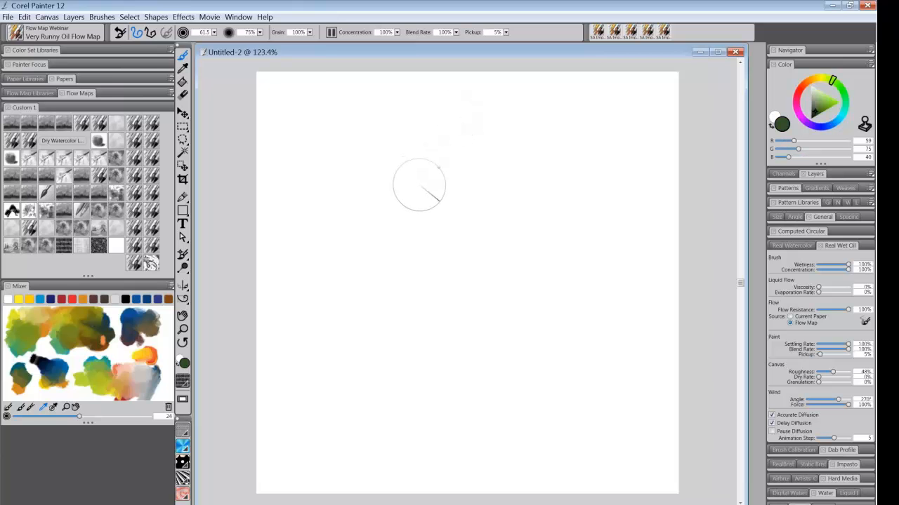
{"action": "mouse_move", "coordinate": [261, 86]}
{"action": "left_mouse_down"}
{"action": "mouse_move", "coordinate": [676, 95]}
{"action": "mouse_move", "coordinate": [307, 84]}
{"action": "mouse_move", "coordinate": [289, 92]}
{"action": "mouse_move", "coordinate": [655, 93]}
{"action": "mouse_move", "coordinate": [408, 88]}
{"action": "mouse_move", "coordinate": [250, 103]}
{"action": "mouse_move", "coordinate": [330, 82]}
{"action": "mouse_move", "coordinate": [497, 76]}
{"action": "mouse_move", "coordinate": [531, 100]}
{"action": "mouse_move", "coordinate": [617, 80]}
{"action": "mouse_move", "coordinate": [640, 100]}
{"action": "mouse_move", "coordinate": [678, 101]}
{"action": "mouse_move", "coordinate": [579, 84]}
{"action": "mouse_move", "coordinate": [642, 97]}
{"action": "mouse_move", "coordinate": [551, 95]}
{"action": "mouse_move", "coordinate": [515, 105]}
{"action": "mouse_move", "coordinate": [496, 86]}
{"action": "mouse_move", "coordinate": [474, 102]}
{"action": "mouse_move", "coordinate": [324, 87]}
{"action": "mouse_move", "coordinate": [396, 94]}
{"action": "mouse_move", "coordinate": [448, 119]}
{"action": "mouse_move", "coordinate": [443, 99]}
{"action": "mouse_move", "coordinate": [320, 128]}
{"action": "mouse_move", "coordinate": [324, 105]}
{"action": "mouse_move", "coordinate": [338, 144]}
{"action": "left_mouse_up"}
{"action": "mouse_move", "coordinate": [274, 169]}
{"action": "left_mouse_down"}
{"action": "mouse_move", "coordinate": [320, 101]}
{"action": "mouse_move", "coordinate": [360, 95]}
{"action": "mouse_move", "coordinate": [402, 114]}
{"action": "mouse_move", "coordinate": [389, 103]}
{"action": "mouse_move", "coordinate": [338, 108]}
{"action": "mouse_move", "coordinate": [393, 88]}
{"action": "mouse_move", "coordinate": [336, 99]}
{"action": "mouse_move", "coordinate": [302, 94]}
{"action": "mouse_move", "coordinate": [421, 106]}
{"action": "mouse_move", "coordinate": [501, 83]}
{"action": "left_mouse_up"}
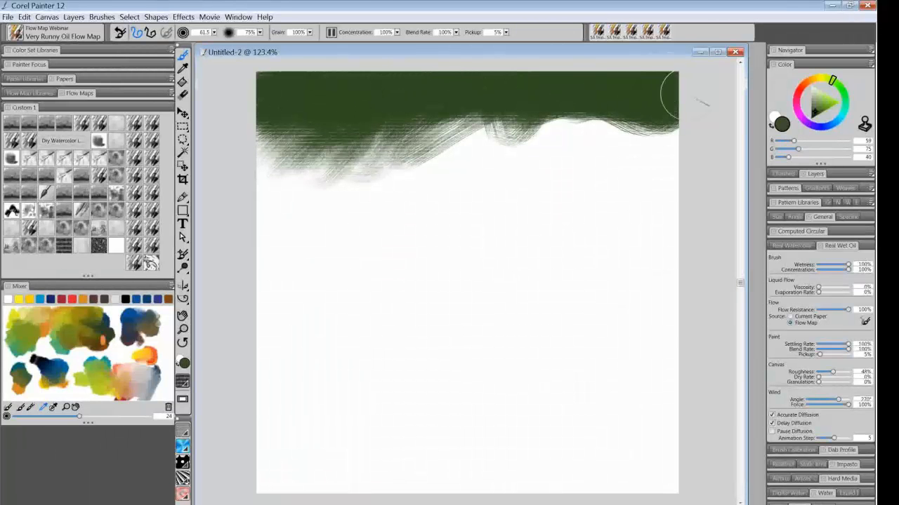
{"action": "mouse_move", "coordinate": [443, 100]}
{"action": "left_mouse_down"}
{"action": "mouse_move", "coordinate": [410, 136]}
{"action": "mouse_move", "coordinate": [466, 129]}
{"action": "mouse_move", "coordinate": [421, 201]}
{"action": "mouse_move", "coordinate": [426, 227]}
{"action": "mouse_move", "coordinate": [549, 104]}
{"action": "mouse_move", "coordinate": [582, 107]}
{"action": "mouse_move", "coordinate": [484, 217]}
{"action": "mouse_move", "coordinate": [505, 190]}
{"action": "mouse_move", "coordinate": [639, 132]}
{"action": "mouse_move", "coordinate": [589, 151]}
{"action": "mouse_move", "coordinate": [602, 153]}
{"action": "mouse_move", "coordinate": [600, 179]}
{"action": "mouse_move", "coordinate": [663, 165]}
{"action": "mouse_move", "coordinate": [677, 174]}
{"action": "mouse_move", "coordinate": [656, 126]}
{"action": "mouse_move", "coordinate": [560, 138]}
{"action": "mouse_move", "coordinate": [489, 133]}
{"action": "mouse_move", "coordinate": [402, 167]}
{"action": "mouse_move", "coordinate": [382, 142]}
{"action": "mouse_move", "coordinate": [317, 151]}
{"action": "mouse_move", "coordinate": [250, 178]}
{"action": "mouse_move", "coordinate": [269, 106]}
{"action": "mouse_move", "coordinate": [262, 78]}
{"action": "mouse_move", "coordinate": [342, 101]}
{"action": "left_mouse_up"}
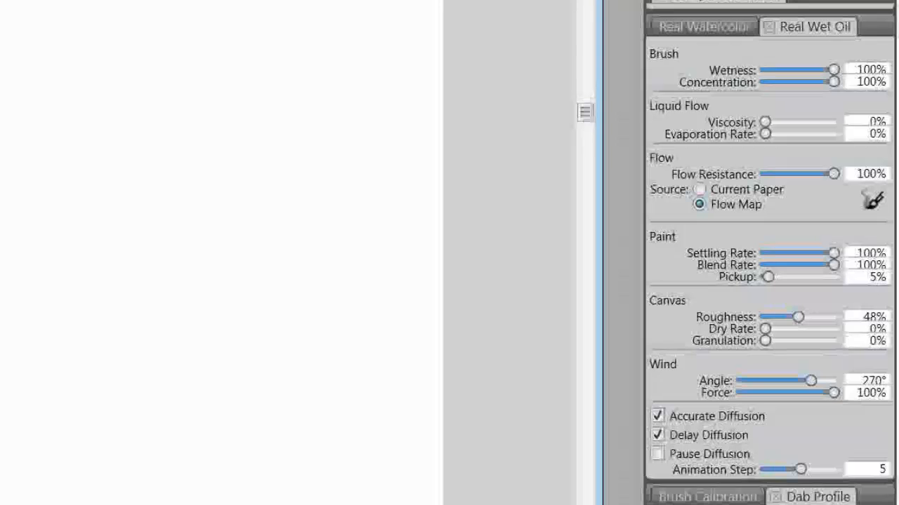
Disable Accurate Diffusion and paint a dark green band with rough strokes beneath it across the top of the canvas.
{"action": "left_click", "coordinate": [657, 417]}
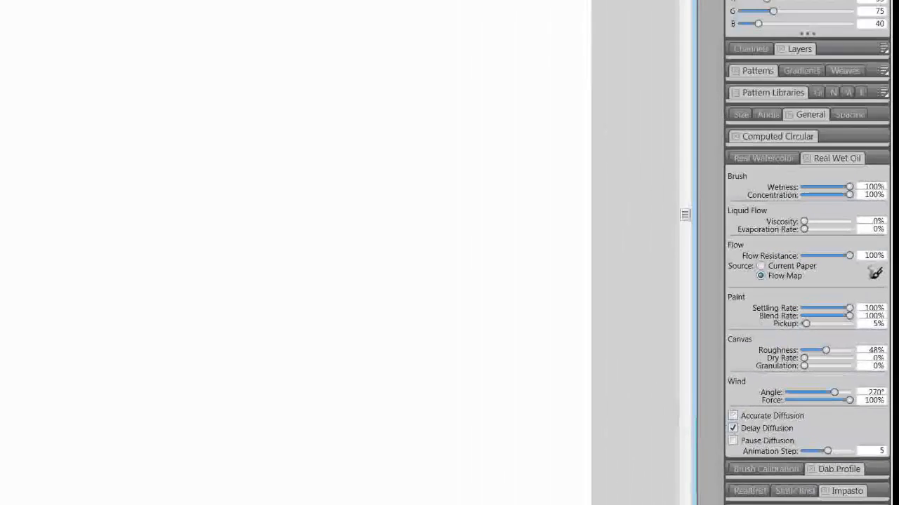
{"action": "mouse_move", "coordinate": [273, 92]}
{"action": "left_mouse_down"}
{"action": "mouse_move", "coordinate": [629, 92]}
{"action": "mouse_move", "coordinate": [327, 94]}
{"action": "mouse_move", "coordinate": [334, 70]}
{"action": "mouse_move", "coordinate": [355, 96]}
{"action": "mouse_move", "coordinate": [587, 90]}
{"action": "mouse_move", "coordinate": [726, 109]}
{"action": "mouse_move", "coordinate": [627, 88]}
{"action": "mouse_move", "coordinate": [474, 105]}
{"action": "mouse_move", "coordinate": [280, 83]}
{"action": "left_mouse_up"}
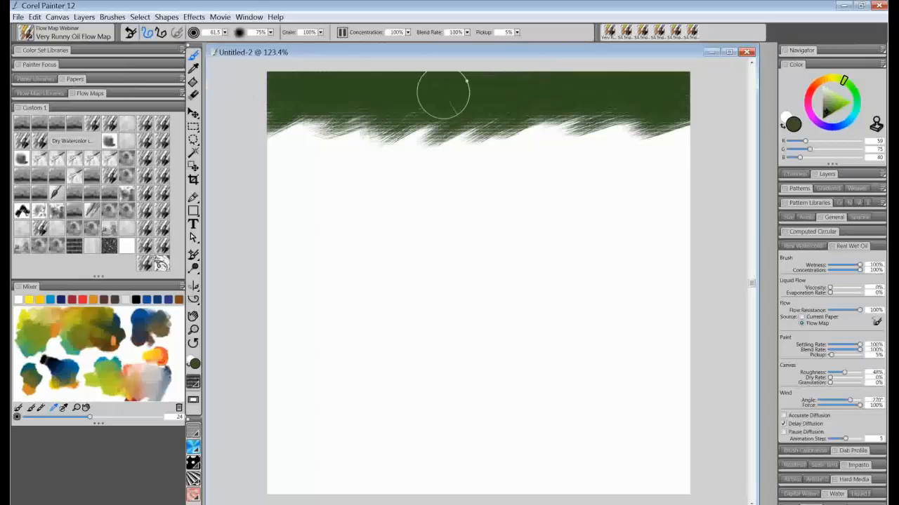
{"action": "mouse_move", "coordinate": [594, 96]}
{"action": "left_mouse_down"}
{"action": "mouse_move", "coordinate": [703, 105]}
{"action": "mouse_move", "coordinate": [642, 145]}
{"action": "mouse_move", "coordinate": [640, 170]}
{"action": "mouse_move", "coordinate": [595, 218]}
{"action": "mouse_move", "coordinate": [530, 214]}
{"action": "mouse_move", "coordinate": [587, 129]}
{"action": "mouse_move", "coordinate": [508, 190]}
{"action": "mouse_move", "coordinate": [531, 123]}
{"action": "mouse_move", "coordinate": [470, 144]}
{"action": "mouse_move", "coordinate": [437, 136]}
{"action": "mouse_move", "coordinate": [325, 180]}
{"action": "mouse_move", "coordinate": [292, 169]}
{"action": "mouse_move", "coordinate": [292, 145]}
{"action": "mouse_move", "coordinate": [300, 179]}
{"action": "mouse_move", "coordinate": [396, 125]}
{"action": "mouse_move", "coordinate": [640, 169]}
{"action": "mouse_move", "coordinate": [673, 206]}
{"action": "mouse_move", "coordinate": [612, 186]}
{"action": "mouse_move", "coordinate": [319, 157]}
{"action": "mouse_move", "coordinate": [281, 205]}
{"action": "left_mouse_up"}
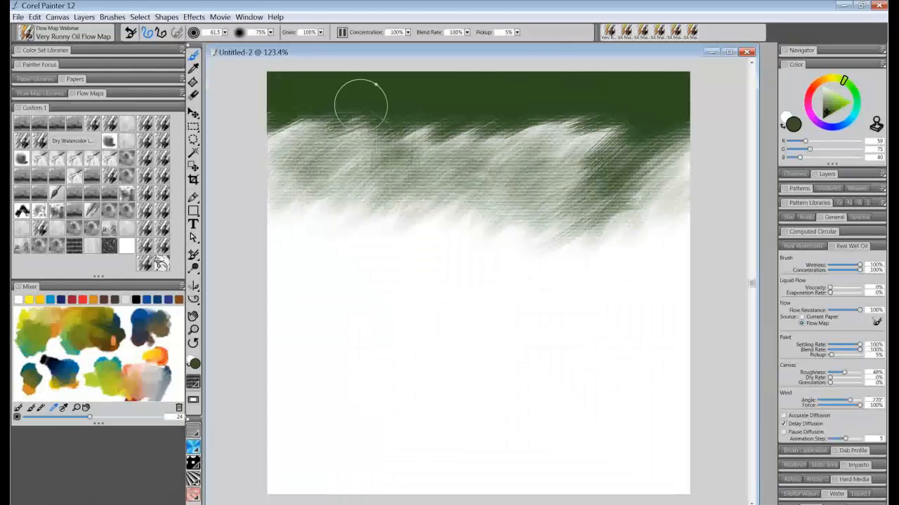
{"action": "mouse_move", "coordinate": [360, 104]}
{"action": "left_mouse_down"}
{"action": "mouse_move", "coordinate": [278, 90]}
{"action": "mouse_move", "coordinate": [669, 88]}
{"action": "mouse_move", "coordinate": [590, 89]}
{"action": "left_mouse_up"}
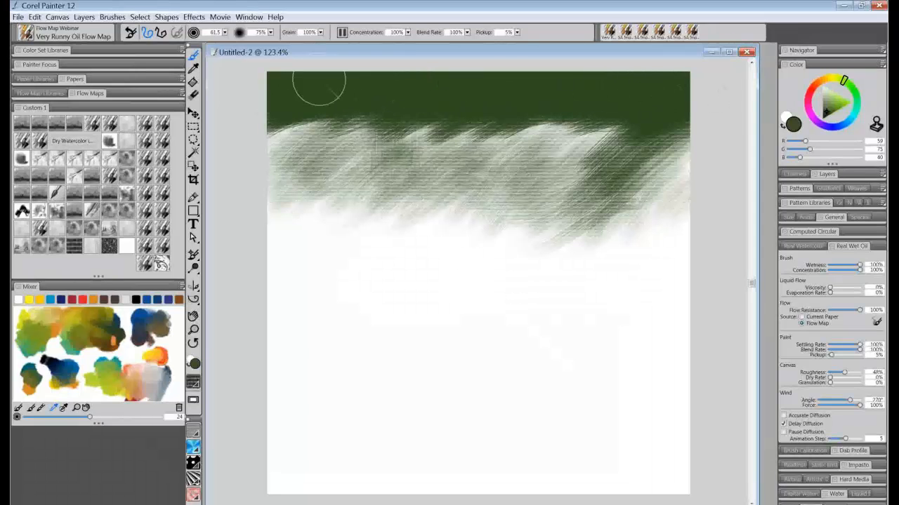
{"action": "mouse_move", "coordinate": [318, 82]}
{"action": "left_mouse_down"}
{"action": "mouse_move", "coordinate": [550, 94]}
{"action": "mouse_move", "coordinate": [429, 127]}
{"action": "left_mouse_up"}
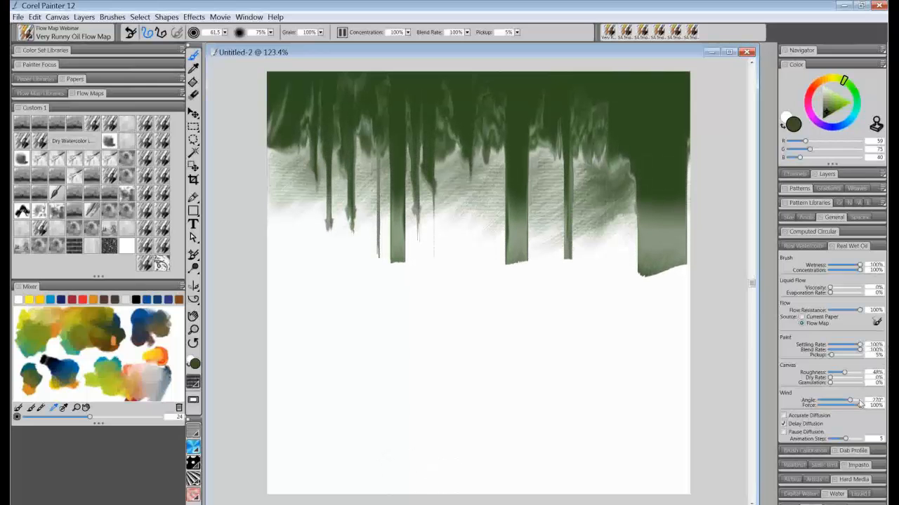
Toggle Pause Diffusion and enable Accurate Diffusion while the green paint is dripping.
{"action": "left_click", "coordinate": [784, 432]}
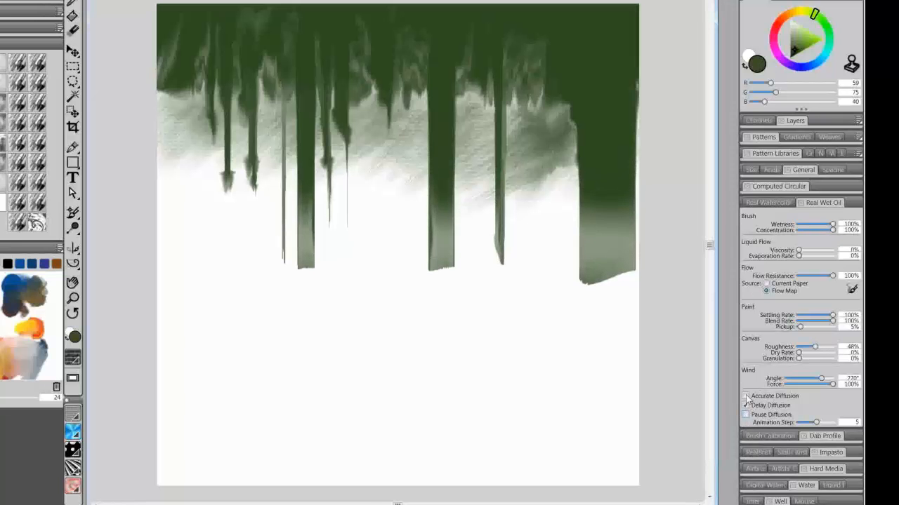
{"action": "left_click", "coordinate": [746, 396]}
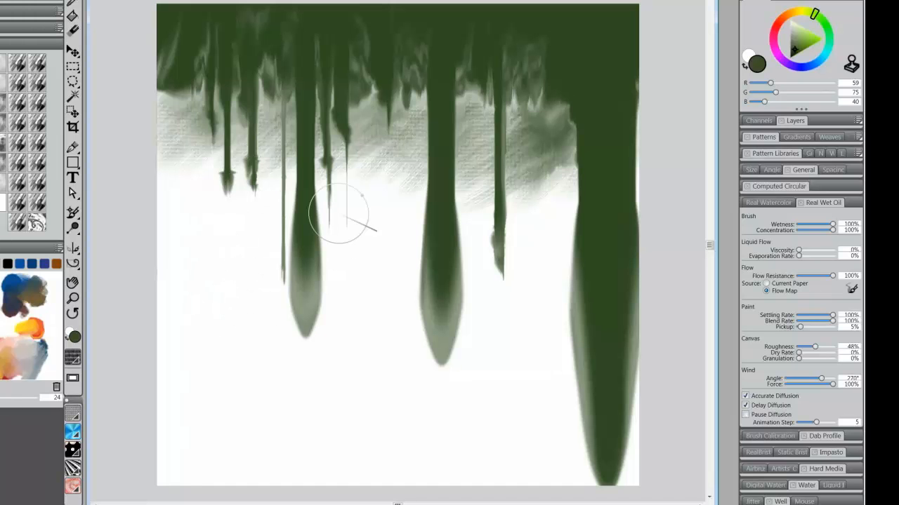
{"action": "left_click", "coordinate": [745, 396]}
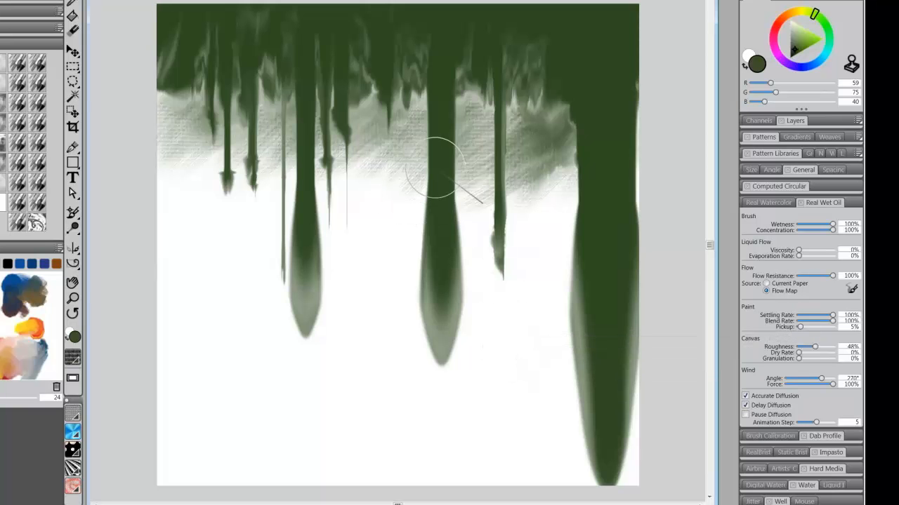
Undo the green paint strokes and turn on Pause Diffusion.
{"action": "key", "text": "ctrl+z"}
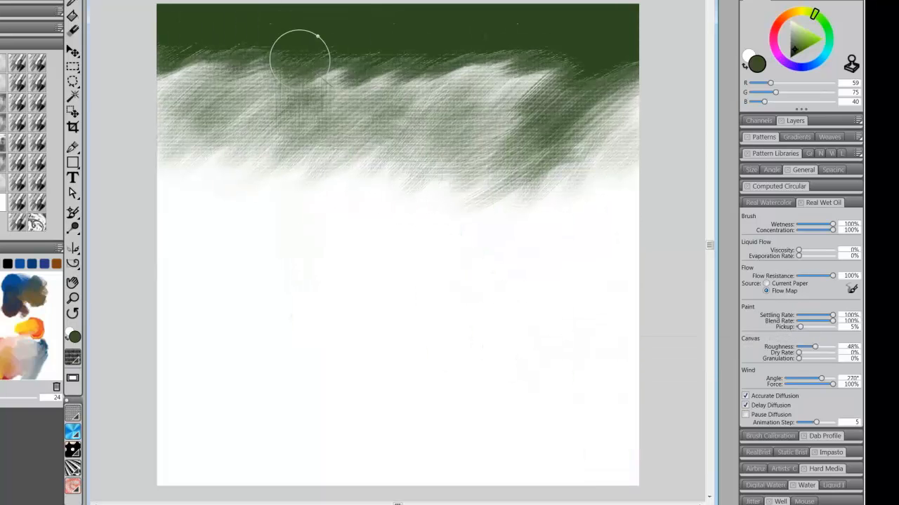
{"action": "key", "text": "ctrl+z"}
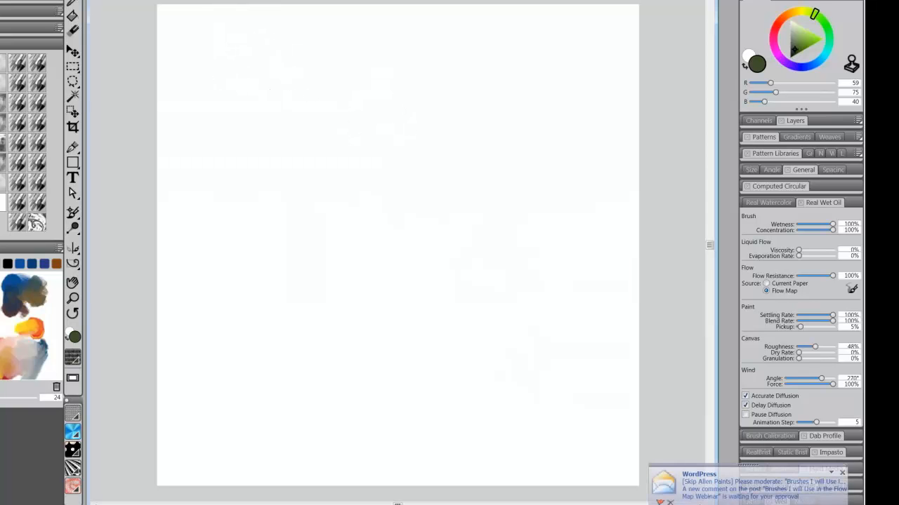
{"action": "left_click", "coordinate": [745, 415]}
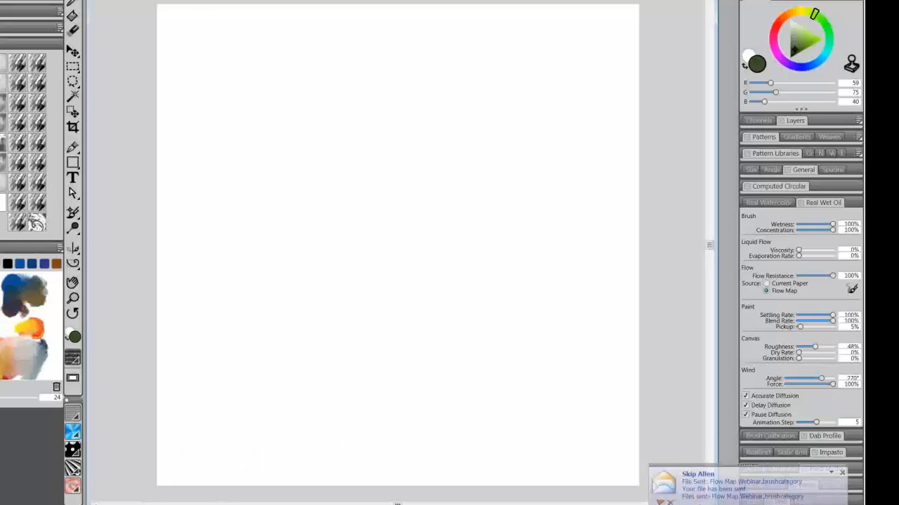
Close Microsoft Outlook from its taskbar entry.
{"action": "right_click", "coordinate": [95, 504]}
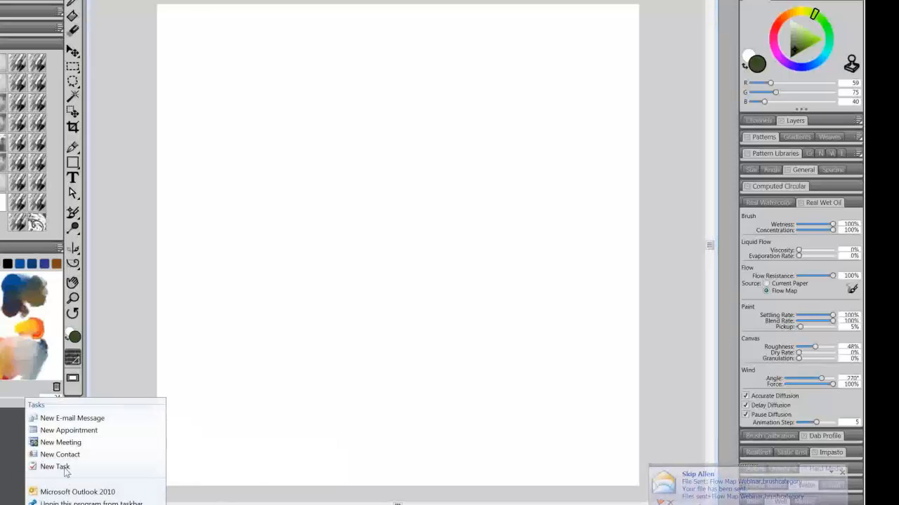
{"action": "left_click", "coordinate": [73, 504]}
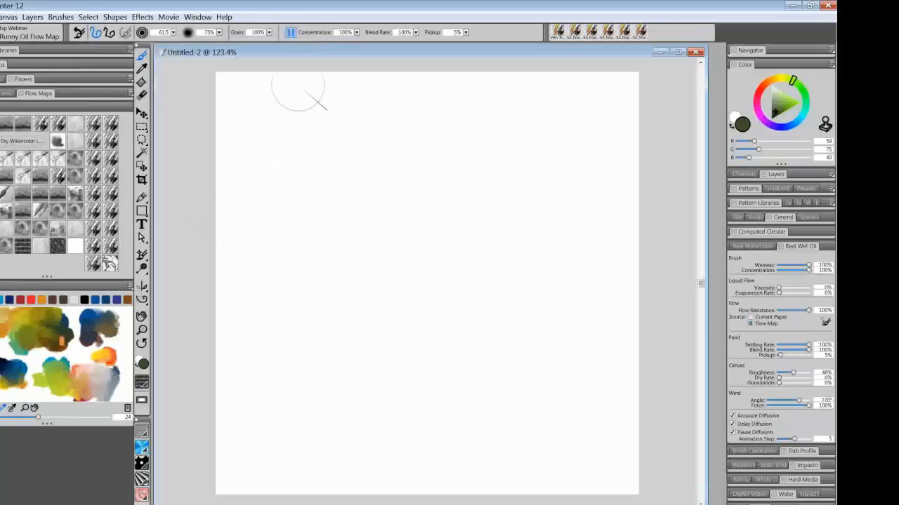
Paint dark green across the top of the canvas with diffusion paused, and pick a pale yellow (R 238, G 233, B 140) from the Mixer.
{"action": "left_click", "coordinate": [291, 33]}
{"action": "mouse_move", "coordinate": [217, 91]}
{"action": "left_mouse_down"}
{"action": "mouse_move", "coordinate": [583, 82]}
{"action": "mouse_move", "coordinate": [445, 87]}
{"action": "mouse_move", "coordinate": [572, 80]}
{"action": "mouse_move", "coordinate": [629, 88]}
{"action": "mouse_move", "coordinate": [535, 85]}
{"action": "mouse_move", "coordinate": [358, 111]}
{"action": "mouse_move", "coordinate": [238, 95]}
{"action": "mouse_move", "coordinate": [401, 86]}
{"action": "mouse_move", "coordinate": [289, 104]}
{"action": "mouse_move", "coordinate": [294, 80]}
{"action": "mouse_move", "coordinate": [403, 148]}
{"action": "mouse_move", "coordinate": [634, 91]}
{"action": "mouse_move", "coordinate": [522, 91]}
{"action": "mouse_move", "coordinate": [231, 146]}
{"action": "mouse_move", "coordinate": [387, 94]}
{"action": "mouse_move", "coordinate": [615, 114]}
{"action": "mouse_move", "coordinate": [311, 145]}
{"action": "mouse_move", "coordinate": [538, 160]}
{"action": "mouse_move", "coordinate": [330, 260]}
{"action": "mouse_move", "coordinate": [386, 144]}
{"action": "mouse_move", "coordinate": [258, 203]}
{"action": "left_mouse_up"}
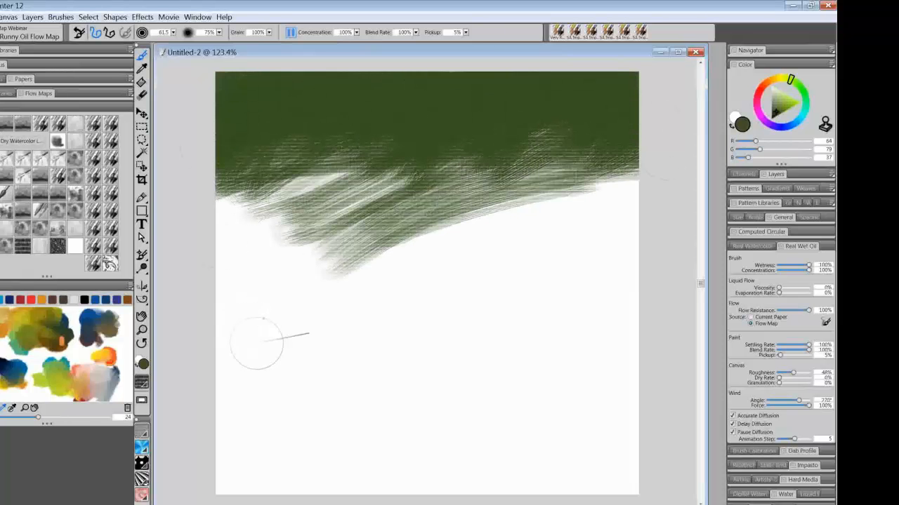
{"action": "left_click", "coordinate": [1, 302]}
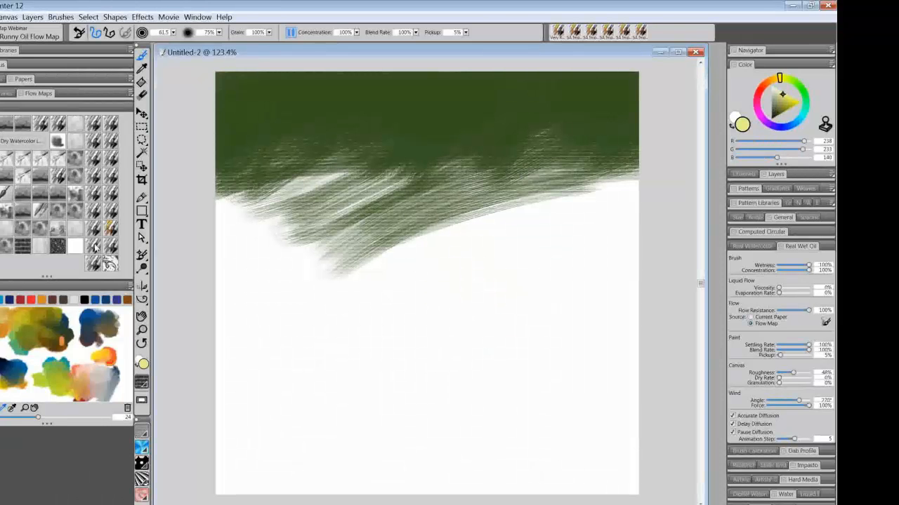
Paint pale yellow strokes over the green at the canvas top, and cover the upper edge with dark blue (R 24, G 64, B 101) from the Mixer.
{"action": "mouse_move", "coordinate": [220, 91]}
{"action": "left_mouse_down"}
{"action": "mouse_move", "coordinate": [607, 97]}
{"action": "mouse_move", "coordinate": [309, 92]}
{"action": "mouse_move", "coordinate": [242, 102]}
{"action": "mouse_move", "coordinate": [239, 112]}
{"action": "left_mouse_up"}
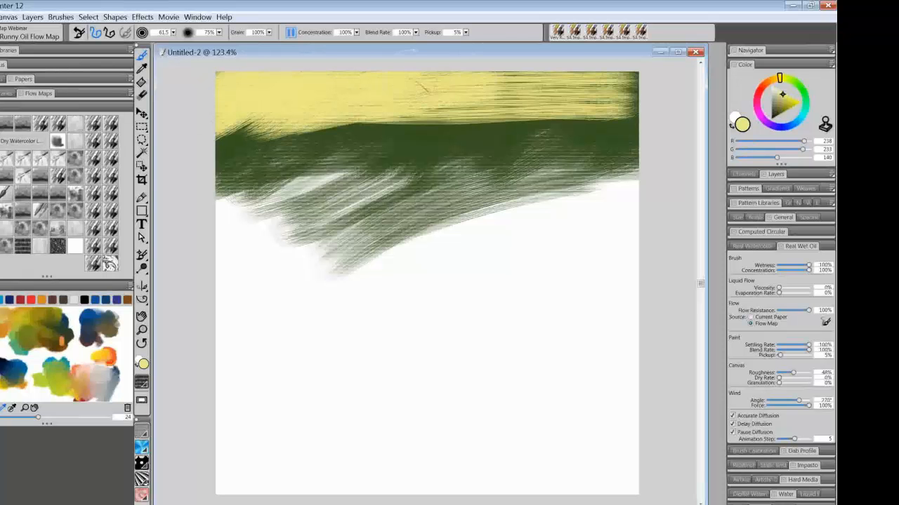
{"action": "mouse_move", "coordinate": [414, 84]}
{"action": "left_mouse_down"}
{"action": "mouse_move", "coordinate": [505, 112]}
{"action": "mouse_move", "coordinate": [618, 112]}
{"action": "mouse_move", "coordinate": [492, 119]}
{"action": "mouse_move", "coordinate": [481, 139]}
{"action": "mouse_move", "coordinate": [492, 151]}
{"action": "mouse_move", "coordinate": [422, 130]}
{"action": "left_mouse_up"}
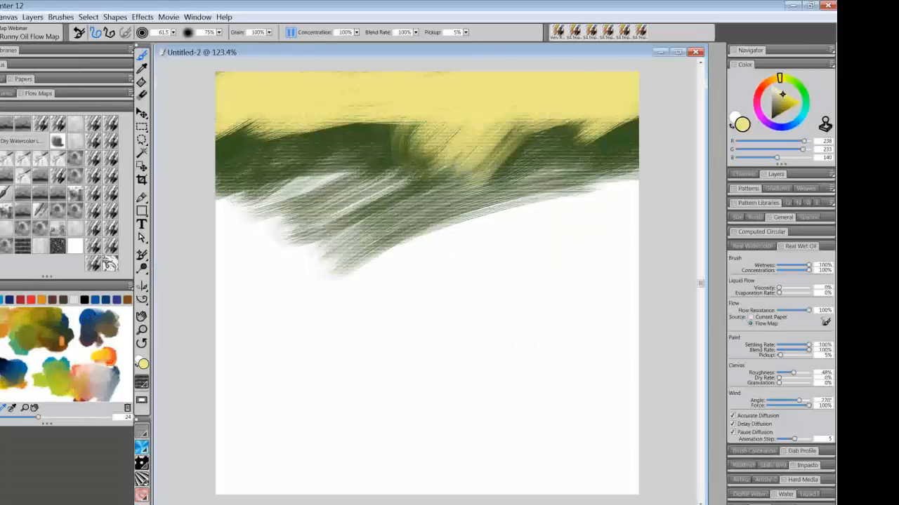
{"action": "left_click", "coordinate": [95, 317]}
{"action": "mouse_move", "coordinate": [236, 81]}
{"action": "left_mouse_down"}
{"action": "mouse_move", "coordinate": [285, 83]}
{"action": "mouse_move", "coordinate": [217, 89]}
{"action": "mouse_move", "coordinate": [534, 90]}
{"action": "mouse_move", "coordinate": [514, 75]}
{"action": "mouse_move", "coordinate": [633, 86]}
{"action": "mouse_move", "coordinate": [504, 75]}
{"action": "mouse_move", "coordinate": [430, 81]}
{"action": "mouse_move", "coordinate": [429, 64]}
{"action": "mouse_move", "coordinate": [365, 62]}
{"action": "mouse_move", "coordinate": [347, 84]}
{"action": "mouse_move", "coordinate": [555, 64]}
{"action": "mouse_move", "coordinate": [652, 86]}
{"action": "mouse_move", "coordinate": [577, 75]}
{"action": "mouse_move", "coordinate": [640, 83]}
{"action": "mouse_move", "coordinate": [460, 83]}
{"action": "mouse_move", "coordinate": [412, 68]}
{"action": "mouse_move", "coordinate": [327, 85]}
{"action": "mouse_move", "coordinate": [233, 83]}
{"action": "mouse_move", "coordinate": [481, 71]}
{"action": "mouse_move", "coordinate": [628, 79]}
{"action": "mouse_move", "coordinate": [406, 73]}
{"action": "mouse_move", "coordinate": [497, 81]}
{"action": "mouse_move", "coordinate": [492, 107]}
{"action": "mouse_move", "coordinate": [591, 89]}
{"action": "left_mouse_up"}
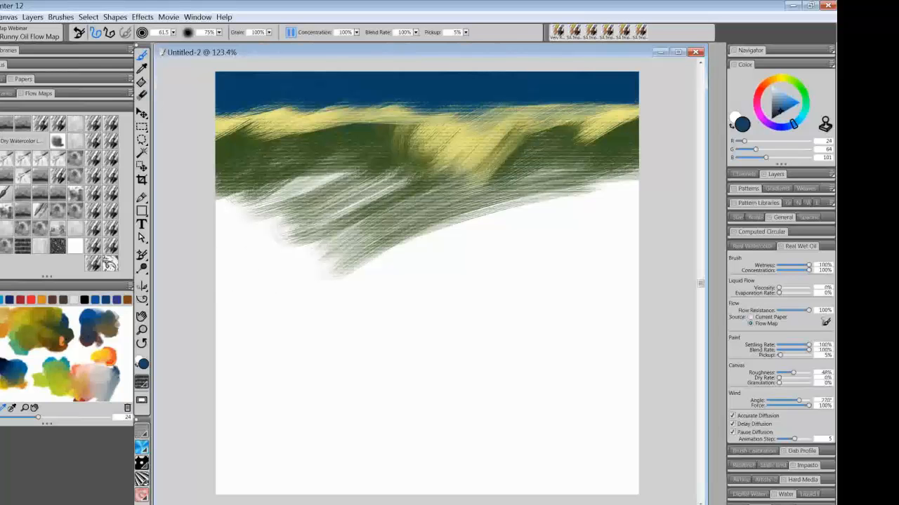
Pick orange (R 237, G 134, B 69) from the Mixer and paint vertical strokes down from the canvas top with brush sizes 21.3 and 6.3.
{"action": "left_click", "coordinate": [63, 342]}
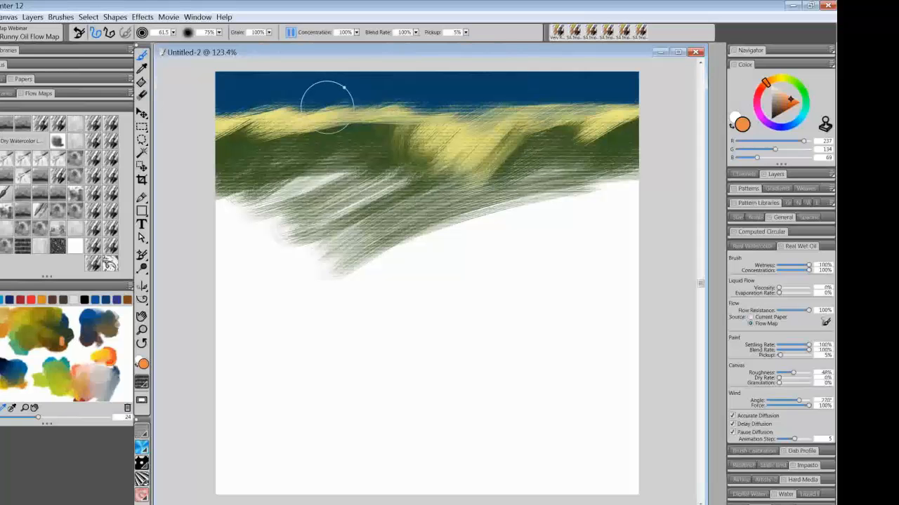
{"action": "left_click_drag", "start_coordinate": [335, 121], "coordinate": [344, 114]}
{"action": "mouse_move", "coordinate": [300, 79]}
{"action": "left_mouse_down"}
{"action": "mouse_move", "coordinate": [303, 134]}
{"action": "mouse_move", "coordinate": [304, 89]}
{"action": "mouse_move", "coordinate": [301, 172]}
{"action": "mouse_move", "coordinate": [306, 90]}
{"action": "mouse_move", "coordinate": [304, 158]}
{"action": "mouse_move", "coordinate": [295, 84]}
{"action": "mouse_move", "coordinate": [303, 158]}
{"action": "mouse_move", "coordinate": [303, 125]}
{"action": "left_mouse_up"}
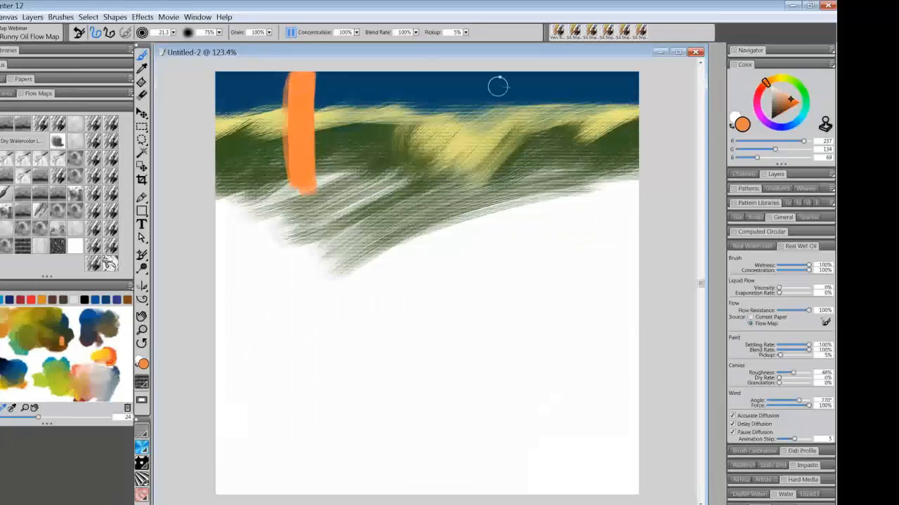
{"action": "mouse_move", "coordinate": [499, 79]}
{"action": "left_mouse_down"}
{"action": "mouse_move", "coordinate": [497, 128]}
{"action": "mouse_move", "coordinate": [497, 85]}
{"action": "mouse_move", "coordinate": [496, 102]}
{"action": "left_mouse_up"}
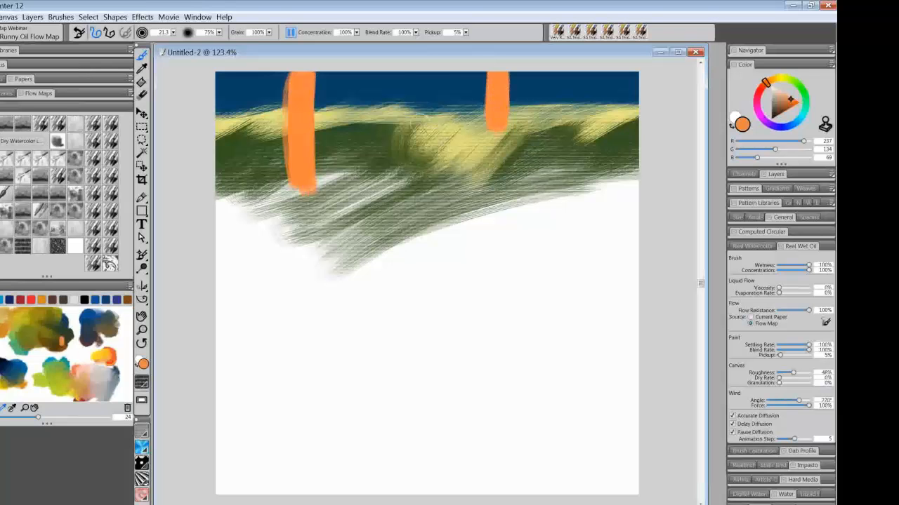
{"action": "mouse_move", "coordinate": [409, 139]}
{"action": "left_mouse_down"}
{"action": "mouse_move", "coordinate": [423, 140]}
{"action": "mouse_move", "coordinate": [419, 128]}
{"action": "left_mouse_up"}
{"action": "left_click", "coordinate": [452, 72]}
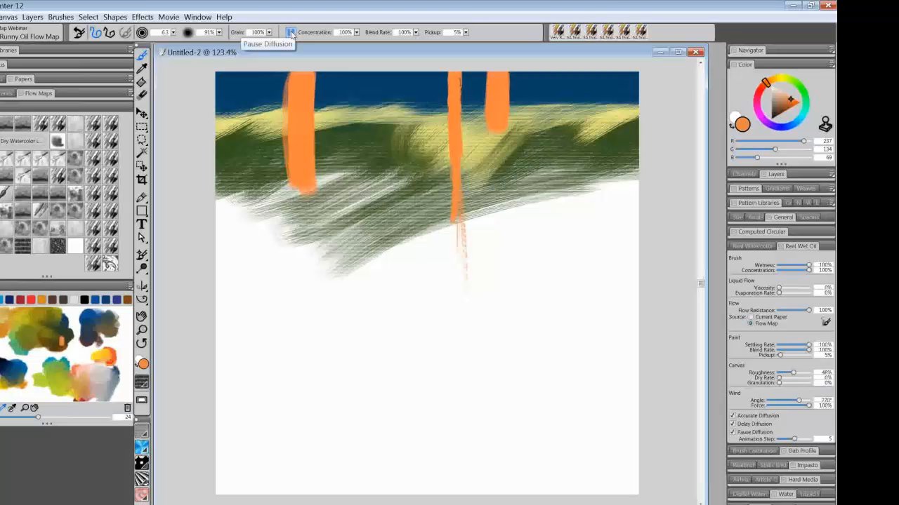
Turn off Accurate Diffusion, resume diffusion so the paint drips, and turn Accurate Diffusion back on while it flows.
{"action": "left_click", "coordinate": [732, 424]}
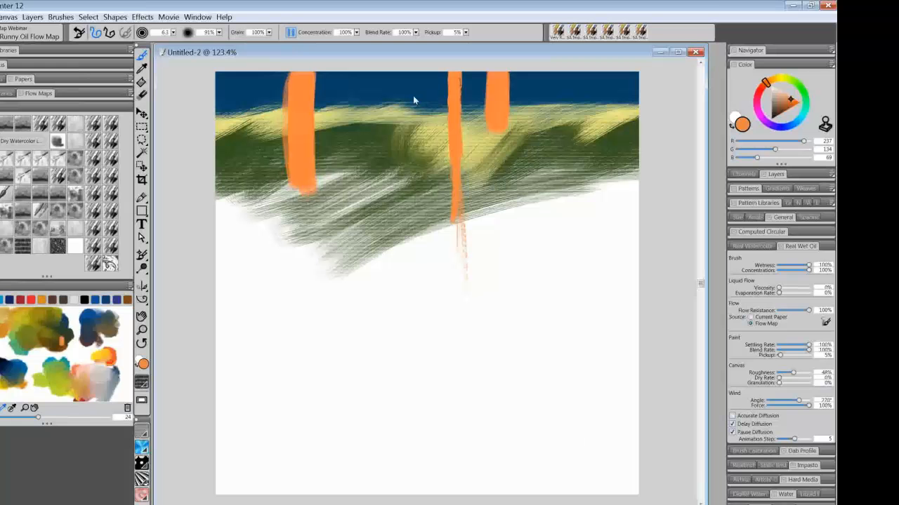
{"action": "left_click", "coordinate": [291, 32]}
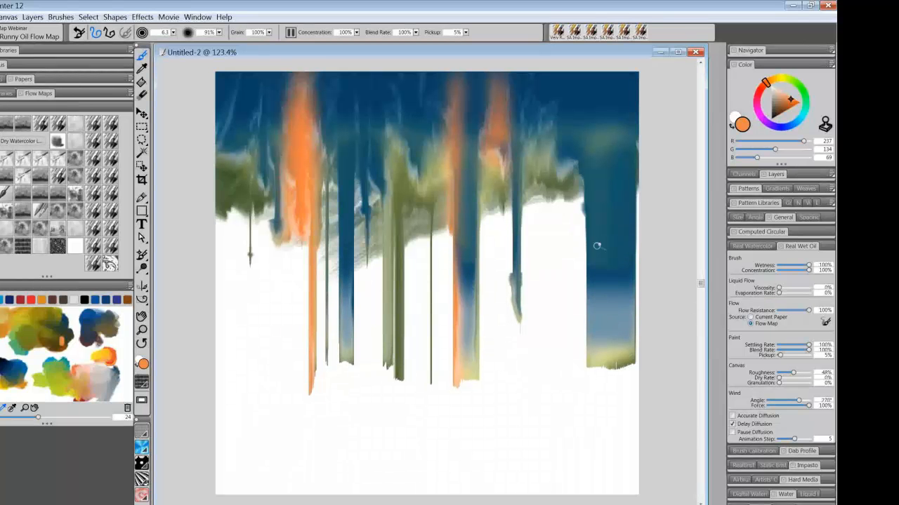
{"action": "left_click", "coordinate": [732, 416]}
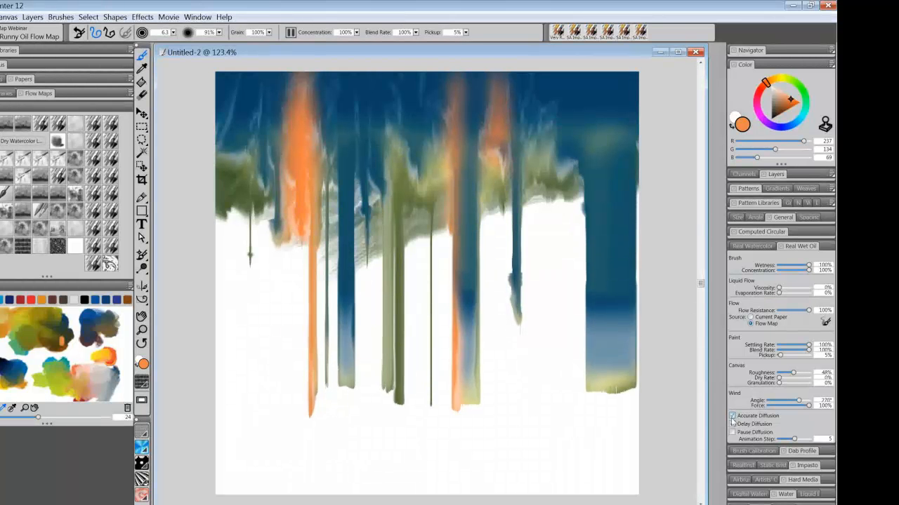
{"action": "left_click", "coordinate": [733, 424]}
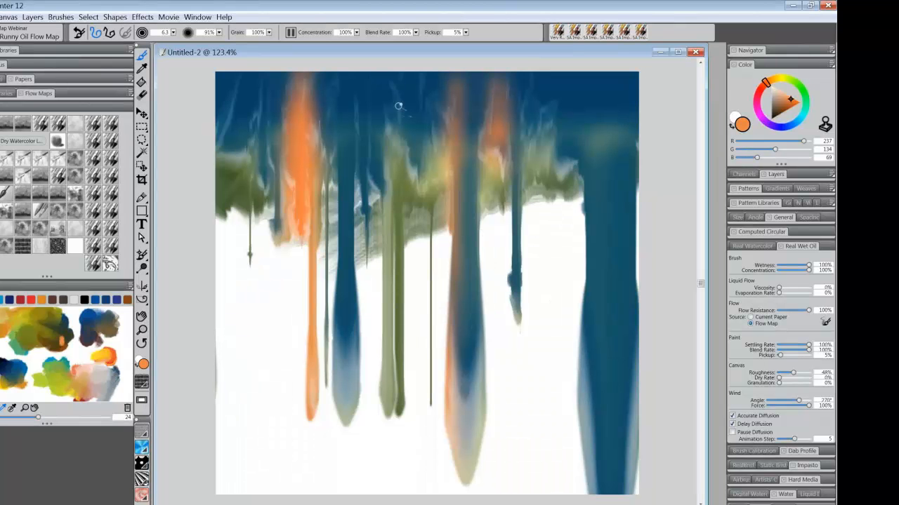
Turn on Pause Diffusion and undo the dripping paint.
{"action": "left_click", "coordinate": [290, 31]}
{"action": "key", "text": "ctrl+z"}
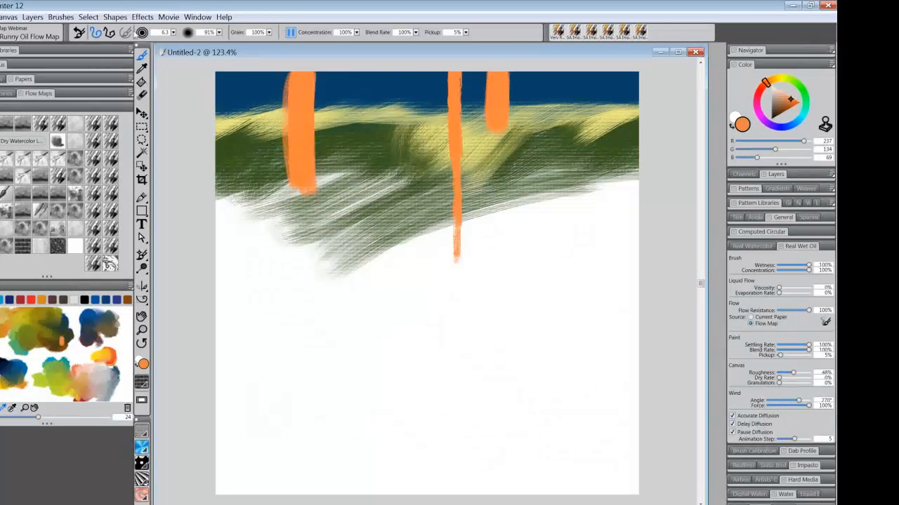
{"action": "left_click", "coordinate": [10, 17]}
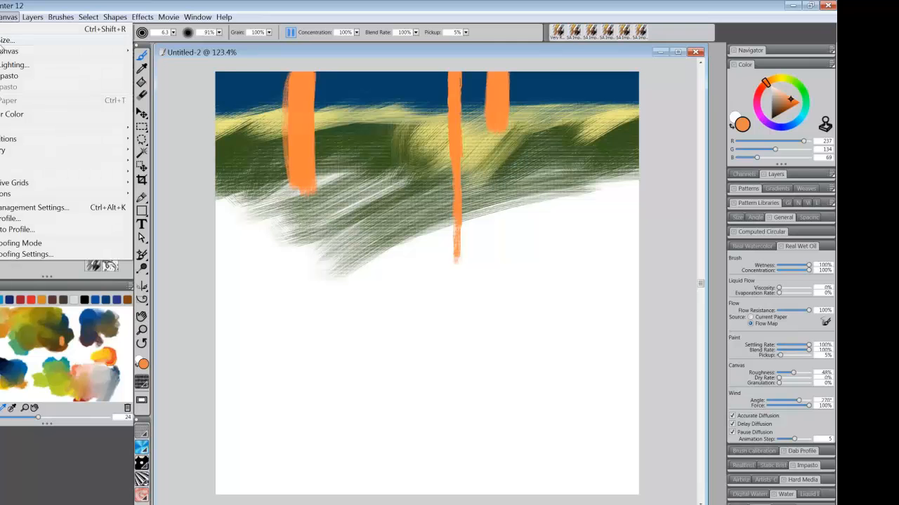
{"action": "mouse_move", "coordinate": [5, 52]}
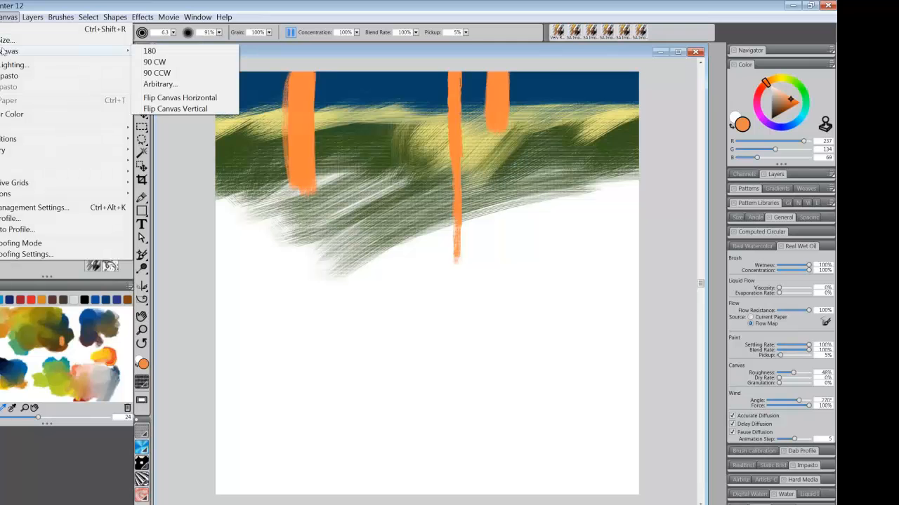
{"action": "left_click", "coordinate": [171, 55]}
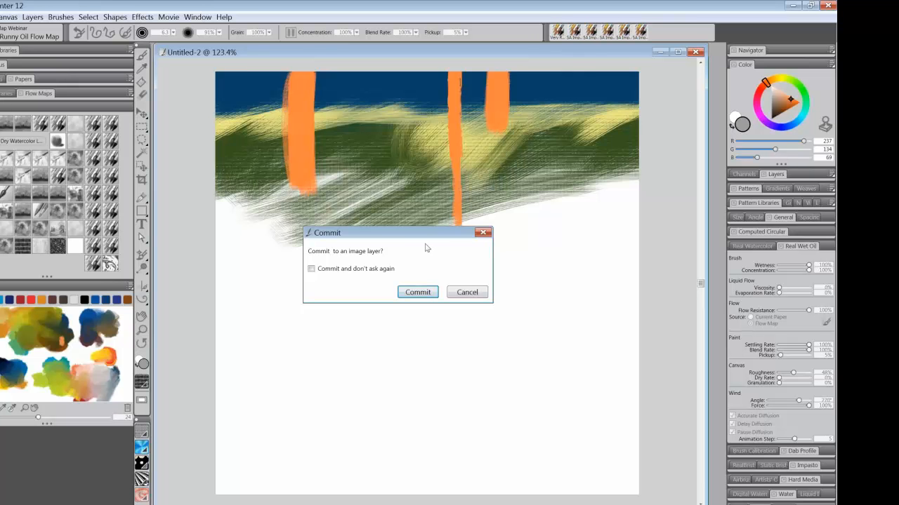
{"action": "left_click", "coordinate": [466, 299]}
{"action": "left_click", "coordinate": [465, 296]}
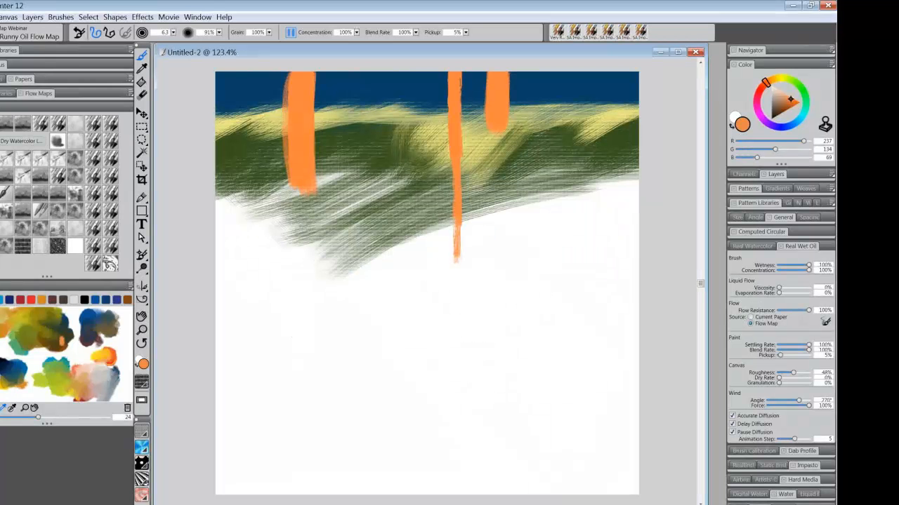
Delete the painted layer and choose the Very Runny Oil Flow Map.
{"action": "left_click", "coordinate": [776, 174]}
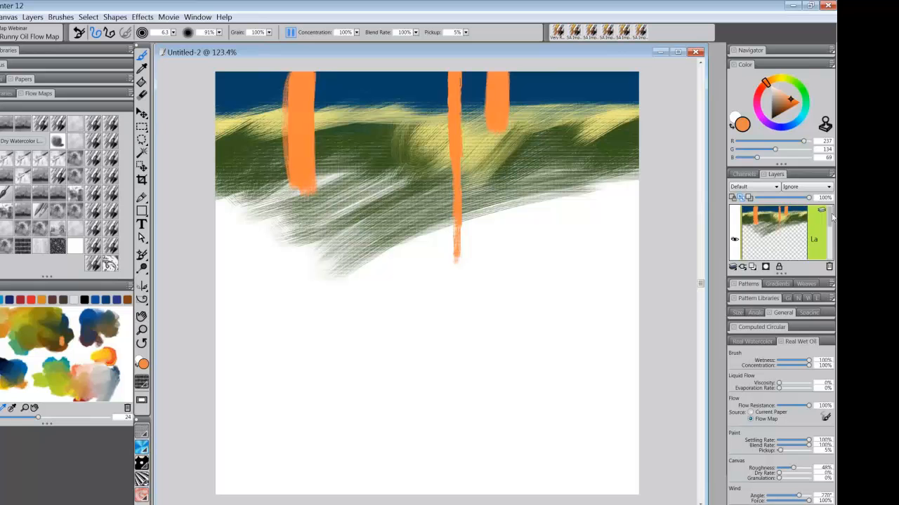
{"action": "mouse_move", "coordinate": [831, 220]}
{"action": "left_mouse_down"}
{"action": "mouse_move", "coordinate": [832, 233]}
{"action": "mouse_move", "coordinate": [831, 226]}
{"action": "left_mouse_up"}
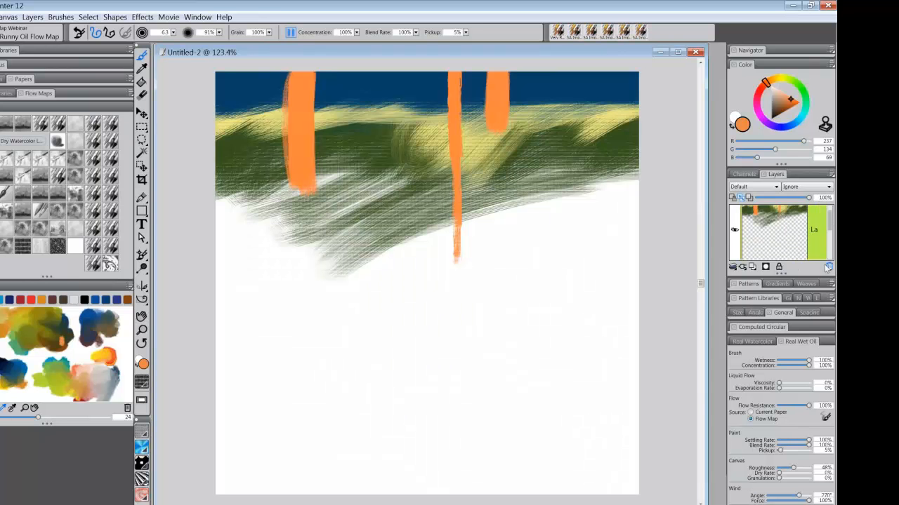
{"action": "left_click", "coordinate": [829, 268]}
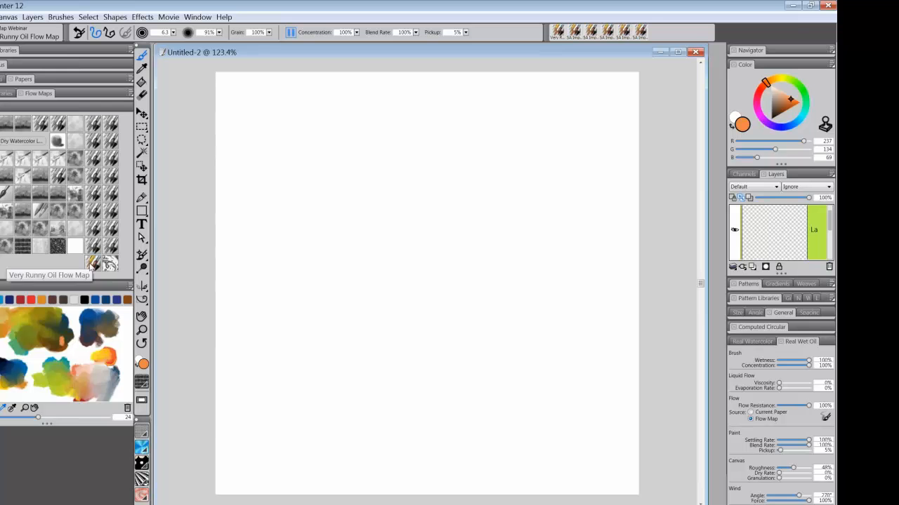
{"action": "left_click", "coordinate": [92, 265]}
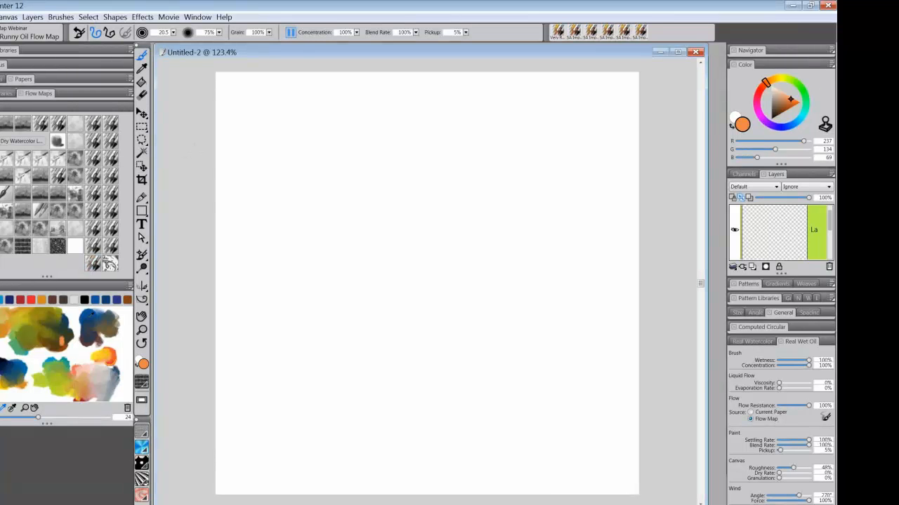
Paint a dark blue (R 19, G 62, B 104) band across the canvas bottom with brush size 79.4, and olive yellow (R 190, G 186, B 31) below it.
{"action": "left_click", "coordinate": [90, 315]}
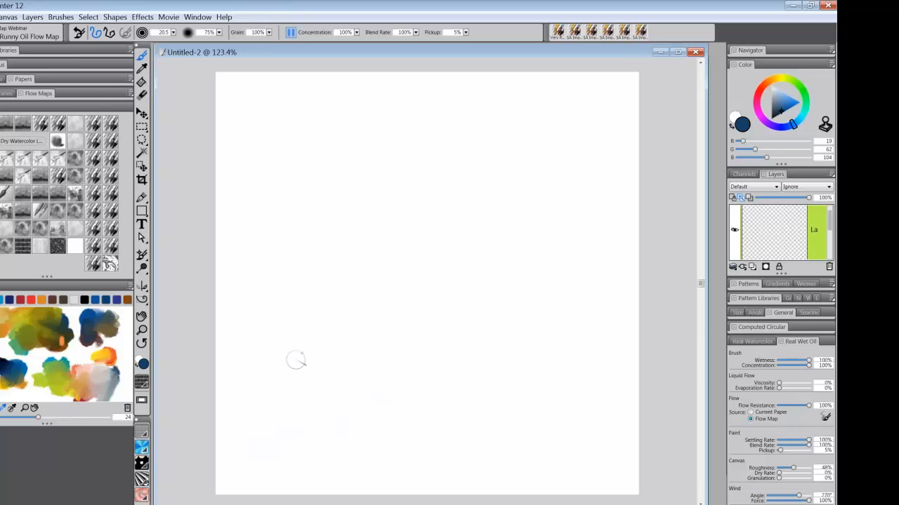
{"action": "left_click_drag", "start_coordinate": [296, 381], "coordinate": [321, 411]}
{"action": "mouse_move", "coordinate": [207, 452]}
{"action": "left_mouse_down"}
{"action": "mouse_move", "coordinate": [457, 441]}
{"action": "mouse_move", "coordinate": [291, 428]}
{"action": "mouse_move", "coordinate": [276, 417]}
{"action": "mouse_move", "coordinate": [366, 461]}
{"action": "mouse_move", "coordinate": [531, 452]}
{"action": "mouse_move", "coordinate": [602, 461]}
{"action": "mouse_move", "coordinate": [421, 465]}
{"action": "mouse_move", "coordinate": [554, 445]}
{"action": "mouse_move", "coordinate": [369, 459]}
{"action": "mouse_move", "coordinate": [249, 452]}
{"action": "mouse_move", "coordinate": [459, 431]}
{"action": "mouse_move", "coordinate": [642, 432]}
{"action": "mouse_move", "coordinate": [457, 466]}
{"action": "mouse_move", "coordinate": [234, 461]}
{"action": "mouse_move", "coordinate": [545, 484]}
{"action": "mouse_move", "coordinate": [661, 445]}
{"action": "mouse_move", "coordinate": [367, 477]}
{"action": "mouse_move", "coordinate": [273, 458]}
{"action": "mouse_move", "coordinate": [243, 462]}
{"action": "mouse_move", "coordinate": [541, 481]}
{"action": "mouse_move", "coordinate": [617, 456]}
{"action": "mouse_move", "coordinate": [422, 471]}
{"action": "mouse_move", "coordinate": [277, 458]}
{"action": "mouse_move", "coordinate": [551, 473]}
{"action": "mouse_move", "coordinate": [421, 456]}
{"action": "mouse_move", "coordinate": [224, 449]}
{"action": "mouse_move", "coordinate": [583, 449]}
{"action": "left_mouse_up"}
{"action": "left_click", "coordinate": [27, 312]}
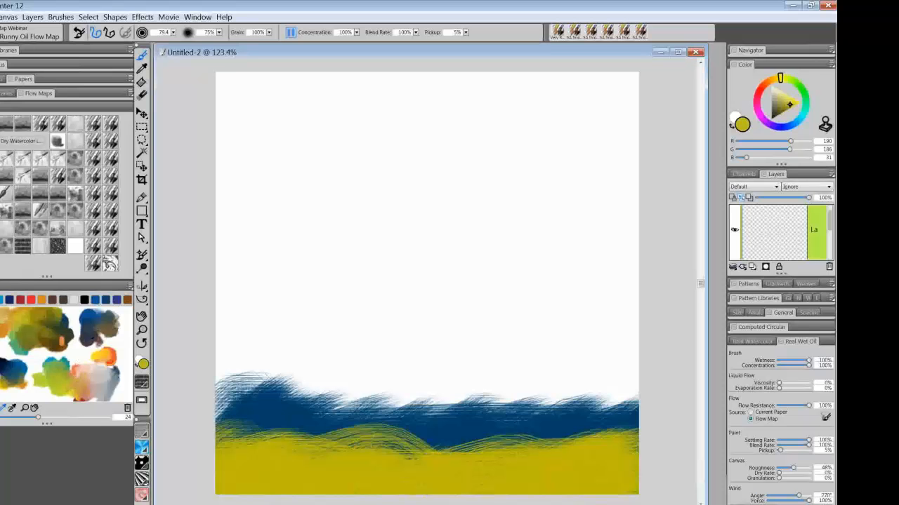
Pick brown (R 106, G 77, B 17) from the Mixer and paint it across the yellow band at the canvas bottom.
{"action": "left_click", "coordinate": [92, 340]}
{"action": "left_click", "coordinate": [46, 335]}
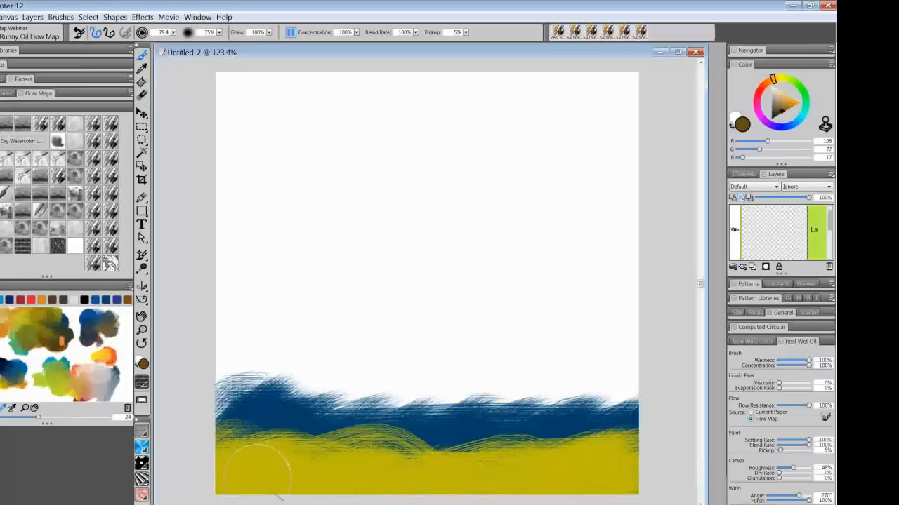
{"action": "mouse_move", "coordinate": [252, 478]}
{"action": "left_mouse_down"}
{"action": "mouse_move", "coordinate": [232, 492]}
{"action": "mouse_move", "coordinate": [496, 481]}
{"action": "mouse_move", "coordinate": [550, 499]}
{"action": "mouse_move", "coordinate": [647, 488]}
{"action": "mouse_move", "coordinate": [310, 485]}
{"action": "mouse_move", "coordinate": [566, 478]}
{"action": "mouse_move", "coordinate": [285, 478]}
{"action": "mouse_move", "coordinate": [292, 468]}
{"action": "mouse_move", "coordinate": [586, 476]}
{"action": "mouse_move", "coordinate": [342, 469]}
{"action": "mouse_move", "coordinate": [390, 473]}
{"action": "mouse_move", "coordinate": [307, 459]}
{"action": "mouse_move", "coordinate": [547, 470]}
{"action": "mouse_move", "coordinate": [512, 466]}
{"action": "left_mouse_up"}
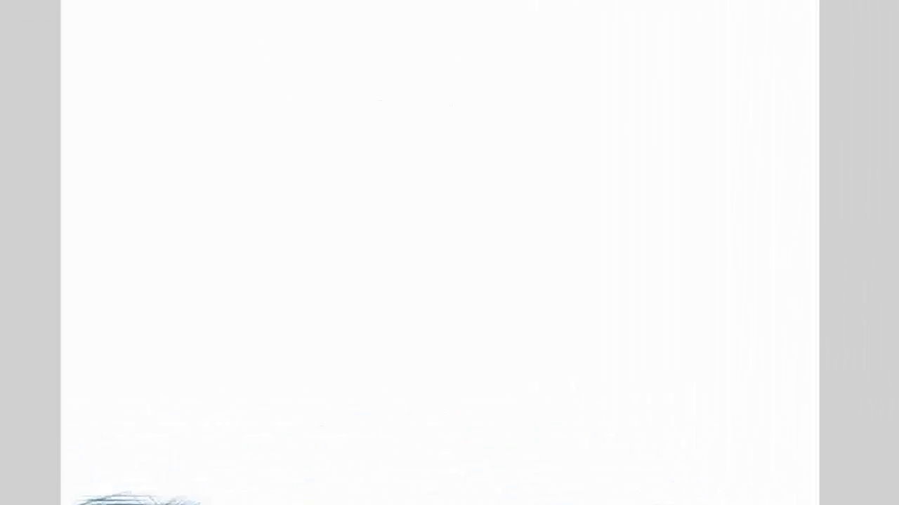
Sketch a large circle in the blank canvas area with a vertical and a horizontal line crossing through its center.
{"action": "mouse_move", "coordinate": [282, 149]}
{"action": "left_mouse_down"}
{"action": "mouse_move", "coordinate": [425, 340]}
{"action": "mouse_move", "coordinate": [632, 137]}
{"action": "mouse_move", "coordinate": [427, 44]}
{"action": "mouse_move", "coordinate": [285, 165]}
{"action": "left_mouse_up"}
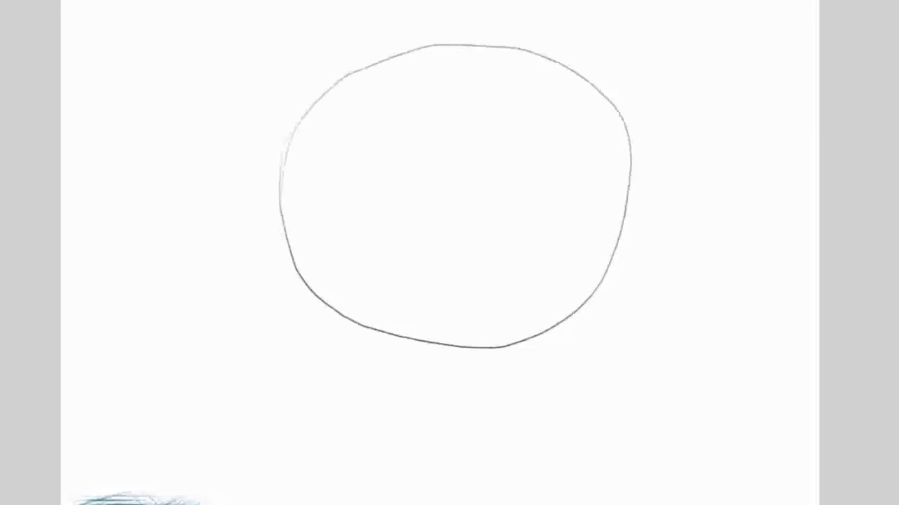
{"action": "left_click_drag", "start_coordinate": [454, 1], "coordinate": [450, 406]}
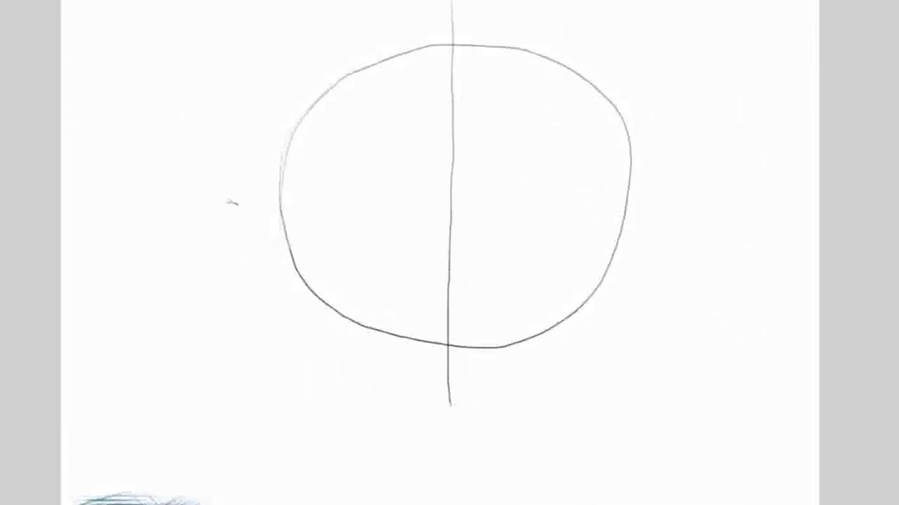
{"action": "left_click_drag", "start_coordinate": [228, 202], "coordinate": [730, 195]}
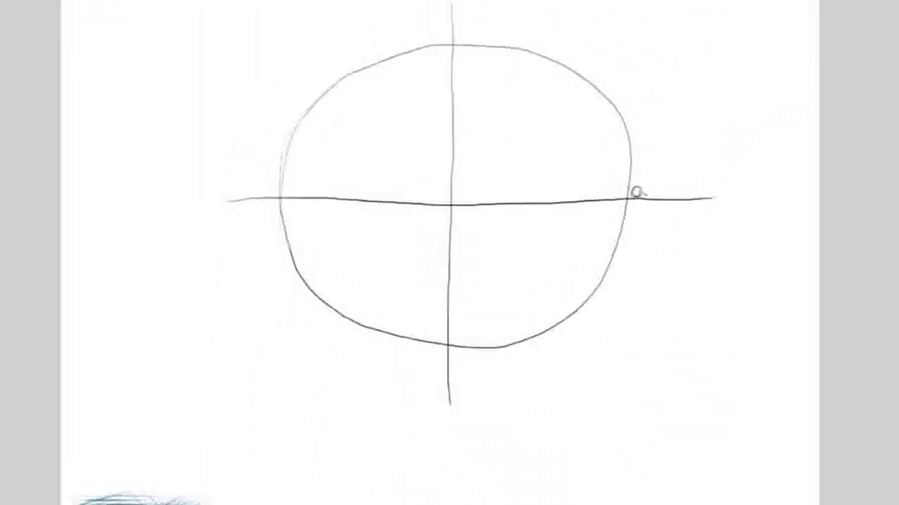
Label the circle's axis points 90° at the top, 180° at the left, 270° at the bottom and 360° at the right.
{"action": "mouse_move", "coordinate": [469, 31]}
{"action": "left_mouse_down"}
{"action": "mouse_move", "coordinate": [464, 44]}
{"action": "mouse_move", "coordinate": [493, 27]}
{"action": "left_mouse_up"}
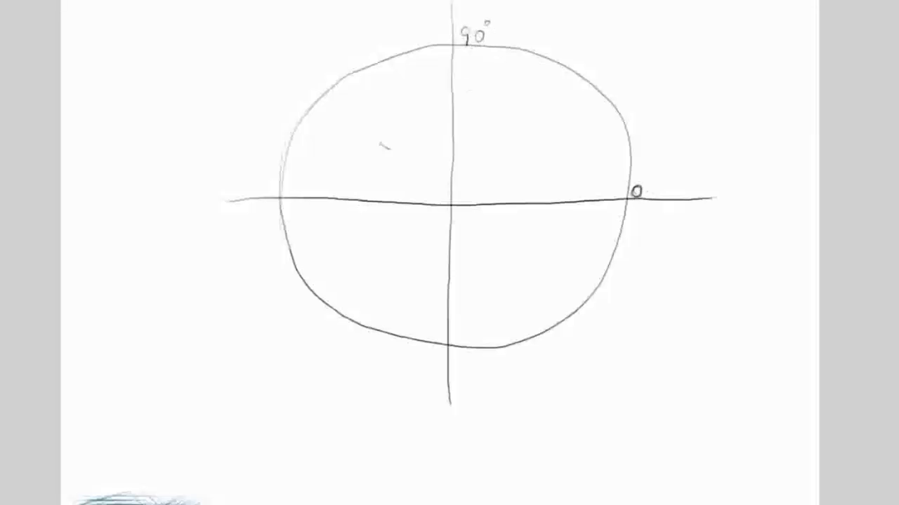
{"action": "mouse_move", "coordinate": [240, 174]}
{"action": "left_mouse_down"}
{"action": "mouse_move", "coordinate": [237, 191]}
{"action": "mouse_move", "coordinate": [247, 192]}
{"action": "mouse_move", "coordinate": [254, 170]}
{"action": "mouse_move", "coordinate": [260, 179]}
{"action": "left_mouse_up"}
{"action": "left_click_drag", "start_coordinate": [265, 168], "coordinate": [266, 171]}
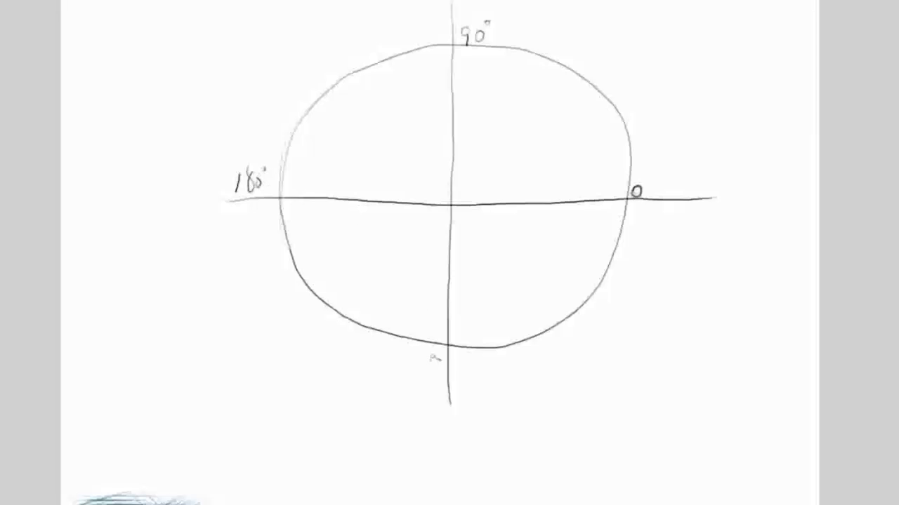
{"action": "left_click_drag", "start_coordinate": [429, 361], "coordinate": [442, 375]}
{"action": "left_click_drag", "start_coordinate": [438, 359], "coordinate": [441, 376]}
{"action": "mouse_move", "coordinate": [458, 359]}
{"action": "left_mouse_down"}
{"action": "mouse_move", "coordinate": [454, 370]}
{"action": "mouse_move", "coordinate": [459, 360]}
{"action": "left_mouse_up"}
{"action": "left_click_drag", "start_coordinate": [463, 363], "coordinate": [472, 362]}
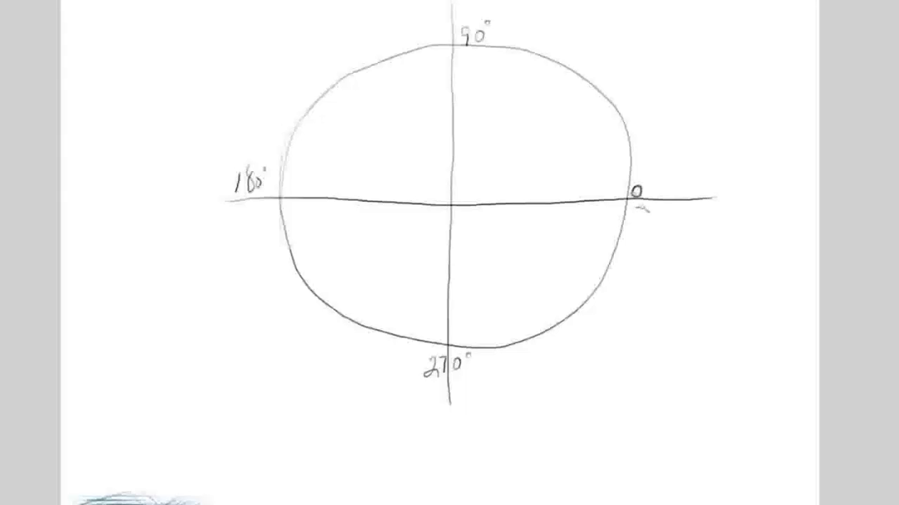
{"action": "mouse_move", "coordinate": [633, 209]}
{"action": "left_mouse_down"}
{"action": "mouse_move", "coordinate": [631, 222]}
{"action": "mouse_move", "coordinate": [659, 213]}
{"action": "left_mouse_up"}
{"action": "left_click_drag", "start_coordinate": [670, 202], "coordinate": [672, 205]}
Draw arrows from the circle's center pointing down, up, right and left, and a tick mark across its upper-right arc.
{"action": "left_click_drag", "start_coordinate": [472, 219], "coordinate": [469, 285]}
{"action": "left_click_drag", "start_coordinate": [475, 257], "coordinate": [469, 286]}
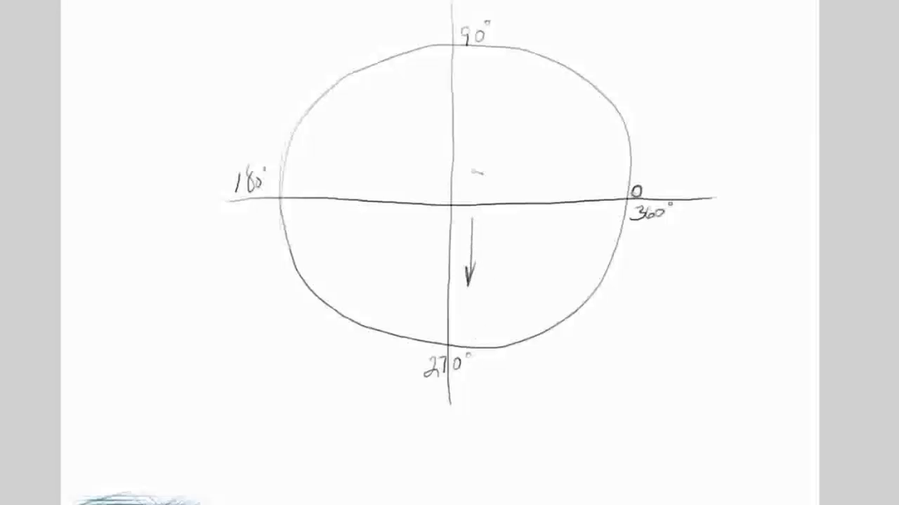
{"action": "left_click_drag", "start_coordinate": [466, 201], "coordinate": [465, 116]}
{"action": "left_click_drag", "start_coordinate": [460, 135], "coordinate": [464, 116]}
{"action": "left_click_drag", "start_coordinate": [487, 216], "coordinate": [555, 217]}
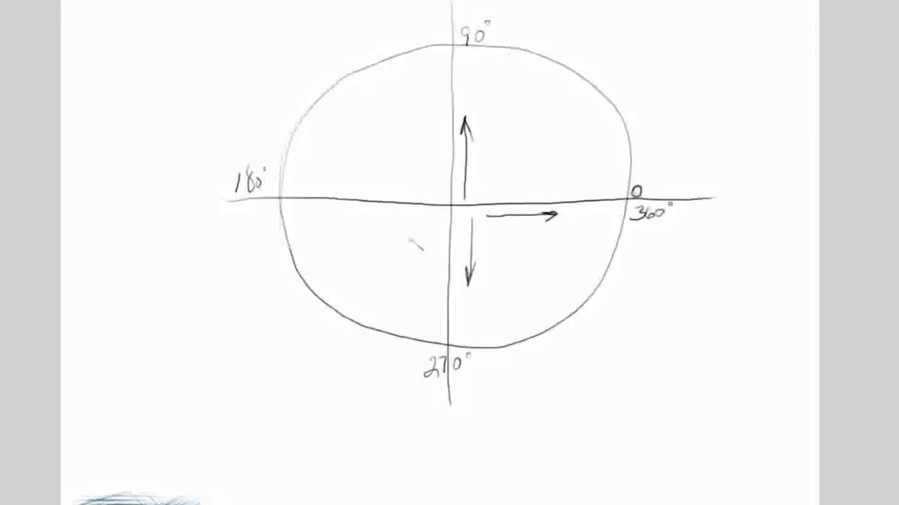
{"action": "mouse_move", "coordinate": [425, 192]}
{"action": "left_mouse_down"}
{"action": "mouse_move", "coordinate": [368, 190]}
{"action": "mouse_move", "coordinate": [386, 186]}
{"action": "left_mouse_up"}
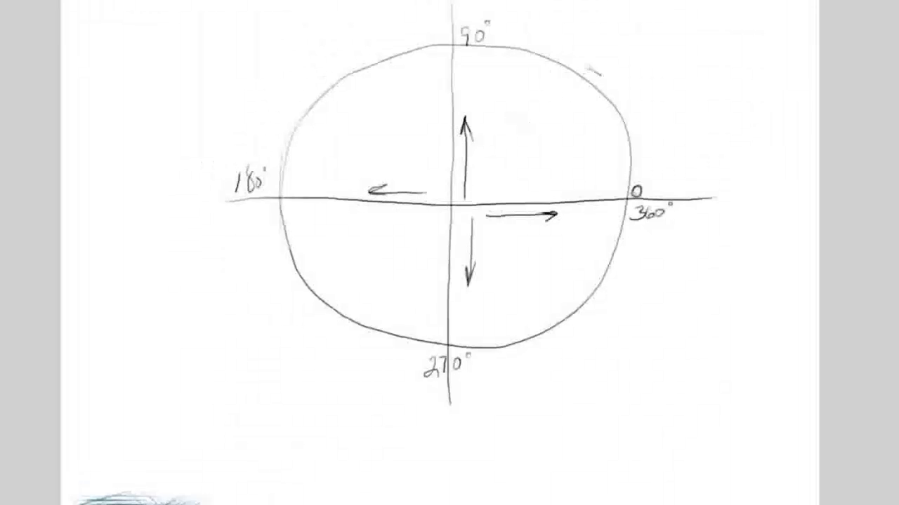
{"action": "mouse_move", "coordinate": [587, 65]}
{"action": "left_mouse_down"}
{"action": "mouse_move", "coordinate": [571, 87]}
{"action": "mouse_move", "coordinate": [593, 70]}
{"action": "left_mouse_up"}
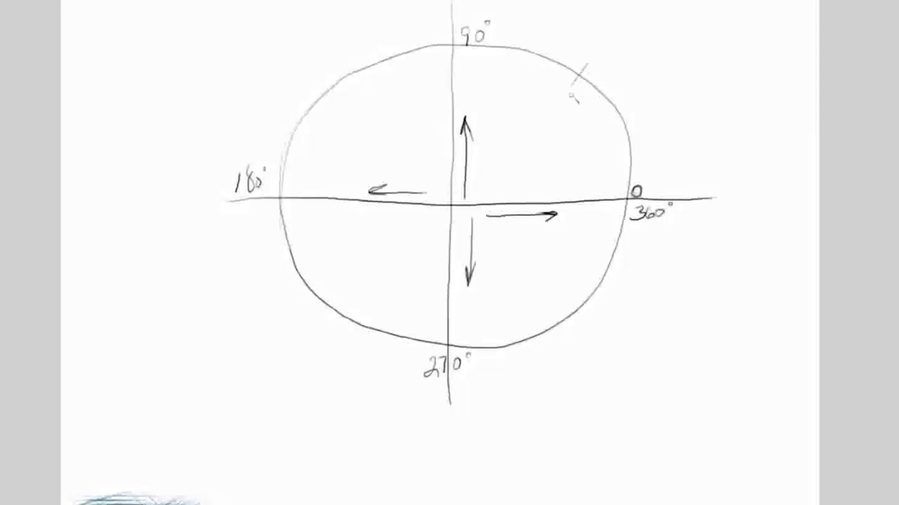
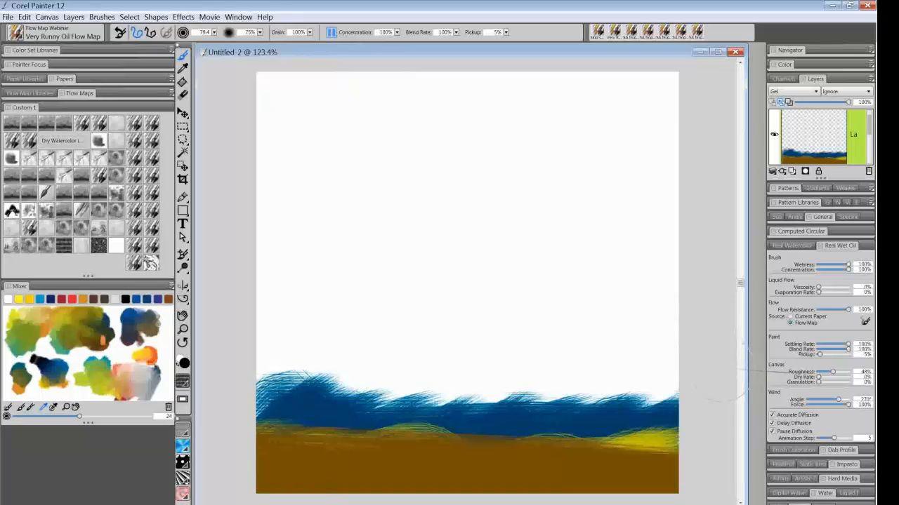
Turn off Accurate Diffusion and set the wind angle to 90° for the Real Wet Oil brush.
{"action": "left_click", "coordinate": [772, 416]}
{"action": "left_click_drag", "start_coordinate": [837, 402], "coordinate": [818, 402]}
{"action": "double_click", "coordinate": [862, 399]}
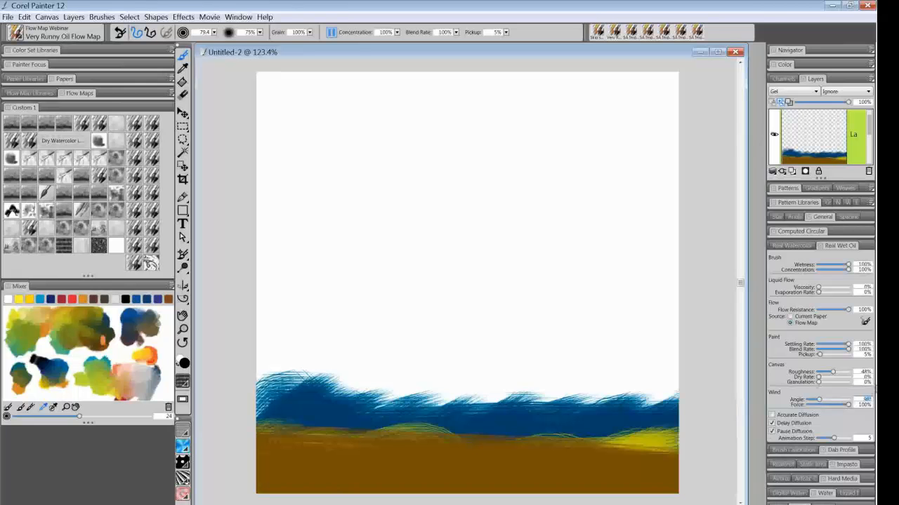
{"action": "type", "text": "90"}
{"action": "key", "text": "Return"}
Delete the painted layer, add a new empty layer in its place and keep Pause Diffusion on.
{"action": "left_click", "coordinate": [772, 432]}
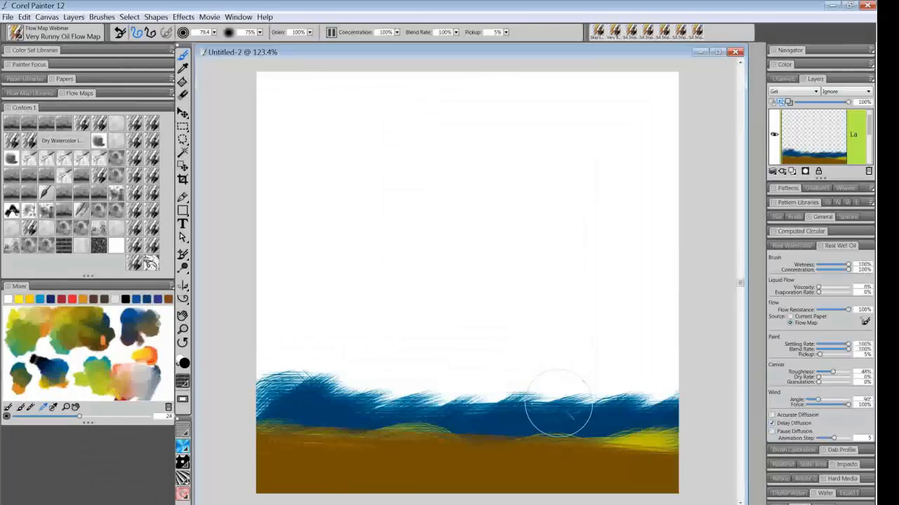
{"action": "left_click", "coordinate": [868, 171]}
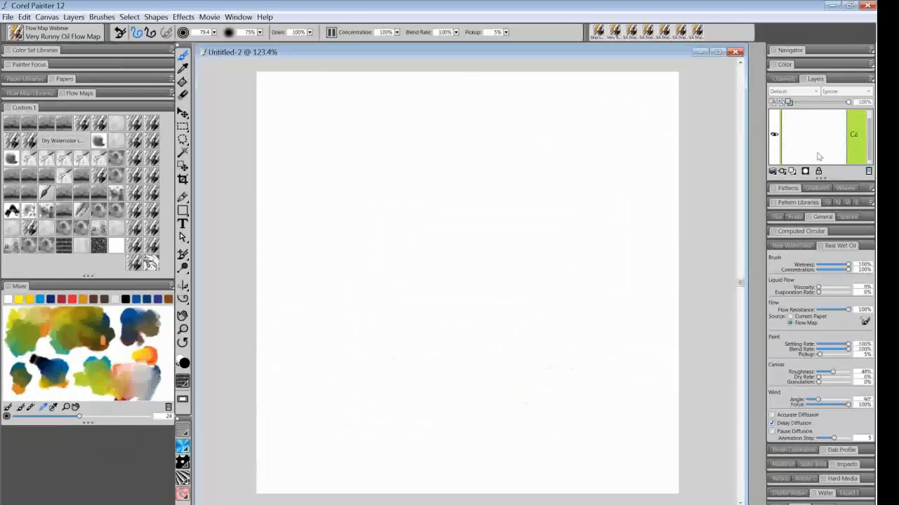
{"action": "left_click", "coordinate": [791, 171]}
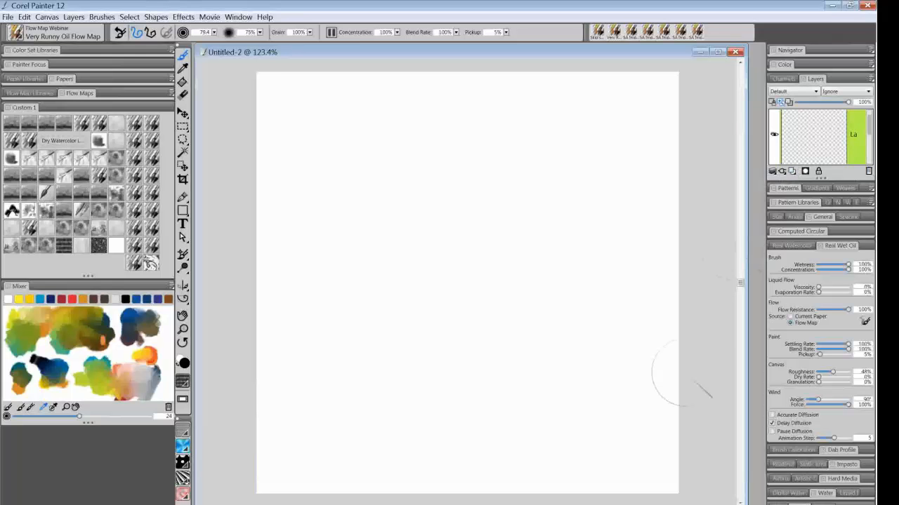
{"action": "left_click", "coordinate": [772, 431]}
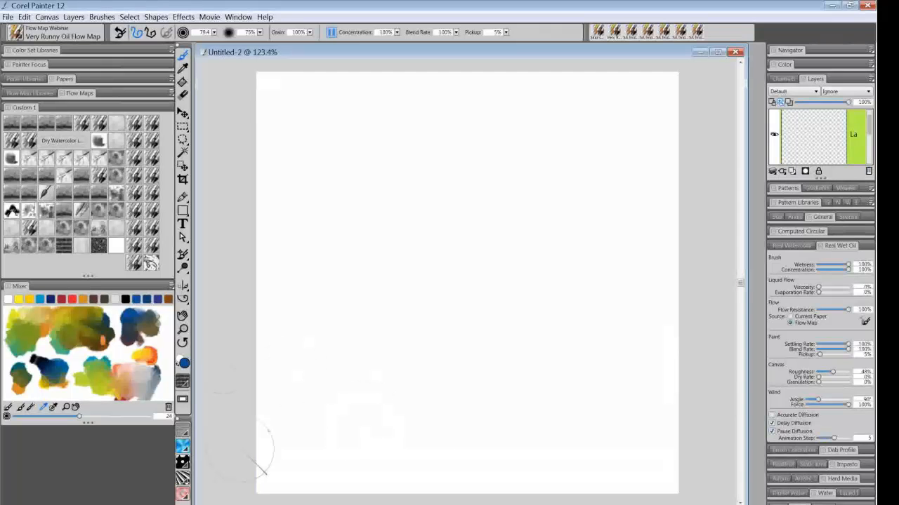
Paint a blue band across the canvas bottom, then cover its lower part with yellow-orange picked from the Mixer.
{"action": "mouse_move", "coordinate": [241, 450]}
{"action": "left_mouse_down"}
{"action": "mouse_move", "coordinate": [581, 449]}
{"action": "mouse_move", "coordinate": [242, 488]}
{"action": "mouse_move", "coordinate": [542, 412]}
{"action": "mouse_move", "coordinate": [674, 460]}
{"action": "mouse_move", "coordinate": [249, 485]}
{"action": "mouse_move", "coordinate": [591, 451]}
{"action": "mouse_move", "coordinate": [662, 451]}
{"action": "mouse_move", "coordinate": [219, 476]}
{"action": "left_mouse_up"}
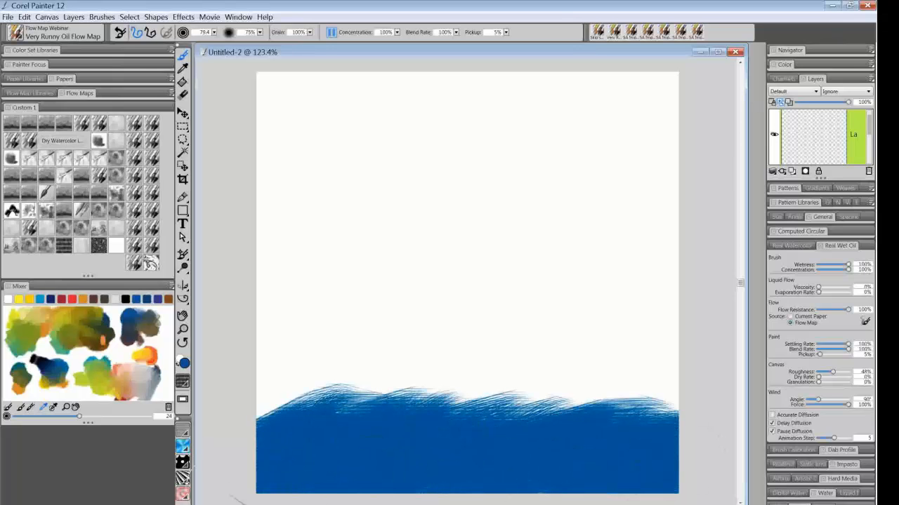
{"action": "left_click", "coordinate": [150, 347]}
{"action": "mouse_move", "coordinate": [295, 407]}
{"action": "left_mouse_down"}
{"action": "mouse_move", "coordinate": [302, 465]}
{"action": "mouse_move", "coordinate": [365, 457]}
{"action": "mouse_move", "coordinate": [630, 475]}
{"action": "mouse_move", "coordinate": [674, 457]}
{"action": "mouse_move", "coordinate": [632, 449]}
{"action": "mouse_move", "coordinate": [456, 470]}
{"action": "mouse_move", "coordinate": [393, 464]}
{"action": "left_mouse_up"}
{"action": "mouse_move", "coordinate": [554, 460]}
{"action": "left_mouse_down"}
{"action": "mouse_move", "coordinate": [270, 449]}
{"action": "mouse_move", "coordinate": [438, 472]}
{"action": "mouse_move", "coordinate": [514, 444]}
{"action": "mouse_move", "coordinate": [684, 462]}
{"action": "mouse_move", "coordinate": [586, 472]}
{"action": "mouse_move", "coordinate": [264, 449]}
{"action": "mouse_move", "coordinate": [496, 484]}
{"action": "mouse_move", "coordinate": [672, 470]}
{"action": "left_mouse_up"}
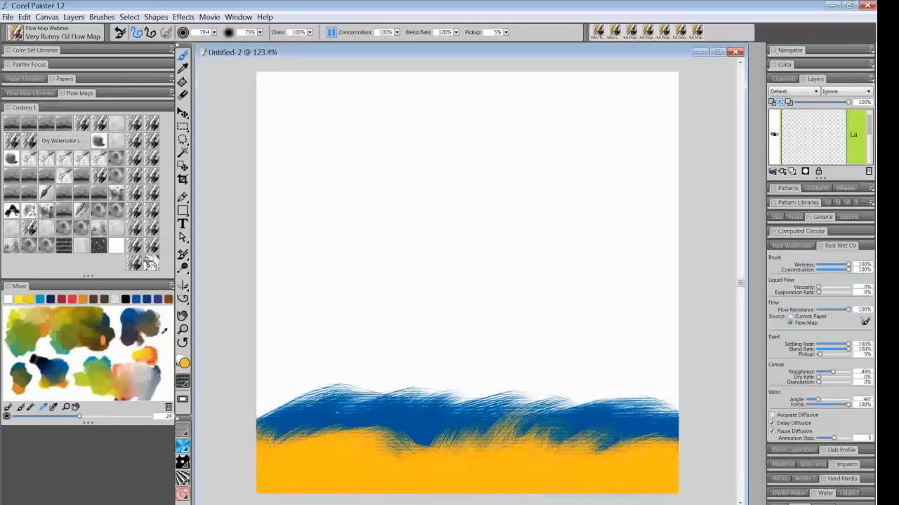
Pick pale yellow from the Mixer and paint it over the lower part of the yellow-orange band.
{"action": "left_click", "coordinate": [27, 311]}
{"action": "left_click_drag", "start_coordinate": [337, 429], "coordinate": [349, 430]}
{"action": "mouse_move", "coordinate": [261, 481]}
{"action": "left_mouse_down"}
{"action": "mouse_move", "coordinate": [342, 476]}
{"action": "mouse_move", "coordinate": [281, 490]}
{"action": "mouse_move", "coordinate": [282, 478]}
{"action": "mouse_move", "coordinate": [302, 477]}
{"action": "mouse_move", "coordinate": [300, 501]}
{"action": "mouse_move", "coordinate": [374, 469]}
{"action": "mouse_move", "coordinate": [407, 483]}
{"action": "mouse_move", "coordinate": [515, 483]}
{"action": "mouse_move", "coordinate": [425, 498]}
{"action": "mouse_move", "coordinate": [467, 487]}
{"action": "mouse_move", "coordinate": [402, 491]}
{"action": "mouse_move", "coordinate": [525, 483]}
{"action": "mouse_move", "coordinate": [538, 496]}
{"action": "mouse_move", "coordinate": [648, 481]}
{"action": "mouse_move", "coordinate": [674, 491]}
{"action": "mouse_move", "coordinate": [641, 482]}
{"action": "mouse_move", "coordinate": [577, 483]}
{"action": "left_mouse_up"}
{"action": "mouse_move", "coordinate": [511, 486]}
{"action": "left_mouse_down"}
{"action": "mouse_move", "coordinate": [358, 463]}
{"action": "mouse_move", "coordinate": [329, 482]}
{"action": "left_mouse_up"}
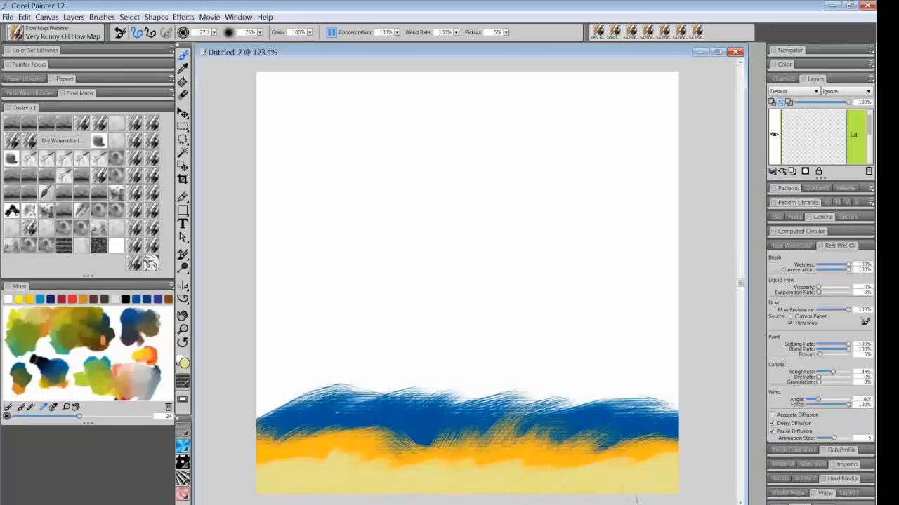
{"action": "left_click_drag", "start_coordinate": [281, 458], "coordinate": [267, 474]}
Pick dark brown from the Mixer and paint a thin strip along the bottom edge of the canvas.
{"action": "left_click", "coordinate": [142, 344]}
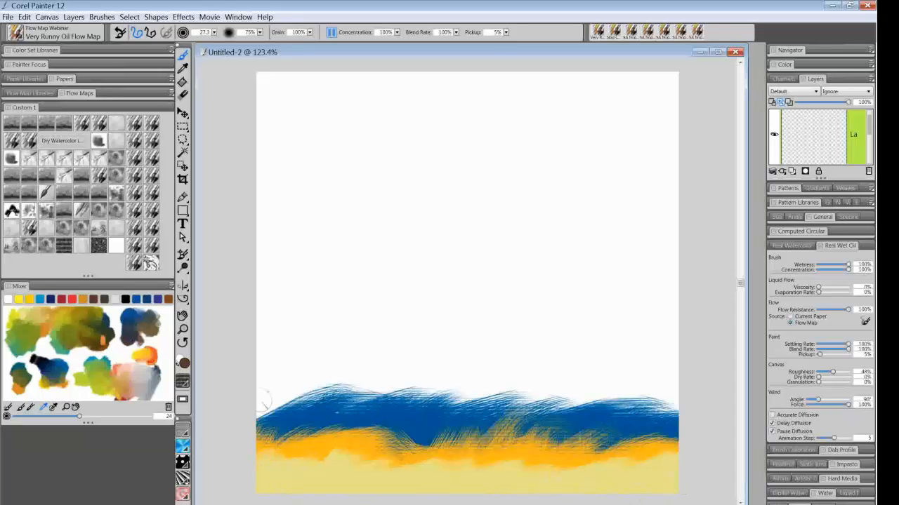
{"action": "mouse_move", "coordinate": [287, 497]}
{"action": "left_mouse_down"}
{"action": "mouse_move", "coordinate": [637, 490]}
{"action": "mouse_move", "coordinate": [250, 496]}
{"action": "mouse_move", "coordinate": [264, 484]}
{"action": "mouse_move", "coordinate": [498, 494]}
{"action": "mouse_move", "coordinate": [419, 496]}
{"action": "mouse_move", "coordinate": [577, 489]}
{"action": "left_mouse_up"}
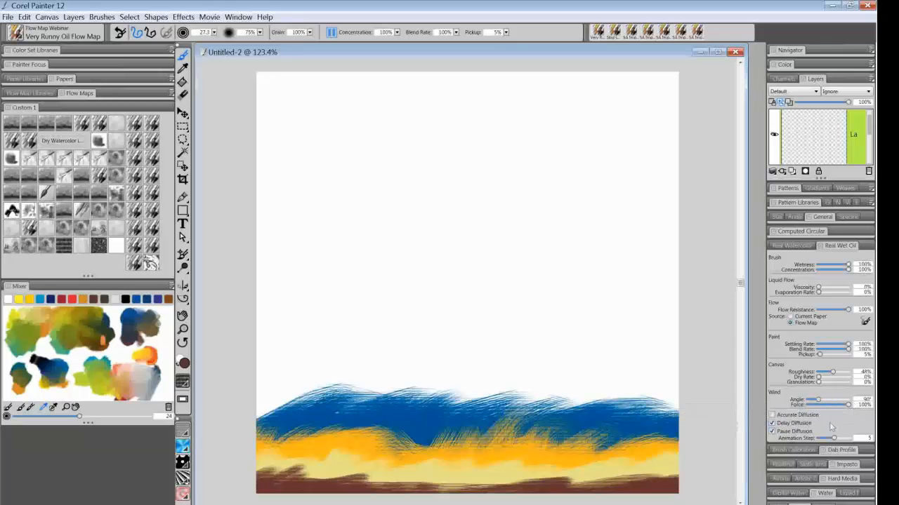
Release Pause Diffusion so the color bands flow upward, pausing and resuming the flow in between.
{"action": "left_click", "coordinate": [772, 431]}
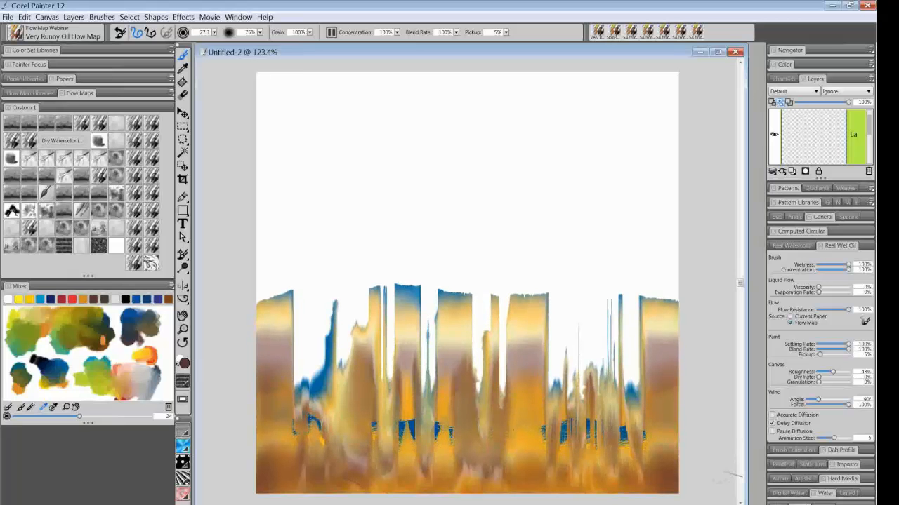
{"action": "left_click", "coordinate": [772, 431]}
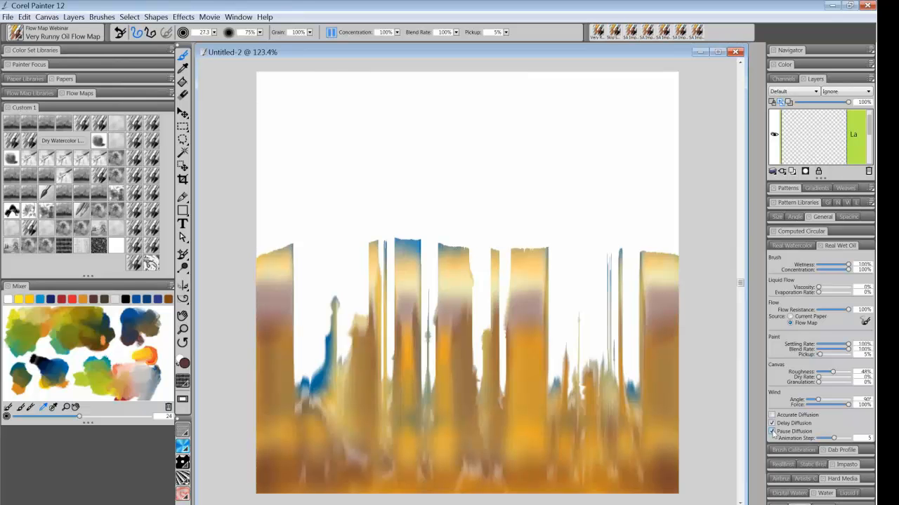
{"action": "left_click", "coordinate": [772, 432]}
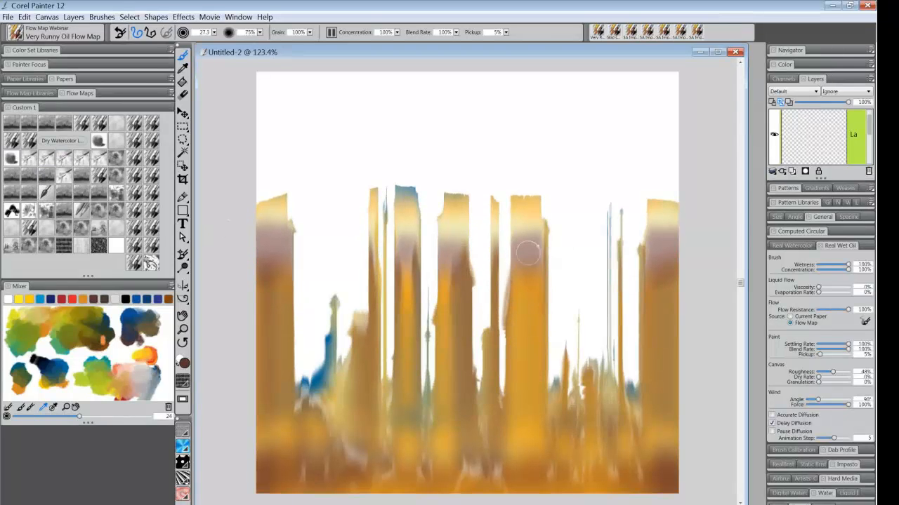
{"action": "left_click", "coordinate": [772, 432]}
{"action": "left_click", "coordinate": [773, 432]}
Pause the diffusion and undo the brown strip together with the upward flow.
{"action": "left_click", "coordinate": [76, 18]}
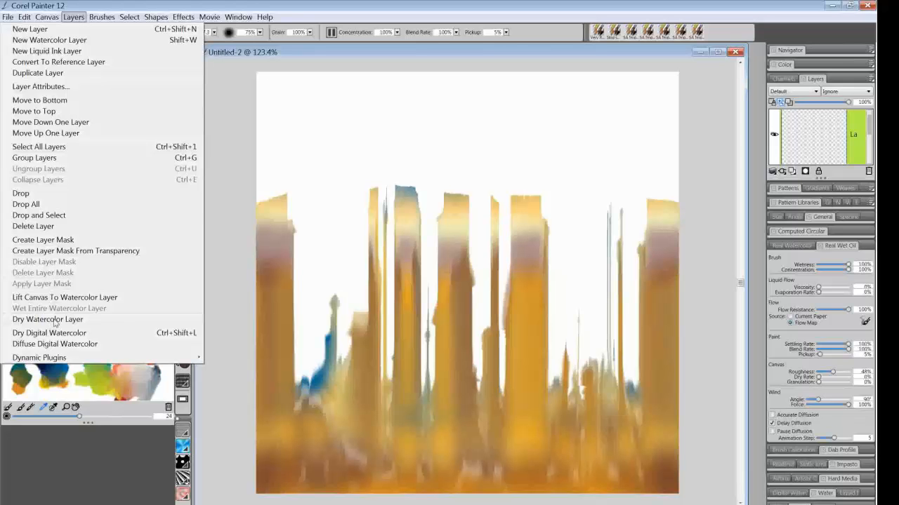
{"action": "left_click", "coordinate": [512, 54]}
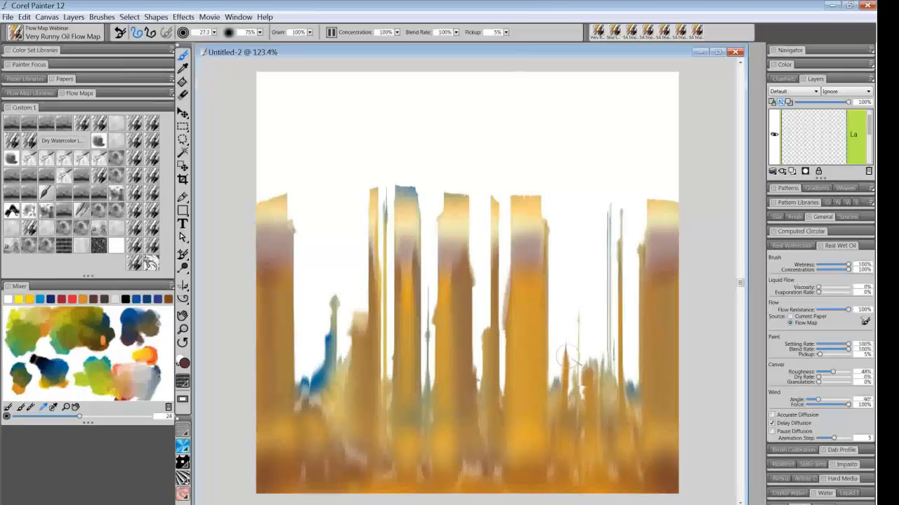
{"action": "left_click", "coordinate": [773, 431]}
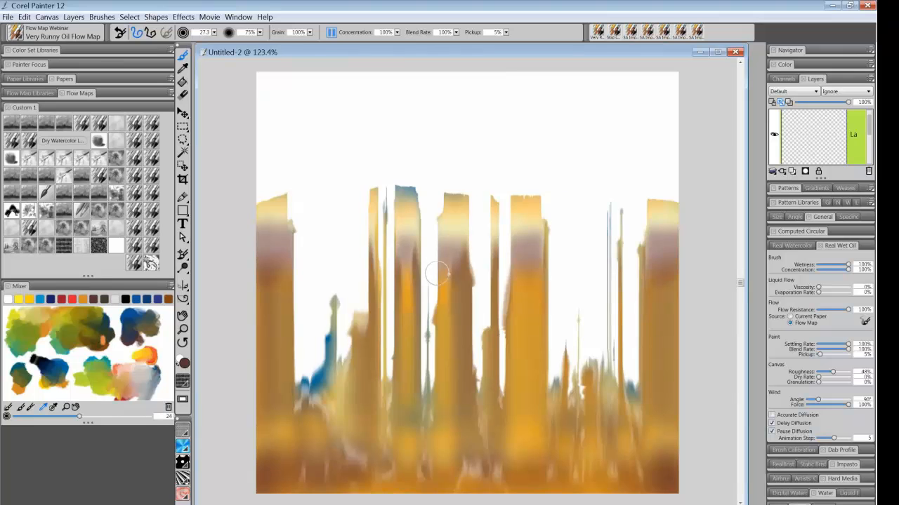
{"action": "key", "text": "ctrl+z"}
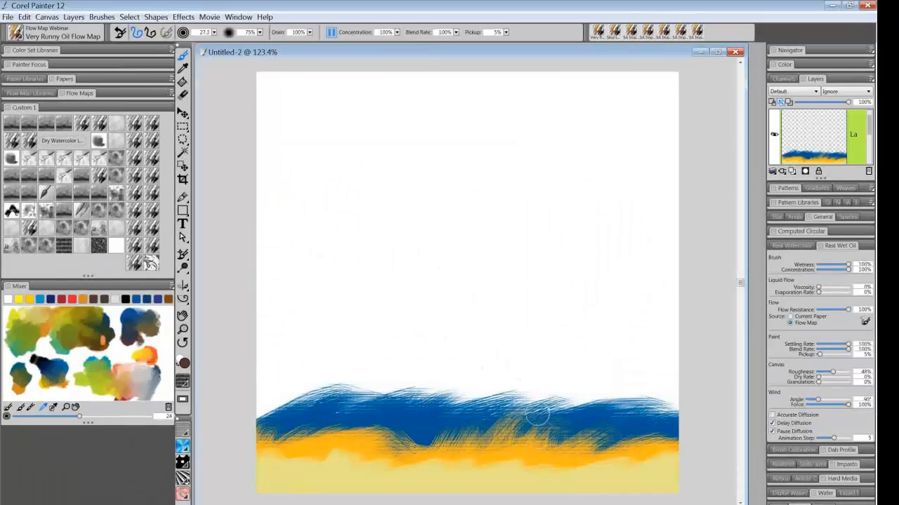
Repaint the brown strip along the canvas bottom and let the bands flow upward briefly before pausing diffusion.
{"action": "mouse_move", "coordinate": [305, 478]}
{"action": "left_mouse_down"}
{"action": "mouse_move", "coordinate": [351, 488]}
{"action": "mouse_move", "coordinate": [268, 491]}
{"action": "mouse_move", "coordinate": [680, 477]}
{"action": "mouse_move", "coordinate": [649, 491]}
{"action": "mouse_move", "coordinate": [510, 496]}
{"action": "mouse_move", "coordinate": [510, 485]}
{"action": "mouse_move", "coordinate": [462, 482]}
{"action": "mouse_move", "coordinate": [258, 488]}
{"action": "mouse_move", "coordinate": [477, 493]}
{"action": "mouse_move", "coordinate": [511, 482]}
{"action": "mouse_move", "coordinate": [556, 487]}
{"action": "mouse_move", "coordinate": [661, 479]}
{"action": "mouse_move", "coordinate": [520, 491]}
{"action": "mouse_move", "coordinate": [371, 486]}
{"action": "left_mouse_up"}
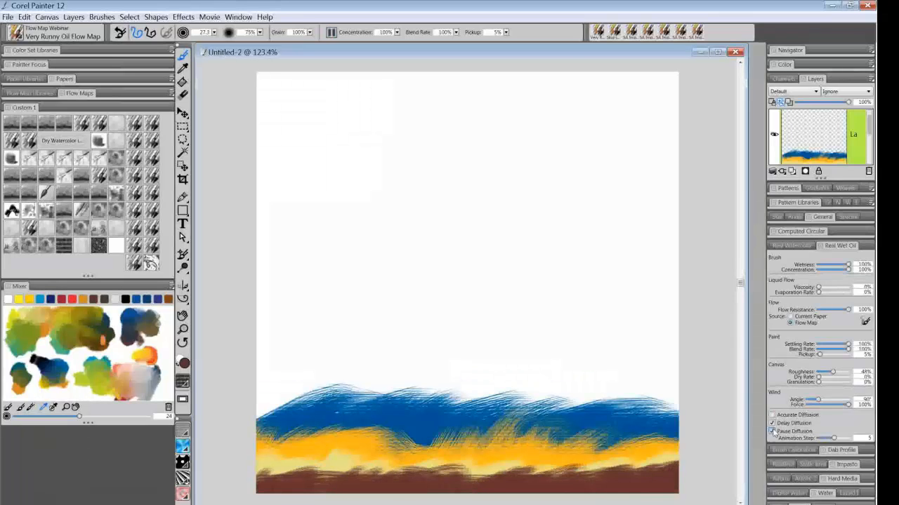
{"action": "left_click", "coordinate": [772, 432]}
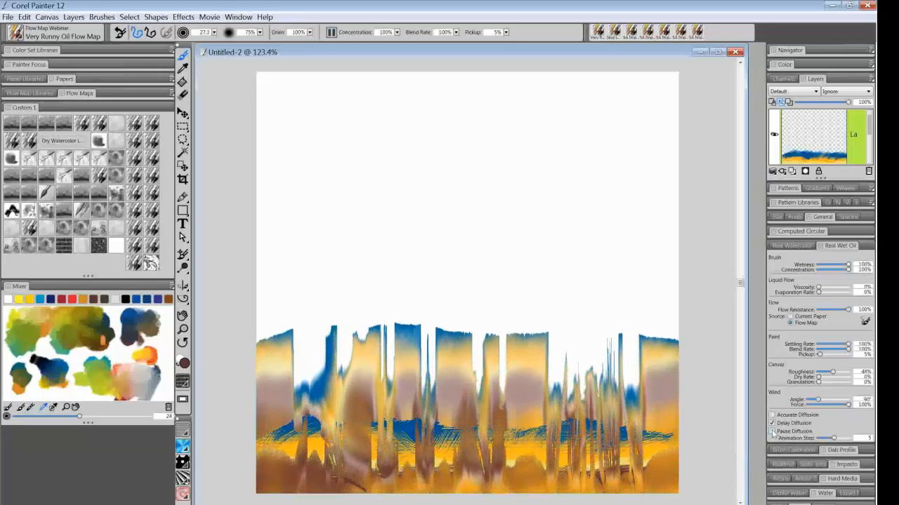
{"action": "left_click", "coordinate": [773, 431]}
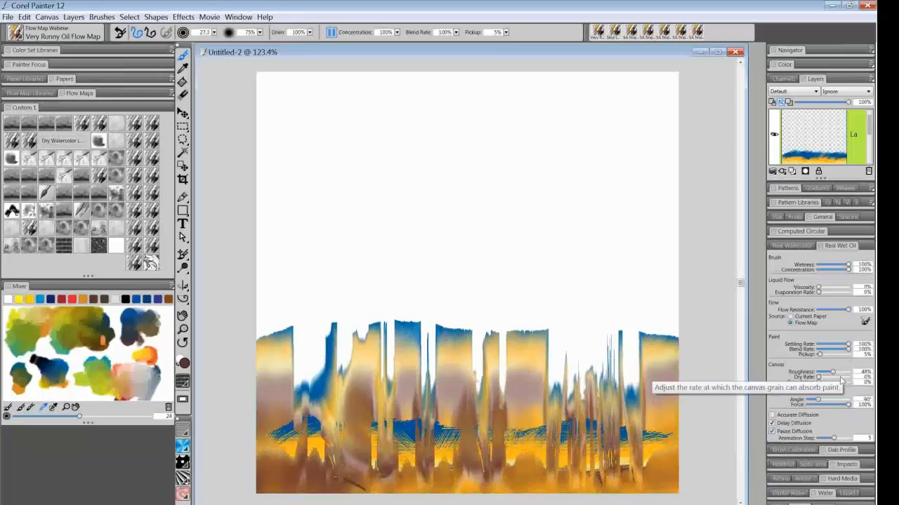
Set the wind angle to 0° and let the paint flow in that direction before pausing diffusion again.
{"action": "left_click_drag", "start_coordinate": [819, 401], "coordinate": [805, 401]}
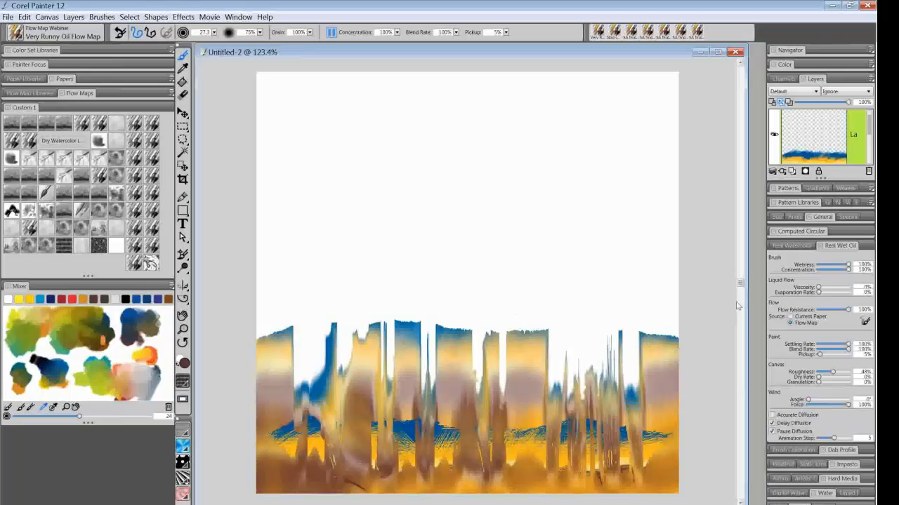
{"action": "left_click", "coordinate": [773, 431]}
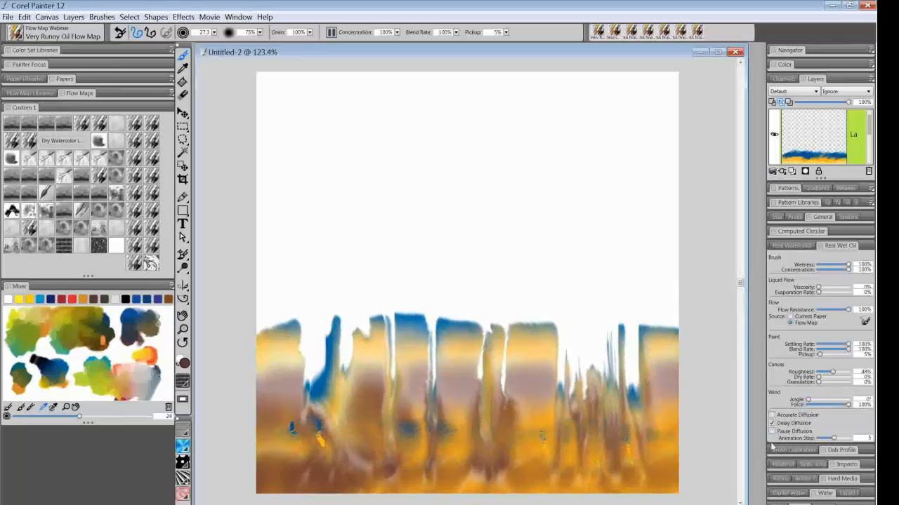
{"action": "left_click", "coordinate": [772, 431]}
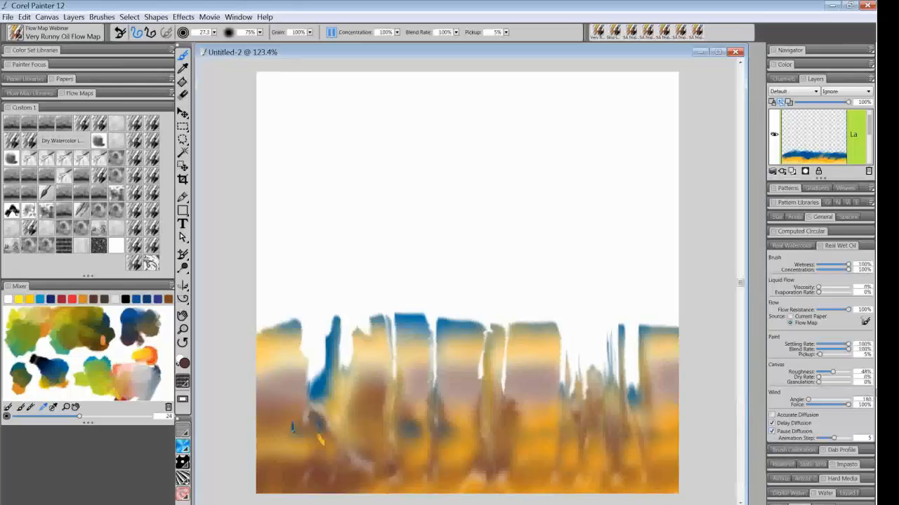
Set the wind angle to 180° and let the paint flow in that direction before pausing diffusion again.
{"action": "key", "text": "Return"}
{"action": "left_click", "coordinate": [771, 432]}
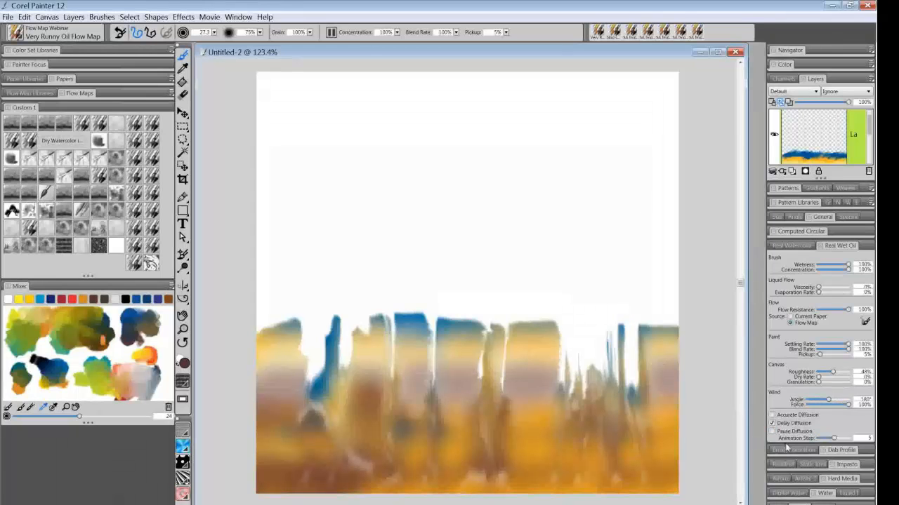
{"action": "left_click", "coordinate": [771, 423]}
{"action": "left_click", "coordinate": [771, 431]}
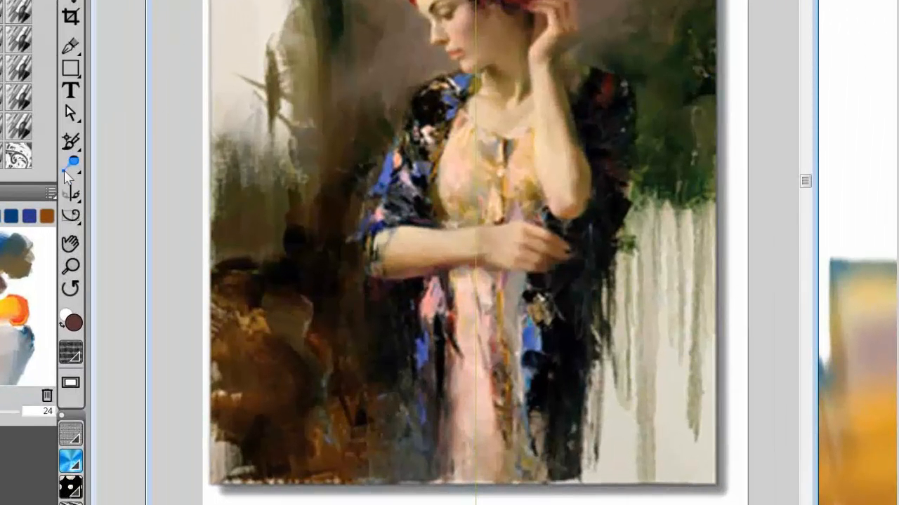
Turn off Mirror Painting on the HarmonySuite.jpg reference painting and minimize its window.
{"action": "left_click", "coordinate": [73, 195]}
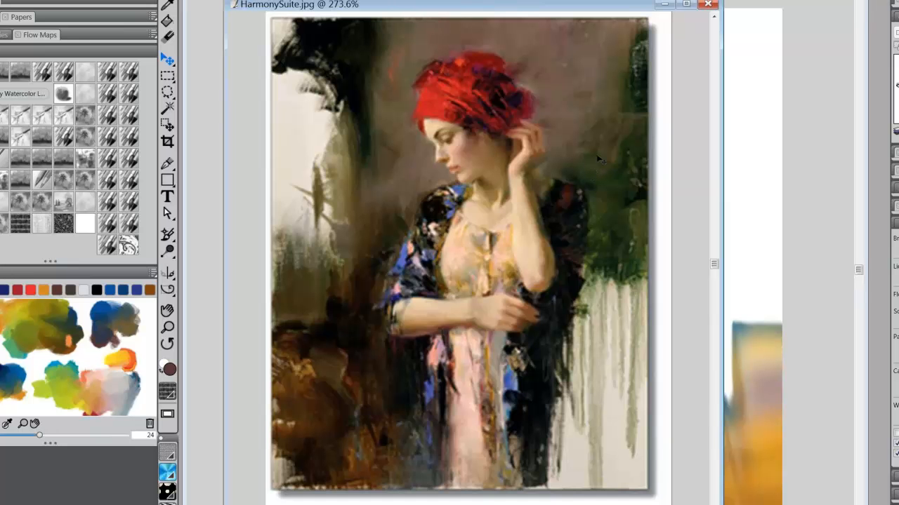
{"action": "left_click", "coordinate": [666, 5]}
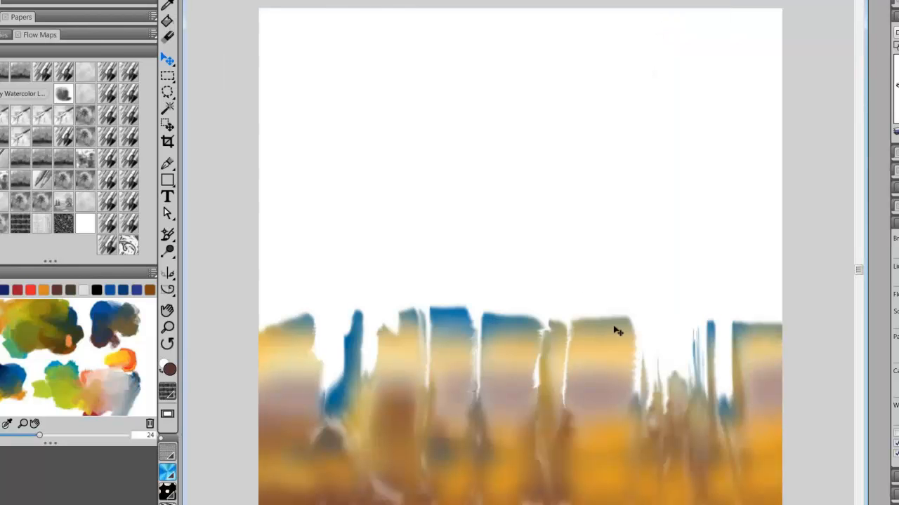
Clear the flowed paint from the layer in Untitled-2 and minimize the reopened HarmonySuite.jpg reference.
{"action": "key", "text": "Delete"}
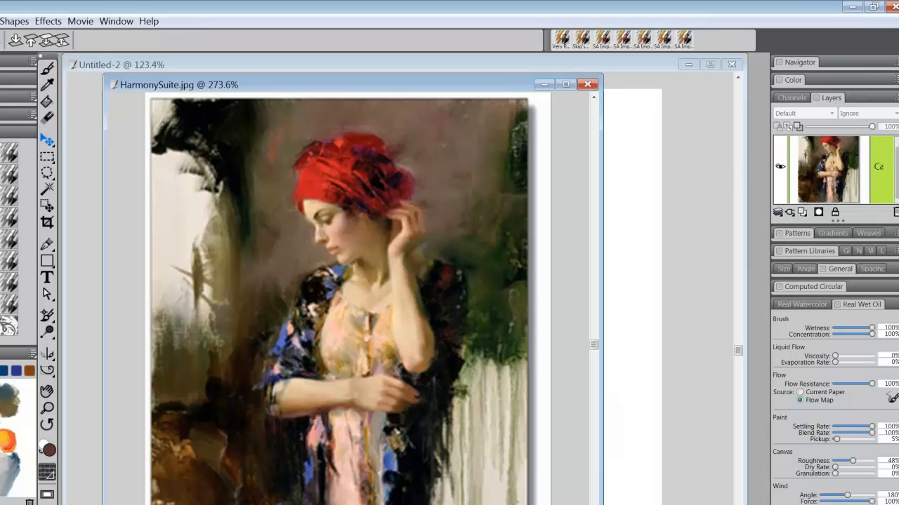
{"action": "left_click", "coordinate": [544, 85]}
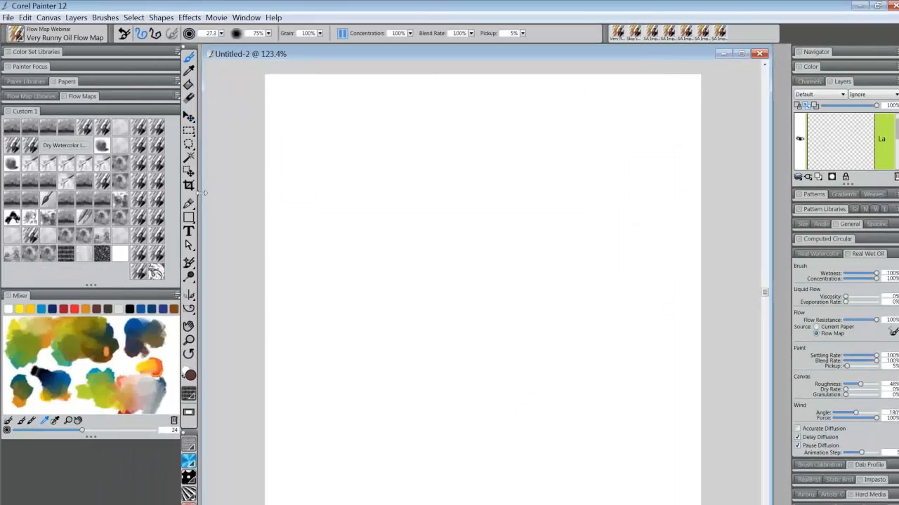
Choose a thick-paint brush from the Custom 1 palette and paint a dark green patch with color from the Mixer.
{"action": "left_click", "coordinate": [139, 273]}
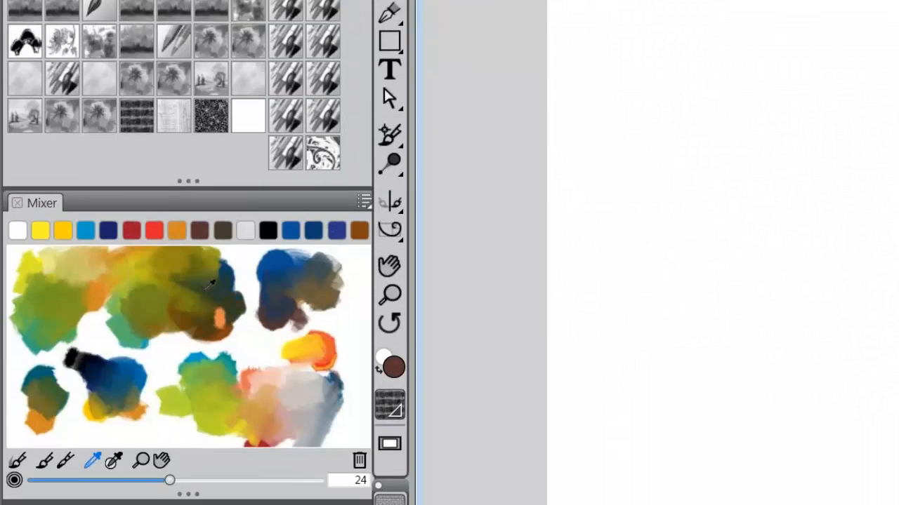
{"action": "left_click", "coordinate": [225, 274]}
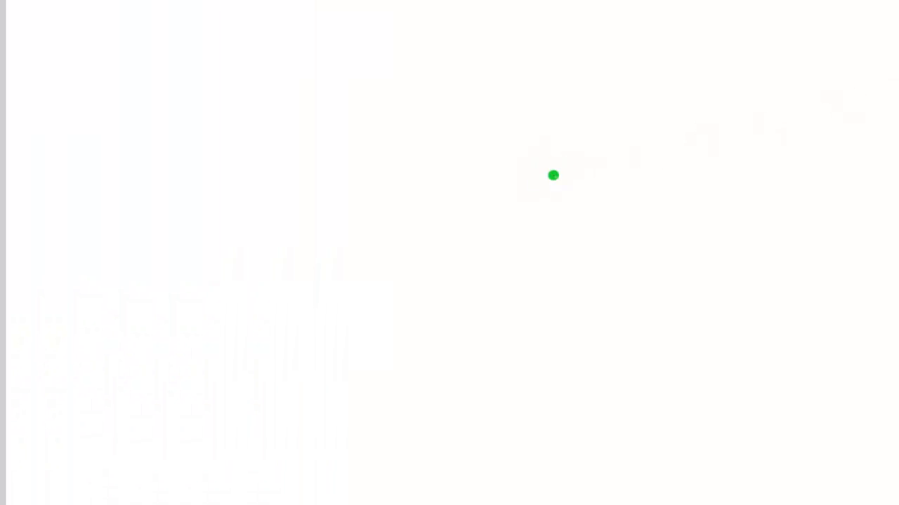
{"action": "left_click_drag", "start_coordinate": [553, 176], "coordinate": [571, 205]}
{"action": "mouse_move", "coordinate": [577, 157]}
{"action": "left_mouse_down"}
{"action": "mouse_move", "coordinate": [660, 175]}
{"action": "mouse_move", "coordinate": [716, 136]}
{"action": "mouse_move", "coordinate": [664, 189]}
{"action": "mouse_move", "coordinate": [669, 201]}
{"action": "mouse_move", "coordinate": [693, 195]}
{"action": "mouse_move", "coordinate": [571, 210]}
{"action": "mouse_move", "coordinate": [646, 195]}
{"action": "mouse_move", "coordinate": [634, 173]}
{"action": "mouse_move", "coordinate": [697, 193]}
{"action": "mouse_move", "coordinate": [695, 161]}
{"action": "mouse_move", "coordinate": [706, 161]}
{"action": "mouse_move", "coordinate": [634, 204]}
{"action": "mouse_move", "coordinate": [675, 173]}
{"action": "mouse_move", "coordinate": [698, 116]}
{"action": "mouse_move", "coordinate": [594, 196]}
{"action": "mouse_move", "coordinate": [570, 184]}
{"action": "mouse_move", "coordinate": [619, 209]}
{"action": "mouse_move", "coordinate": [688, 217]}
{"action": "mouse_move", "coordinate": [752, 267]}
{"action": "left_mouse_up"}
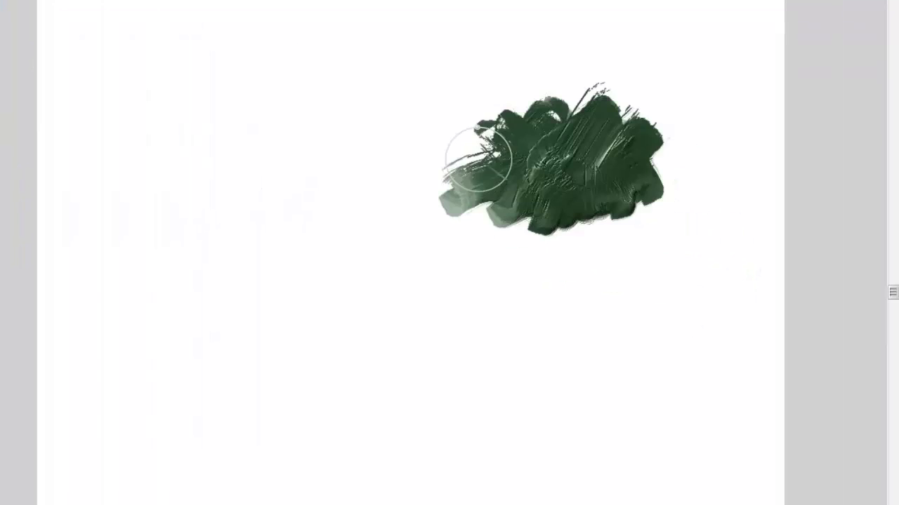
Extend the dark green patch outward and downward with streaky, textured strokes around its edges.
{"action": "mouse_move", "coordinate": [487, 160]}
{"action": "left_mouse_down"}
{"action": "mouse_move", "coordinate": [403, 149]}
{"action": "mouse_move", "coordinate": [444, 166]}
{"action": "mouse_move", "coordinate": [458, 105]}
{"action": "mouse_move", "coordinate": [473, 156]}
{"action": "mouse_move", "coordinate": [498, 107]}
{"action": "mouse_move", "coordinate": [481, 144]}
{"action": "mouse_move", "coordinate": [503, 120]}
{"action": "mouse_move", "coordinate": [504, 139]}
{"action": "mouse_move", "coordinate": [436, 114]}
{"action": "mouse_move", "coordinate": [505, 152]}
{"action": "mouse_move", "coordinate": [526, 102]}
{"action": "mouse_move", "coordinate": [525, 142]}
{"action": "mouse_move", "coordinate": [455, 151]}
{"action": "mouse_move", "coordinate": [477, 154]}
{"action": "mouse_move", "coordinate": [481, 173]}
{"action": "mouse_move", "coordinate": [450, 223]}
{"action": "mouse_move", "coordinate": [494, 193]}
{"action": "mouse_move", "coordinate": [477, 260]}
{"action": "mouse_move", "coordinate": [503, 202]}
{"action": "mouse_move", "coordinate": [523, 221]}
{"action": "mouse_move", "coordinate": [536, 272]}
{"action": "mouse_move", "coordinate": [554, 238]}
{"action": "mouse_move", "coordinate": [550, 221]}
{"action": "mouse_move", "coordinate": [586, 229]}
{"action": "mouse_move", "coordinate": [572, 217]}
{"action": "mouse_move", "coordinate": [540, 271]}
{"action": "mouse_move", "coordinate": [514, 241]}
{"action": "mouse_move", "coordinate": [526, 222]}
{"action": "mouse_move", "coordinate": [616, 212]}
{"action": "mouse_move", "coordinate": [607, 215]}
{"action": "mouse_move", "coordinate": [610, 233]}
{"action": "mouse_move", "coordinate": [593, 212]}
{"action": "mouse_move", "coordinate": [656, 253]}
{"action": "mouse_move", "coordinate": [662, 231]}
{"action": "mouse_move", "coordinate": [624, 234]}
{"action": "mouse_move", "coordinate": [556, 301]}
{"action": "mouse_move", "coordinate": [588, 230]}
{"action": "mouse_move", "coordinate": [641, 197]}
{"action": "mouse_move", "coordinate": [658, 169]}
{"action": "mouse_move", "coordinate": [568, 124]}
{"action": "mouse_move", "coordinate": [606, 53]}
{"action": "mouse_move", "coordinate": [563, 125]}
{"action": "mouse_move", "coordinate": [592, 70]}
{"action": "mouse_move", "coordinate": [542, 110]}
{"action": "mouse_move", "coordinate": [534, 98]}
{"action": "mouse_move", "coordinate": [567, 164]}
{"action": "mouse_move", "coordinate": [539, 167]}
{"action": "mouse_move", "coordinate": [533, 177]}
{"action": "mouse_move", "coordinate": [551, 153]}
{"action": "mouse_move", "coordinate": [560, 182]}
{"action": "mouse_move", "coordinate": [560, 166]}
{"action": "mouse_move", "coordinate": [559, 175]}
{"action": "mouse_move", "coordinate": [580, 164]}
{"action": "mouse_move", "coordinate": [612, 228]}
{"action": "left_mouse_up"}
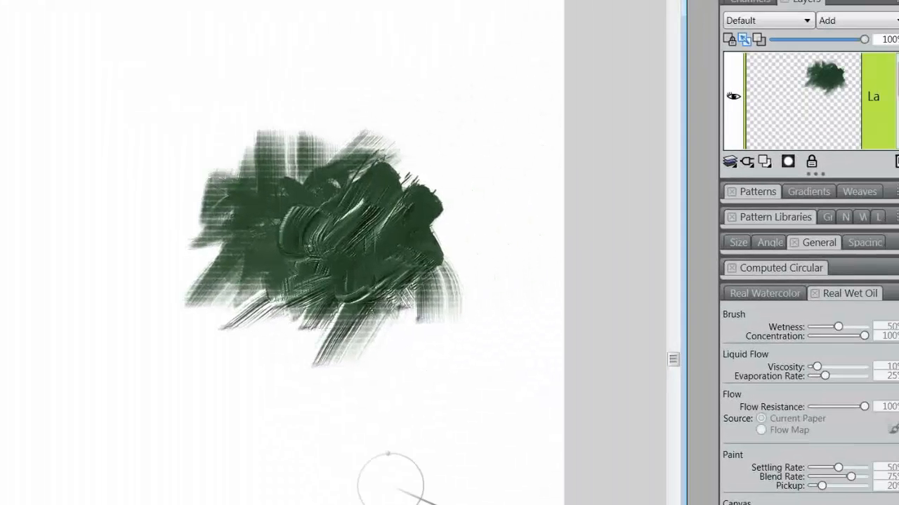
{"action": "mouse_move", "coordinate": [288, 299]}
{"action": "left_mouse_down"}
{"action": "mouse_move", "coordinate": [303, 282]}
{"action": "mouse_move", "coordinate": [309, 334]}
{"action": "mouse_move", "coordinate": [327, 338]}
{"action": "mouse_move", "coordinate": [346, 284]}
{"action": "mouse_move", "coordinate": [372, 294]}
{"action": "mouse_move", "coordinate": [374, 281]}
{"action": "mouse_move", "coordinate": [351, 311]}
{"action": "left_mouse_up"}
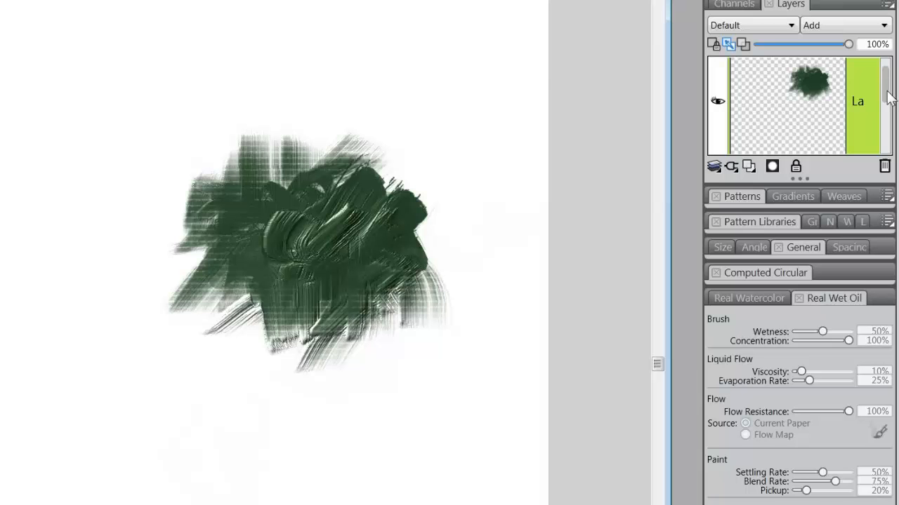
{"action": "scroll", "coordinate": [870, 105], "scroll_direction": "down", "scroll_amount": 3}
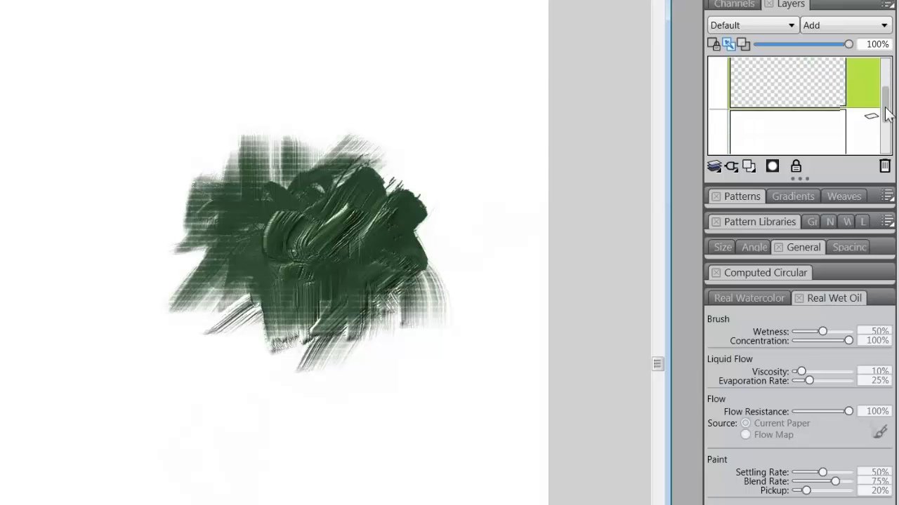
Add a new layer above the canvas and choose the Very Runny Oil Flow Map brush from the Custom 1 palette.
{"action": "left_click", "coordinate": [861, 135]}
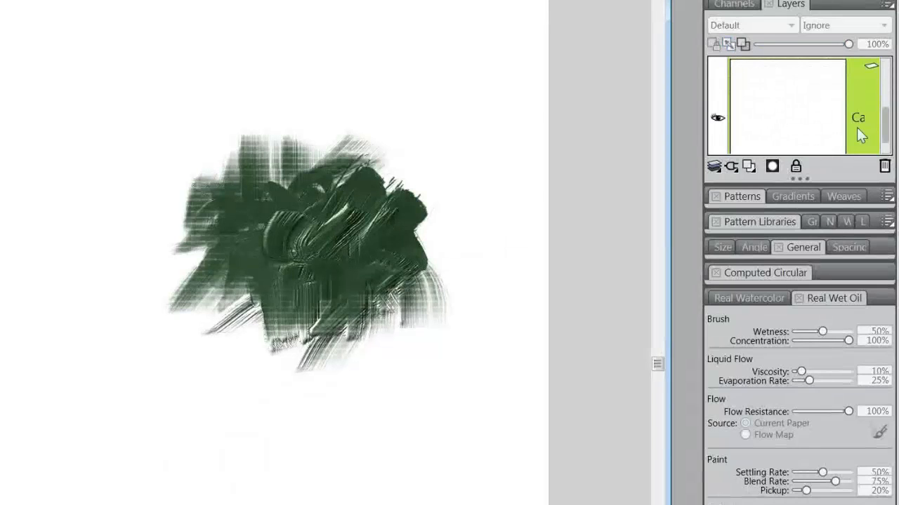
{"action": "left_click", "coordinate": [749, 166]}
{"action": "mouse_move", "coordinate": [885, 104]}
{"action": "left_mouse_down"}
{"action": "mouse_move", "coordinate": [891, 69]}
{"action": "mouse_move", "coordinate": [890, 105]}
{"action": "left_mouse_up"}
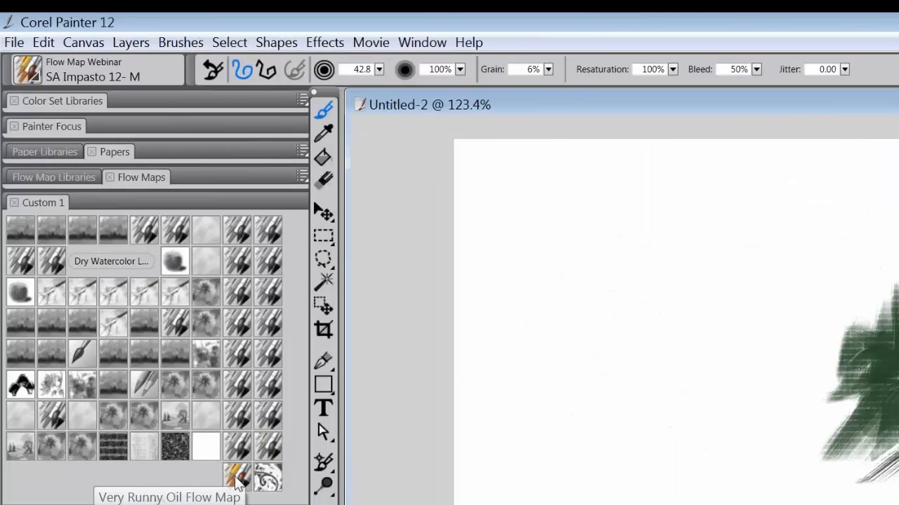
{"action": "left_click", "coordinate": [236, 478]}
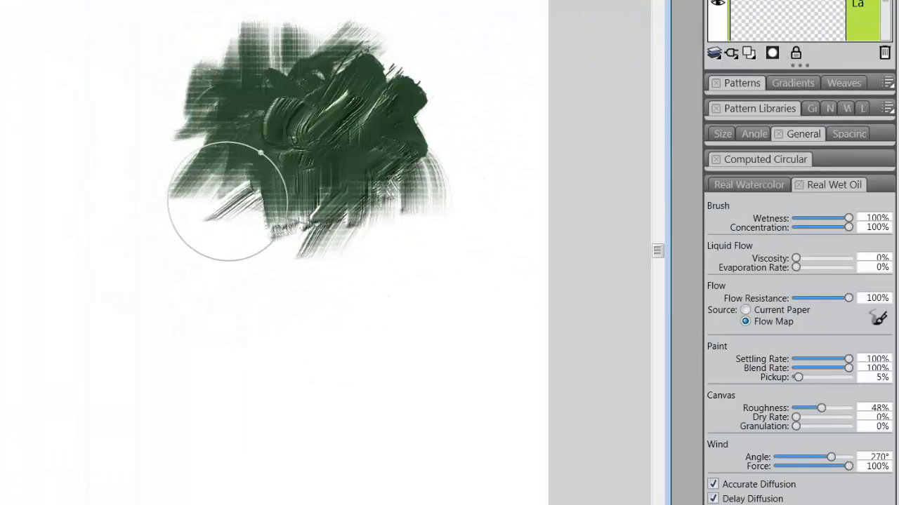
{"action": "left_click", "coordinate": [70, 142]}
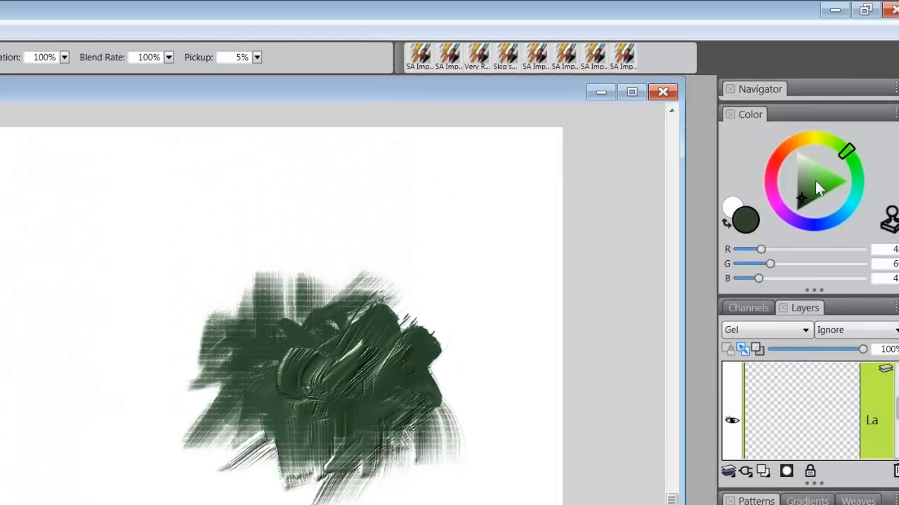
Pick a pale grayish green and paint wet oil strokes over the dark green patch on the new layer.
{"action": "left_click", "coordinate": [805, 174]}
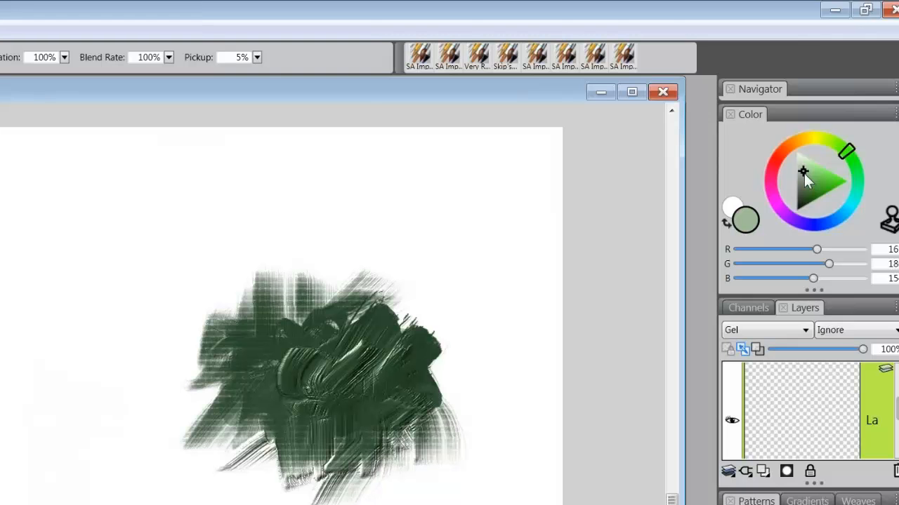
{"action": "mouse_move", "coordinate": [804, 174]}
{"action": "left_mouse_down"}
{"action": "mouse_move", "coordinate": [811, 180]}
{"action": "mouse_move", "coordinate": [804, 171]}
{"action": "left_mouse_up"}
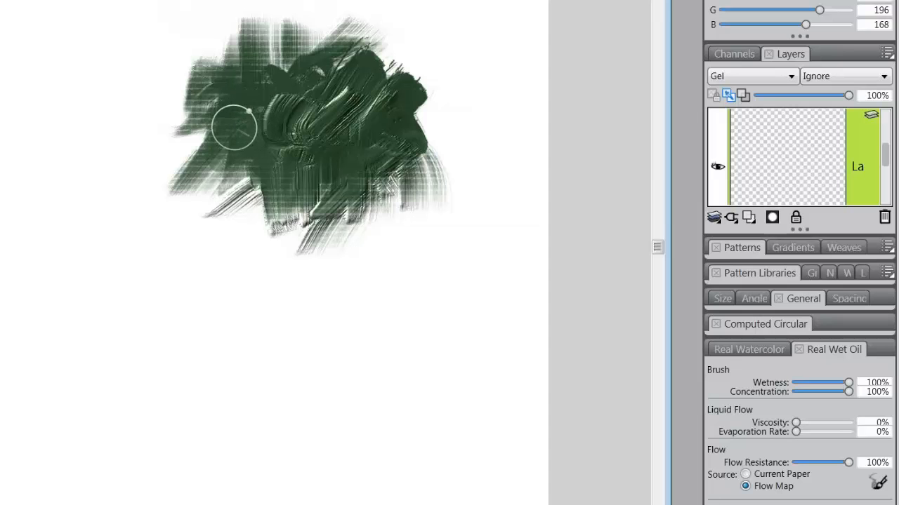
{"action": "left_click_drag", "start_coordinate": [364, 68], "coordinate": [367, 96]}
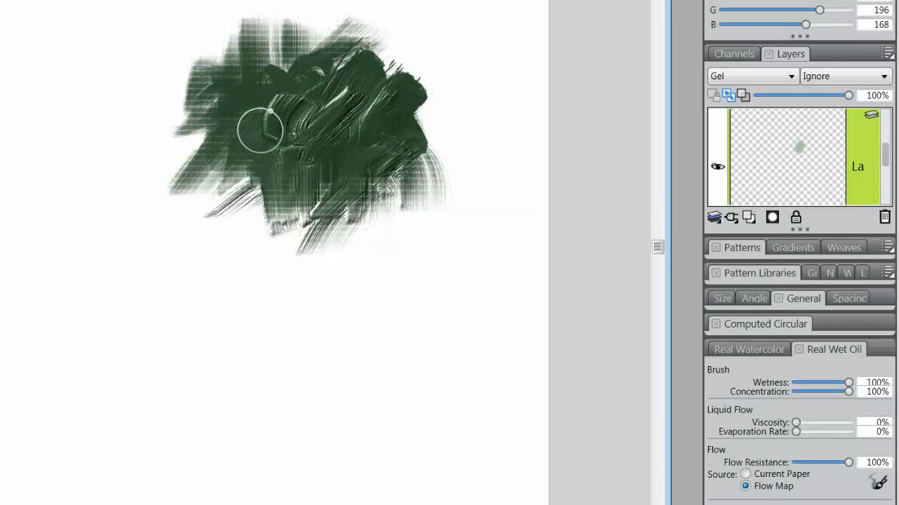
{"action": "mouse_move", "coordinate": [260, 131]}
{"action": "left_mouse_down"}
{"action": "mouse_move", "coordinate": [299, 118]}
{"action": "mouse_move", "coordinate": [322, 121]}
{"action": "left_mouse_up"}
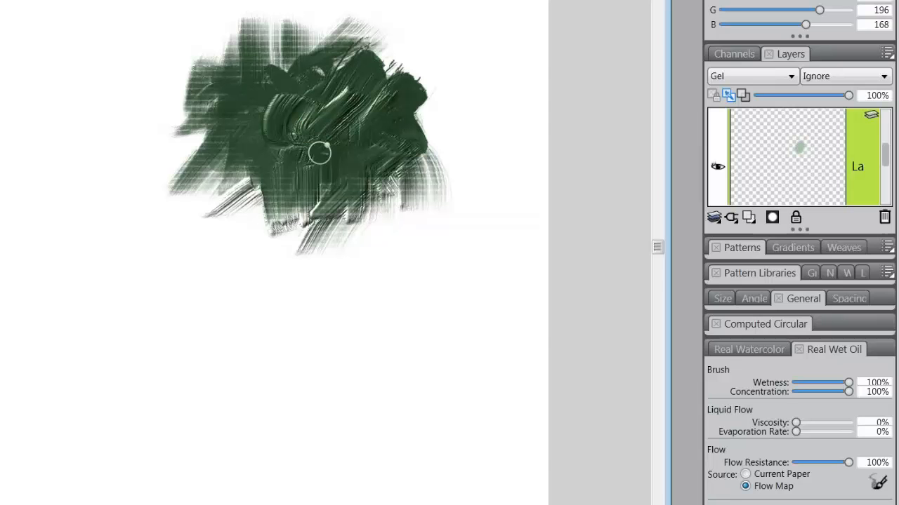
{"action": "mouse_move", "coordinate": [323, 141]}
{"action": "left_mouse_down"}
{"action": "mouse_move", "coordinate": [314, 180]}
{"action": "mouse_move", "coordinate": [325, 154]}
{"action": "left_mouse_up"}
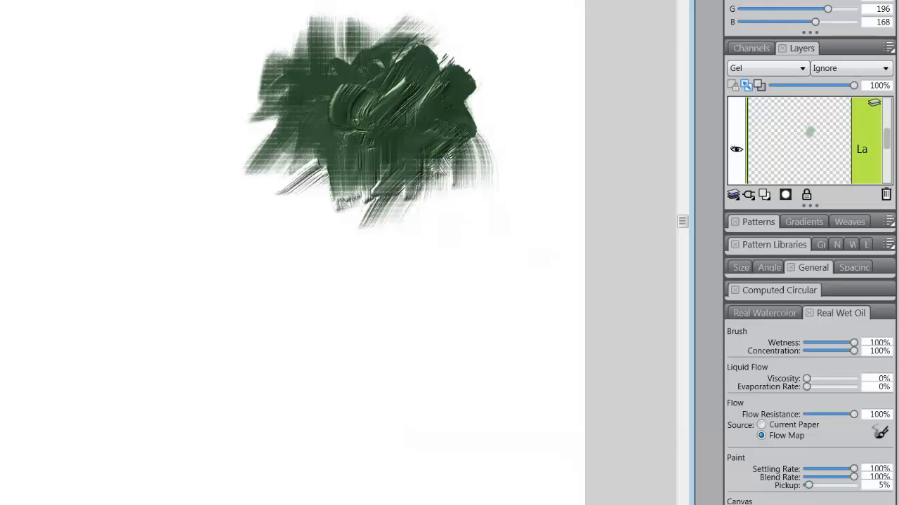
Check the selected Oil Drips flow map, turn off Pause Diffusion and turn on Accurate Diffusion for the wet oil.
{"action": "scroll", "coordinate": [809, 252], "scroll_direction": "down", "scroll_amount": 5}
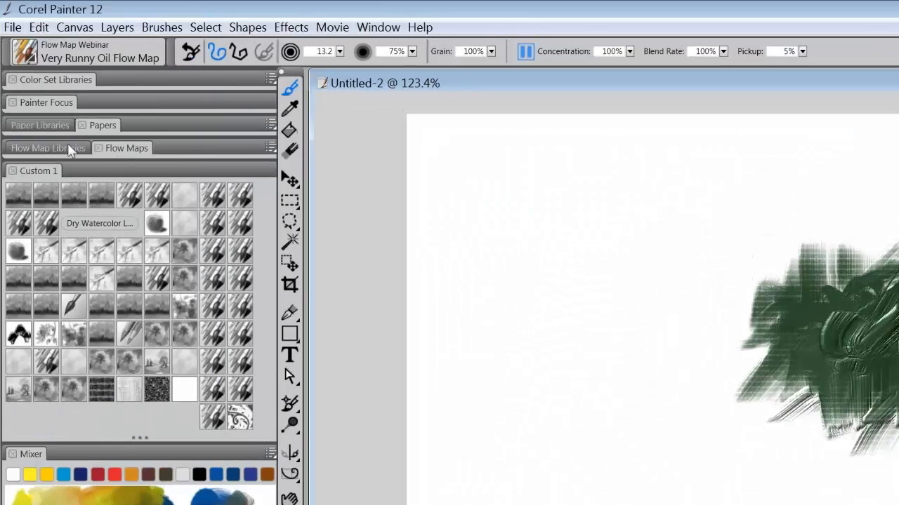
{"action": "left_click", "coordinate": [124, 149]}
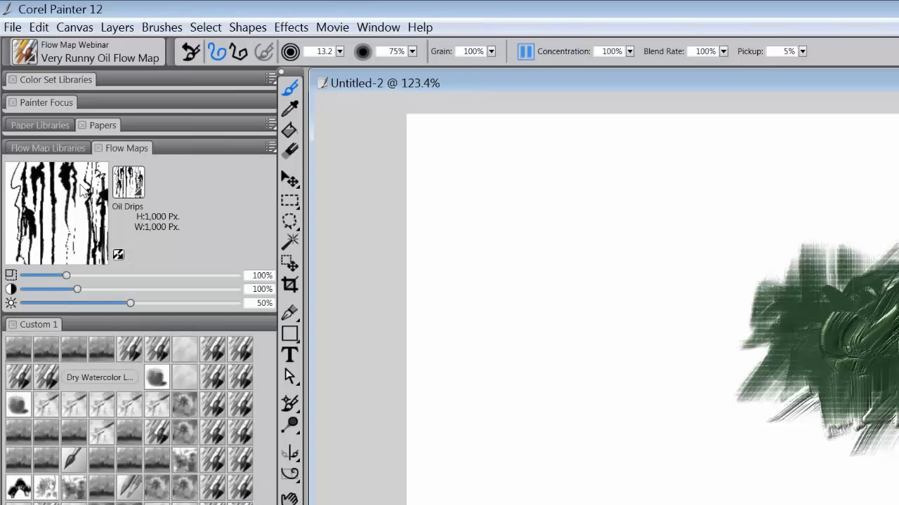
{"action": "left_click", "coordinate": [127, 149]}
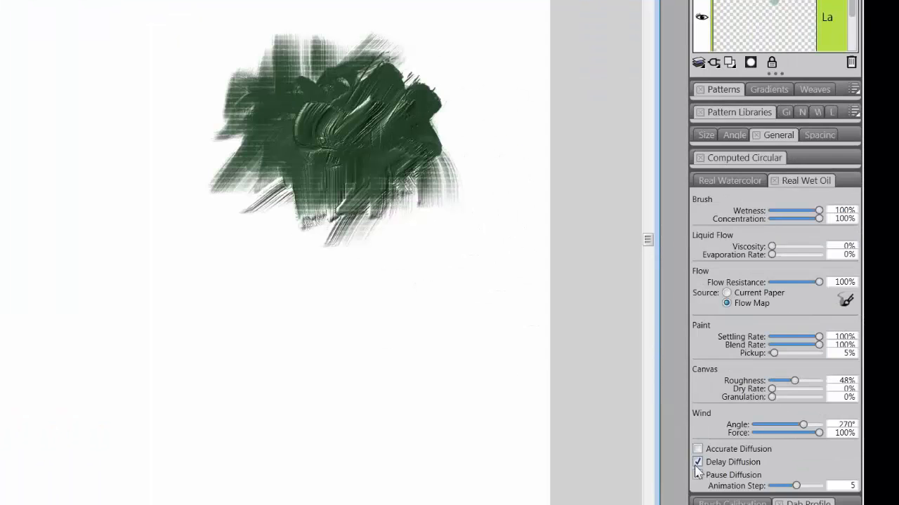
{"action": "left_click", "coordinate": [706, 474]}
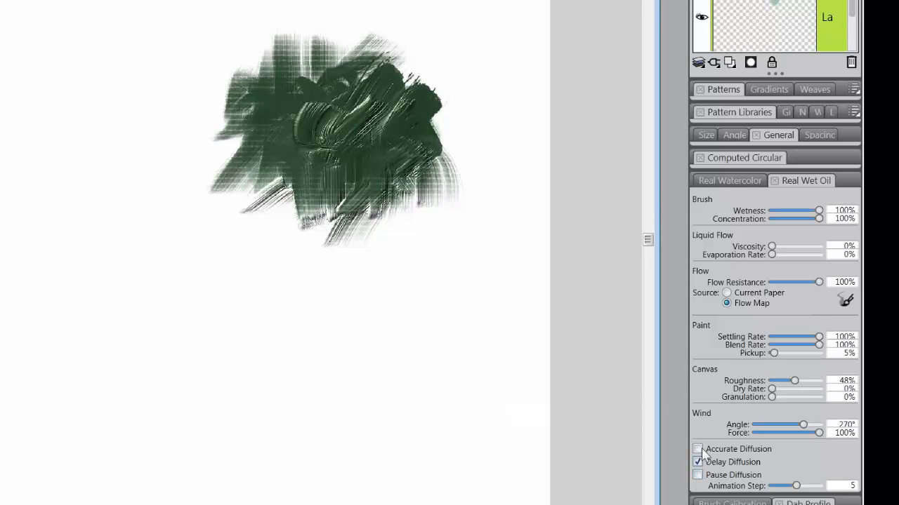
{"action": "left_click", "coordinate": [697, 450]}
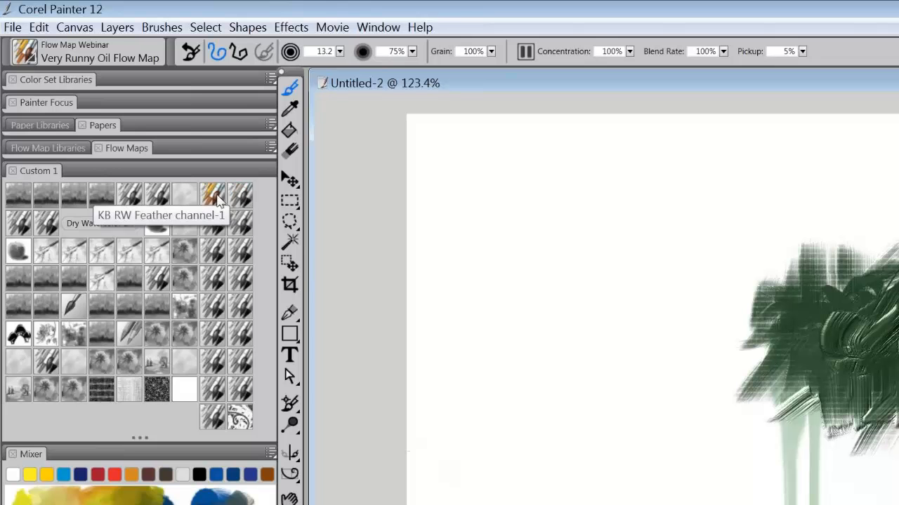
Choose the SA Impasto 11-M-N brush and paint pale green canvas-textured strokes around the drips along the patch's lower edge.
{"action": "left_click", "coordinate": [215, 363]}
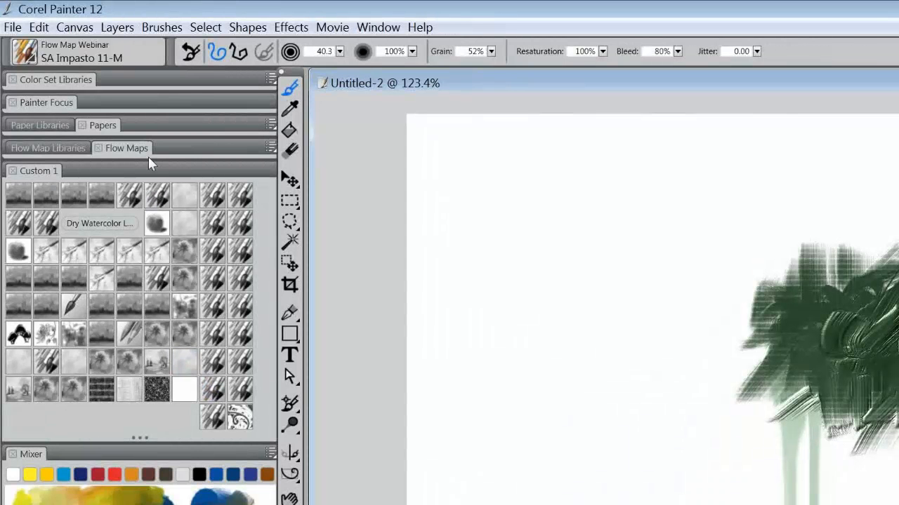
{"action": "left_click", "coordinate": [212, 369]}
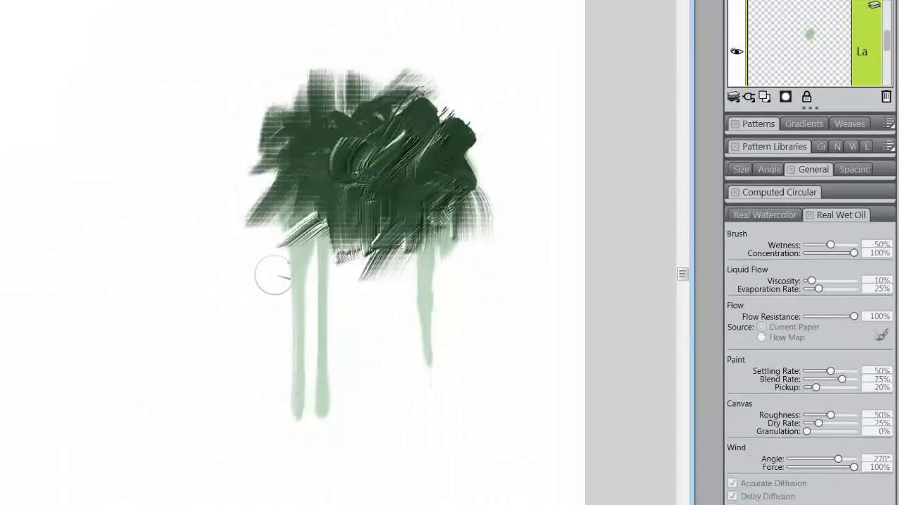
{"action": "mouse_move", "coordinate": [272, 275]}
{"action": "left_mouse_down"}
{"action": "mouse_move", "coordinate": [291, 251]}
{"action": "mouse_move", "coordinate": [282, 245]}
{"action": "left_mouse_up"}
{"action": "mouse_move", "coordinate": [285, 235]}
{"action": "left_mouse_down"}
{"action": "mouse_move", "coordinate": [301, 270]}
{"action": "mouse_move", "coordinate": [297, 239]}
{"action": "mouse_move", "coordinate": [280, 239]}
{"action": "mouse_move", "coordinate": [280, 210]}
{"action": "mouse_move", "coordinate": [346, 274]}
{"action": "mouse_move", "coordinate": [317, 264]}
{"action": "mouse_move", "coordinate": [270, 323]}
{"action": "mouse_move", "coordinate": [290, 298]}
{"action": "mouse_move", "coordinate": [288, 249]}
{"action": "mouse_move", "coordinate": [301, 221]}
{"action": "mouse_move", "coordinate": [293, 327]}
{"action": "left_mouse_up"}
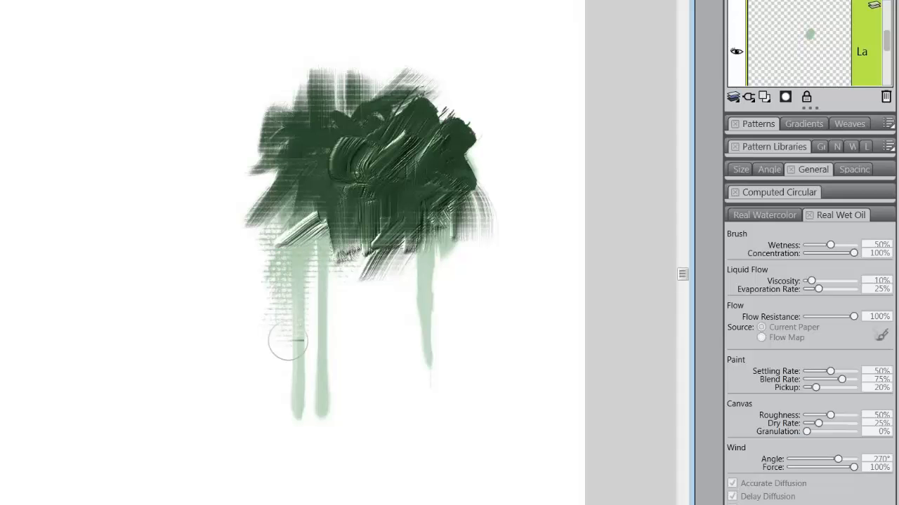
{"action": "mouse_move", "coordinate": [329, 222]}
{"action": "left_mouse_down"}
{"action": "mouse_move", "coordinate": [350, 267]}
{"action": "mouse_move", "coordinate": [361, 251]}
{"action": "mouse_move", "coordinate": [426, 224]}
{"action": "mouse_move", "coordinate": [414, 257]}
{"action": "mouse_move", "coordinate": [431, 241]}
{"action": "mouse_move", "coordinate": [459, 274]}
{"action": "mouse_move", "coordinate": [436, 250]}
{"action": "mouse_move", "coordinate": [431, 270]}
{"action": "mouse_move", "coordinate": [454, 232]}
{"action": "mouse_move", "coordinate": [466, 251]}
{"action": "mouse_move", "coordinate": [431, 276]}
{"action": "mouse_move", "coordinate": [422, 254]}
{"action": "mouse_move", "coordinate": [359, 268]}
{"action": "mouse_move", "coordinate": [390, 278]}
{"action": "left_mouse_up"}
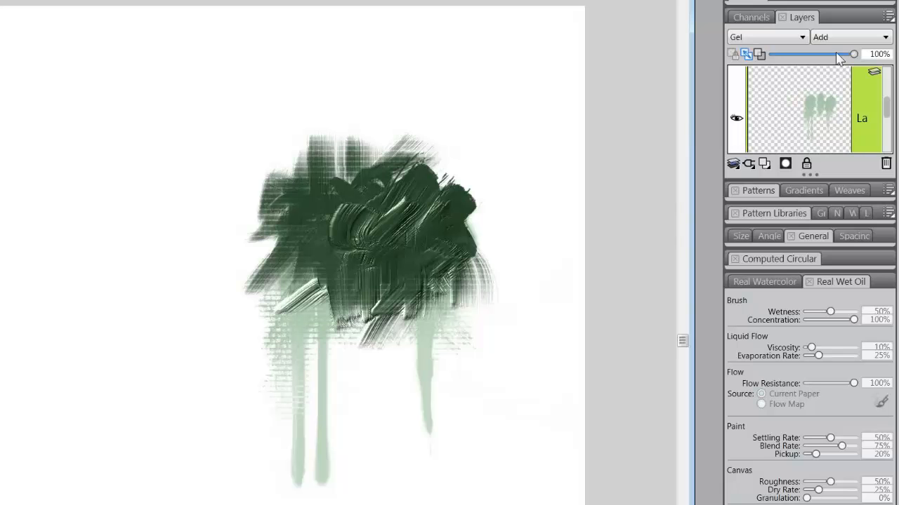
{"action": "mouse_move", "coordinate": [854, 55]}
{"action": "left_mouse_down"}
{"action": "mouse_move", "coordinate": [807, 58]}
{"action": "mouse_move", "coordinate": [858, 57]}
{"action": "left_mouse_up"}
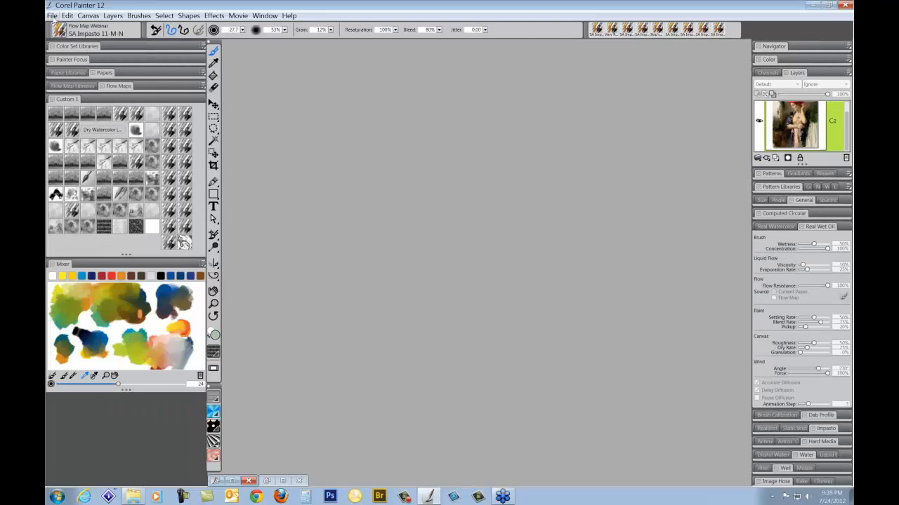
Create a new 1000 by 1000 pixel image and enlarge its window to show the whole canvas.
{"action": "left_click", "coordinate": [52, 15]}
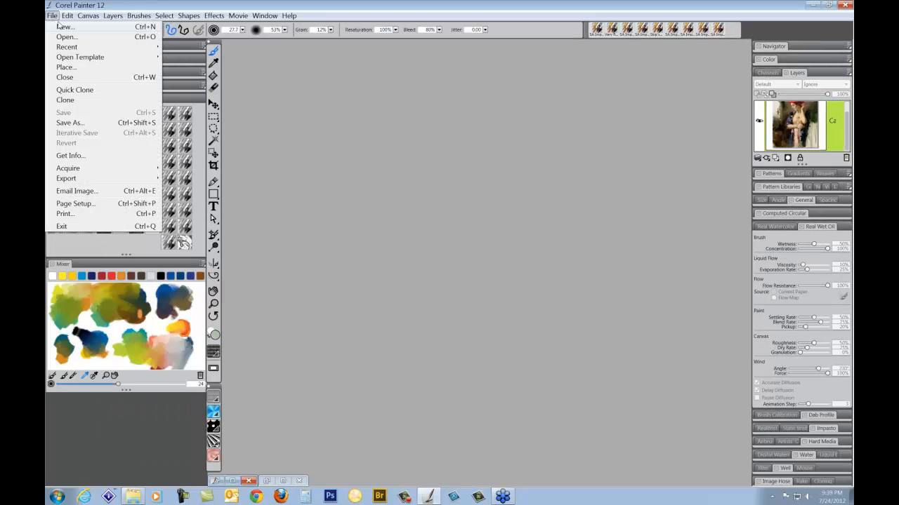
{"action": "left_click", "coordinate": [62, 25]}
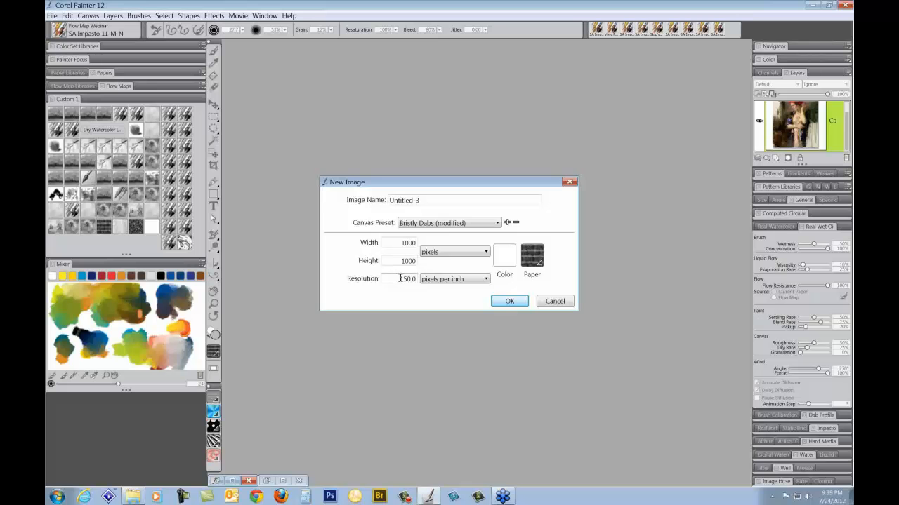
{"action": "left_click_drag", "start_coordinate": [399, 279], "coordinate": [424, 280]}
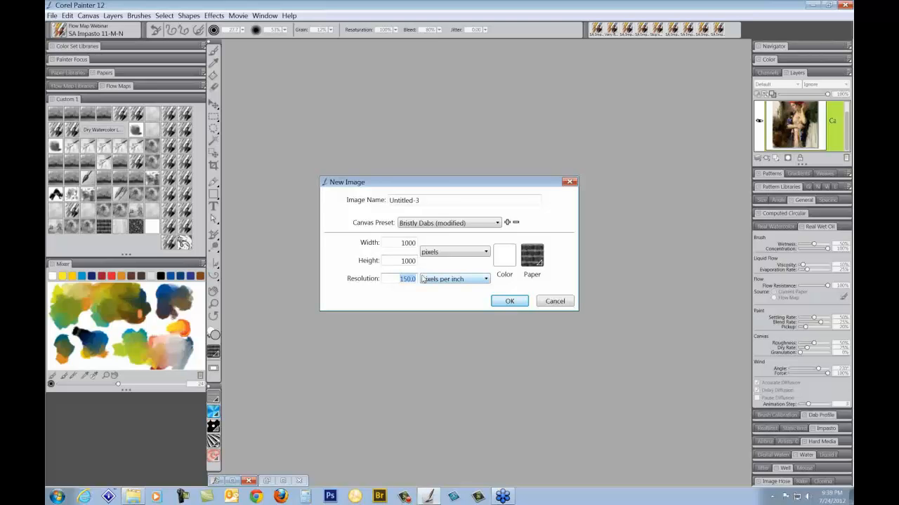
{"action": "type", "text": "1"}
{"action": "key", "text": "Return"}
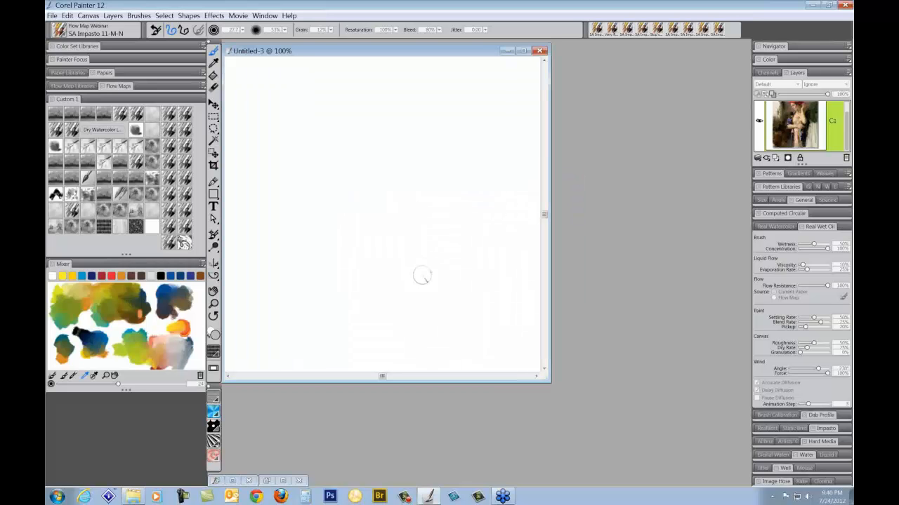
{"action": "mouse_move", "coordinate": [548, 379]}
{"action": "left_mouse_down"}
{"action": "mouse_move", "coordinate": [636, 395]}
{"action": "mouse_move", "coordinate": [652, 422]}
{"action": "left_mouse_up"}
{"action": "left_click_drag", "start_coordinate": [491, 51], "coordinate": [505, 51]}
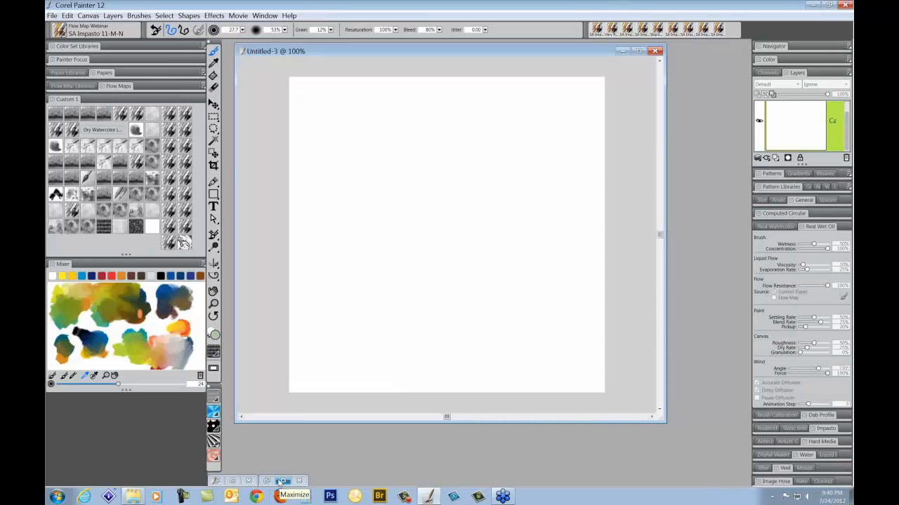
Try painting the Gessoed Canvas paper texture across Untitled-3 with the WYSIWYG Paper Extract brush, and undo the strokes.
{"action": "left_click", "coordinate": [104, 73]}
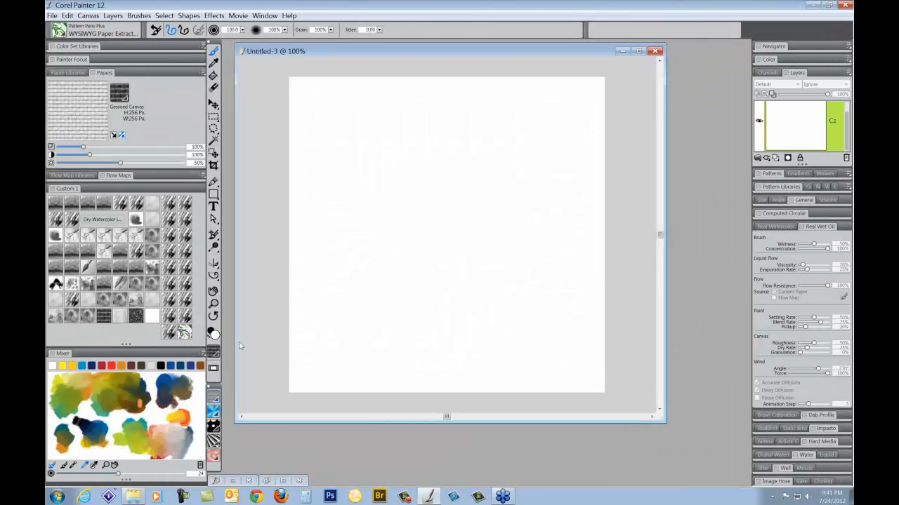
{"action": "mouse_move", "coordinate": [299, 125]}
{"action": "left_mouse_down"}
{"action": "mouse_move", "coordinate": [554, 123]}
{"action": "mouse_move", "coordinate": [620, 112]}
{"action": "mouse_move", "coordinate": [566, 85]}
{"action": "mouse_move", "coordinate": [568, 98]}
{"action": "mouse_move", "coordinate": [298, 98]}
{"action": "left_mouse_up"}
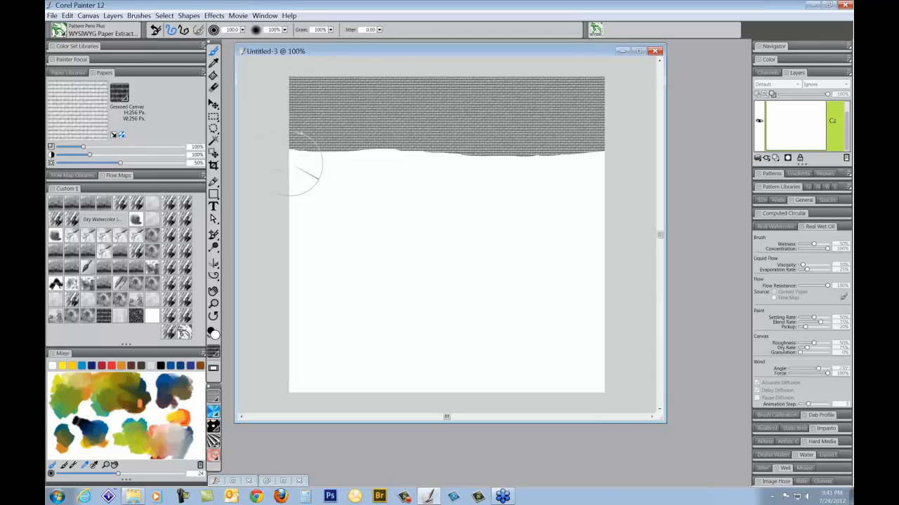
{"action": "mouse_move", "coordinate": [301, 176]}
{"action": "left_mouse_down"}
{"action": "mouse_move", "coordinate": [342, 160]}
{"action": "mouse_move", "coordinate": [502, 150]}
{"action": "mouse_move", "coordinate": [608, 160]}
{"action": "mouse_move", "coordinate": [548, 187]}
{"action": "mouse_move", "coordinate": [401, 176]}
{"action": "mouse_move", "coordinate": [298, 211]}
{"action": "mouse_move", "coordinate": [592, 211]}
{"action": "mouse_move", "coordinate": [507, 240]}
{"action": "mouse_move", "coordinate": [309, 235]}
{"action": "mouse_move", "coordinate": [419, 253]}
{"action": "mouse_move", "coordinate": [592, 245]}
{"action": "mouse_move", "coordinate": [441, 271]}
{"action": "mouse_move", "coordinate": [400, 180]}
{"action": "left_mouse_up"}
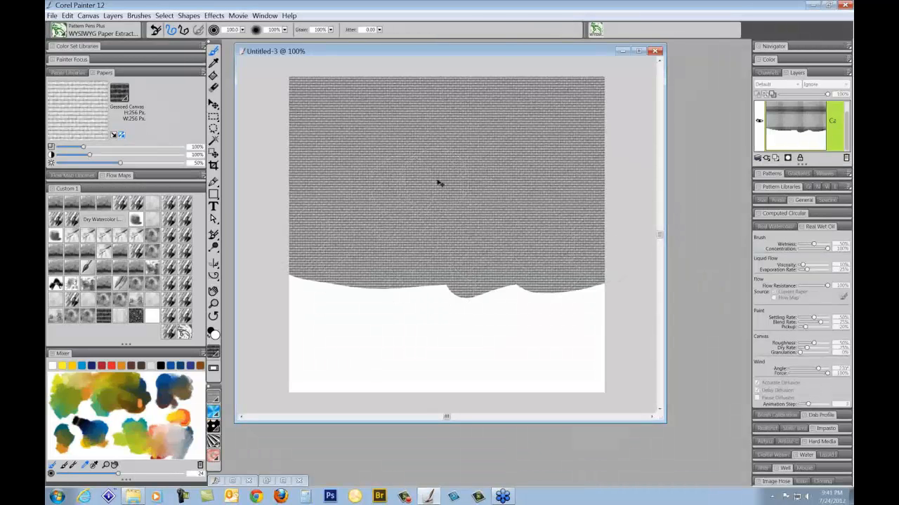
{"action": "key", "text": "ctrl+z"}
{"action": "key", "text": "ctrl+z"}
{"action": "key", "text": "ctrl+z"}
{"action": "key", "text": "ctrl+z"}
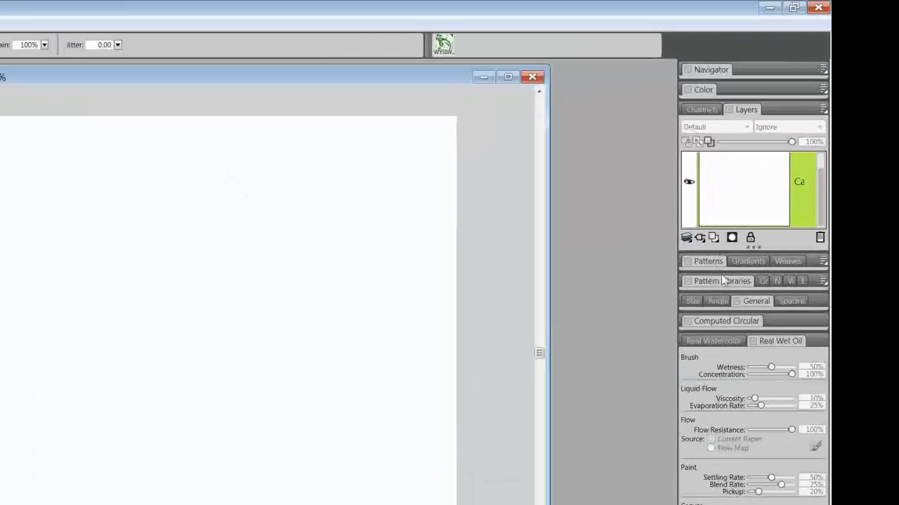
Define the blank Untitled-3 canvas as a pattern so that brush strokes wrap around its edges.
{"action": "left_click", "coordinate": [708, 261]}
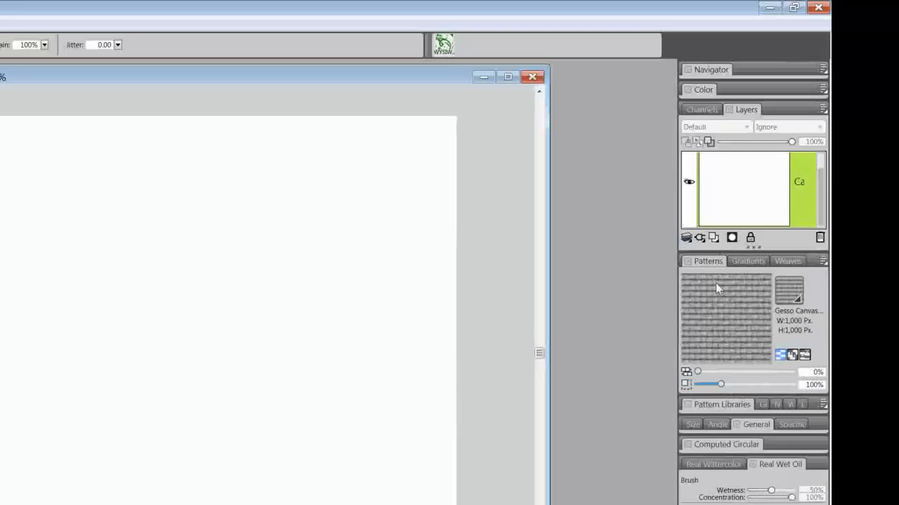
{"action": "left_click", "coordinate": [822, 262]}
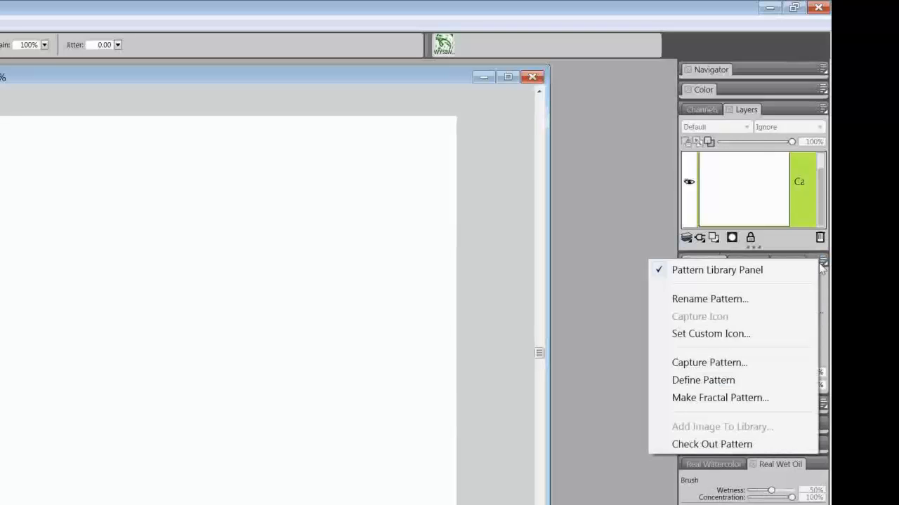
{"action": "left_click", "coordinate": [701, 383]}
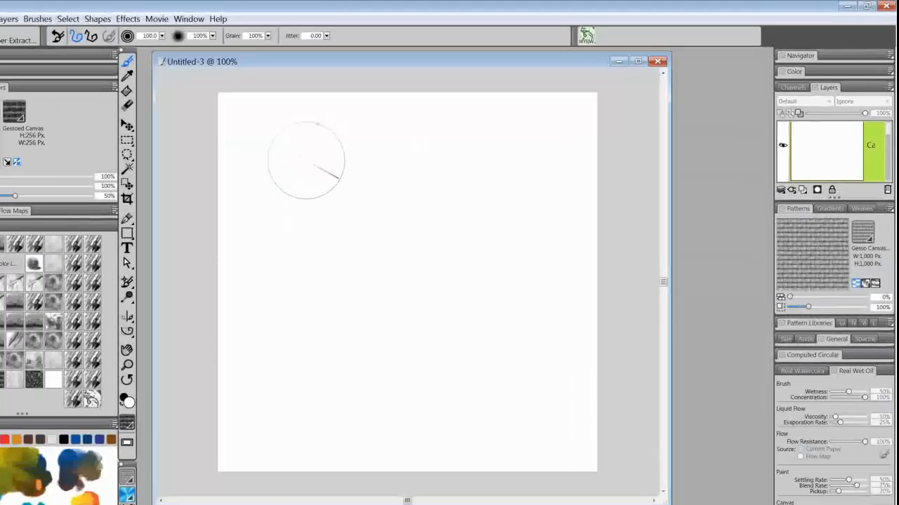
Cover the whole canvas with the Gessoed Canvas texture using wrap-around paper-extract strokes, and select the entire canvas.
{"action": "mouse_move", "coordinate": [310, 171]}
{"action": "left_mouse_down"}
{"action": "mouse_move", "coordinate": [389, 170]}
{"action": "mouse_move", "coordinate": [334, 175]}
{"action": "left_mouse_up"}
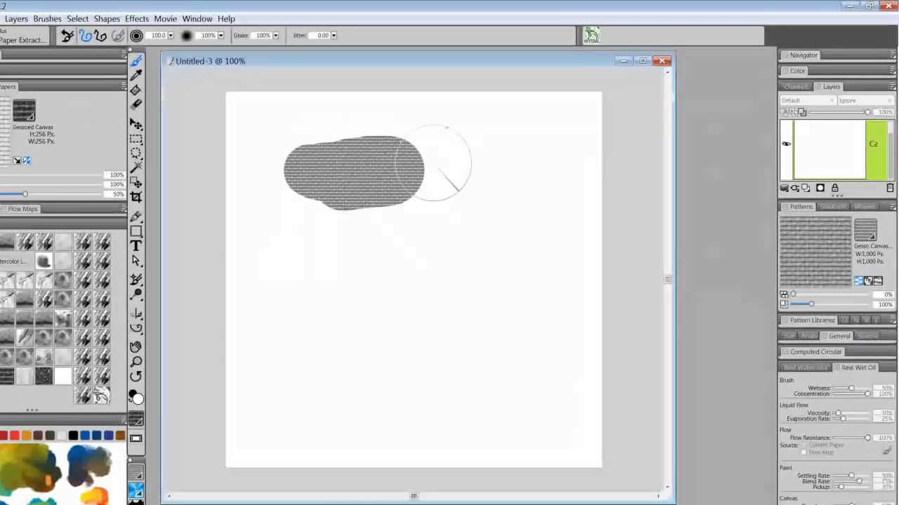
{"action": "left_click_drag", "start_coordinate": [453, 163], "coordinate": [646, 171]}
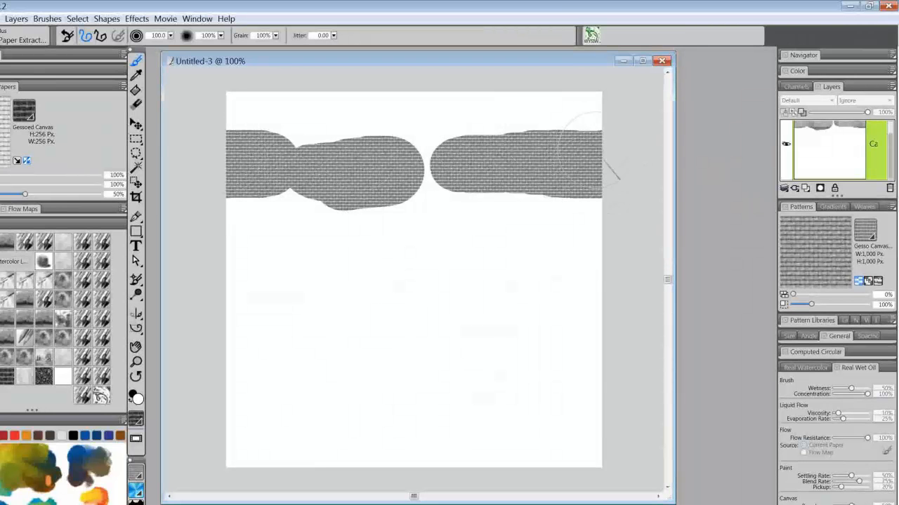
{"action": "mouse_move", "coordinate": [302, 105]}
{"action": "left_mouse_down"}
{"action": "mouse_move", "coordinate": [311, 105]}
{"action": "mouse_move", "coordinate": [304, 112]}
{"action": "left_mouse_up"}
{"action": "mouse_move", "coordinate": [231, 122]}
{"action": "left_mouse_down"}
{"action": "mouse_move", "coordinate": [400, 101]}
{"action": "mouse_move", "coordinate": [604, 94]}
{"action": "left_mouse_up"}
{"action": "left_click_drag", "start_coordinate": [423, 200], "coordinate": [500, 163]}
{"action": "mouse_move", "coordinate": [480, 130]}
{"action": "left_mouse_down"}
{"action": "mouse_move", "coordinate": [264, 181]}
{"action": "mouse_move", "coordinate": [247, 246]}
{"action": "mouse_move", "coordinate": [418, 182]}
{"action": "mouse_move", "coordinate": [516, 159]}
{"action": "mouse_move", "coordinate": [555, 169]}
{"action": "mouse_move", "coordinate": [552, 302]}
{"action": "mouse_move", "coordinate": [596, 349]}
{"action": "mouse_move", "coordinate": [592, 460]}
{"action": "mouse_move", "coordinate": [547, 325]}
{"action": "mouse_move", "coordinate": [508, 312]}
{"action": "mouse_move", "coordinate": [463, 342]}
{"action": "mouse_move", "coordinate": [467, 240]}
{"action": "mouse_move", "coordinate": [419, 303]}
{"action": "mouse_move", "coordinate": [356, 338]}
{"action": "mouse_move", "coordinate": [321, 262]}
{"action": "mouse_move", "coordinate": [282, 293]}
{"action": "mouse_move", "coordinate": [320, 404]}
{"action": "mouse_move", "coordinate": [377, 392]}
{"action": "mouse_move", "coordinate": [597, 174]}
{"action": "mouse_move", "coordinate": [558, 199]}
{"action": "left_mouse_up"}
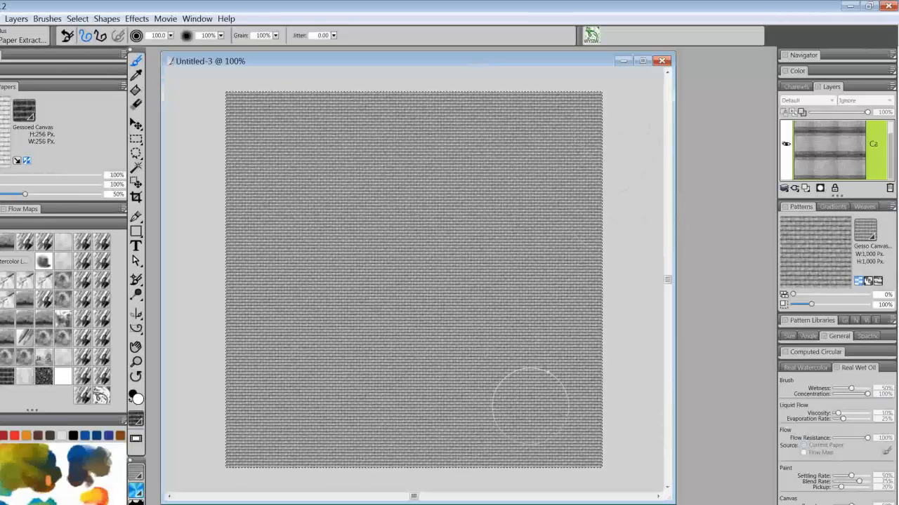
View the commands for capturing a pattern without using any, and close the Untitled-3 image without saving its changes.
{"action": "left_click", "coordinate": [892, 207]}
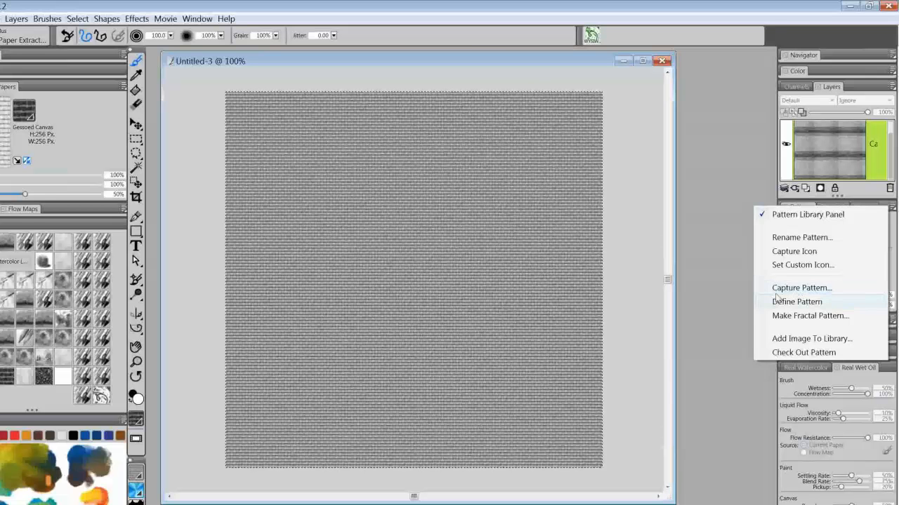
{"action": "left_click", "coordinate": [740, 208]}
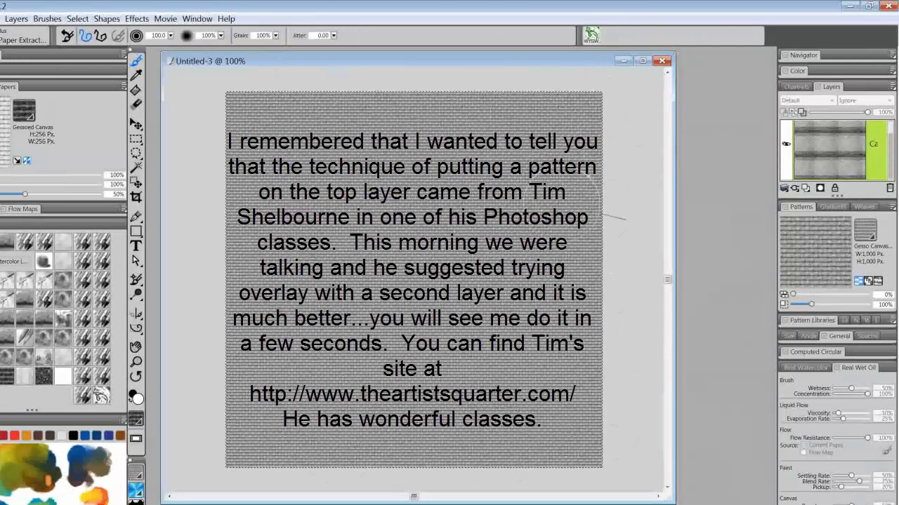
{"action": "left_click", "coordinate": [664, 62]}
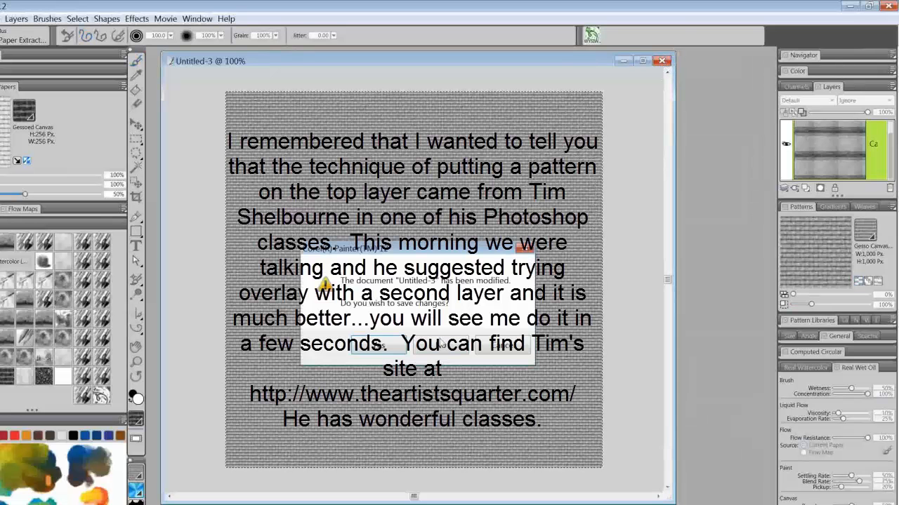
{"action": "left_click", "coordinate": [443, 345]}
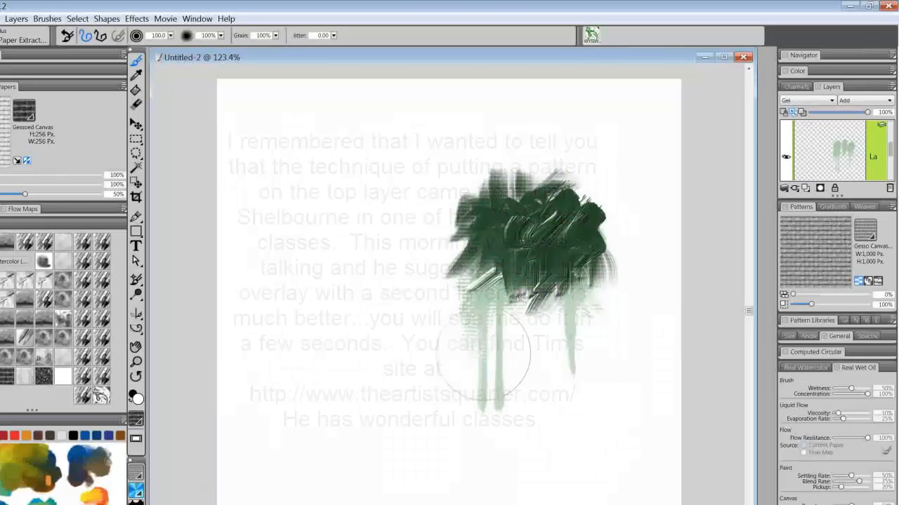
Select the layer holding the dark green paint strokes in Untitled-2 and add a new layer above it.
{"action": "left_click_drag", "start_coordinate": [890, 146], "coordinate": [891, 125]}
{"action": "left_click", "coordinate": [880, 140]}
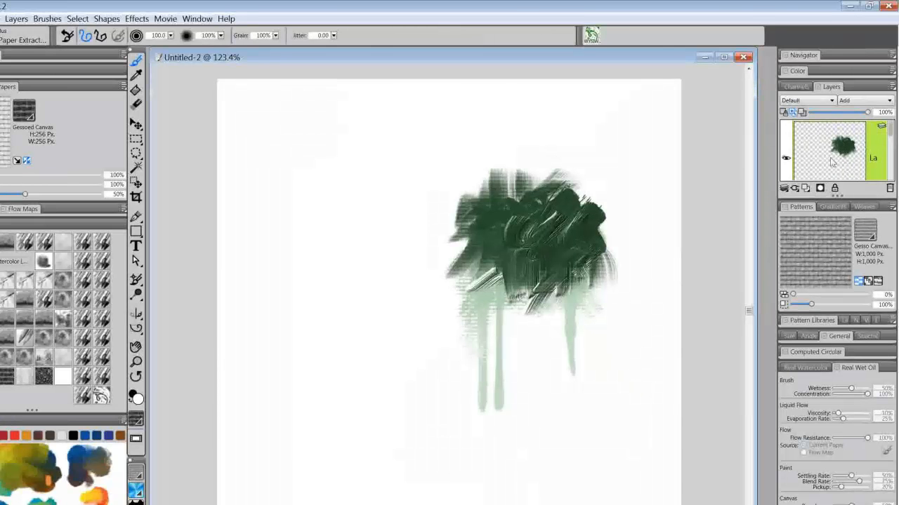
{"action": "left_click", "coordinate": [806, 189]}
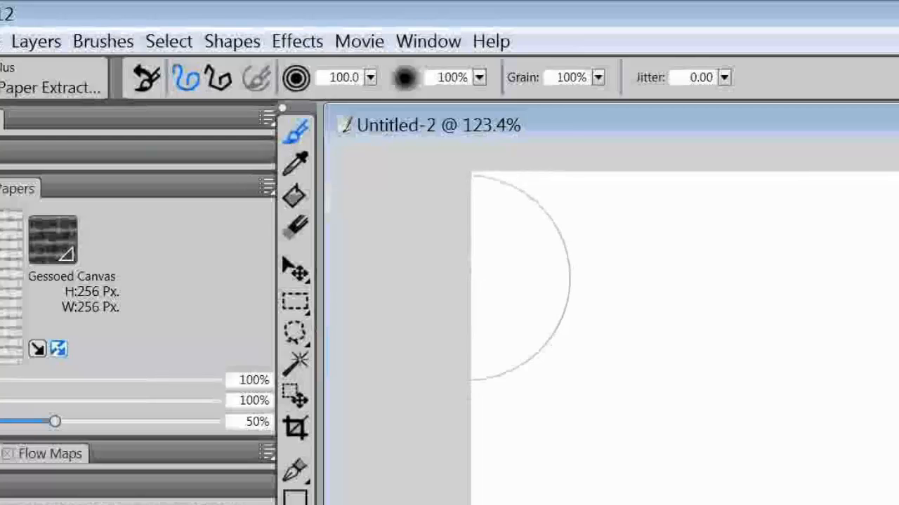
Activate the Paint Bucket tool and show the available fill sources.
{"action": "left_click", "coordinate": [296, 201]}
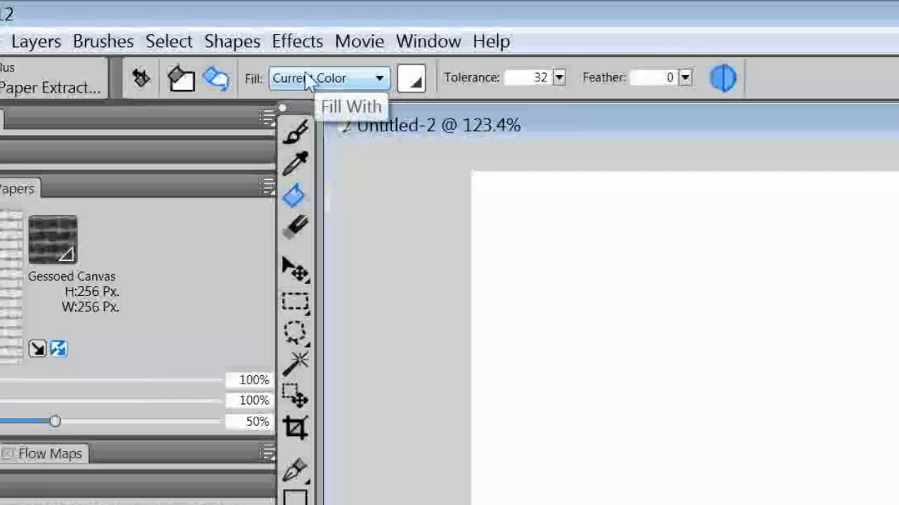
{"action": "left_click", "coordinate": [379, 79]}
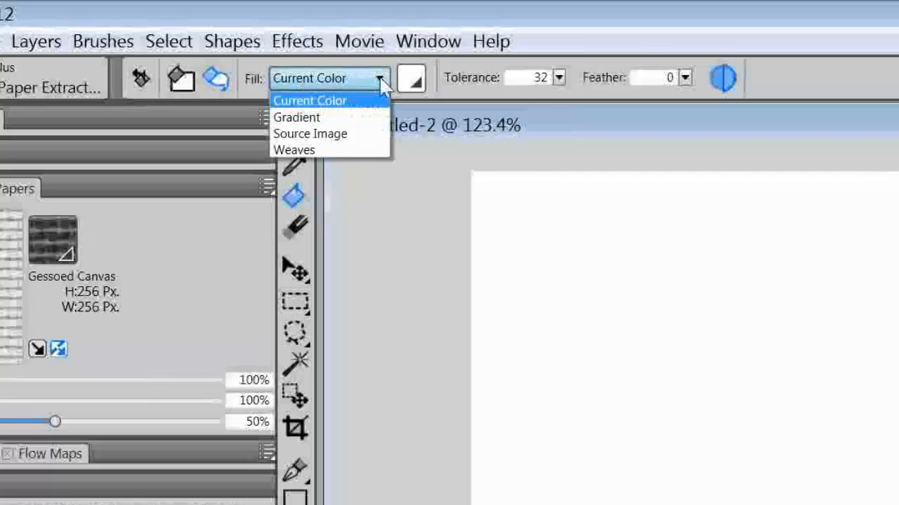
Fill the layer with the Gesso Canvas source image and blend it using the Gel composite method at 12% opacity.
{"action": "left_click", "coordinate": [334, 134]}
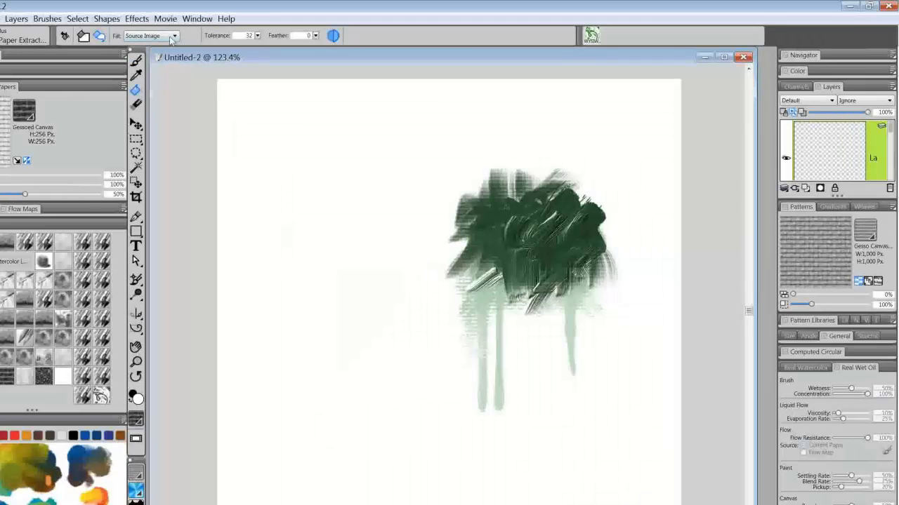
{"action": "left_click", "coordinate": [305, 160]}
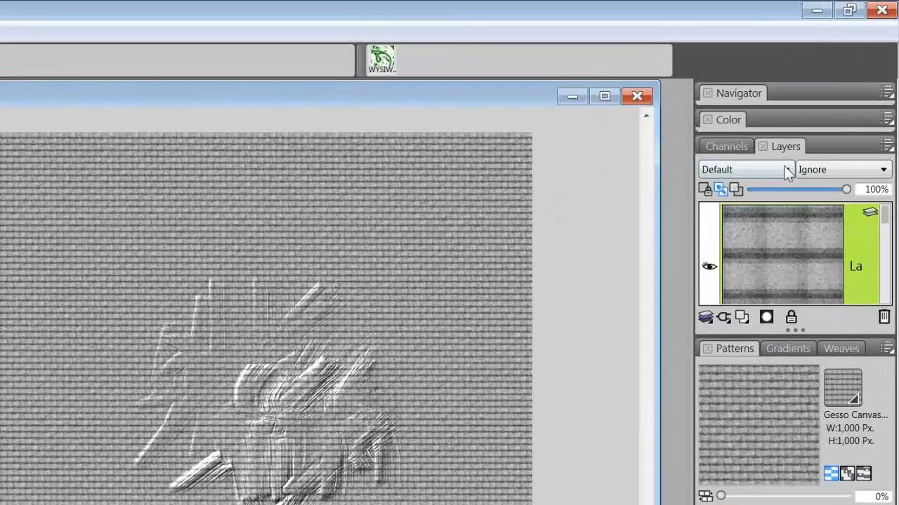
{"action": "left_click", "coordinate": [786, 172]}
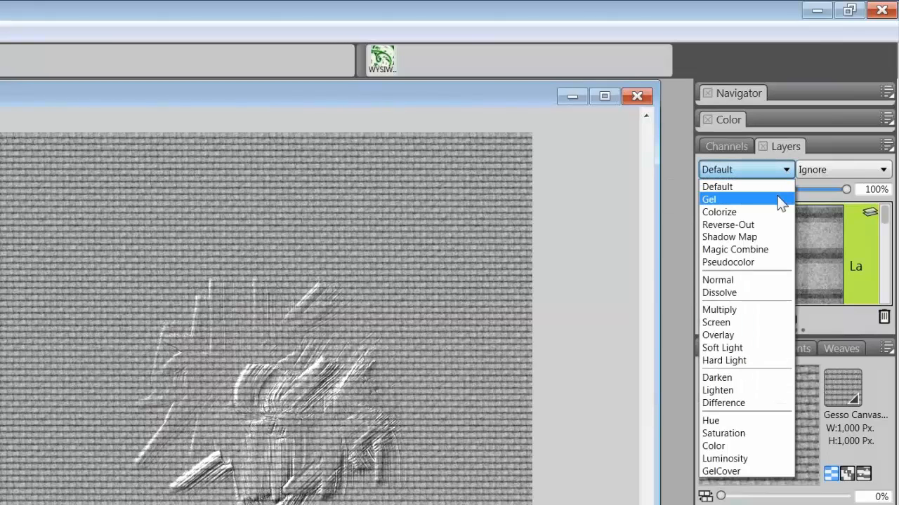
{"action": "left_click", "coordinate": [780, 203]}
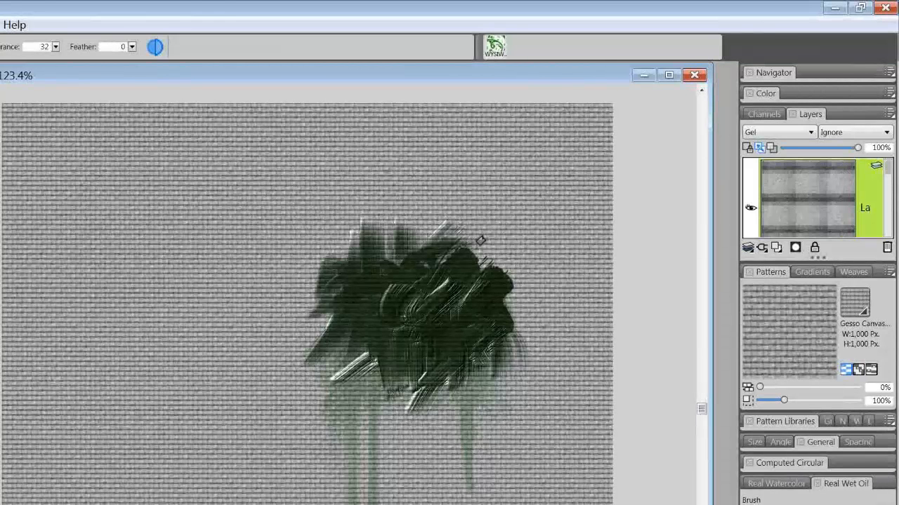
{"action": "left_click", "coordinate": [794, 148]}
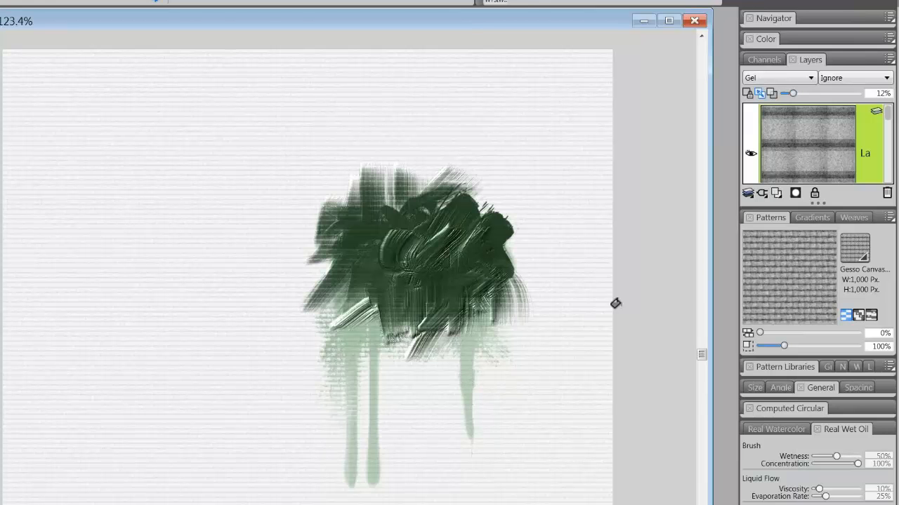
Fill a new layer with the Gesso Canvas source image and set its composite method to Overlay.
{"action": "left_click", "coordinate": [774, 193]}
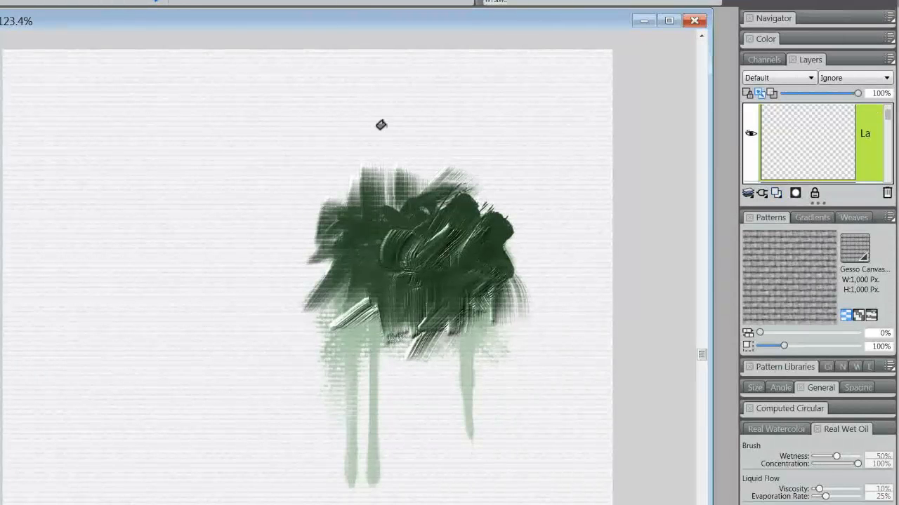
{"action": "left_click", "coordinate": [175, 179]}
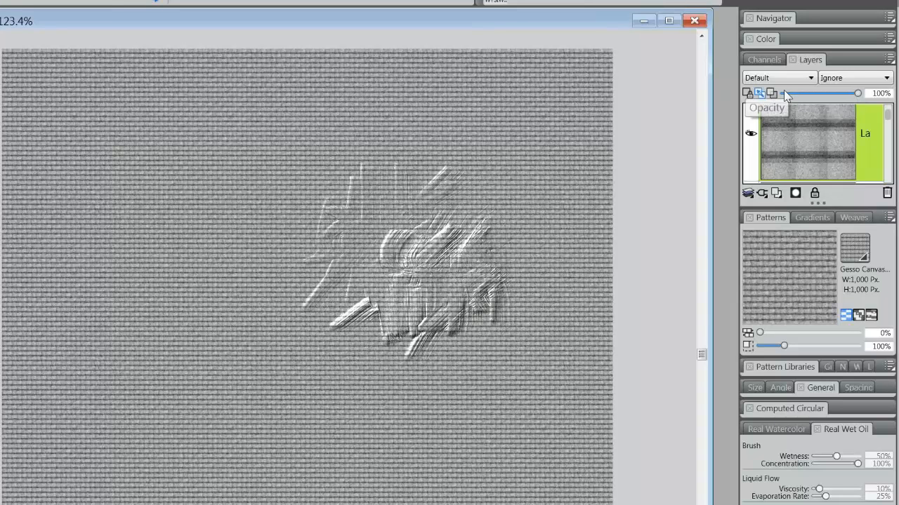
{"action": "left_click", "coordinate": [811, 78]}
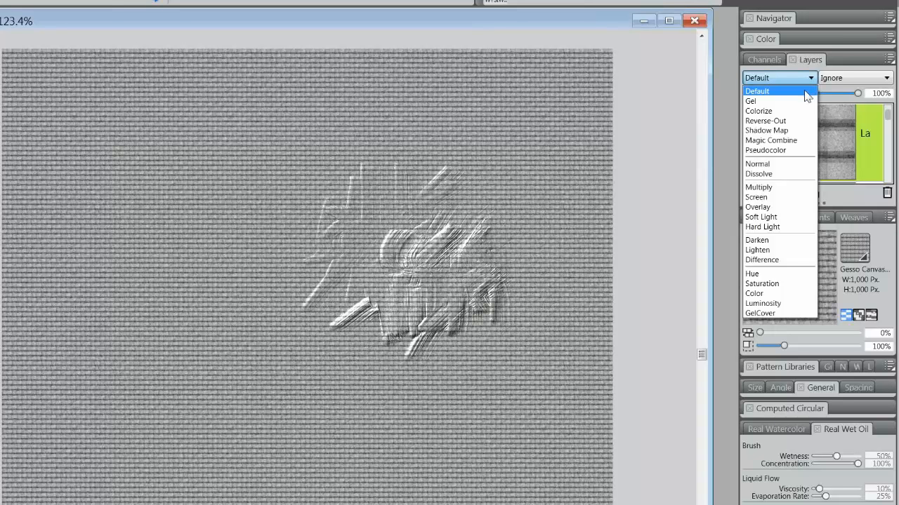
{"action": "left_click", "coordinate": [783, 212]}
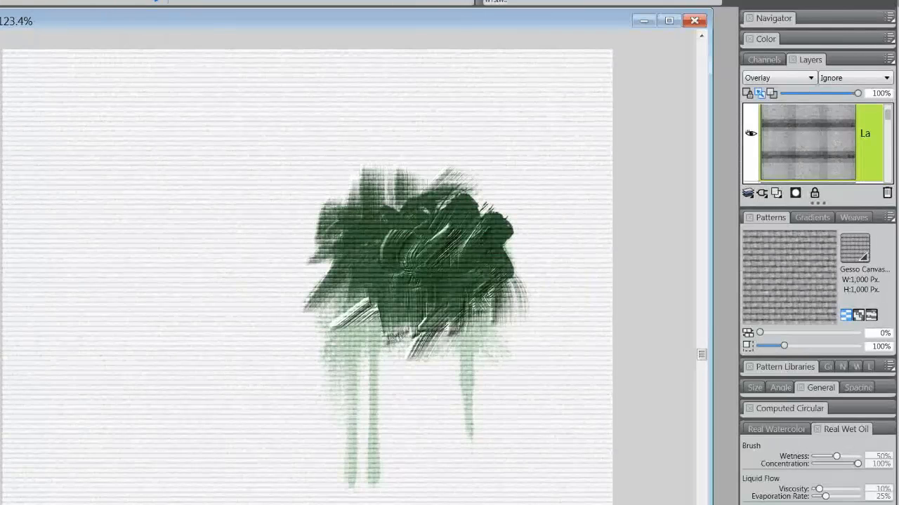
Examine the canvas texture over the green paint strokes and drips at several magnifications.
{"action": "left_click", "coordinate": [374, 393]}
{"action": "left_click", "coordinate": [408, 381]}
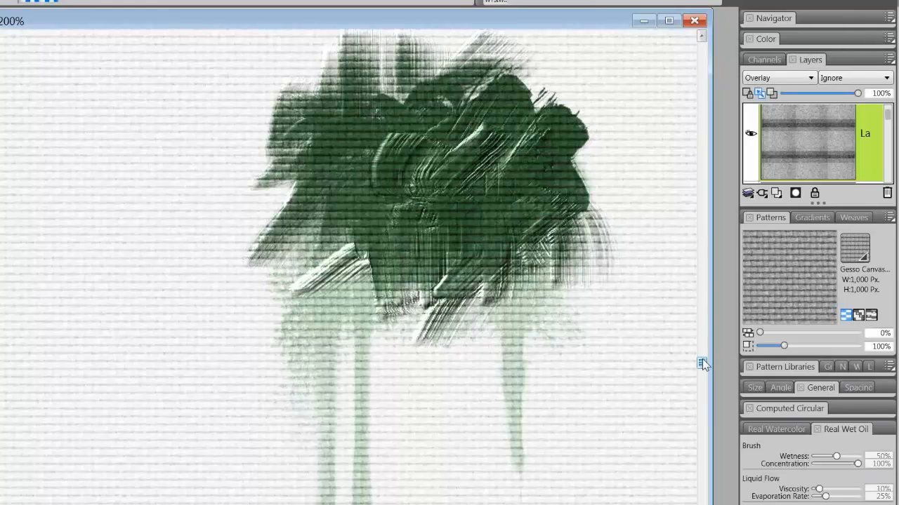
{"action": "left_click_drag", "start_coordinate": [702, 362], "coordinate": [708, 333]}
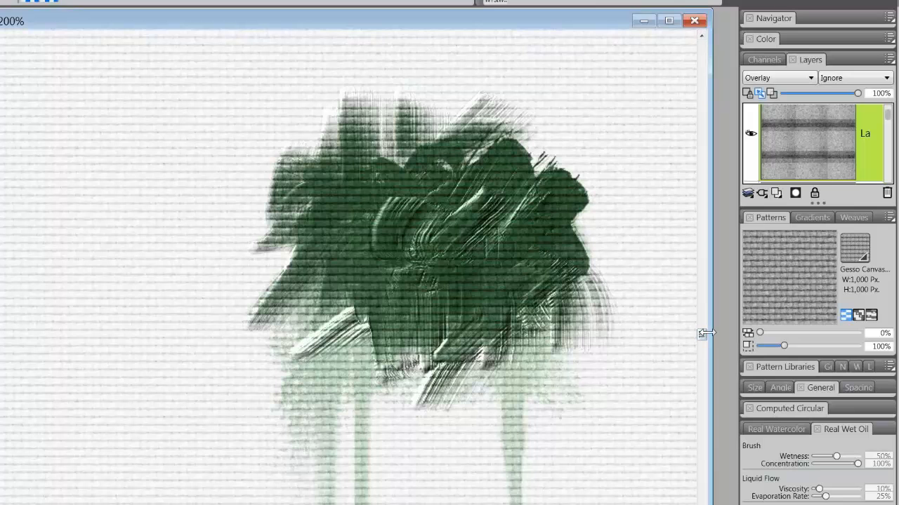
{"action": "left_click", "coordinate": [289, 387], "text": "alt"}
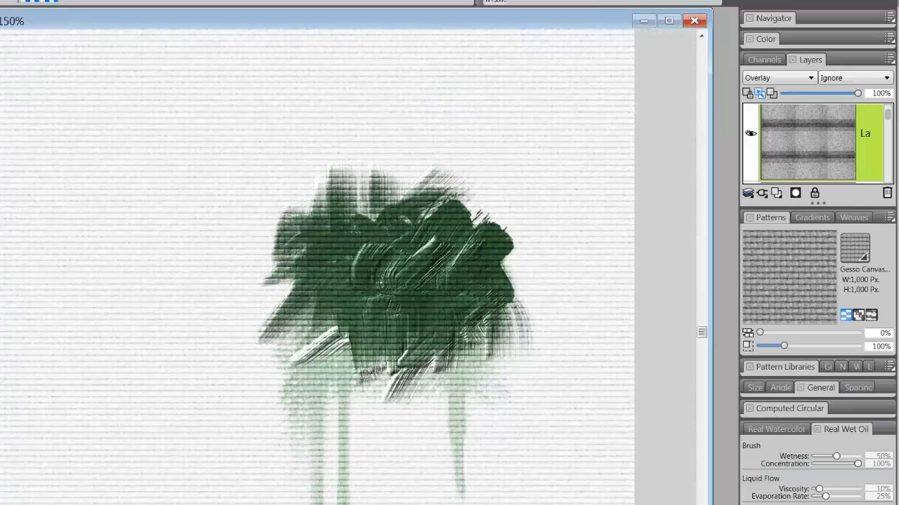
{"action": "scroll", "coordinate": [351, 280], "scroll_direction": "right", "scroll_amount": 1}
{"action": "scroll", "coordinate": [351, 281], "scroll_direction": "left", "scroll_amount": 3}
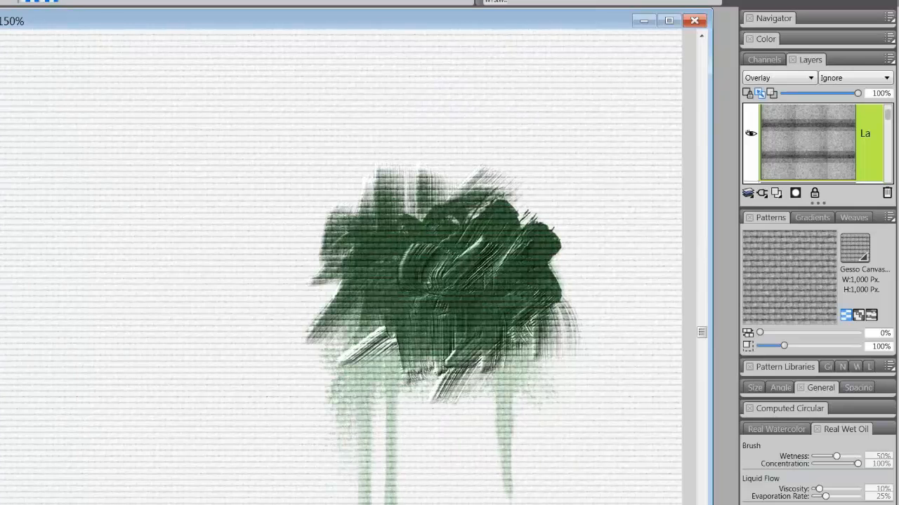
{"action": "scroll", "coordinate": [351, 281], "scroll_direction": "right", "scroll_amount": 1}
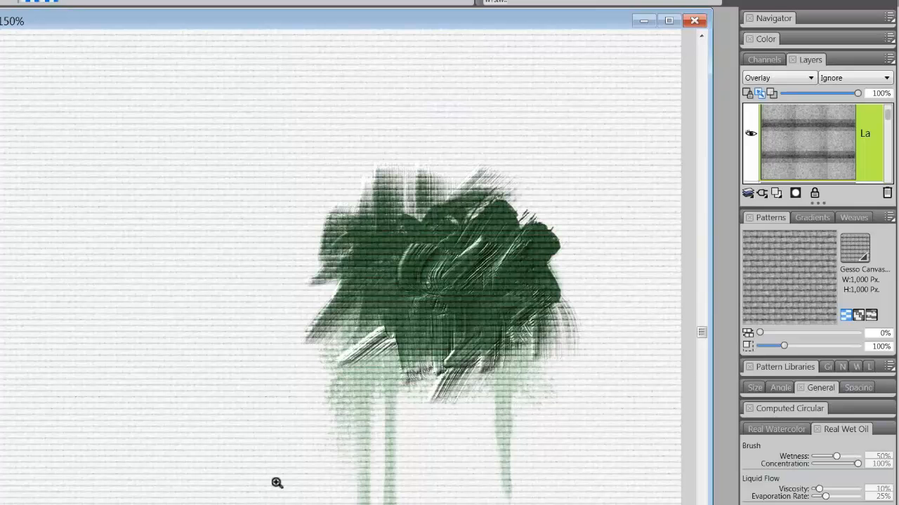
{"action": "scroll", "coordinate": [280, 475], "scroll_direction": "down", "scroll_amount": 1}
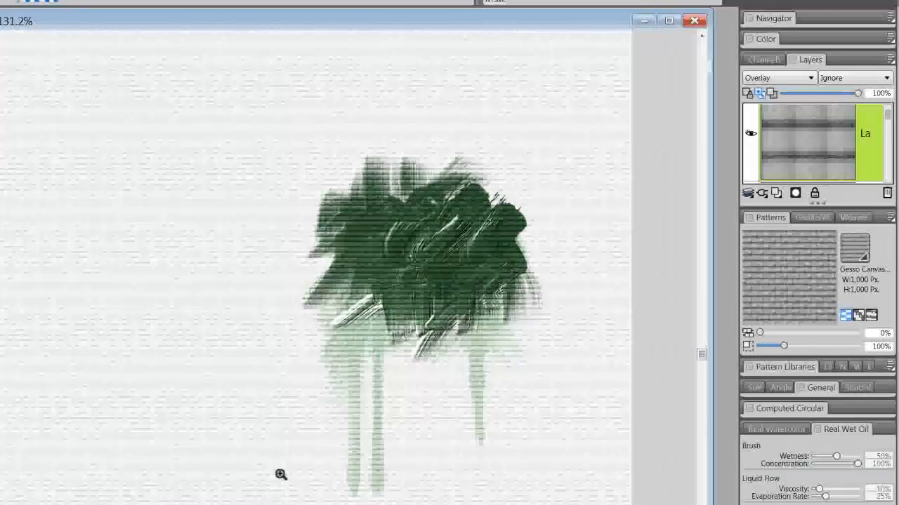
{"action": "scroll", "coordinate": [280, 474], "scroll_direction": "down", "scroll_amount": 1}
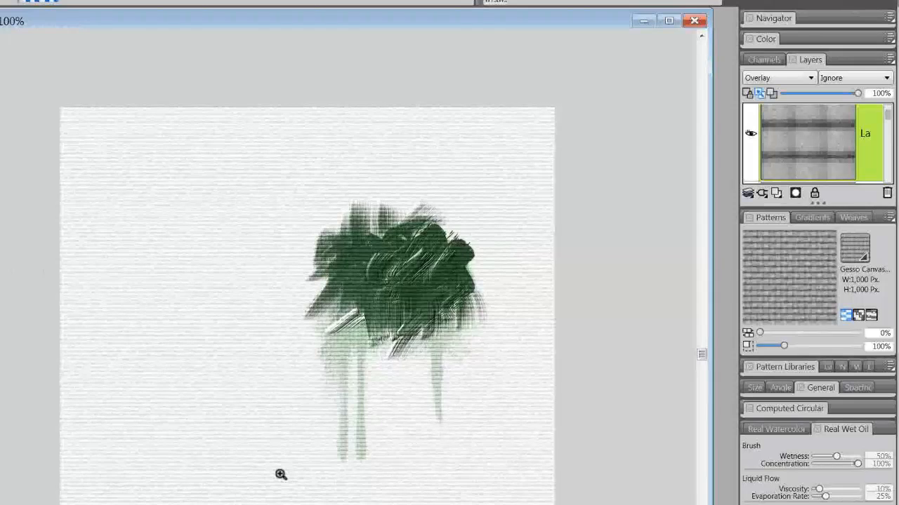
{"action": "scroll", "coordinate": [353, 421], "scroll_direction": "up", "scroll_amount": 1}
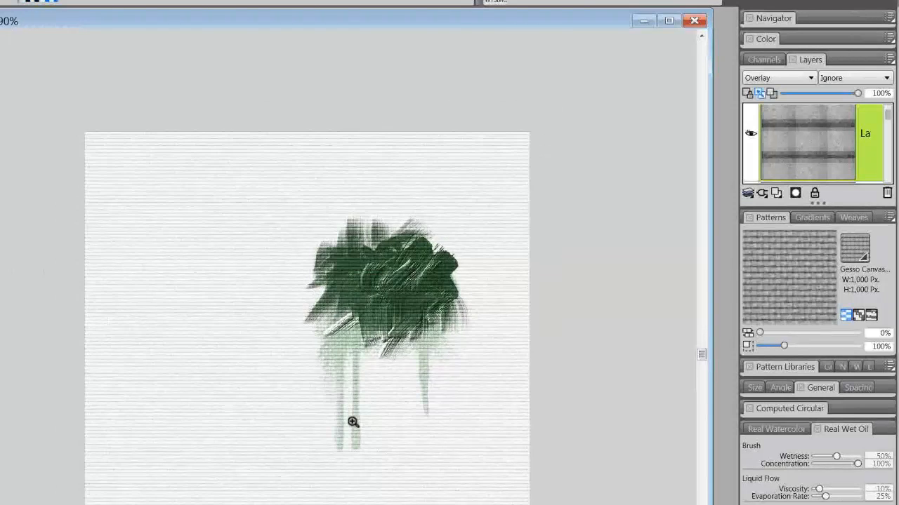
{"action": "scroll", "coordinate": [353, 422], "scroll_direction": "down", "scroll_amount": 1}
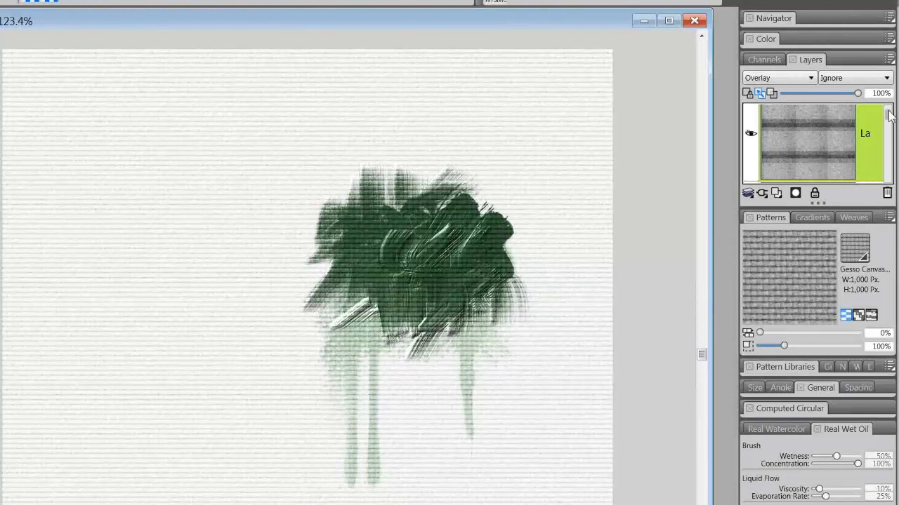
Add a layer mask to the Gel texture layer and choose the KB RW brush variant from the Custom 1 palette.
{"action": "left_click_drag", "start_coordinate": [890, 114], "coordinate": [883, 143]}
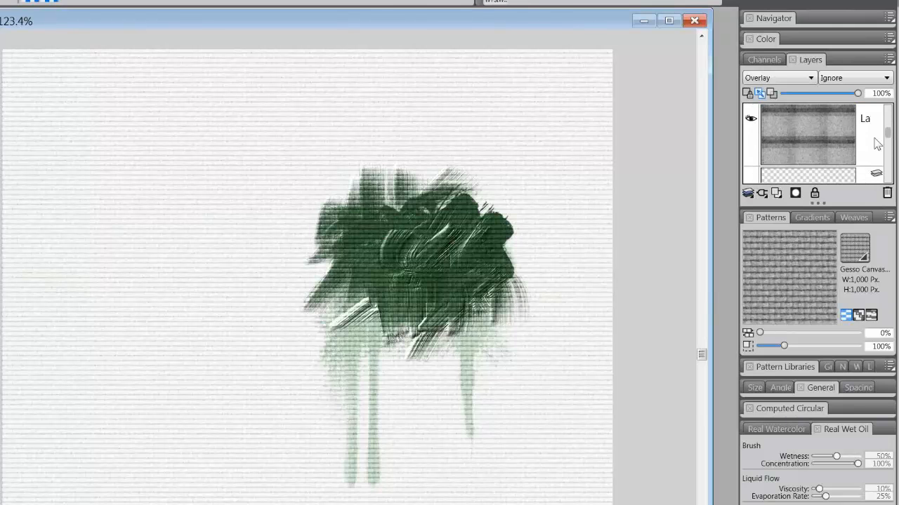
{"action": "left_click", "coordinate": [875, 145]}
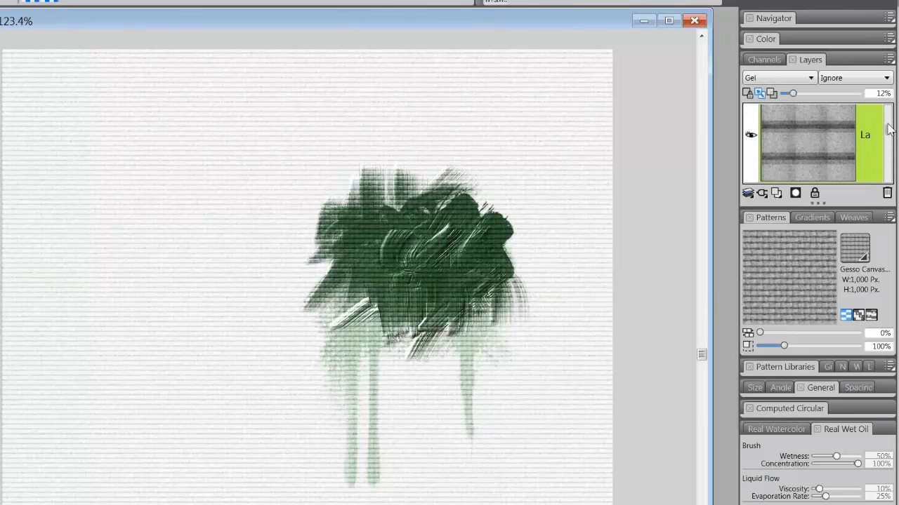
{"action": "left_click_drag", "start_coordinate": [888, 128], "coordinate": [889, 131]}
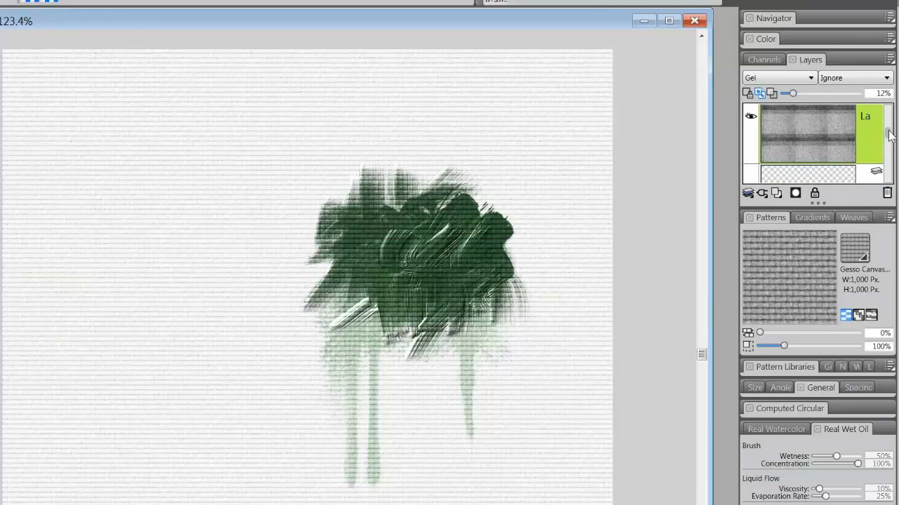
{"action": "left_click", "coordinate": [794, 192]}
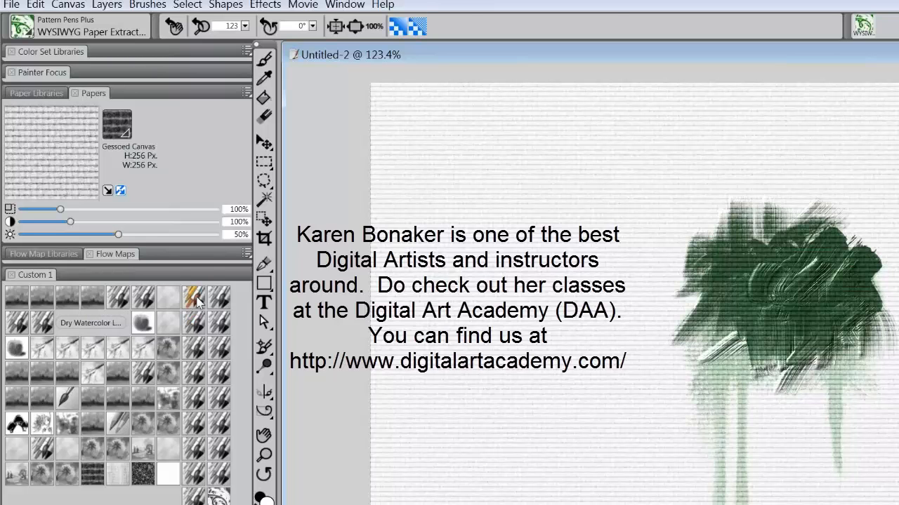
{"action": "left_click", "coordinate": [195, 299]}
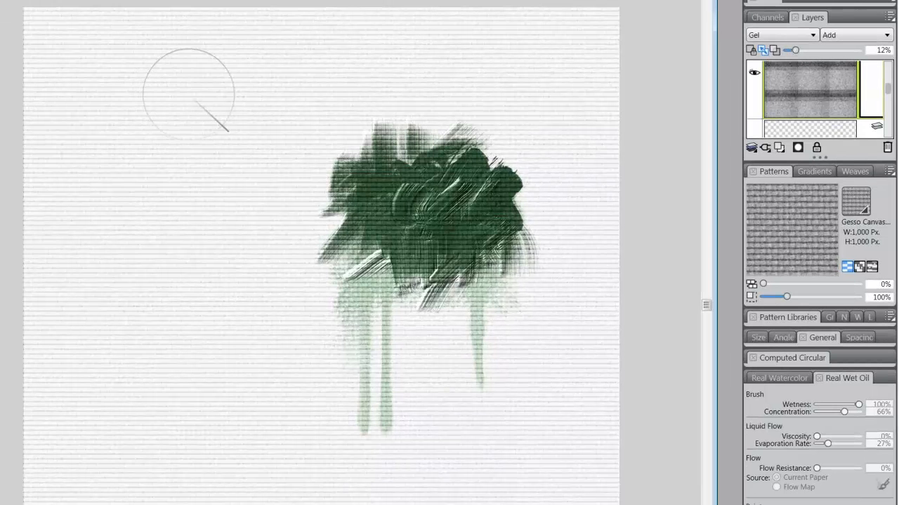
Try hiding the texture in the canvas's upper-left area by painting black on the layer mask, and undo the strokes.
{"action": "mouse_move", "coordinate": [178, 116]}
{"action": "left_mouse_down"}
{"action": "mouse_move", "coordinate": [162, 137]}
{"action": "mouse_move", "coordinate": [190, 79]}
{"action": "mouse_move", "coordinate": [111, 89]}
{"action": "mouse_move", "coordinate": [148, 79]}
{"action": "mouse_move", "coordinate": [142, 113]}
{"action": "mouse_move", "coordinate": [188, 143]}
{"action": "left_mouse_up"}
{"action": "key", "text": "ctrl+z"}
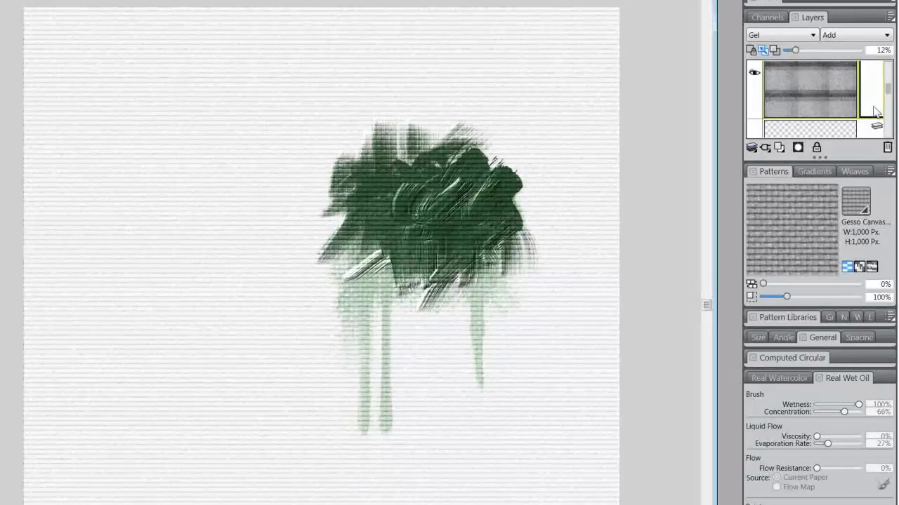
{"action": "mouse_move", "coordinate": [207, 87]}
{"action": "left_mouse_down"}
{"action": "mouse_move", "coordinate": [158, 106]}
{"action": "mouse_move", "coordinate": [120, 93]}
{"action": "mouse_move", "coordinate": [148, 96]}
{"action": "mouse_move", "coordinate": [186, 46]}
{"action": "mouse_move", "coordinate": [179, 33]}
{"action": "mouse_move", "coordinate": [144, 67]}
{"action": "mouse_move", "coordinate": [120, 45]}
{"action": "mouse_move", "coordinate": [77, 74]}
{"action": "mouse_move", "coordinate": [48, 51]}
{"action": "mouse_move", "coordinate": [167, 18]}
{"action": "mouse_move", "coordinate": [246, 23]}
{"action": "mouse_move", "coordinate": [110, 45]}
{"action": "mouse_move", "coordinate": [56, 35]}
{"action": "mouse_move", "coordinate": [71, 12]}
{"action": "mouse_move", "coordinate": [244, 16]}
{"action": "mouse_move", "coordinate": [219, 61]}
{"action": "mouse_move", "coordinate": [207, 50]}
{"action": "mouse_move", "coordinate": [123, 44]}
{"action": "mouse_move", "coordinate": [154, 34]}
{"action": "mouse_move", "coordinate": [239, 40]}
{"action": "mouse_move", "coordinate": [170, 181]}
{"action": "left_mouse_up"}
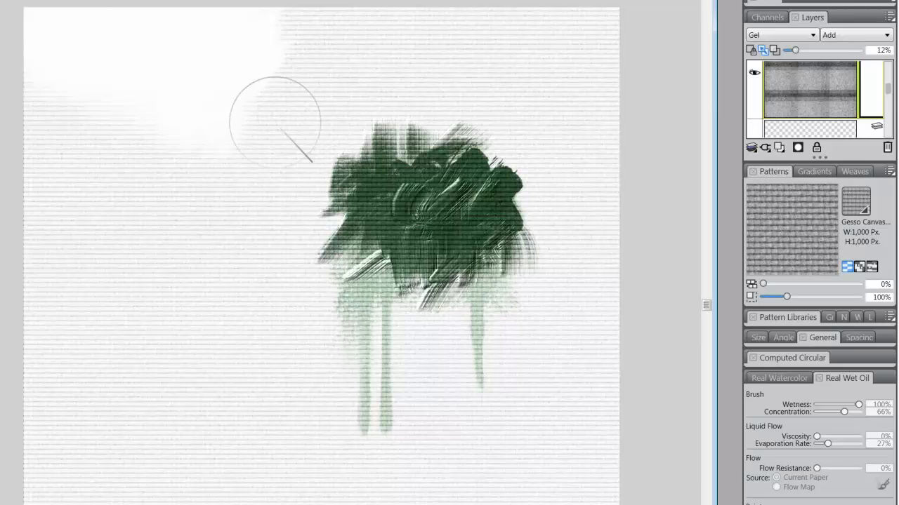
{"action": "key", "text": "ctrl+z"}
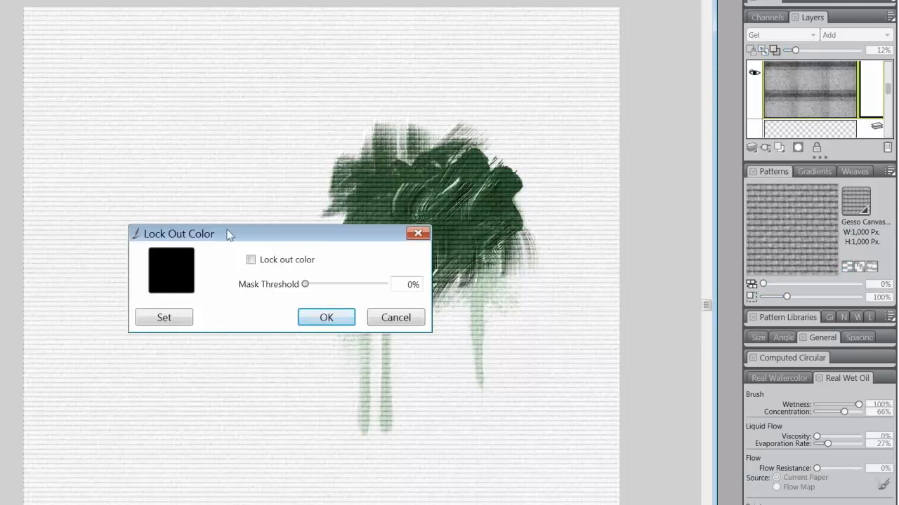
{"action": "left_click", "coordinate": [395, 318]}
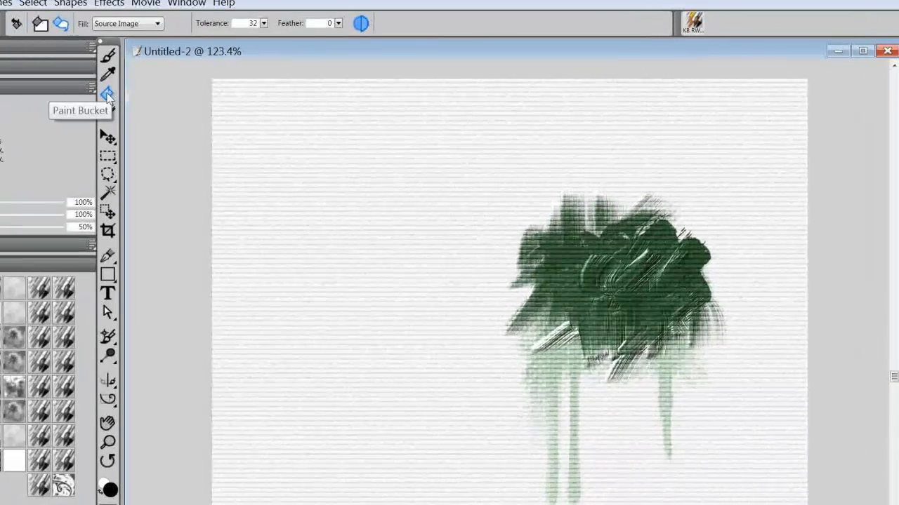
Fill the Gel layer's mask with black using the Current Color fill of the Paint Bucket.
{"action": "left_click", "coordinate": [159, 25]}
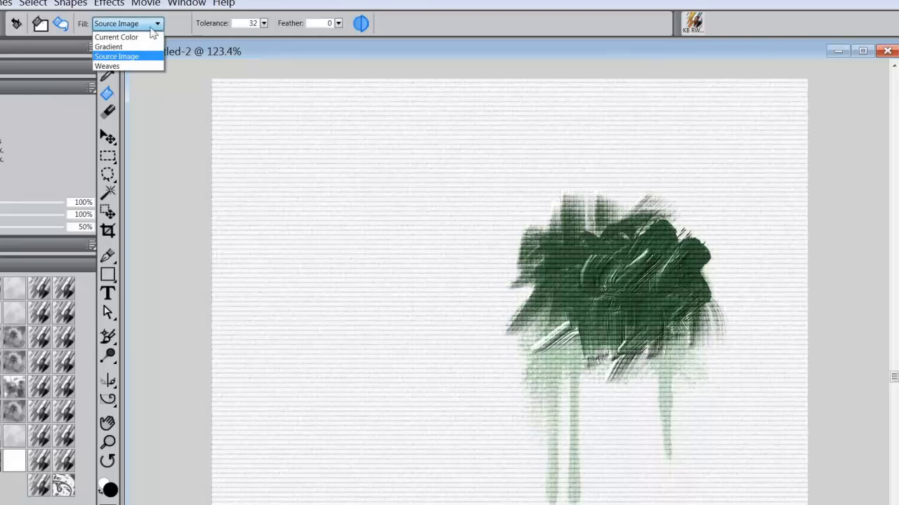
{"action": "left_click", "coordinate": [142, 35]}
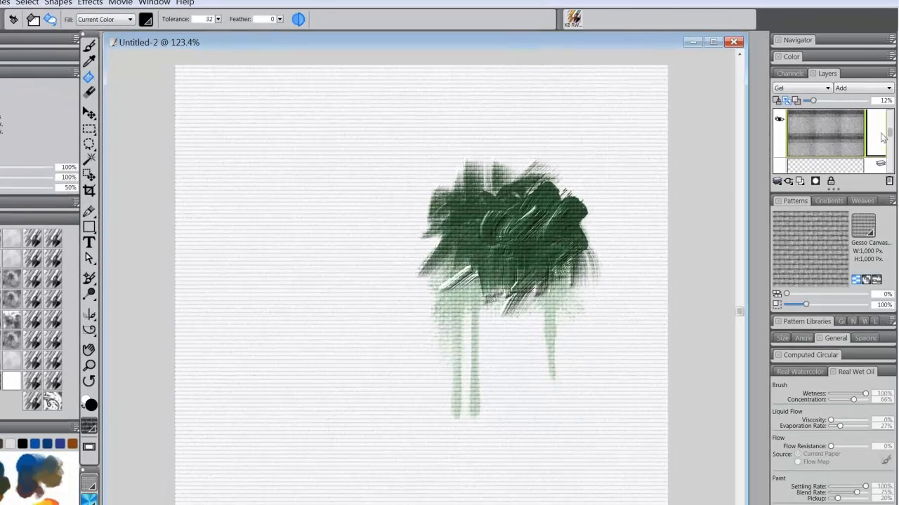
{"action": "left_click", "coordinate": [353, 200]}
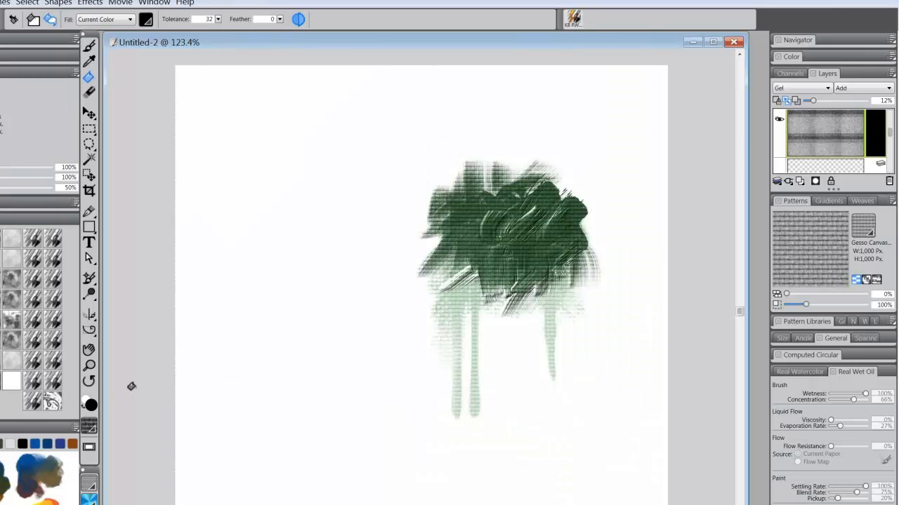
Paint white brush strokes on the Gel layer's mask to reveal irregular patches of texture across the canvas.
{"action": "left_click", "coordinate": [84, 408]}
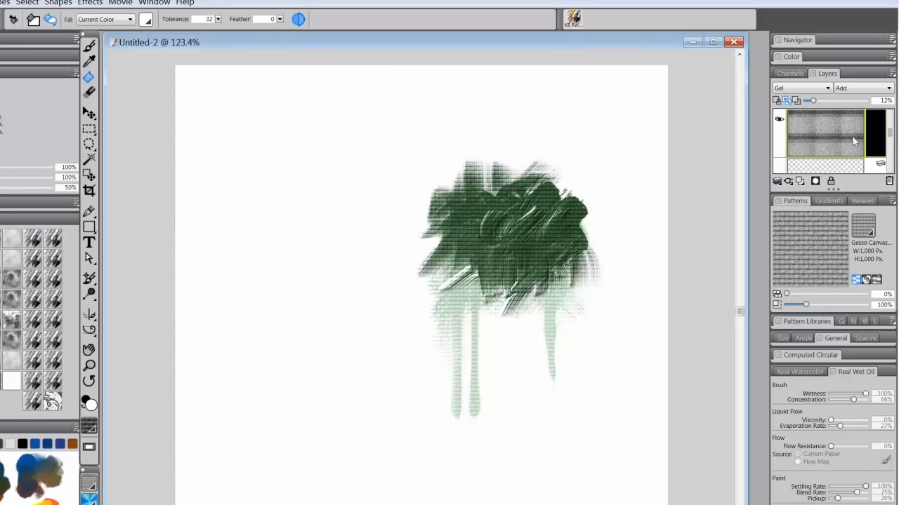
{"action": "left_click", "coordinate": [90, 45]}
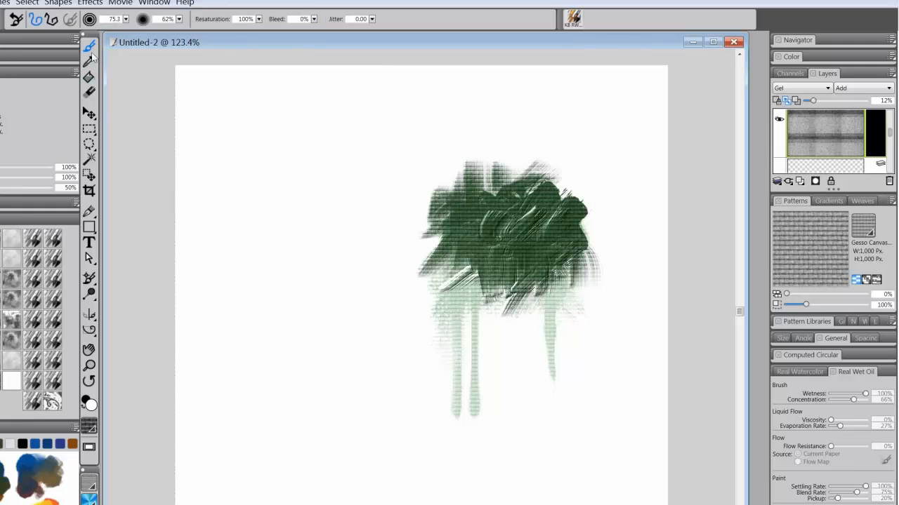
{"action": "mouse_move", "coordinate": [302, 125]}
{"action": "left_mouse_down"}
{"action": "mouse_move", "coordinate": [285, 103]}
{"action": "mouse_move", "coordinate": [267, 122]}
{"action": "mouse_move", "coordinate": [275, 112]}
{"action": "mouse_move", "coordinate": [192, 97]}
{"action": "mouse_move", "coordinate": [322, 82]}
{"action": "mouse_move", "coordinate": [328, 91]}
{"action": "mouse_move", "coordinate": [295, 153]}
{"action": "mouse_move", "coordinate": [286, 206]}
{"action": "mouse_move", "coordinate": [305, 217]}
{"action": "mouse_move", "coordinate": [288, 263]}
{"action": "mouse_move", "coordinate": [280, 171]}
{"action": "mouse_move", "coordinate": [293, 153]}
{"action": "mouse_move", "coordinate": [347, 187]}
{"action": "mouse_move", "coordinate": [379, 118]}
{"action": "mouse_move", "coordinate": [336, 152]}
{"action": "mouse_move", "coordinate": [341, 215]}
{"action": "left_mouse_up"}
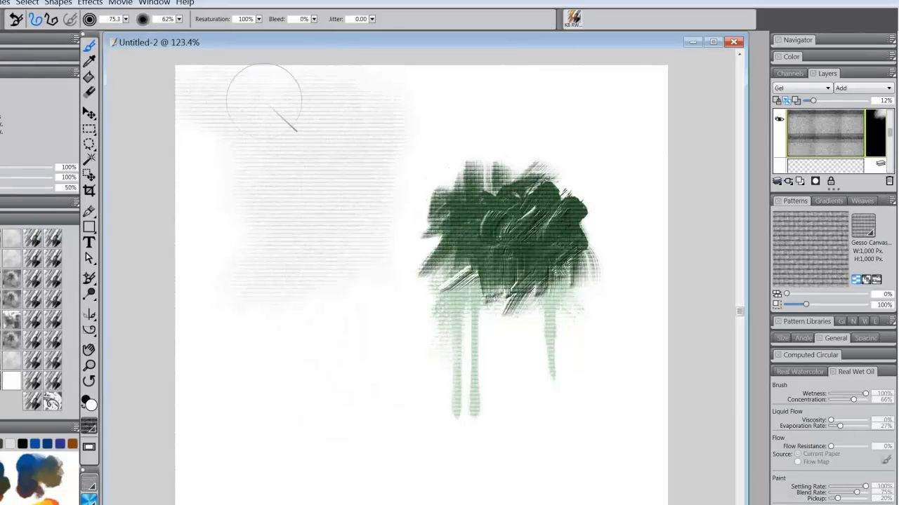
{"action": "mouse_move", "coordinate": [273, 230]}
{"action": "left_mouse_down"}
{"action": "mouse_move", "coordinate": [211, 189]}
{"action": "mouse_move", "coordinate": [226, 211]}
{"action": "mouse_move", "coordinate": [221, 150]}
{"action": "mouse_move", "coordinate": [168, 283]}
{"action": "mouse_move", "coordinate": [225, 346]}
{"action": "mouse_move", "coordinate": [200, 437]}
{"action": "mouse_move", "coordinate": [322, 367]}
{"action": "mouse_move", "coordinate": [289, 447]}
{"action": "mouse_move", "coordinate": [197, 491]}
{"action": "mouse_move", "coordinate": [291, 457]}
{"action": "mouse_move", "coordinate": [537, 469]}
{"action": "mouse_move", "coordinate": [538, 391]}
{"action": "mouse_move", "coordinate": [517, 361]}
{"action": "mouse_move", "coordinate": [501, 433]}
{"action": "mouse_move", "coordinate": [451, 420]}
{"action": "mouse_move", "coordinate": [407, 293]}
{"action": "mouse_move", "coordinate": [393, 192]}
{"action": "mouse_move", "coordinate": [450, 161]}
{"action": "mouse_move", "coordinate": [457, 145]}
{"action": "mouse_move", "coordinate": [490, 136]}
{"action": "mouse_move", "coordinate": [638, 325]}
{"action": "mouse_move", "coordinate": [600, 445]}
{"action": "mouse_move", "coordinate": [653, 502]}
{"action": "left_mouse_up"}
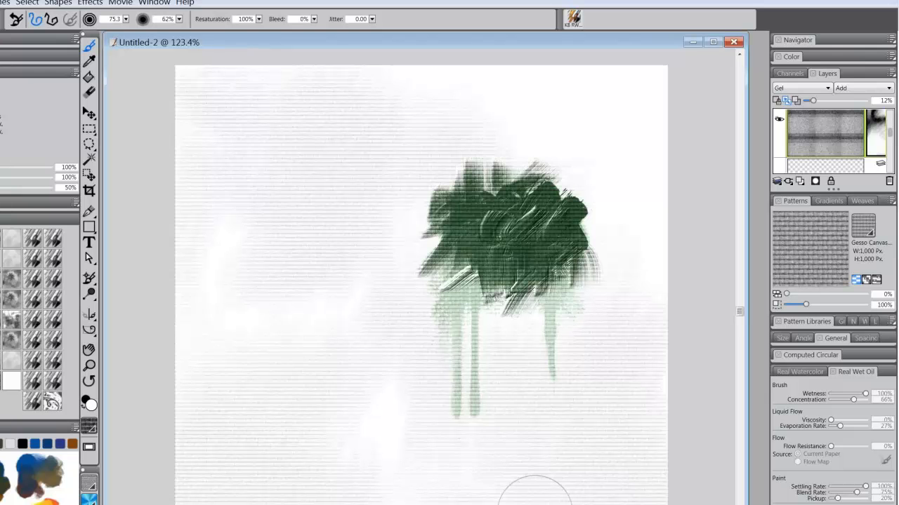
Add a layer mask to the Overlay texture layer and fill it with black using the Current Color fill of the Paint Bucket.
{"action": "left_click_drag", "start_coordinate": [889, 132], "coordinate": [889, 118]}
{"action": "left_click", "coordinate": [877, 140]}
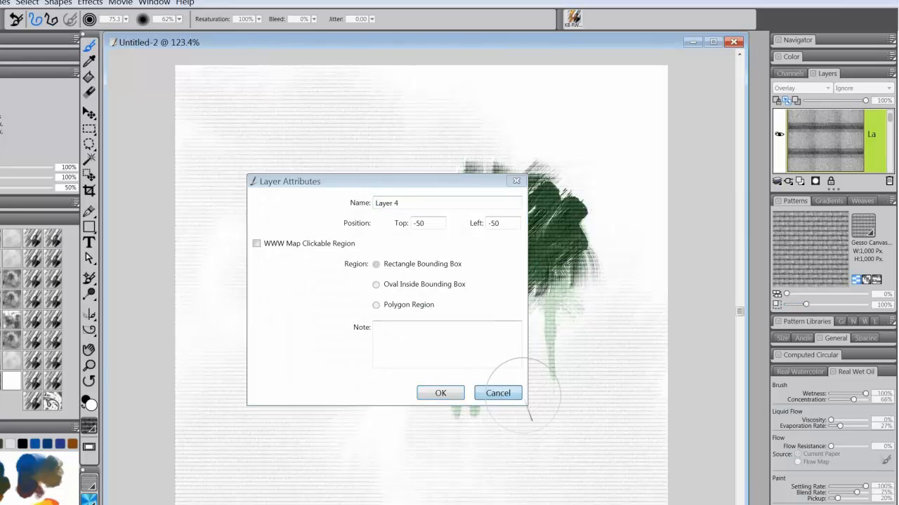
{"action": "left_click", "coordinate": [498, 393]}
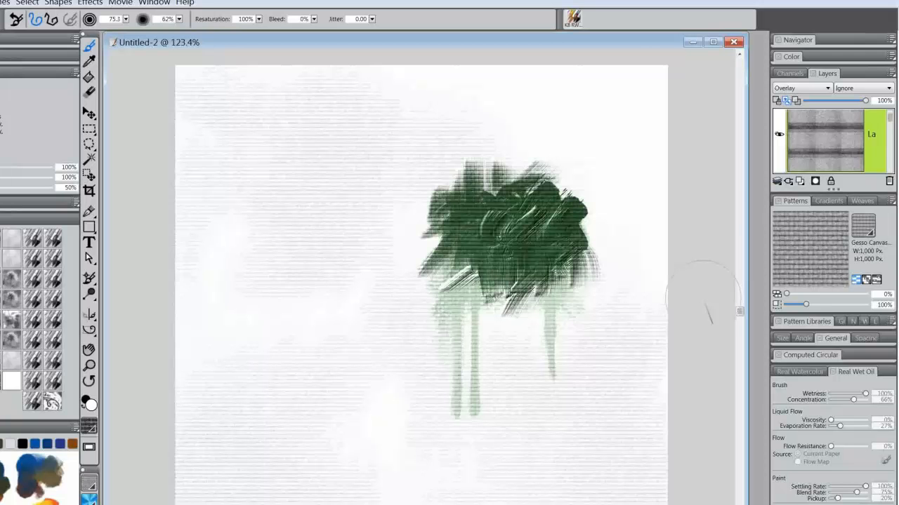
{"action": "key", "text": "shift+x"}
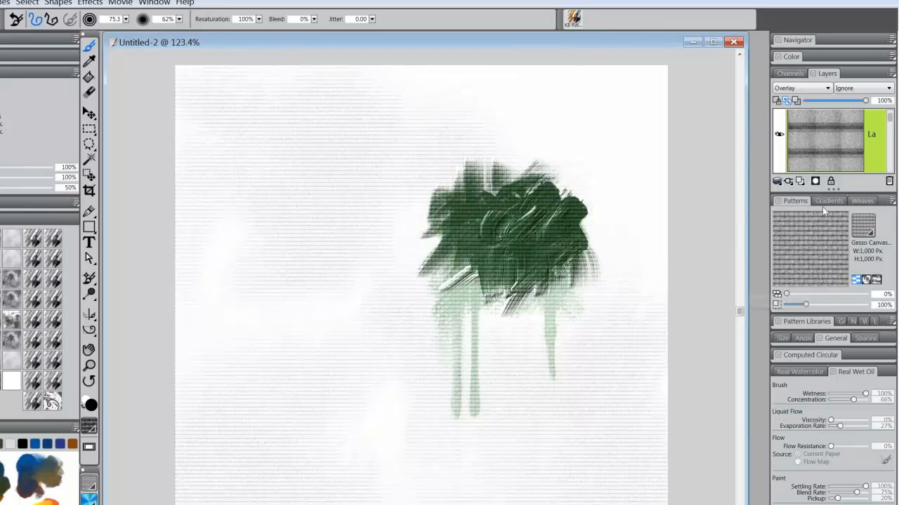
{"action": "left_click", "coordinate": [815, 179]}
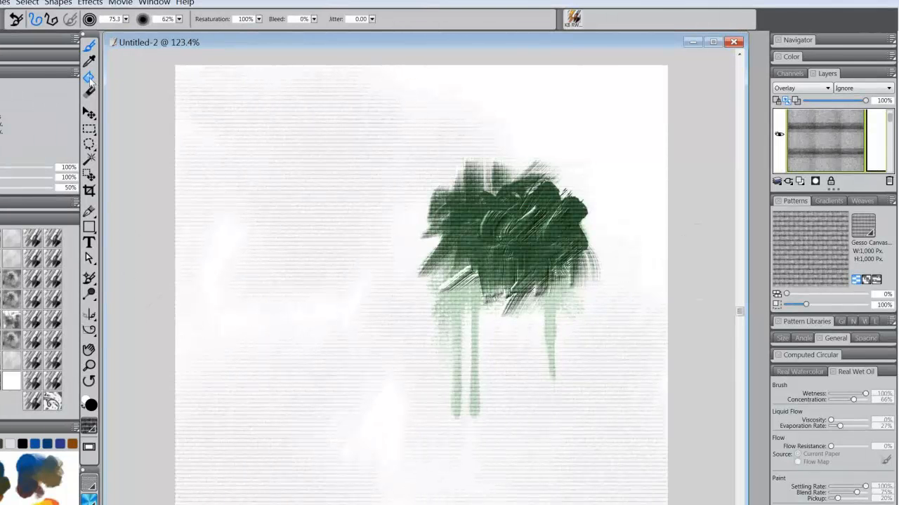
{"action": "left_click", "coordinate": [89, 79]}
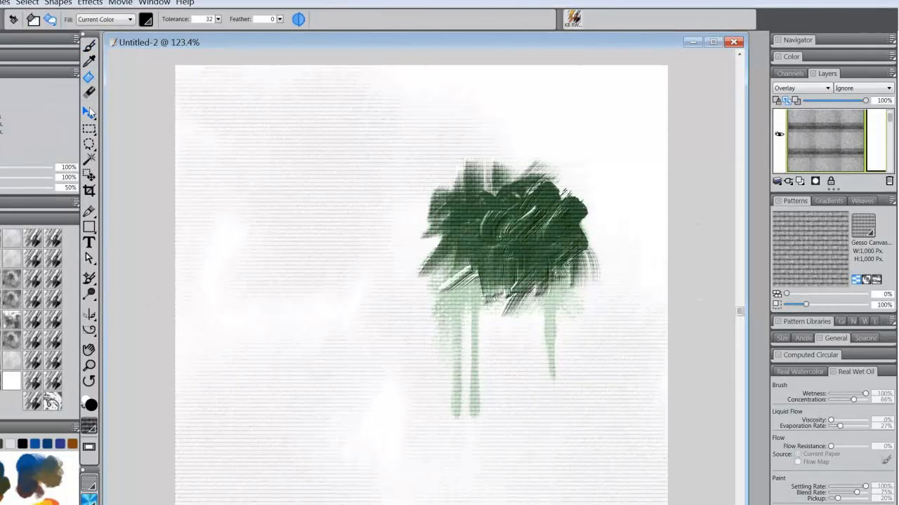
{"action": "left_click", "coordinate": [382, 199]}
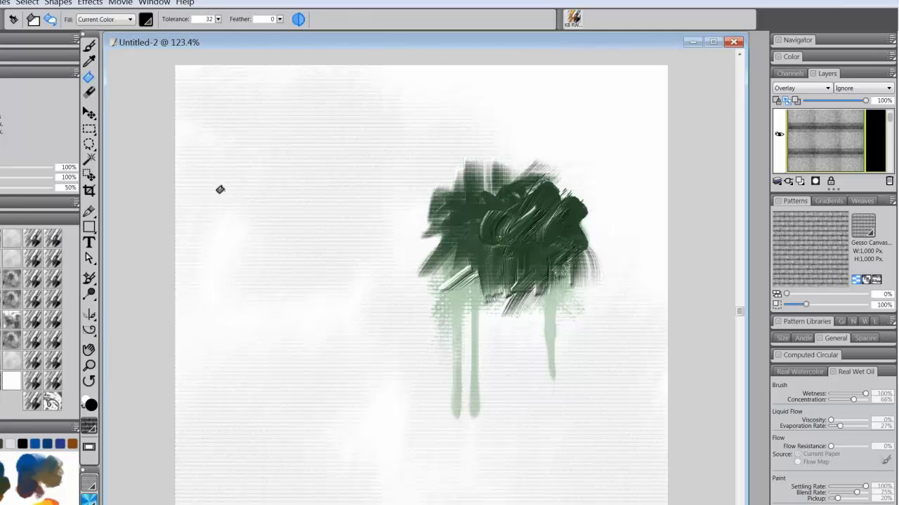
Paint white brush strokes on the Overlay layer's mask to reveal texture around the green brushwork's left side and over the drips.
{"action": "left_click", "coordinate": [90, 47]}
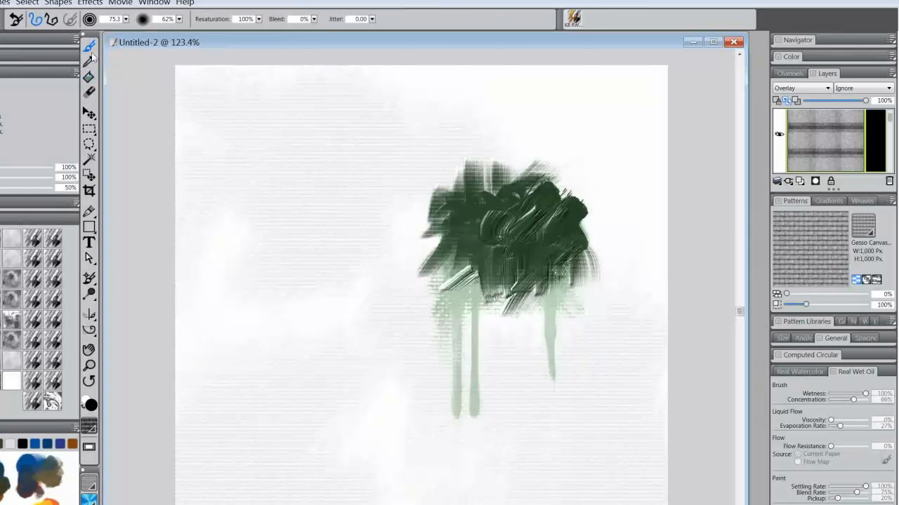
{"action": "left_click", "coordinate": [83, 409]}
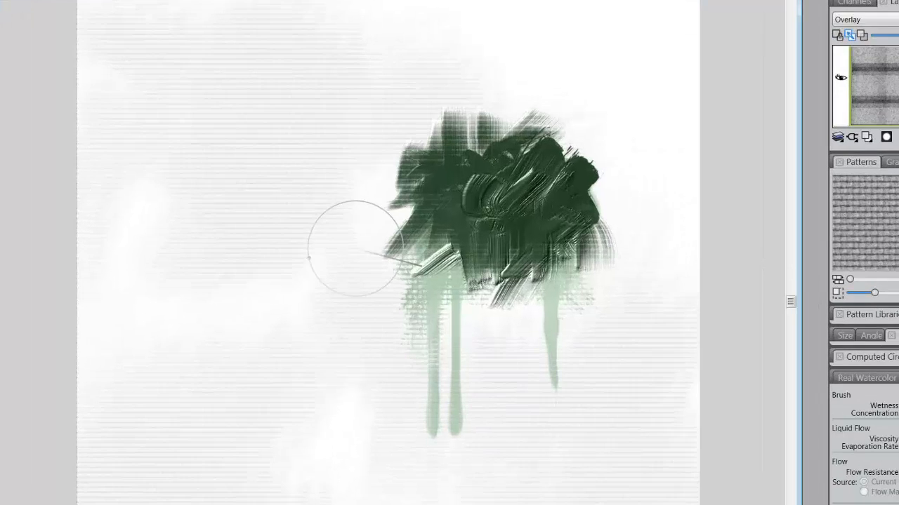
{"action": "left_click_drag", "start_coordinate": [357, 251], "coordinate": [365, 265]}
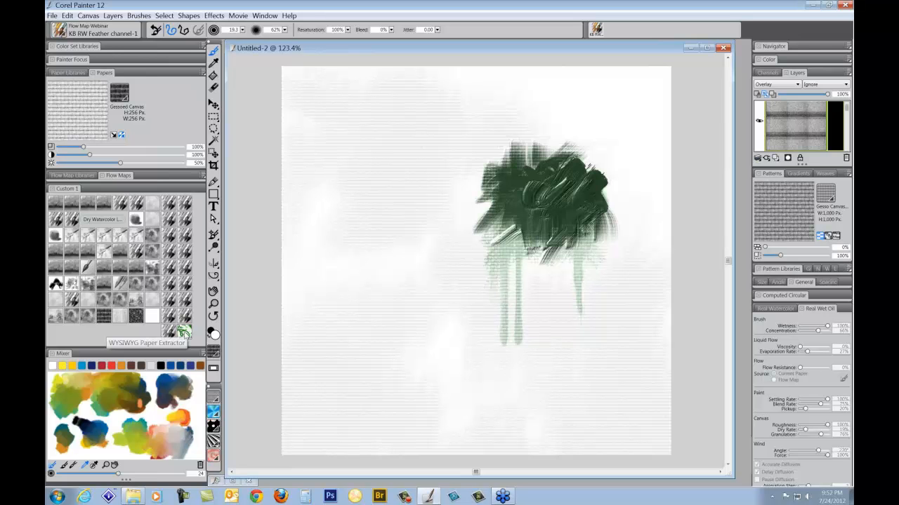
Collapse the Real Wet Oil brush controls and expand the Water brush controls.
{"action": "left_click", "coordinate": [185, 333]}
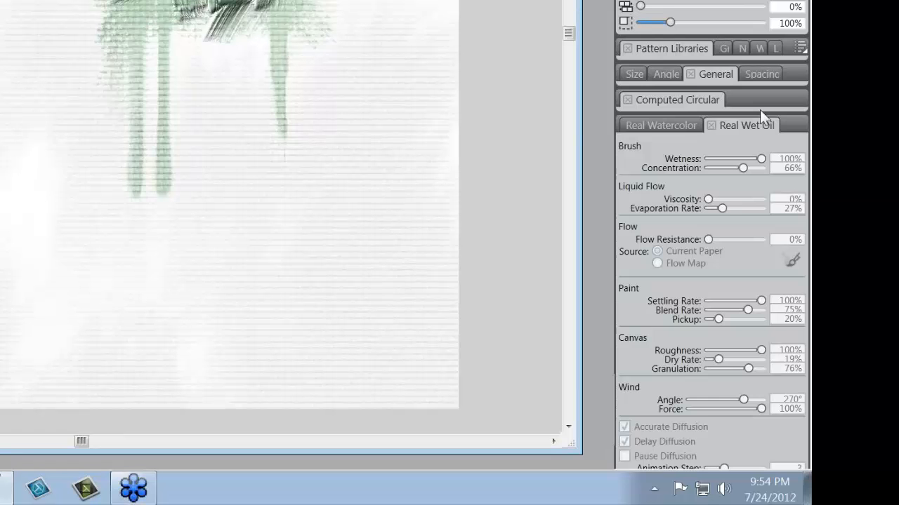
{"action": "left_click", "coordinate": [748, 123]}
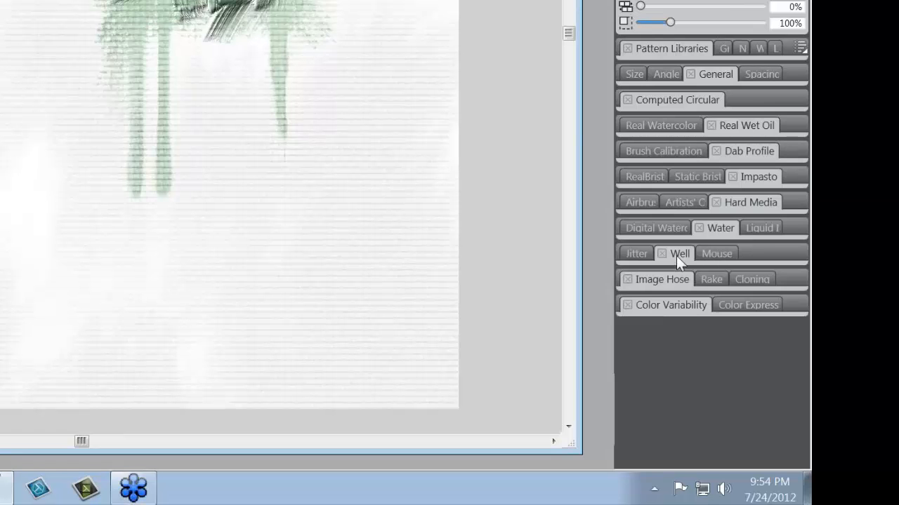
{"action": "left_click", "coordinate": [728, 227]}
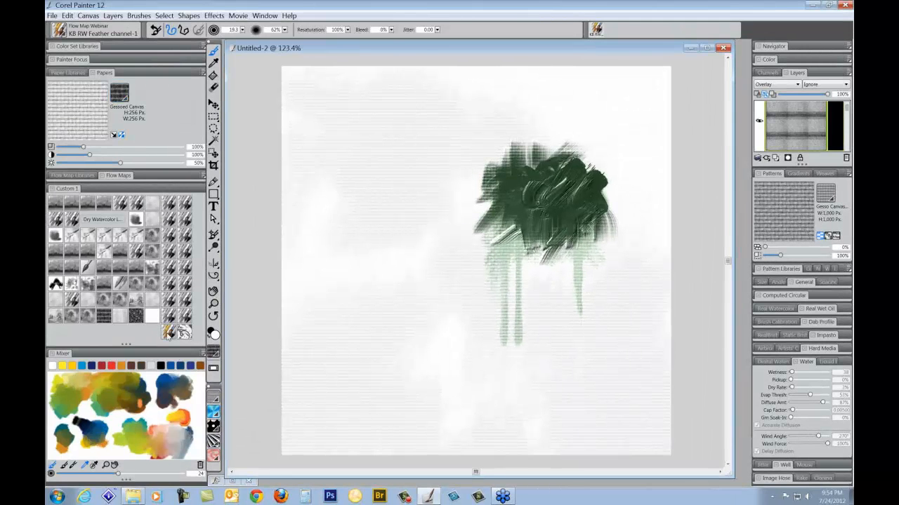
Choose the WC Pencil Blender Wet variant from the Custom 1 palette and review the available watercolor layer commands.
{"action": "left_click", "coordinate": [146, 329]}
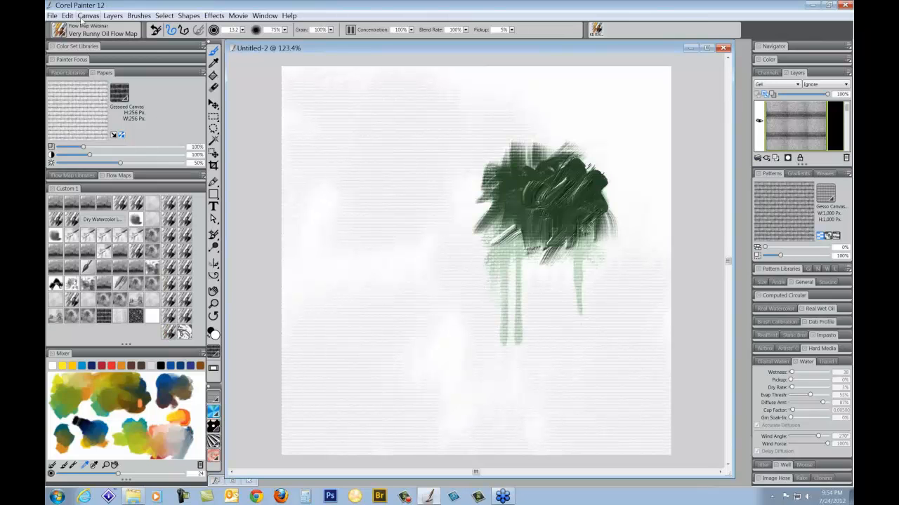
{"action": "left_click", "coordinate": [113, 16]}
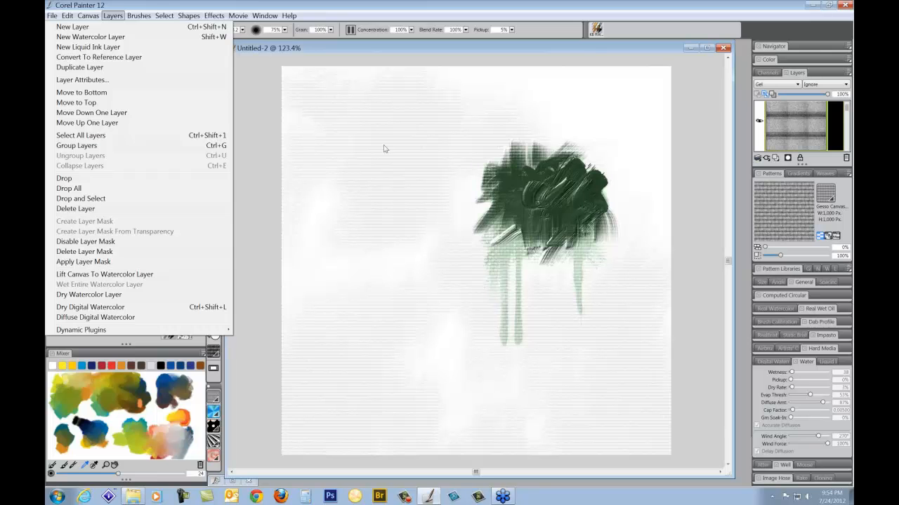
{"action": "left_click", "coordinate": [261, 226]}
{"action": "left_click", "coordinate": [544, 287]}
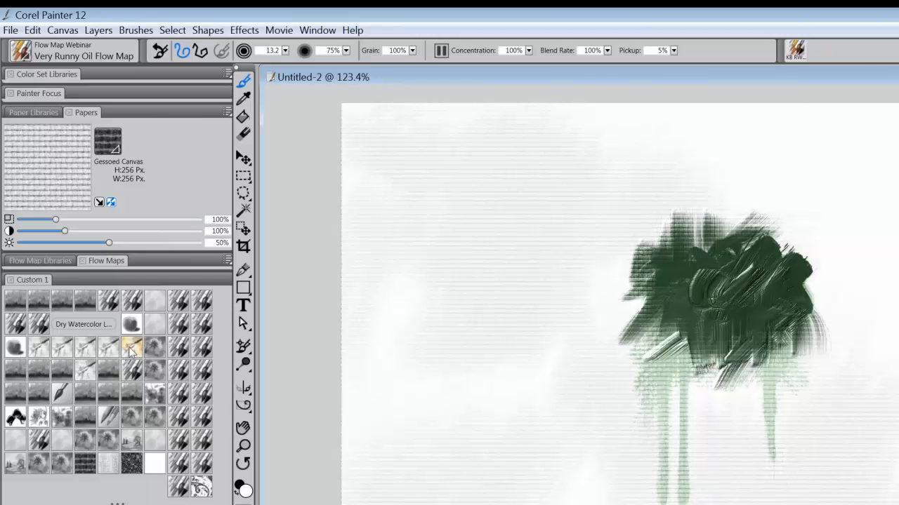
{"action": "left_click", "coordinate": [131, 350]}
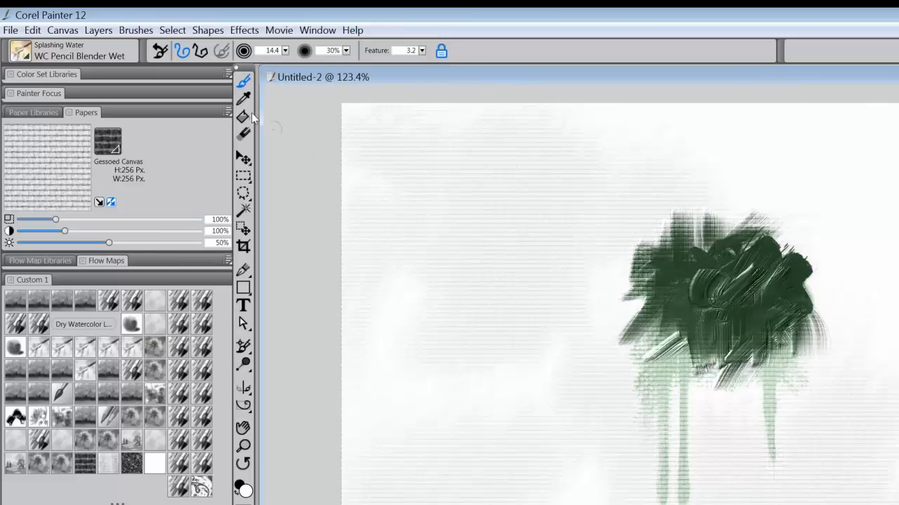
{"action": "left_click", "coordinate": [102, 33]}
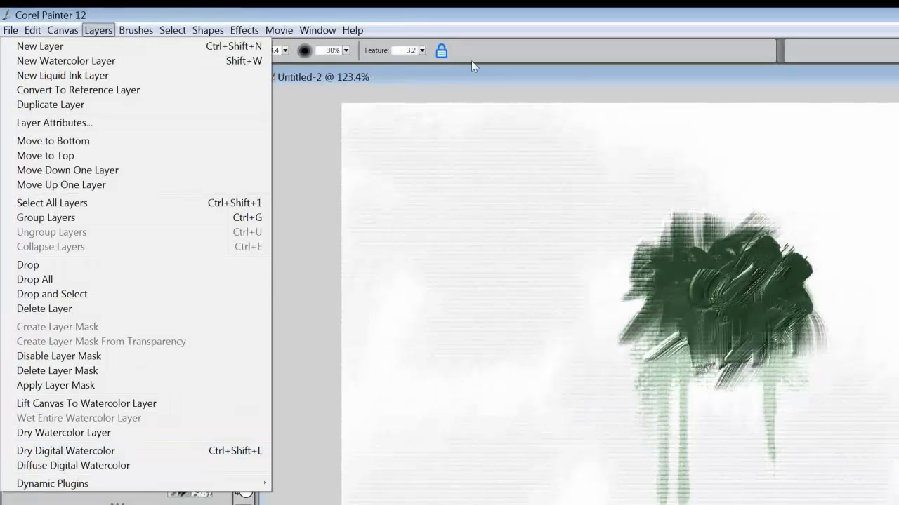
{"action": "left_click", "coordinate": [499, 70]}
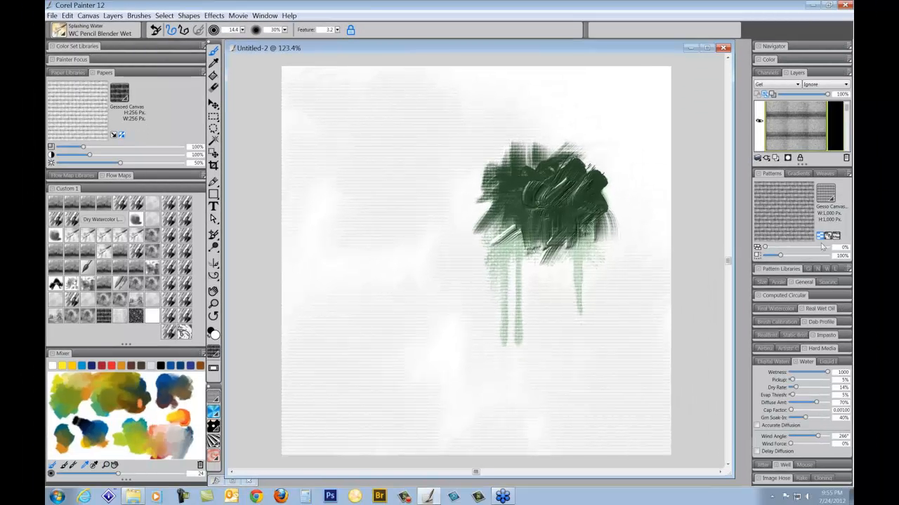
Undo the accidental deletion of the Overlay layer's mask, and float and enlarge the Layers palette so the whole layer stack shows.
{"action": "left_click", "coordinate": [846, 159]}
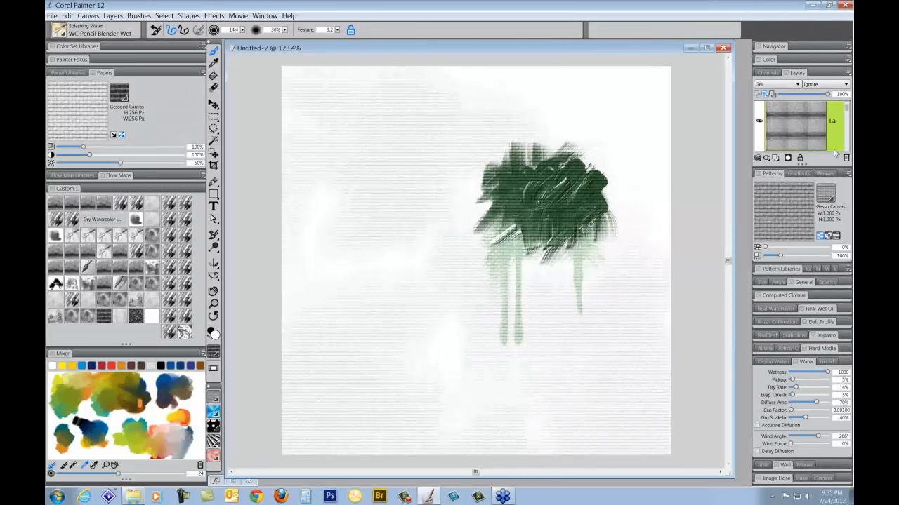
{"action": "key", "text": "ctrl+z"}
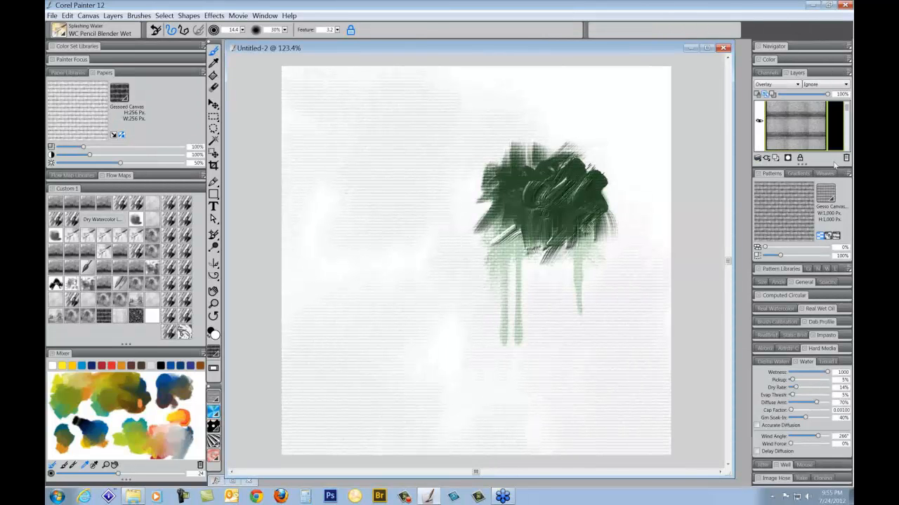
{"action": "left_click_drag", "start_coordinate": [846, 107], "coordinate": [847, 117]}
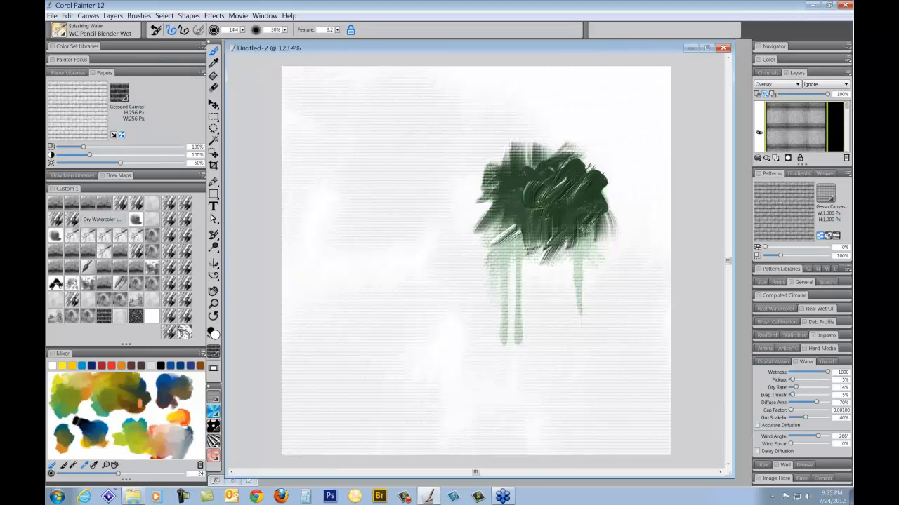
{"action": "left_click_drag", "start_coordinate": [797, 73], "coordinate": [273, 81]}
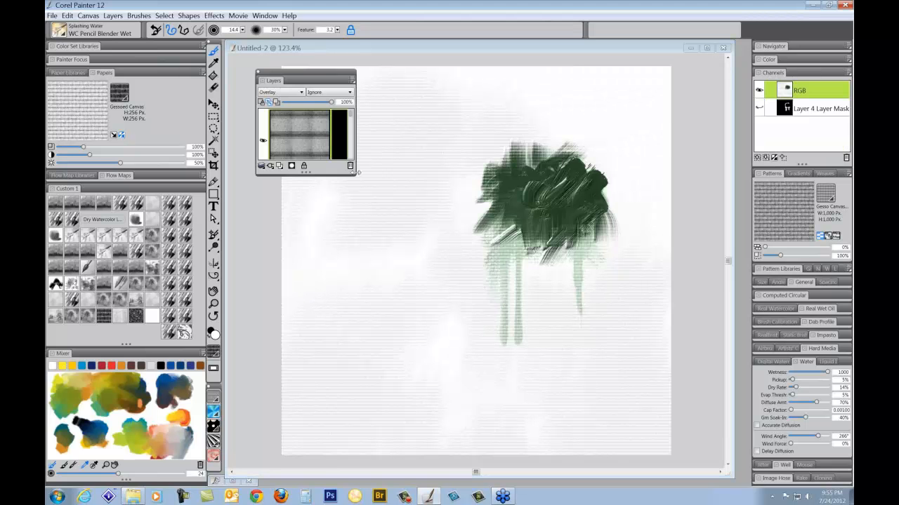
{"action": "left_click_drag", "start_coordinate": [356, 172], "coordinate": [460, 411]}
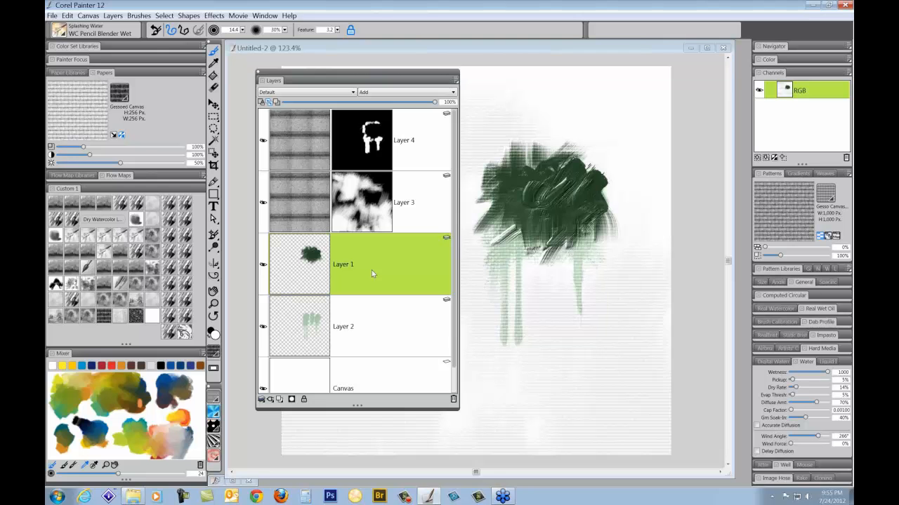
Drop Layer 2, which holds the pale green drips, onto the Canvas.
{"action": "left_click", "coordinate": [112, 15]}
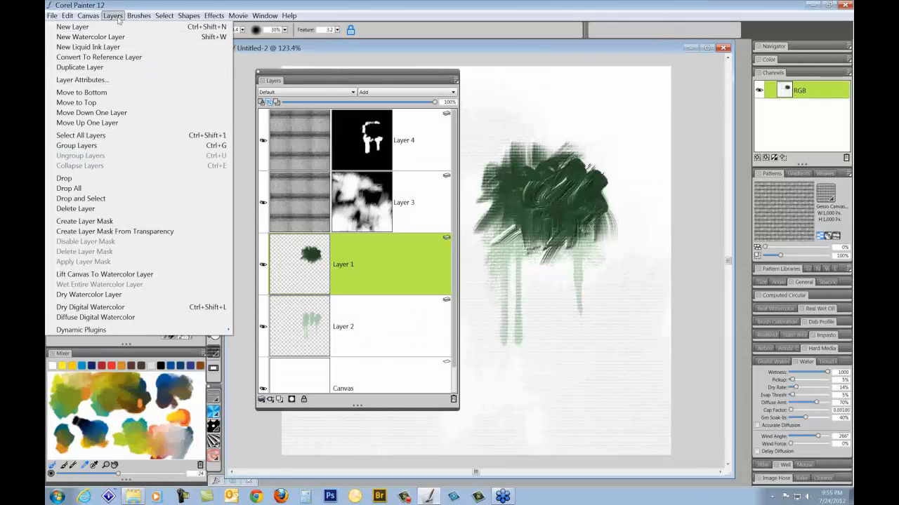
{"action": "left_click", "coordinate": [499, 61]}
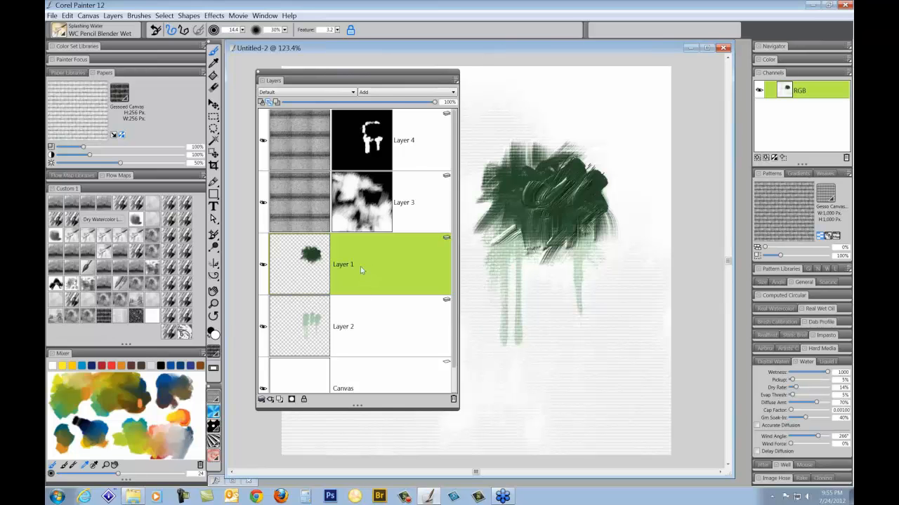
{"action": "left_click", "coordinate": [259, 401]}
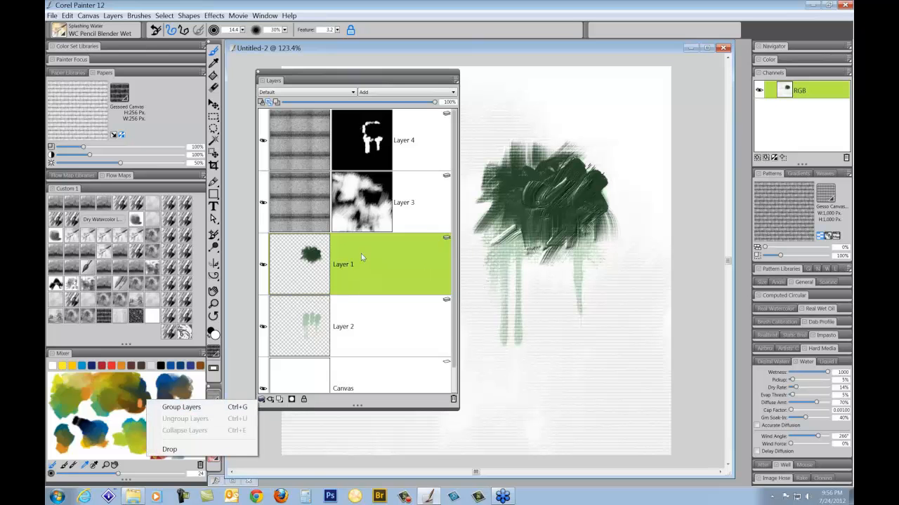
{"action": "left_click", "coordinate": [312, 321]}
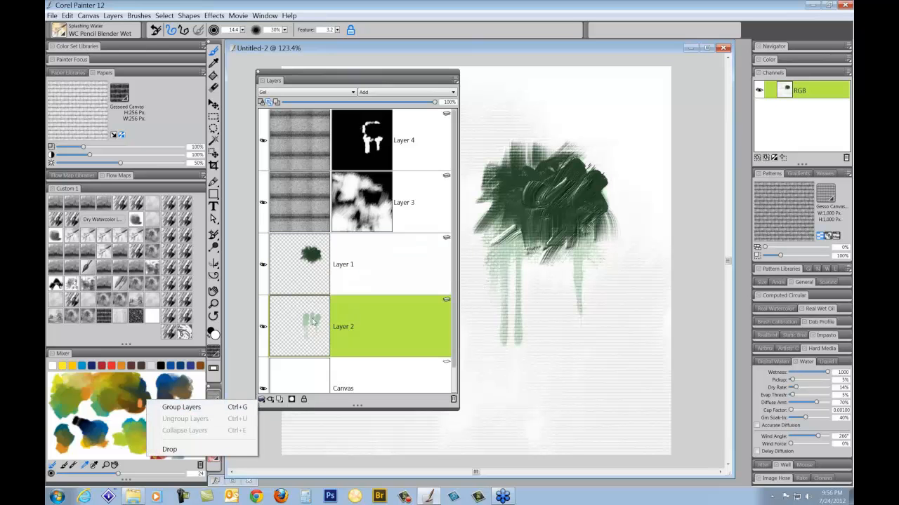
{"action": "left_click", "coordinate": [260, 401]}
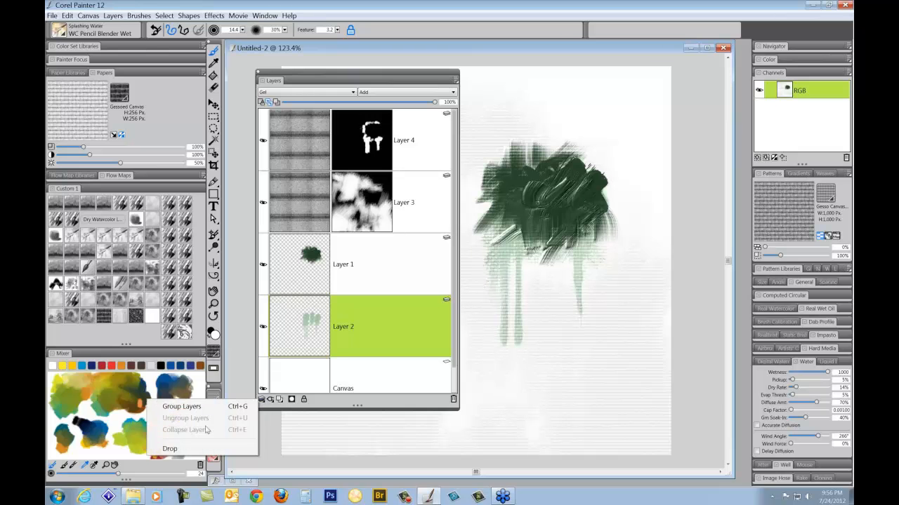
{"action": "left_click", "coordinate": [172, 449]}
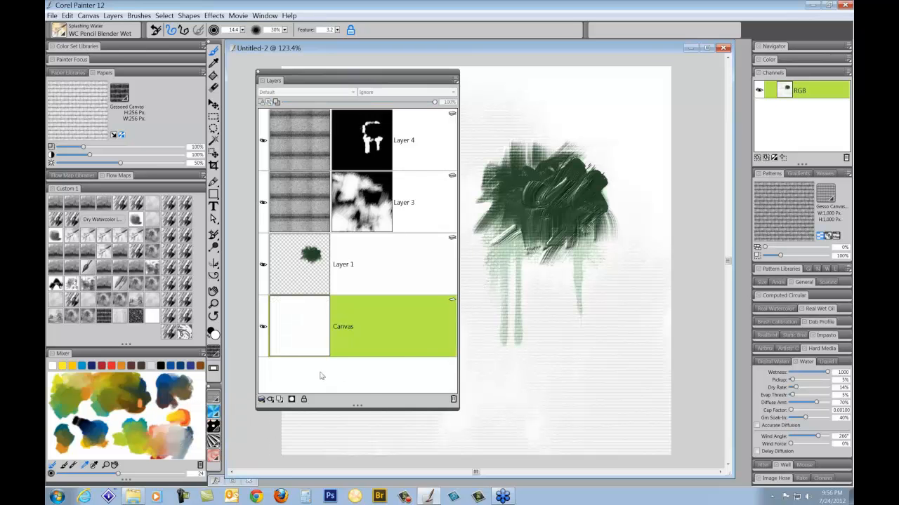
Try lifting the Canvas to a watercolor layer and wetting that entire layer, and undo both operations.
{"action": "left_click", "coordinate": [111, 16]}
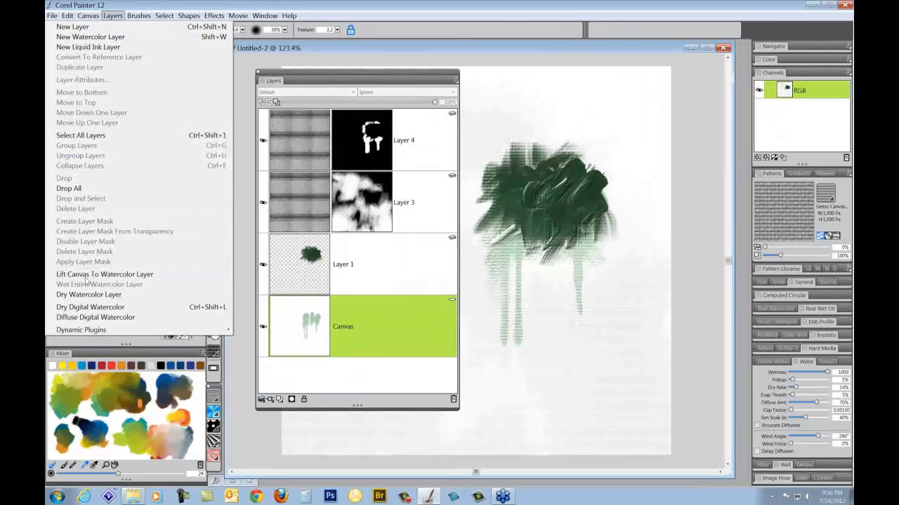
{"action": "left_click", "coordinate": [89, 275]}
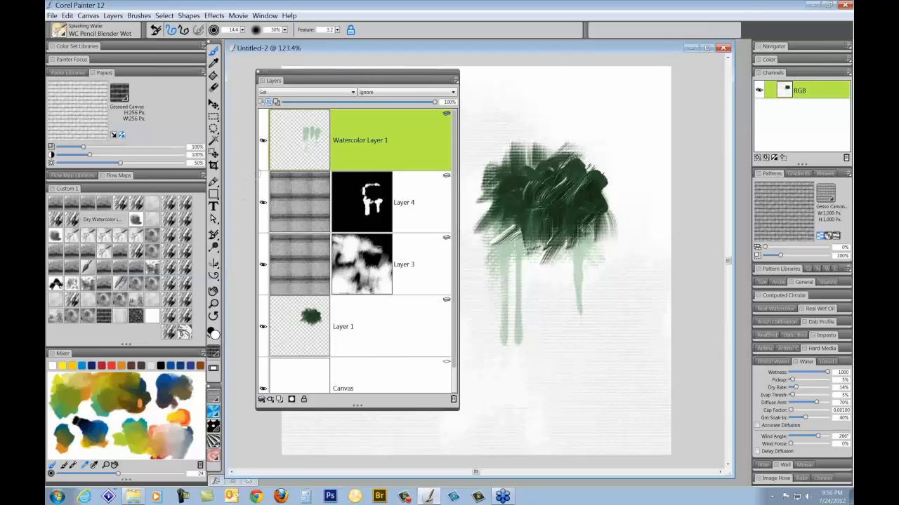
{"action": "left_click", "coordinate": [115, 15]}
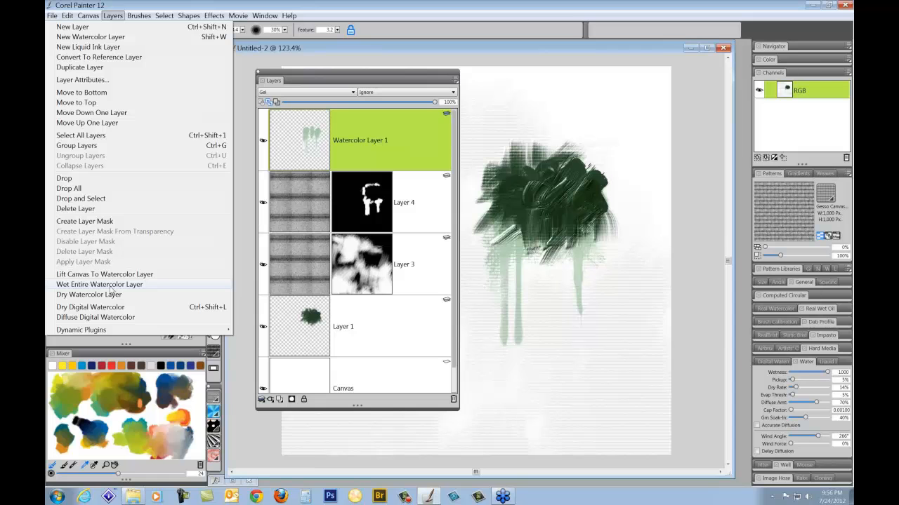
{"action": "left_click", "coordinate": [110, 285]}
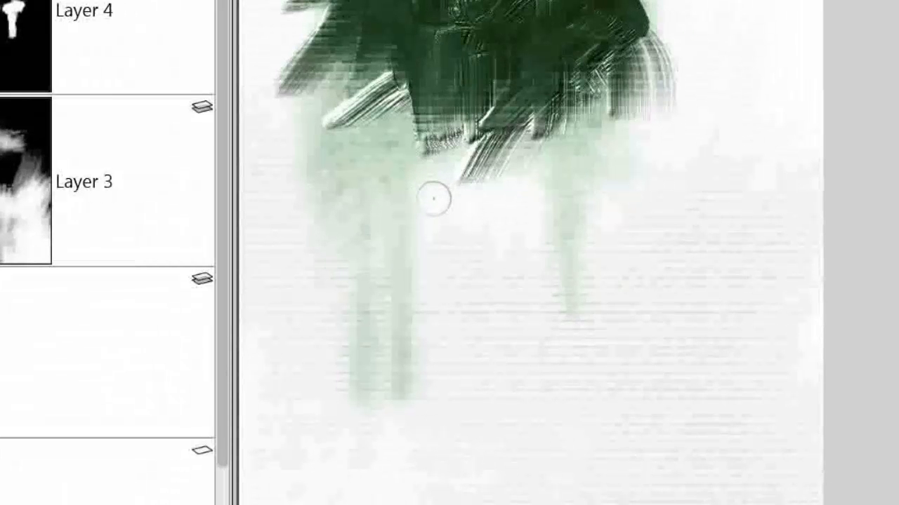
{"action": "key", "text": "ctrl+z"}
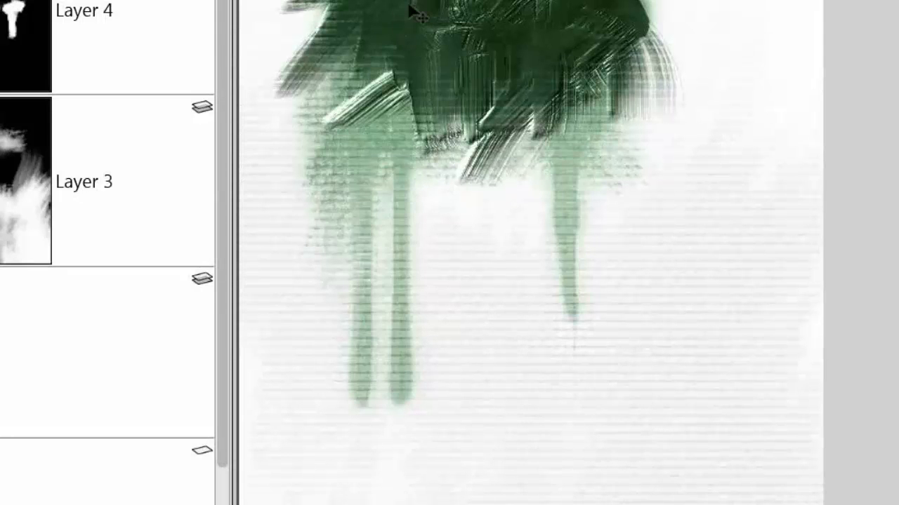
{"action": "key", "text": "ctrl+z"}
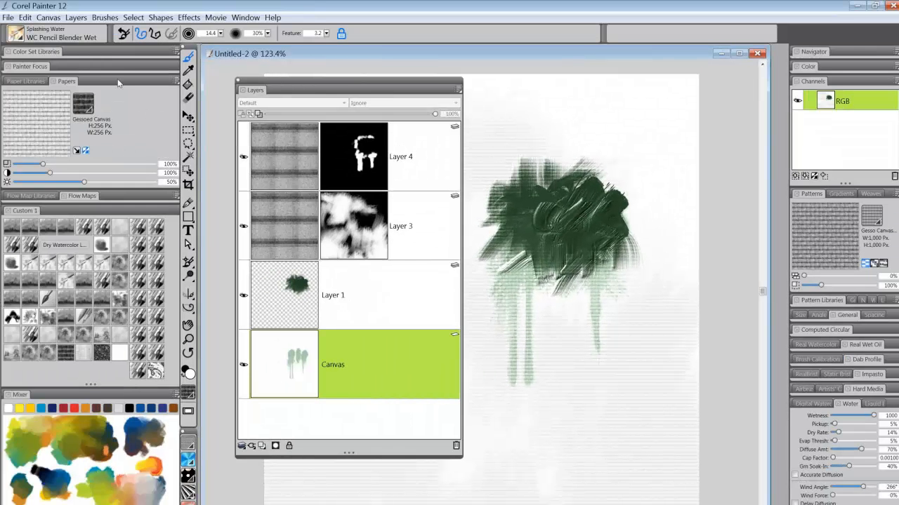
Lift the Canvas with the pale green drips to a watercolor layer and choose the Very Wet 07 brush variant.
{"action": "left_click", "coordinate": [75, 17]}
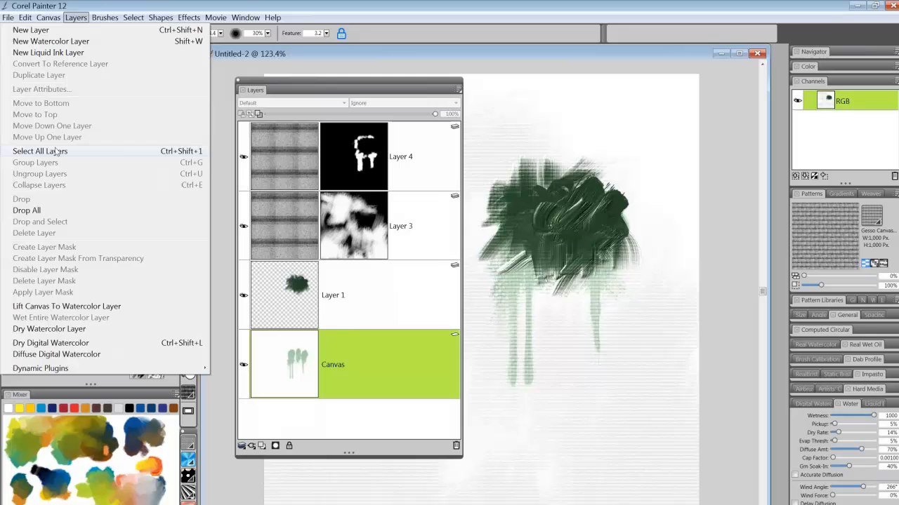
{"action": "left_click", "coordinate": [54, 307]}
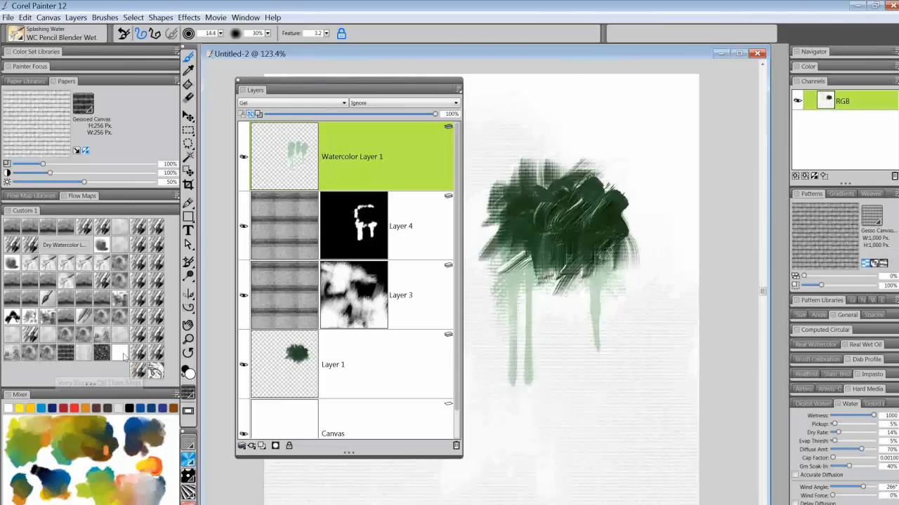
{"action": "left_click", "coordinate": [83, 298]}
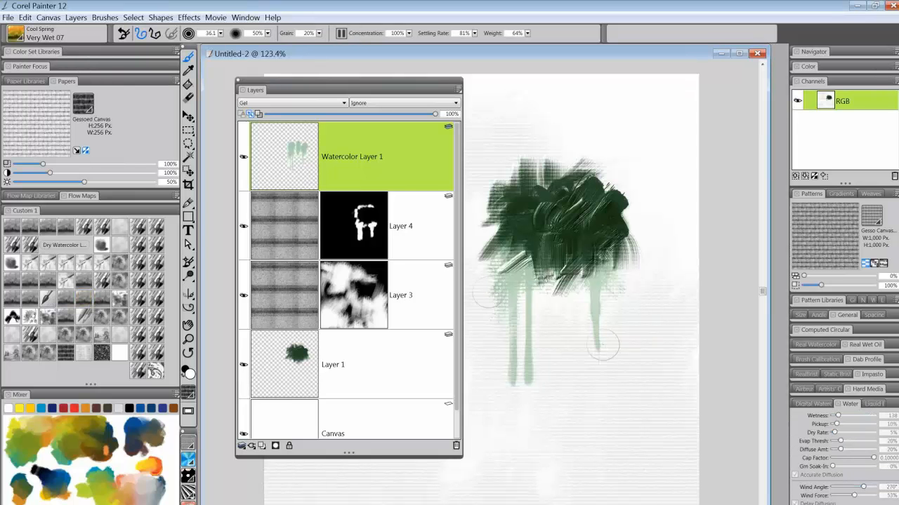
Show the Real Watercolor brush settings in place of the Water settings and review the available watercolor layer commands.
{"action": "left_click", "coordinate": [852, 405]}
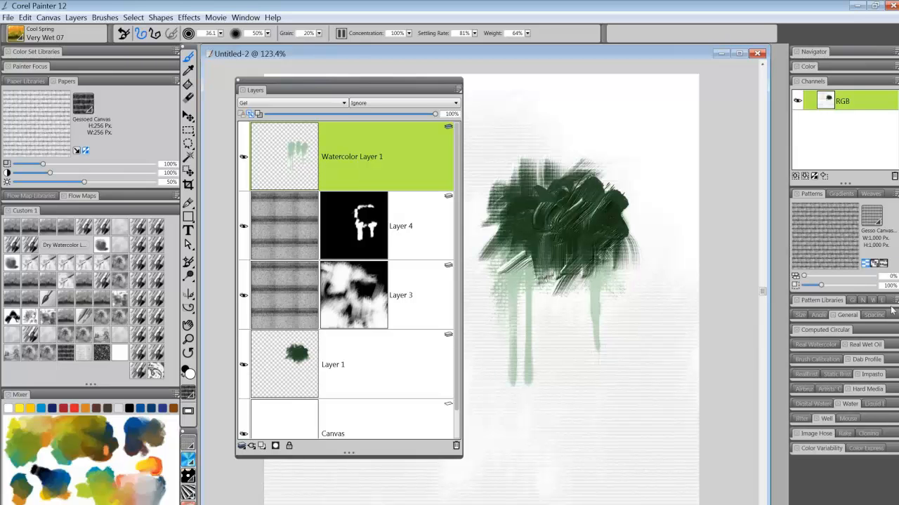
{"action": "left_click", "coordinate": [818, 346]}
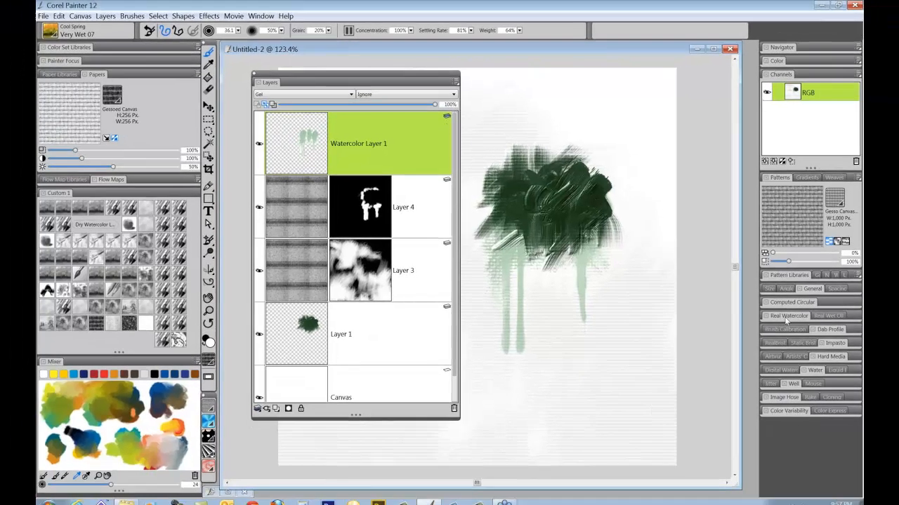
{"action": "left_click", "coordinate": [785, 318]}
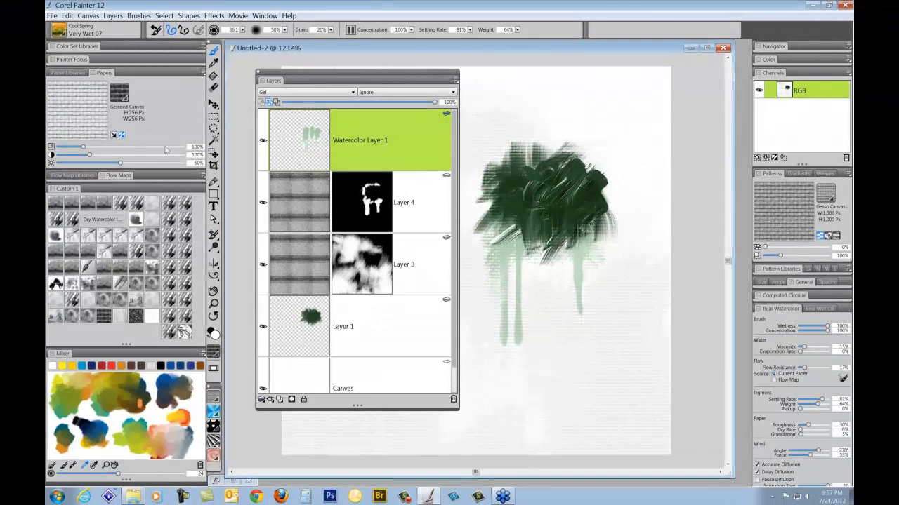
{"action": "left_click", "coordinate": [113, 17]}
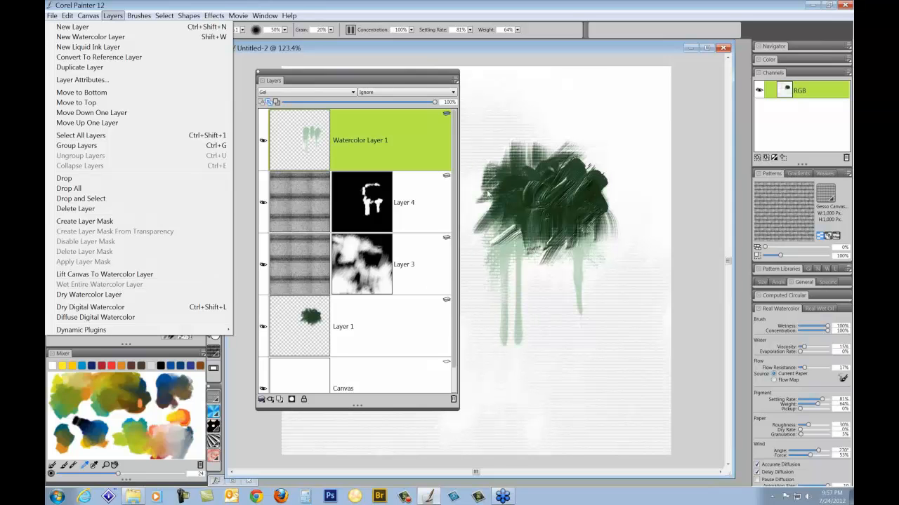
{"action": "left_click", "coordinate": [386, 70]}
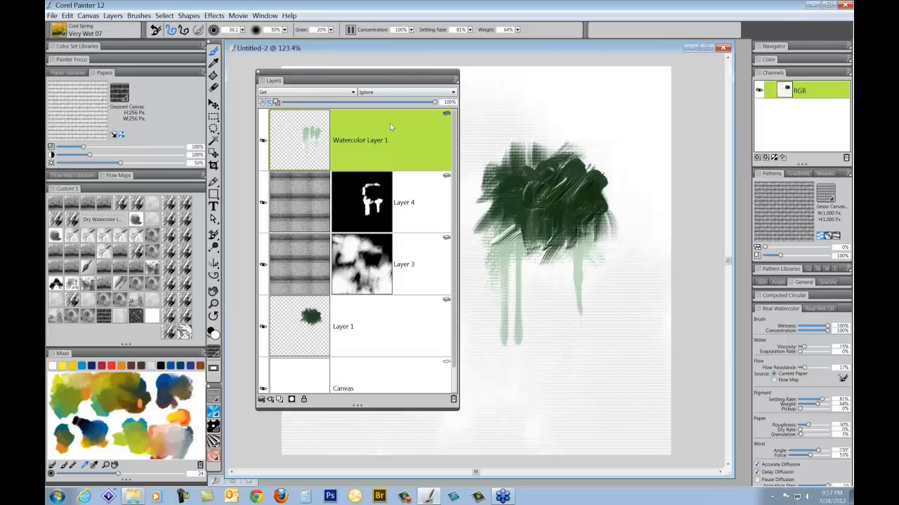
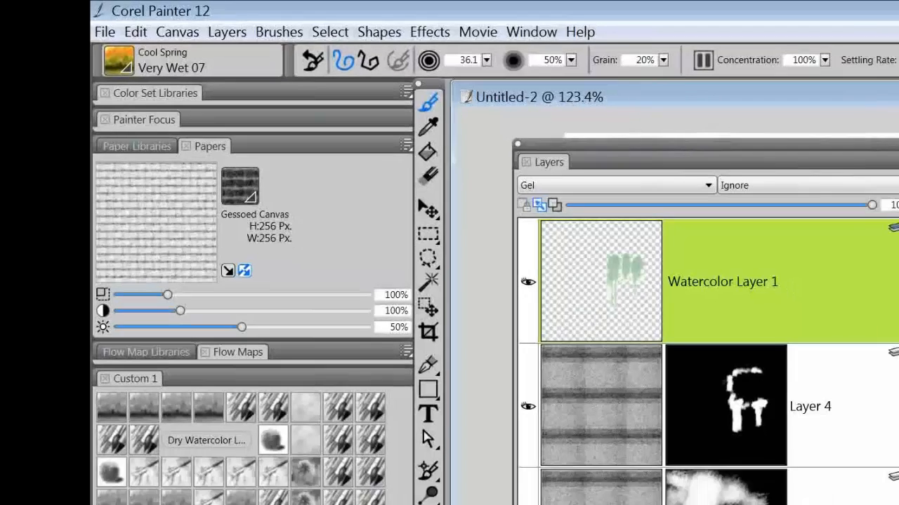
Using SA Impasto 14-M on Layer 1, sample the dark green and extend the paint blob's right side with thick strokes.
{"action": "left_click", "coordinate": [290, 396]}
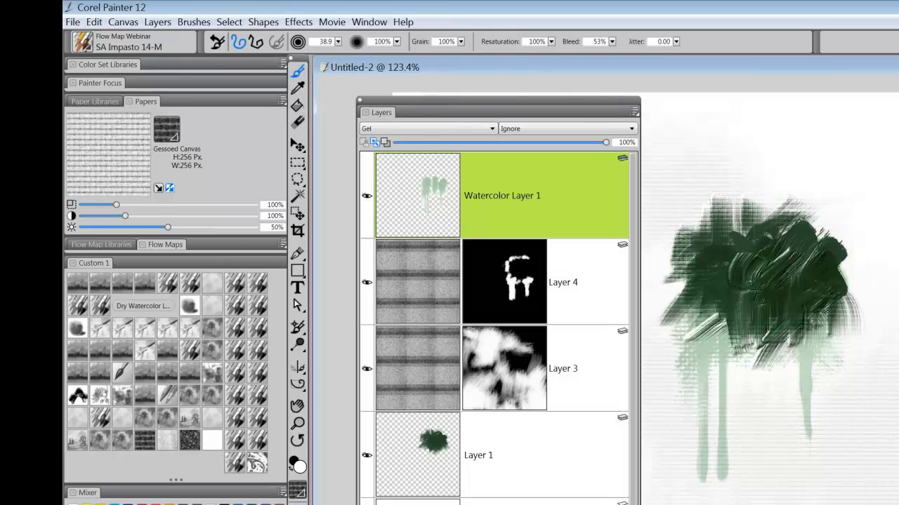
{"action": "left_click", "coordinate": [528, 453]}
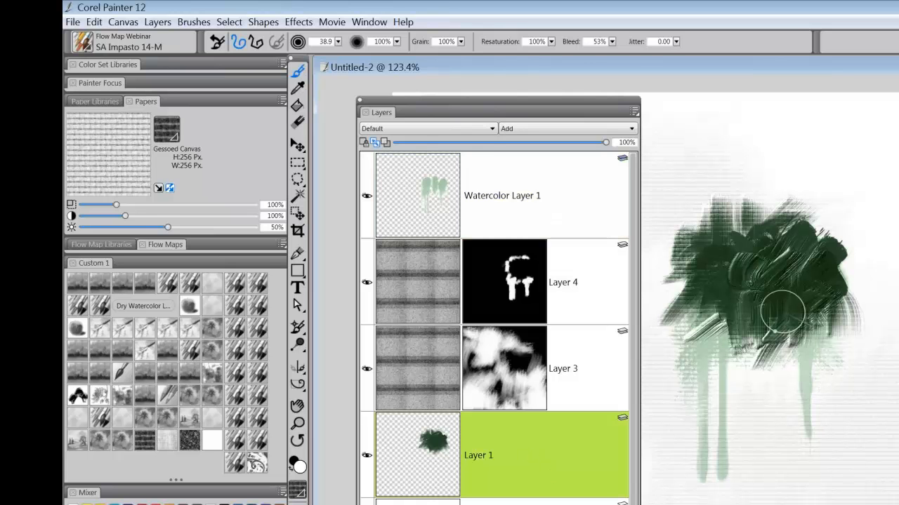
{"action": "mouse_move", "coordinate": [849, 260]}
{"action": "left_mouse_down"}
{"action": "mouse_move", "coordinate": [870, 270]}
{"action": "mouse_move", "coordinate": [867, 292]}
{"action": "mouse_move", "coordinate": [865, 280]}
{"action": "left_mouse_up"}
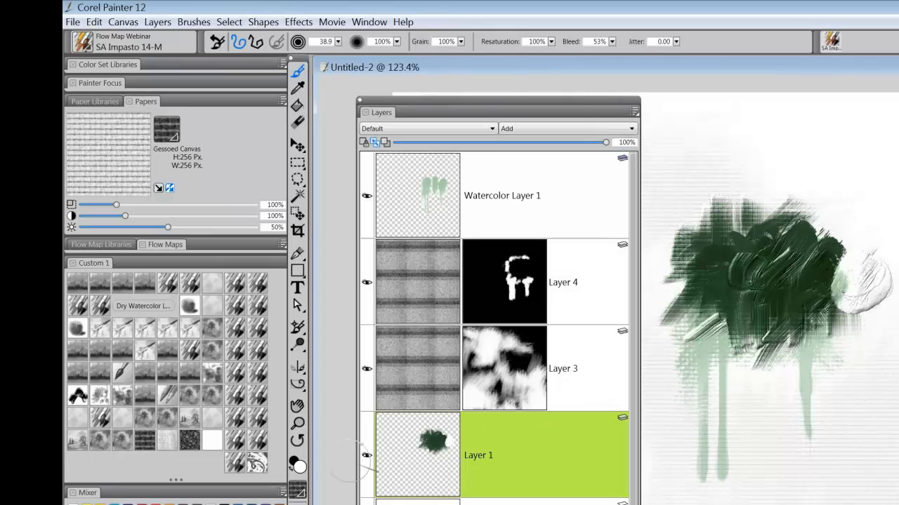
{"action": "left_click", "coordinate": [769, 280], "text": "alt"}
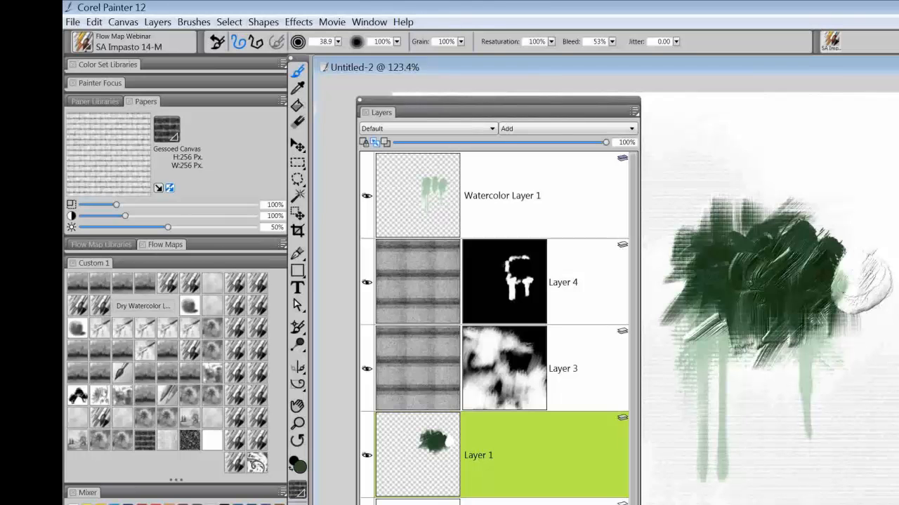
{"action": "mouse_move", "coordinate": [850, 253]}
{"action": "left_mouse_down"}
{"action": "mouse_move", "coordinate": [871, 267]}
{"action": "mouse_move", "coordinate": [862, 281]}
{"action": "mouse_move", "coordinate": [873, 291]}
{"action": "mouse_move", "coordinate": [868, 285]}
{"action": "mouse_move", "coordinate": [844, 311]}
{"action": "mouse_move", "coordinate": [838, 301]}
{"action": "mouse_move", "coordinate": [821, 379]}
{"action": "left_mouse_up"}
{"action": "mouse_move", "coordinate": [838, 346]}
{"action": "left_mouse_down"}
{"action": "mouse_move", "coordinate": [857, 346]}
{"action": "mouse_move", "coordinate": [871, 379]}
{"action": "left_mouse_up"}
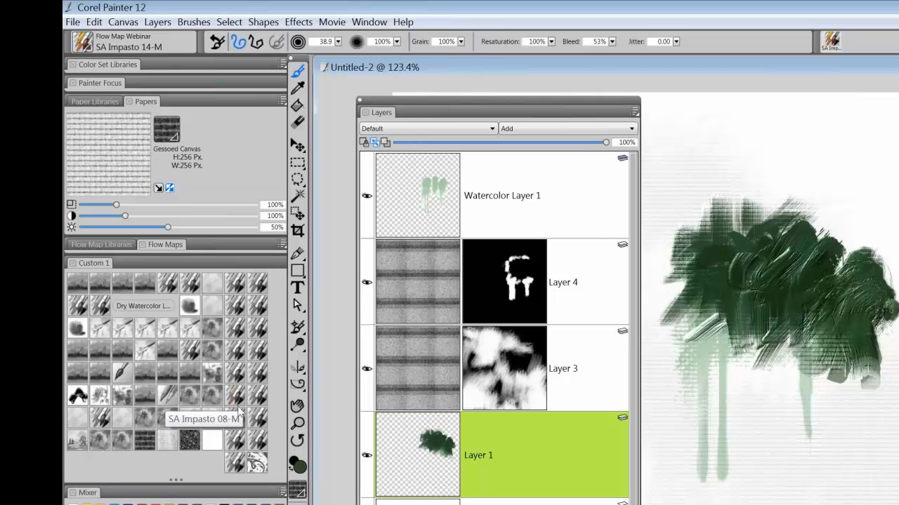
Paint three dark green test strokes below the paint blob with the SA Impasto 08-M-N variant.
{"action": "left_click", "coordinate": [236, 374]}
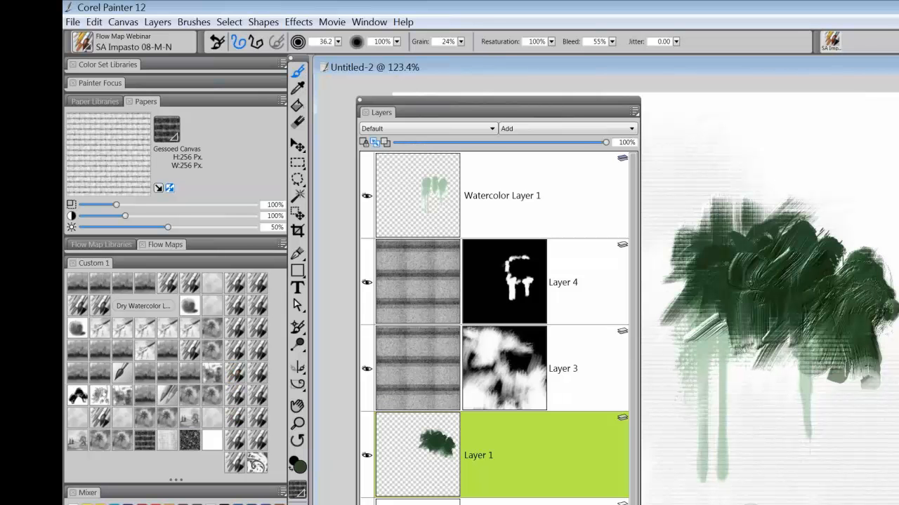
{"action": "left_click_drag", "start_coordinate": [783, 399], "coordinate": [744, 500]}
{"action": "left_click_drag", "start_coordinate": [843, 405], "coordinate": [817, 491]}
{"action": "mouse_move", "coordinate": [881, 399]}
{"action": "left_mouse_down"}
{"action": "mouse_move", "coordinate": [838, 503]}
{"action": "mouse_move", "coordinate": [829, 475]}
{"action": "mouse_move", "coordinate": [843, 425]}
{"action": "left_mouse_up"}
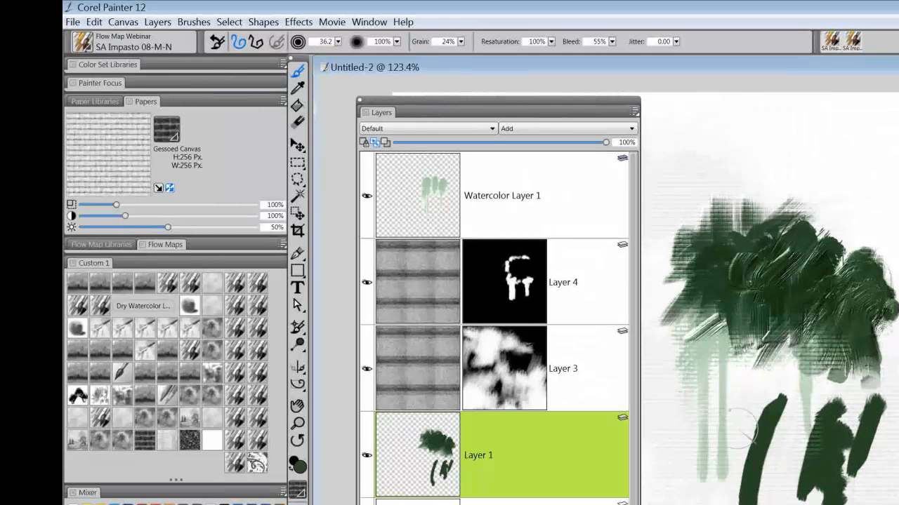
Switch to the SA Impasto 08-M variant and undo the test strokes below the paint blob.
{"action": "left_click", "coordinate": [237, 399]}
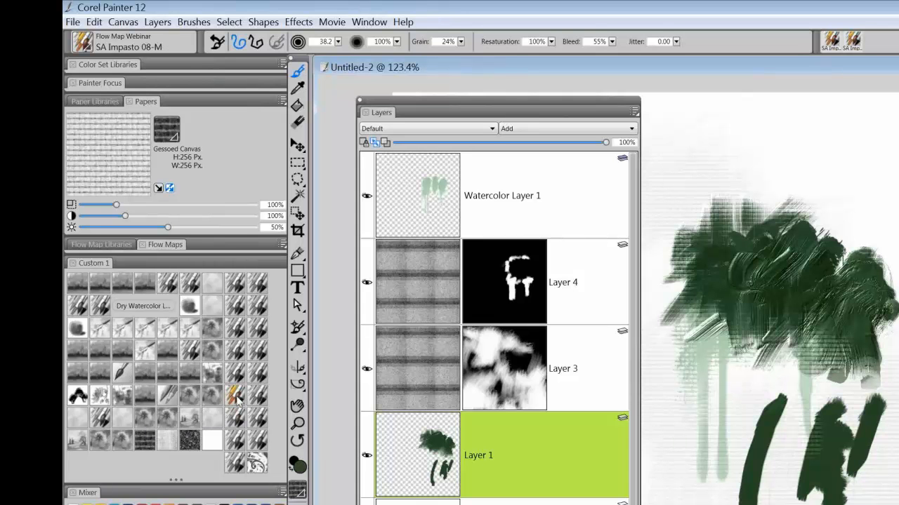
{"action": "key", "text": "ctrl+z"}
{"action": "key", "text": "ctrl+z"}
{"action": "key", "text": "ctrl+z"}
{"action": "key", "text": "ctrl+z"}
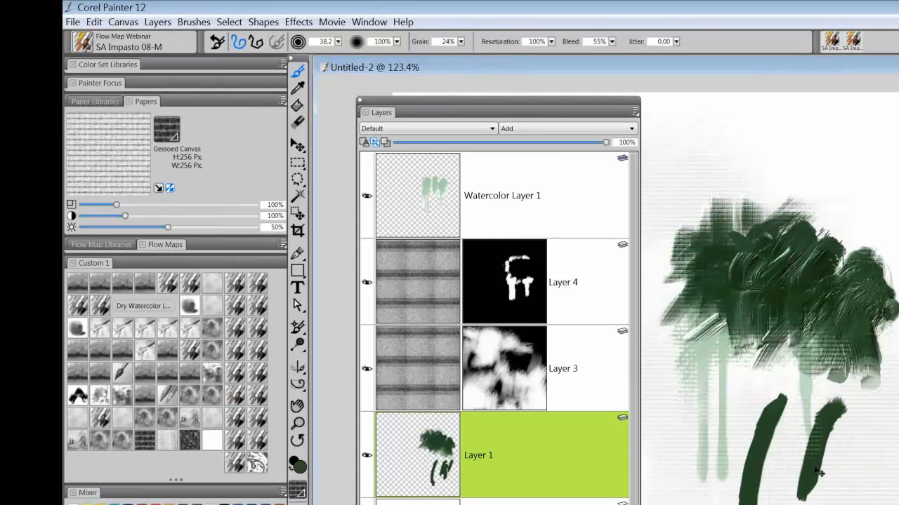
{"action": "key", "text": "ctrl+z"}
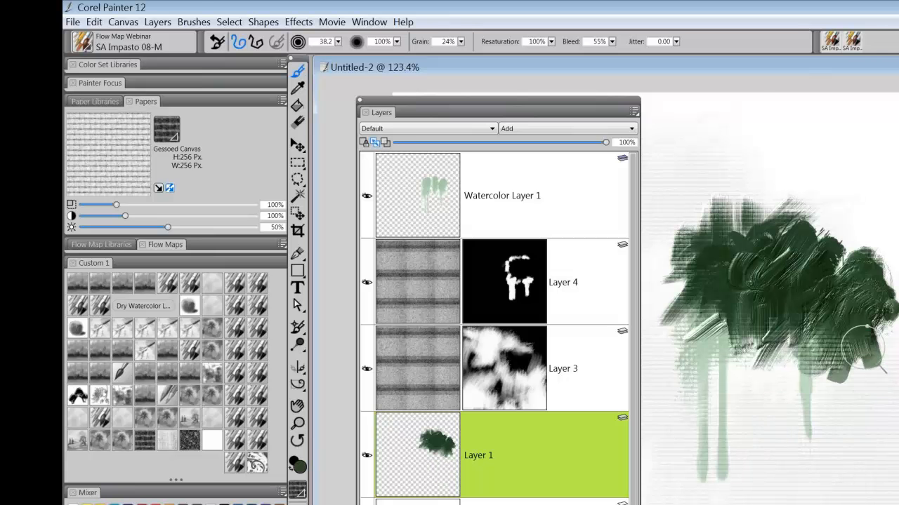
Paint a short dark green stroke below the blob, and thin strands and a thick dab above its right side blended downward.
{"action": "mouse_move", "coordinate": [773, 435]}
{"action": "left_mouse_down"}
{"action": "mouse_move", "coordinate": [836, 383]}
{"action": "mouse_move", "coordinate": [785, 416]}
{"action": "mouse_move", "coordinate": [759, 466]}
{"action": "left_mouse_up"}
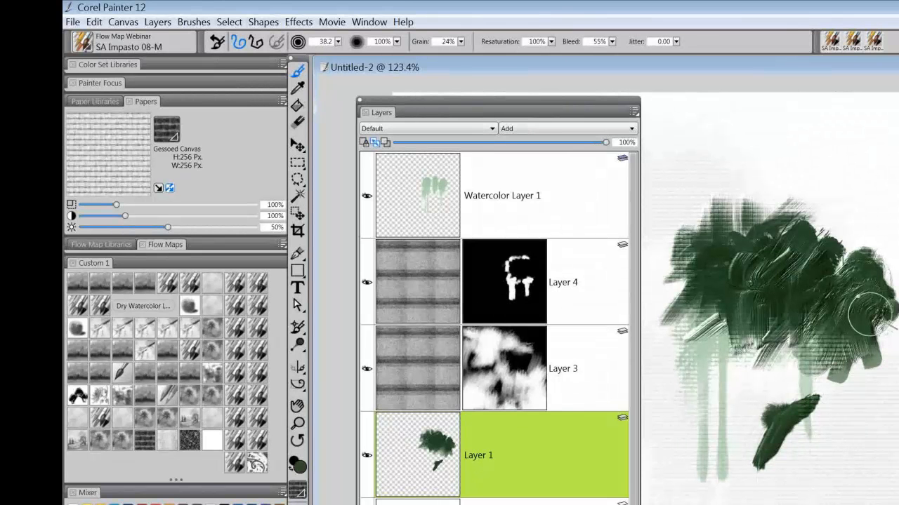
{"action": "mouse_move", "coordinate": [843, 147]}
{"action": "left_mouse_down"}
{"action": "mouse_move", "coordinate": [859, 230]}
{"action": "mouse_move", "coordinate": [863, 174]}
{"action": "mouse_move", "coordinate": [870, 221]}
{"action": "left_mouse_up"}
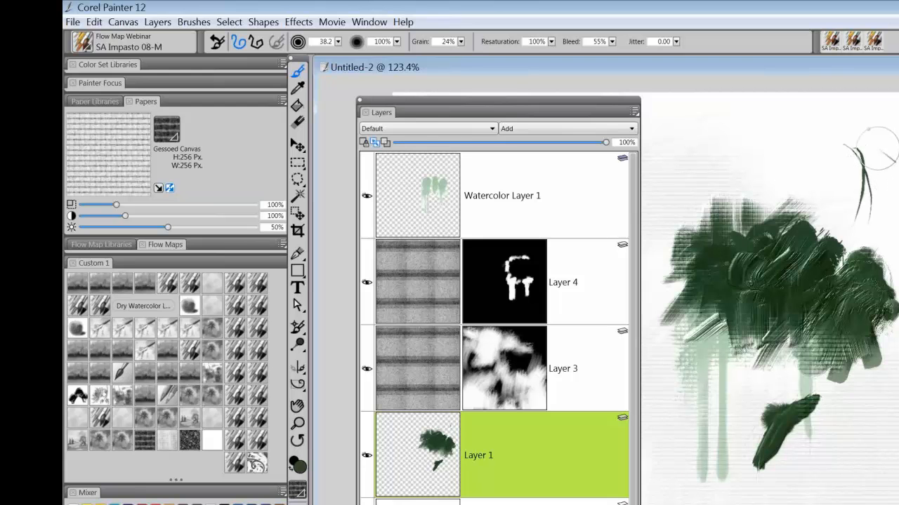
{"action": "mouse_move", "coordinate": [878, 148]}
{"action": "left_mouse_down"}
{"action": "mouse_move", "coordinate": [855, 220]}
{"action": "mouse_move", "coordinate": [843, 179]}
{"action": "mouse_move", "coordinate": [874, 214]}
{"action": "mouse_move", "coordinate": [871, 232]}
{"action": "mouse_move", "coordinate": [861, 208]}
{"action": "mouse_move", "coordinate": [867, 215]}
{"action": "mouse_move", "coordinate": [837, 247]}
{"action": "left_mouse_up"}
{"action": "mouse_move", "coordinate": [824, 280]}
{"action": "left_mouse_down"}
{"action": "mouse_move", "coordinate": [878, 210]}
{"action": "mouse_move", "coordinate": [807, 260]}
{"action": "mouse_move", "coordinate": [848, 321]}
{"action": "mouse_move", "coordinate": [842, 248]}
{"action": "mouse_move", "coordinate": [832, 289]}
{"action": "mouse_move", "coordinate": [835, 263]}
{"action": "left_mouse_up"}
{"action": "left_click_drag", "start_coordinate": [845, 254], "coordinate": [781, 343]}
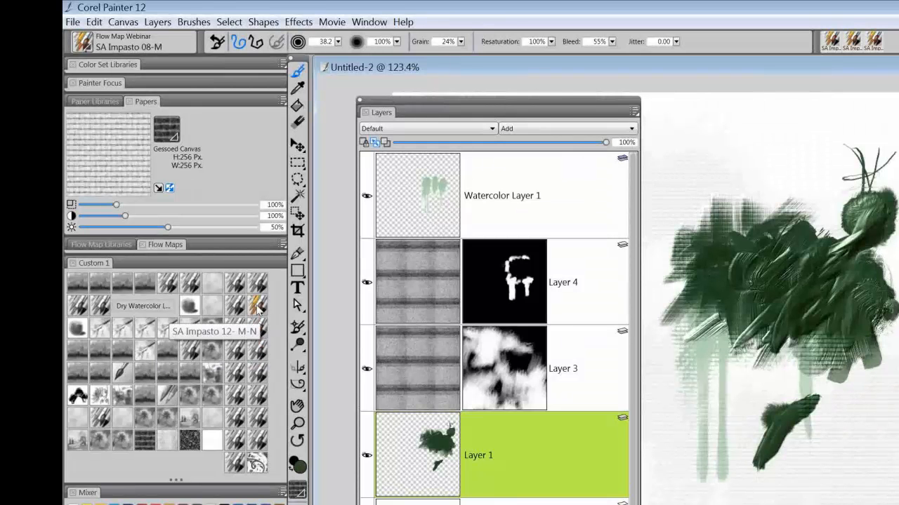
With SA Impasto 11-M, paint a large dark green patch below the blob and pull grainy bristle strokes down and left from it.
{"action": "left_click", "coordinate": [239, 441]}
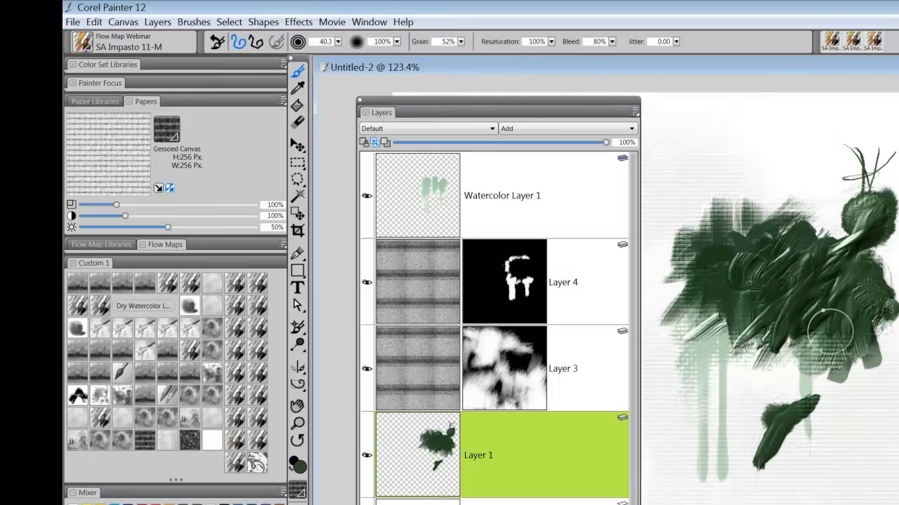
{"action": "mouse_move", "coordinate": [889, 379]}
{"action": "left_mouse_down"}
{"action": "mouse_move", "coordinate": [844, 445]}
{"action": "mouse_move", "coordinate": [862, 391]}
{"action": "mouse_move", "coordinate": [869, 453]}
{"action": "mouse_move", "coordinate": [852, 393]}
{"action": "mouse_move", "coordinate": [836, 467]}
{"action": "mouse_move", "coordinate": [822, 438]}
{"action": "mouse_move", "coordinate": [837, 385]}
{"action": "mouse_move", "coordinate": [819, 394]}
{"action": "mouse_move", "coordinate": [877, 356]}
{"action": "mouse_move", "coordinate": [890, 371]}
{"action": "mouse_move", "coordinate": [881, 390]}
{"action": "mouse_move", "coordinate": [897, 398]}
{"action": "mouse_move", "coordinate": [856, 394]}
{"action": "mouse_move", "coordinate": [881, 389]}
{"action": "mouse_move", "coordinate": [885, 435]}
{"action": "mouse_move", "coordinate": [879, 426]}
{"action": "mouse_move", "coordinate": [865, 442]}
{"action": "mouse_move", "coordinate": [835, 446]}
{"action": "mouse_move", "coordinate": [850, 424]}
{"action": "mouse_move", "coordinate": [854, 438]}
{"action": "mouse_move", "coordinate": [837, 450]}
{"action": "mouse_move", "coordinate": [853, 420]}
{"action": "mouse_move", "coordinate": [817, 449]}
{"action": "mouse_move", "coordinate": [836, 451]}
{"action": "mouse_move", "coordinate": [875, 430]}
{"action": "mouse_move", "coordinate": [865, 397]}
{"action": "mouse_move", "coordinate": [881, 460]}
{"action": "mouse_move", "coordinate": [850, 427]}
{"action": "mouse_move", "coordinate": [879, 426]}
{"action": "mouse_move", "coordinate": [861, 429]}
{"action": "mouse_move", "coordinate": [869, 415]}
{"action": "mouse_move", "coordinate": [889, 447]}
{"action": "mouse_move", "coordinate": [881, 493]}
{"action": "left_mouse_up"}
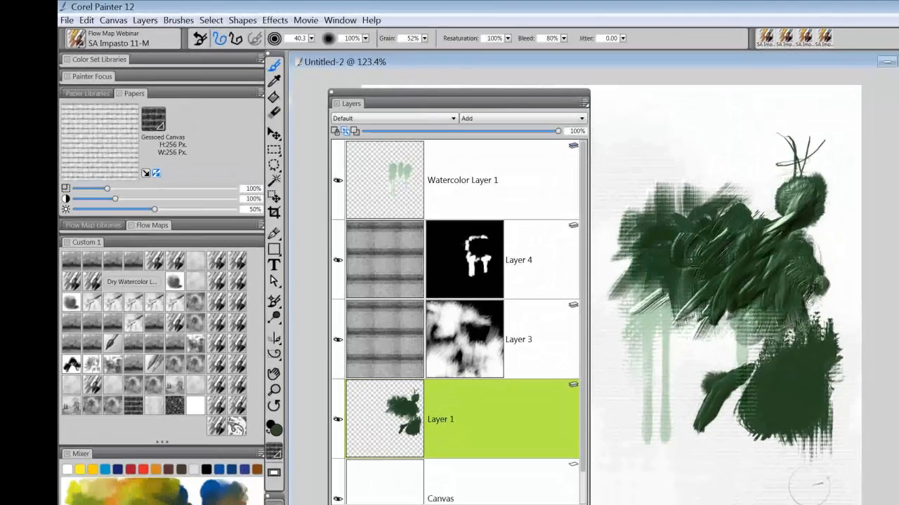
{"action": "left_click_drag", "start_coordinate": [886, 457], "coordinate": [864, 504]}
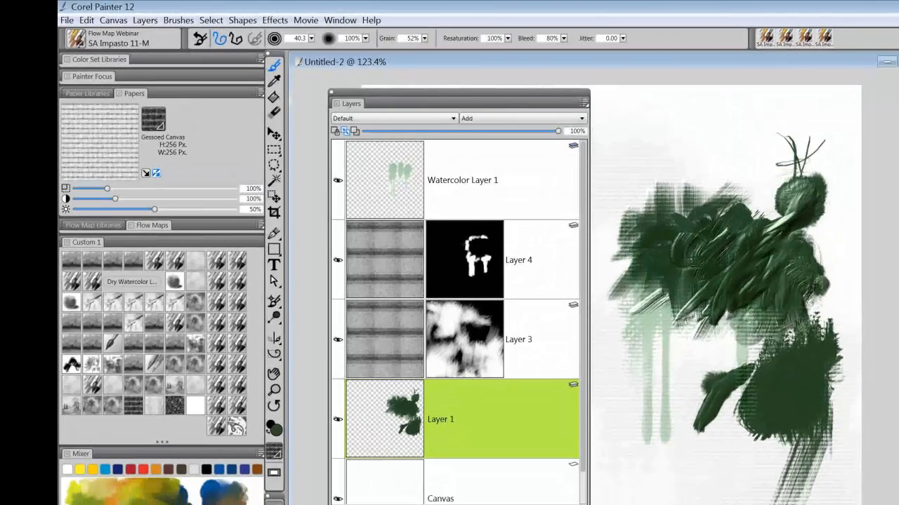
{"action": "mouse_move", "coordinate": [772, 413]}
{"action": "left_mouse_down"}
{"action": "mouse_move", "coordinate": [765, 407]}
{"action": "mouse_move", "coordinate": [777, 413]}
{"action": "mouse_move", "coordinate": [758, 431]}
{"action": "mouse_move", "coordinate": [759, 500]}
{"action": "left_mouse_up"}
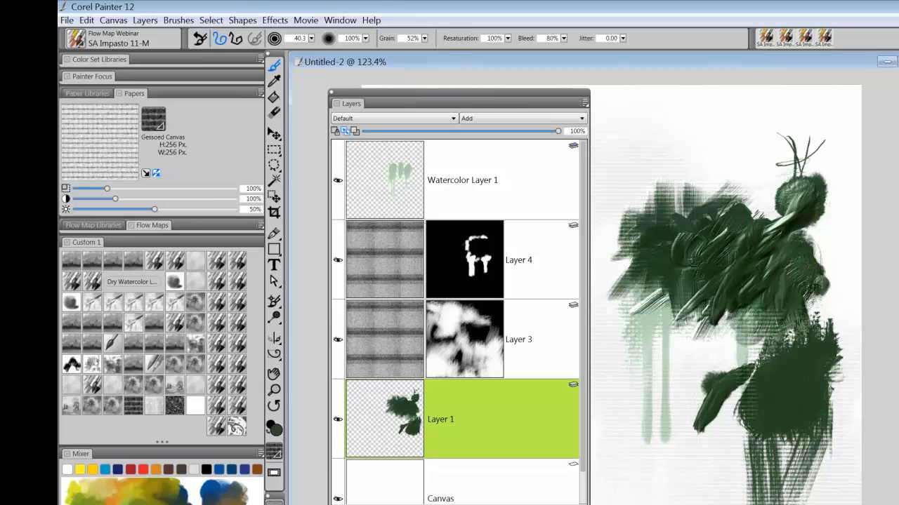
{"action": "mouse_move", "coordinate": [798, 402]}
{"action": "left_mouse_down"}
{"action": "mouse_move", "coordinate": [790, 475]}
{"action": "mouse_move", "coordinate": [783, 395]}
{"action": "mouse_move", "coordinate": [780, 497]}
{"action": "left_mouse_up"}
{"action": "left_click_drag", "start_coordinate": [776, 413], "coordinate": [737, 485]}
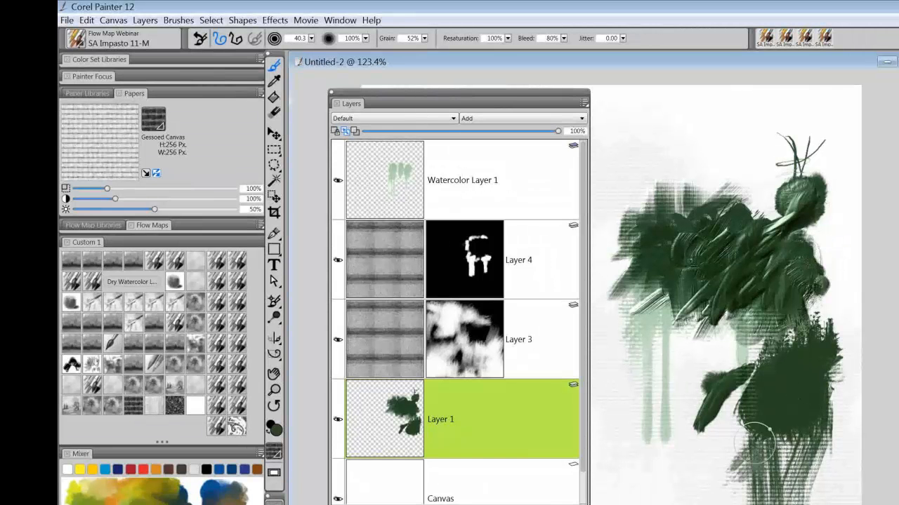
{"action": "left_click_drag", "start_coordinate": [753, 441], "coordinate": [705, 484]}
{"action": "mouse_move", "coordinate": [744, 411]}
{"action": "left_mouse_down"}
{"action": "mouse_move", "coordinate": [756, 431]}
{"action": "mouse_move", "coordinate": [718, 447]}
{"action": "mouse_move", "coordinate": [744, 449]}
{"action": "mouse_move", "coordinate": [691, 386]}
{"action": "left_mouse_up"}
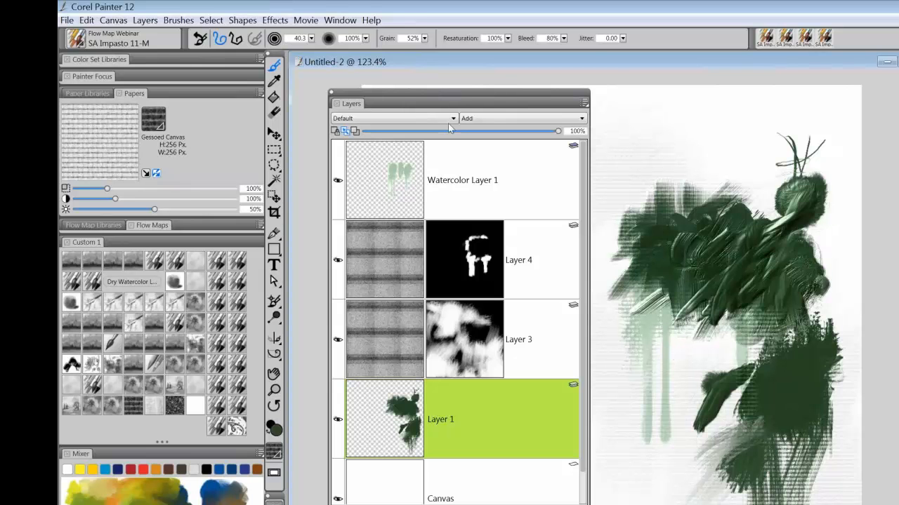
Collapse the Layers palette, move it out of the way, and paint and blend a dark green patch on the canvas's blank left side.
{"action": "double_click", "coordinate": [355, 104]}
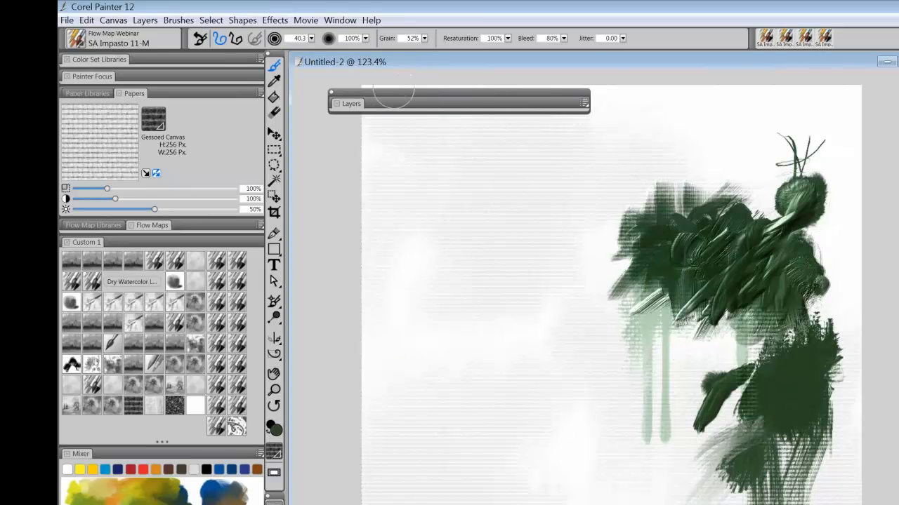
{"action": "left_click_drag", "start_coordinate": [393, 92], "coordinate": [372, 67]}
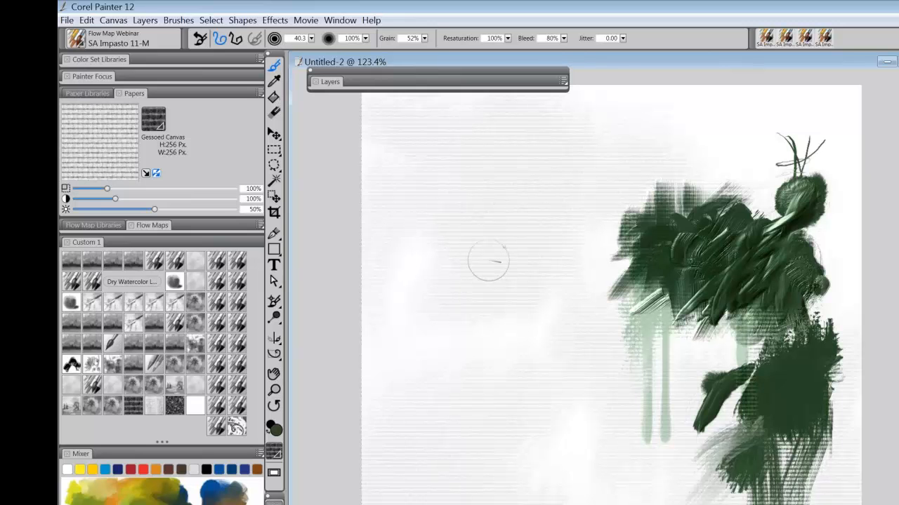
{"action": "left_click_drag", "start_coordinate": [489, 261], "coordinate": [487, 393]}
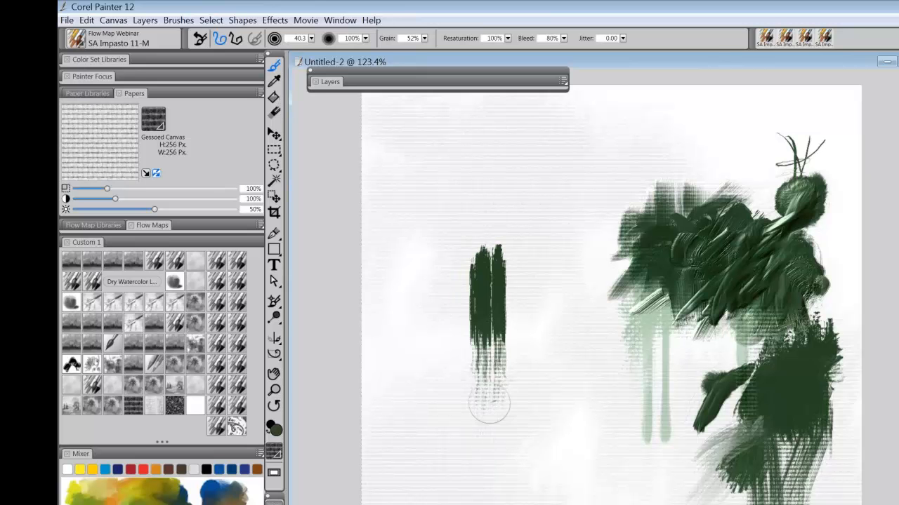
{"action": "mouse_move", "coordinate": [520, 335]}
{"action": "left_mouse_down"}
{"action": "mouse_move", "coordinate": [510, 313]}
{"action": "mouse_move", "coordinate": [497, 325]}
{"action": "mouse_move", "coordinate": [501, 306]}
{"action": "mouse_move", "coordinate": [507, 339]}
{"action": "mouse_move", "coordinate": [521, 308]}
{"action": "mouse_move", "coordinate": [505, 307]}
{"action": "mouse_move", "coordinate": [501, 291]}
{"action": "mouse_move", "coordinate": [506, 279]}
{"action": "mouse_move", "coordinate": [511, 293]}
{"action": "mouse_move", "coordinate": [503, 292]}
{"action": "mouse_move", "coordinate": [514, 264]}
{"action": "mouse_move", "coordinate": [491, 268]}
{"action": "mouse_move", "coordinate": [504, 261]}
{"action": "mouse_move", "coordinate": [507, 253]}
{"action": "mouse_move", "coordinate": [493, 264]}
{"action": "mouse_move", "coordinate": [504, 243]}
{"action": "mouse_move", "coordinate": [494, 240]}
{"action": "mouse_move", "coordinate": [490, 275]}
{"action": "mouse_move", "coordinate": [455, 264]}
{"action": "mouse_move", "coordinate": [465, 248]}
{"action": "mouse_move", "coordinate": [483, 252]}
{"action": "mouse_move", "coordinate": [481, 262]}
{"action": "mouse_move", "coordinate": [460, 283]}
{"action": "mouse_move", "coordinate": [447, 254]}
{"action": "left_mouse_up"}
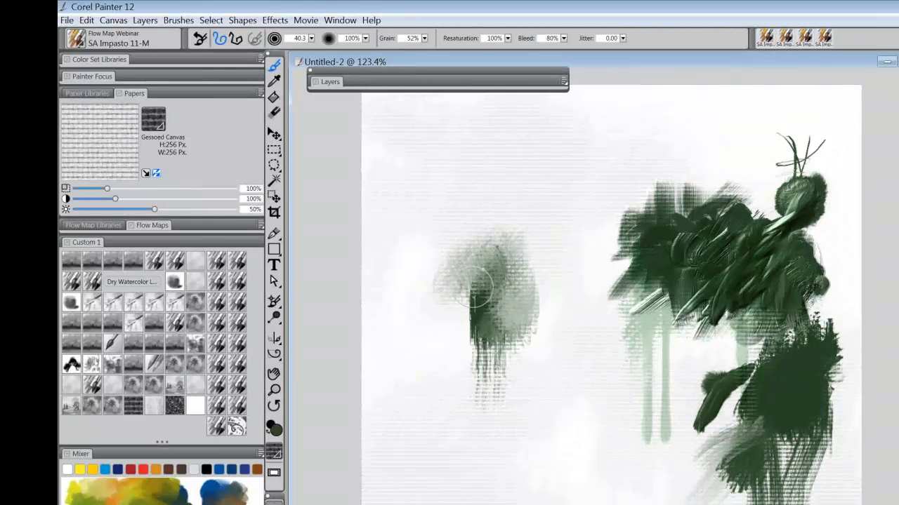
{"action": "mouse_move", "coordinate": [476, 284]}
{"action": "left_mouse_down"}
{"action": "mouse_move", "coordinate": [465, 316]}
{"action": "mouse_move", "coordinate": [469, 294]}
{"action": "mouse_move", "coordinate": [468, 312]}
{"action": "mouse_move", "coordinate": [489, 297]}
{"action": "mouse_move", "coordinate": [492, 306]}
{"action": "mouse_move", "coordinate": [451, 333]}
{"action": "mouse_move", "coordinate": [446, 309]}
{"action": "mouse_move", "coordinate": [461, 337]}
{"action": "mouse_move", "coordinate": [460, 314]}
{"action": "mouse_move", "coordinate": [434, 312]}
{"action": "mouse_move", "coordinate": [425, 291]}
{"action": "left_mouse_up"}
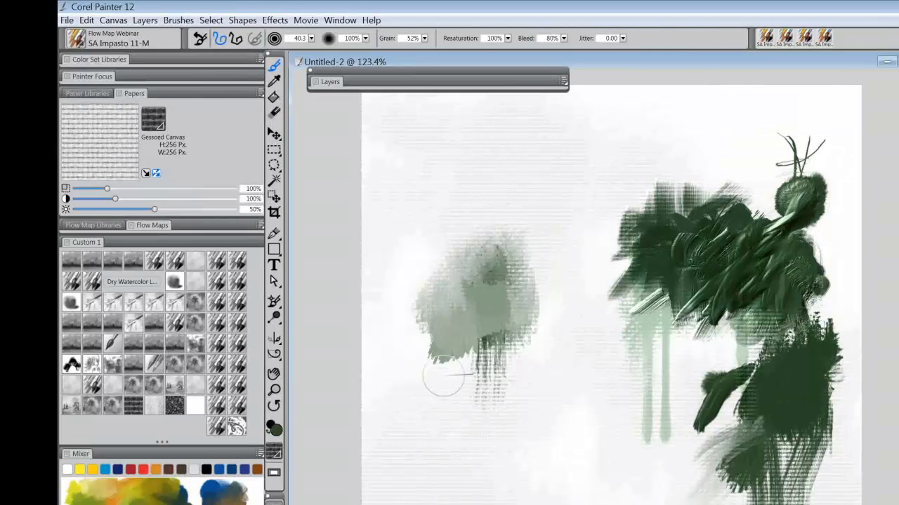
{"action": "left_click_drag", "start_coordinate": [471, 300], "coordinate": [468, 307]}
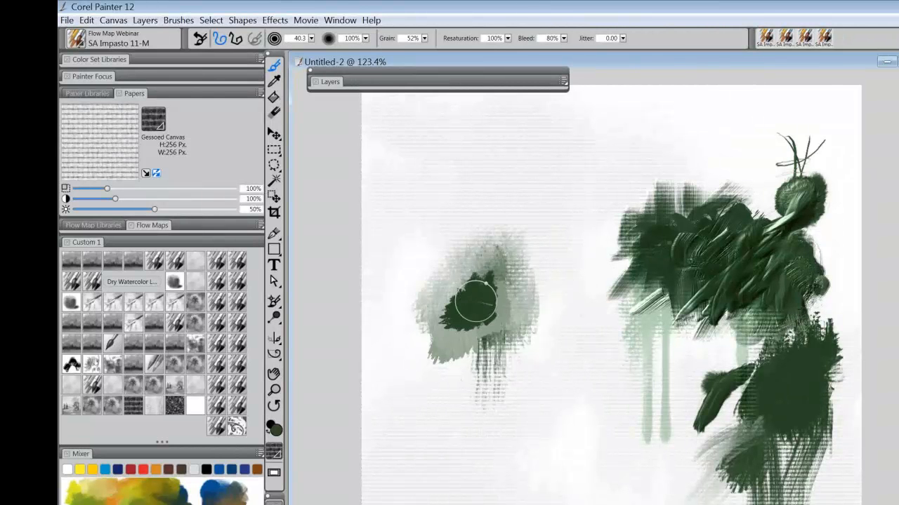
{"action": "mouse_move", "coordinate": [450, 267]}
{"action": "left_mouse_down"}
{"action": "mouse_move", "coordinate": [441, 285]}
{"action": "mouse_move", "coordinate": [455, 253]}
{"action": "mouse_move", "coordinate": [480, 266]}
{"action": "mouse_move", "coordinate": [504, 257]}
{"action": "mouse_move", "coordinate": [498, 285]}
{"action": "left_mouse_up"}
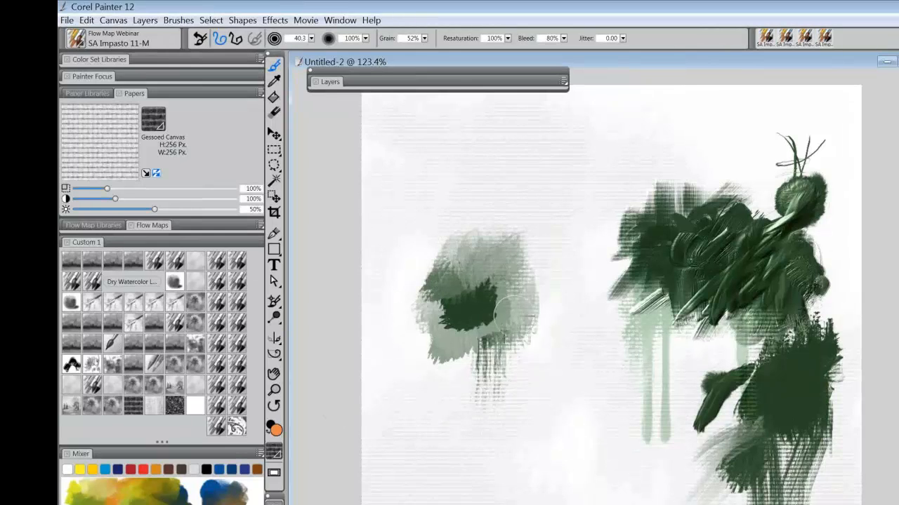
Paint orange over the right half of the left green patch, and swap the Real Watercolor settings for the Well brush settings.
{"action": "mouse_move", "coordinate": [504, 314]}
{"action": "left_mouse_down"}
{"action": "mouse_move", "coordinate": [484, 279]}
{"action": "mouse_move", "coordinate": [481, 300]}
{"action": "mouse_move", "coordinate": [464, 310]}
{"action": "mouse_move", "coordinate": [482, 319]}
{"action": "mouse_move", "coordinate": [482, 310]}
{"action": "mouse_move", "coordinate": [475, 322]}
{"action": "mouse_move", "coordinate": [493, 267]}
{"action": "mouse_move", "coordinate": [481, 264]}
{"action": "mouse_move", "coordinate": [487, 282]}
{"action": "mouse_move", "coordinate": [525, 289]}
{"action": "mouse_move", "coordinate": [499, 283]}
{"action": "mouse_move", "coordinate": [532, 315]}
{"action": "mouse_move", "coordinate": [524, 336]}
{"action": "mouse_move", "coordinate": [499, 320]}
{"action": "mouse_move", "coordinate": [506, 300]}
{"action": "mouse_move", "coordinate": [478, 293]}
{"action": "mouse_move", "coordinate": [496, 290]}
{"action": "mouse_move", "coordinate": [512, 344]}
{"action": "left_mouse_up"}
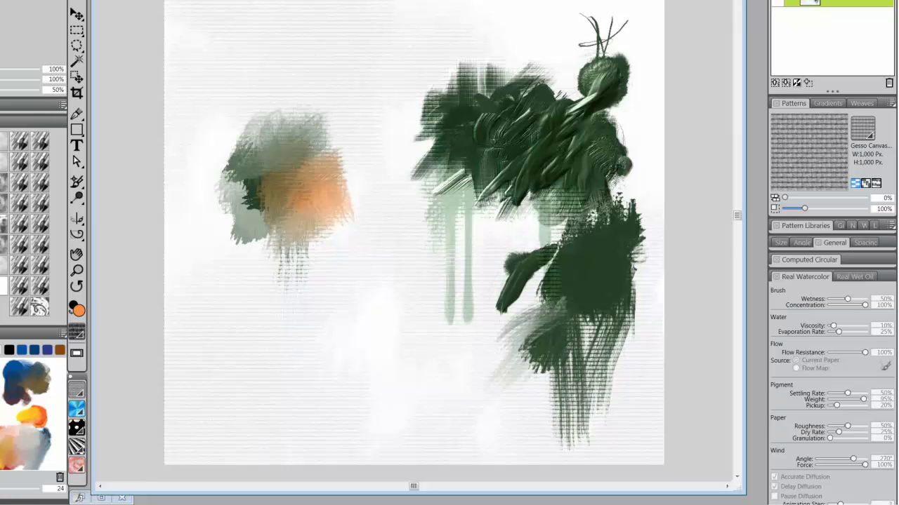
{"action": "left_click", "coordinate": [804, 277]}
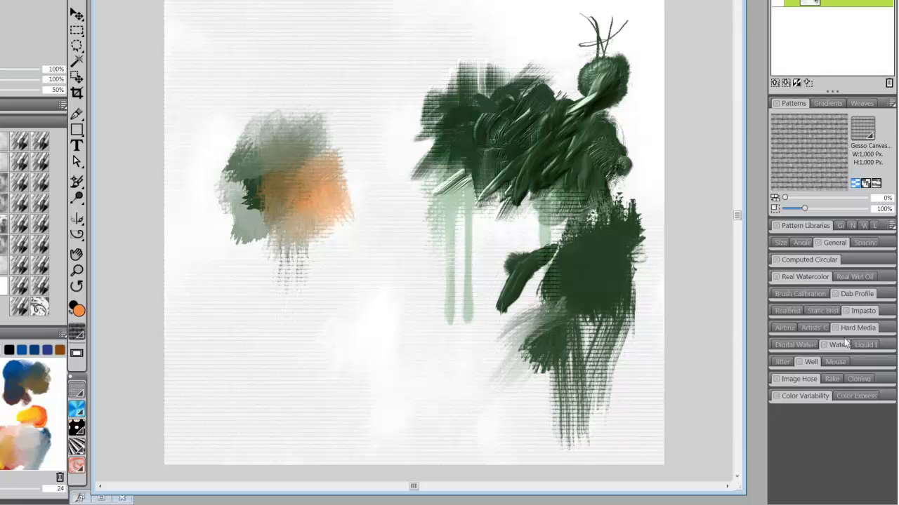
{"action": "left_click", "coordinate": [810, 362]}
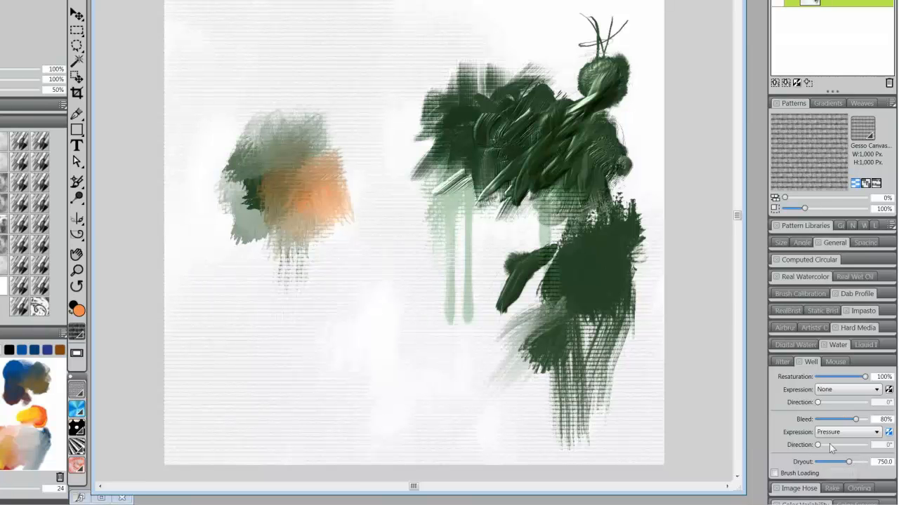
Extend the orange on the left patch, smear the large green blob's edges outward, and paint an orange patch inside the blob.
{"action": "mouse_move", "coordinate": [349, 146]}
{"action": "left_mouse_down"}
{"action": "mouse_move", "coordinate": [319, 136]}
{"action": "mouse_move", "coordinate": [333, 133]}
{"action": "mouse_move", "coordinate": [302, 130]}
{"action": "mouse_move", "coordinate": [304, 151]}
{"action": "mouse_move", "coordinate": [284, 155]}
{"action": "mouse_move", "coordinate": [321, 170]}
{"action": "mouse_move", "coordinate": [326, 159]}
{"action": "mouse_move", "coordinate": [349, 162]}
{"action": "mouse_move", "coordinate": [329, 171]}
{"action": "mouse_move", "coordinate": [353, 177]}
{"action": "mouse_move", "coordinate": [341, 173]}
{"action": "mouse_move", "coordinate": [318, 195]}
{"action": "mouse_move", "coordinate": [279, 181]}
{"action": "mouse_move", "coordinate": [291, 173]}
{"action": "mouse_move", "coordinate": [270, 172]}
{"action": "mouse_move", "coordinate": [252, 155]}
{"action": "mouse_move", "coordinate": [259, 112]}
{"action": "mouse_move", "coordinate": [282, 138]}
{"action": "mouse_move", "coordinate": [279, 113]}
{"action": "mouse_move", "coordinate": [328, 135]}
{"action": "mouse_move", "coordinate": [365, 131]}
{"action": "mouse_move", "coordinate": [357, 183]}
{"action": "left_mouse_up"}
{"action": "mouse_move", "coordinate": [427, 146]}
{"action": "left_mouse_down"}
{"action": "mouse_move", "coordinate": [405, 142]}
{"action": "mouse_move", "coordinate": [457, 110]}
{"action": "mouse_move", "coordinate": [492, 139]}
{"action": "mouse_move", "coordinate": [468, 139]}
{"action": "mouse_move", "coordinate": [507, 110]}
{"action": "mouse_move", "coordinate": [500, 114]}
{"action": "mouse_move", "coordinate": [526, 145]}
{"action": "mouse_move", "coordinate": [485, 129]}
{"action": "mouse_move", "coordinate": [488, 99]}
{"action": "mouse_move", "coordinate": [522, 99]}
{"action": "mouse_move", "coordinate": [525, 120]}
{"action": "mouse_move", "coordinate": [499, 130]}
{"action": "mouse_move", "coordinate": [500, 119]}
{"action": "mouse_move", "coordinate": [520, 134]}
{"action": "mouse_move", "coordinate": [512, 107]}
{"action": "mouse_move", "coordinate": [533, 159]}
{"action": "mouse_move", "coordinate": [545, 112]}
{"action": "mouse_move", "coordinate": [532, 104]}
{"action": "mouse_move", "coordinate": [570, 135]}
{"action": "mouse_move", "coordinate": [558, 100]}
{"action": "mouse_move", "coordinate": [597, 104]}
{"action": "mouse_move", "coordinate": [546, 171]}
{"action": "mouse_move", "coordinate": [519, 165]}
{"action": "mouse_move", "coordinate": [492, 181]}
{"action": "mouse_move", "coordinate": [507, 163]}
{"action": "mouse_move", "coordinate": [567, 159]}
{"action": "mouse_move", "coordinate": [532, 170]}
{"action": "mouse_move", "coordinate": [534, 152]}
{"action": "mouse_move", "coordinate": [510, 151]}
{"action": "mouse_move", "coordinate": [512, 122]}
{"action": "mouse_move", "coordinate": [471, 125]}
{"action": "mouse_move", "coordinate": [533, 117]}
{"action": "mouse_move", "coordinate": [534, 142]}
{"action": "mouse_move", "coordinate": [587, 175]}
{"action": "mouse_move", "coordinate": [590, 141]}
{"action": "mouse_move", "coordinate": [599, 150]}
{"action": "mouse_move", "coordinate": [528, 172]}
{"action": "mouse_move", "coordinate": [533, 124]}
{"action": "mouse_move", "coordinate": [487, 148]}
{"action": "mouse_move", "coordinate": [471, 145]}
{"action": "mouse_move", "coordinate": [520, 126]}
{"action": "mouse_move", "coordinate": [545, 150]}
{"action": "mouse_move", "coordinate": [590, 142]}
{"action": "mouse_move", "coordinate": [540, 134]}
{"action": "mouse_move", "coordinate": [589, 96]}
{"action": "mouse_move", "coordinate": [599, 73]}
{"action": "mouse_move", "coordinate": [612, 73]}
{"action": "mouse_move", "coordinate": [606, 82]}
{"action": "mouse_move", "coordinate": [588, 66]}
{"action": "mouse_move", "coordinate": [536, 79]}
{"action": "mouse_move", "coordinate": [605, 35]}
{"action": "mouse_move", "coordinate": [591, 63]}
{"action": "mouse_move", "coordinate": [553, 56]}
{"action": "mouse_move", "coordinate": [545, 43]}
{"action": "mouse_move", "coordinate": [516, 55]}
{"action": "mouse_move", "coordinate": [563, 47]}
{"action": "mouse_move", "coordinate": [562, 67]}
{"action": "mouse_move", "coordinate": [519, 63]}
{"action": "mouse_move", "coordinate": [444, 172]}
{"action": "mouse_move", "coordinate": [393, 200]}
{"action": "mouse_move", "coordinate": [442, 179]}
{"action": "mouse_move", "coordinate": [481, 182]}
{"action": "mouse_move", "coordinate": [510, 377]}
{"action": "left_mouse_up"}
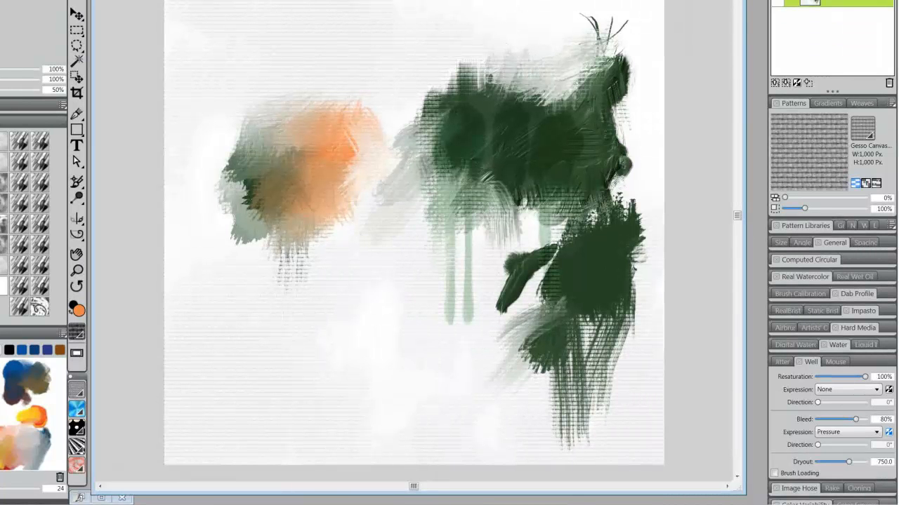
{"action": "mouse_move", "coordinate": [541, 170]}
{"action": "left_mouse_down"}
{"action": "mouse_move", "coordinate": [511, 196]}
{"action": "mouse_move", "coordinate": [552, 170]}
{"action": "mouse_move", "coordinate": [530, 216]}
{"action": "mouse_move", "coordinate": [527, 198]}
{"action": "mouse_move", "coordinate": [493, 199]}
{"action": "mouse_move", "coordinate": [519, 135]}
{"action": "mouse_move", "coordinate": [522, 156]}
{"action": "mouse_move", "coordinate": [485, 184]}
{"action": "mouse_move", "coordinate": [512, 167]}
{"action": "mouse_move", "coordinate": [501, 151]}
{"action": "mouse_move", "coordinate": [522, 183]}
{"action": "mouse_move", "coordinate": [477, 195]}
{"action": "mouse_move", "coordinate": [483, 170]}
{"action": "mouse_move", "coordinate": [474, 163]}
{"action": "mouse_move", "coordinate": [515, 139]}
{"action": "mouse_move", "coordinate": [531, 181]}
{"action": "mouse_move", "coordinate": [513, 359]}
{"action": "left_mouse_up"}
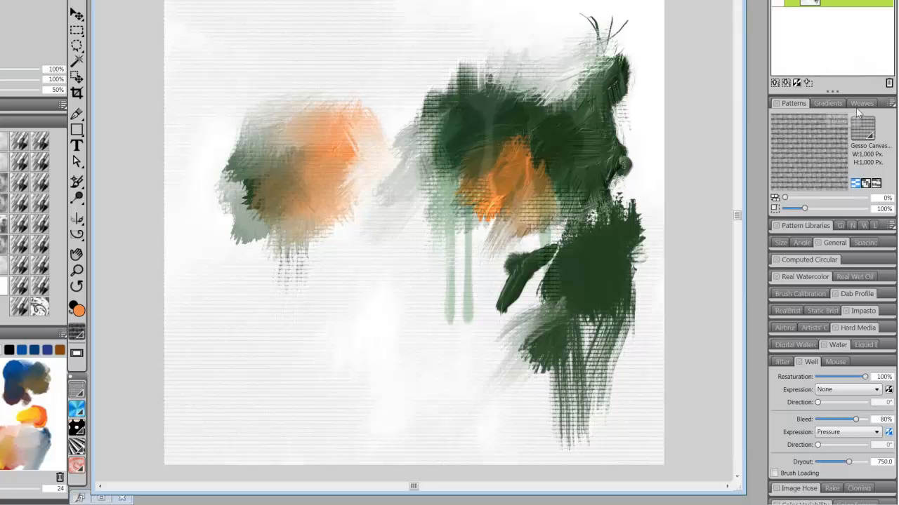
Move Watercolor Layer 1 directly beneath Layer 1, and make Layer 4's layer mask active with the Layers palette collapsed.
{"action": "key", "text": "ctrl+4"}
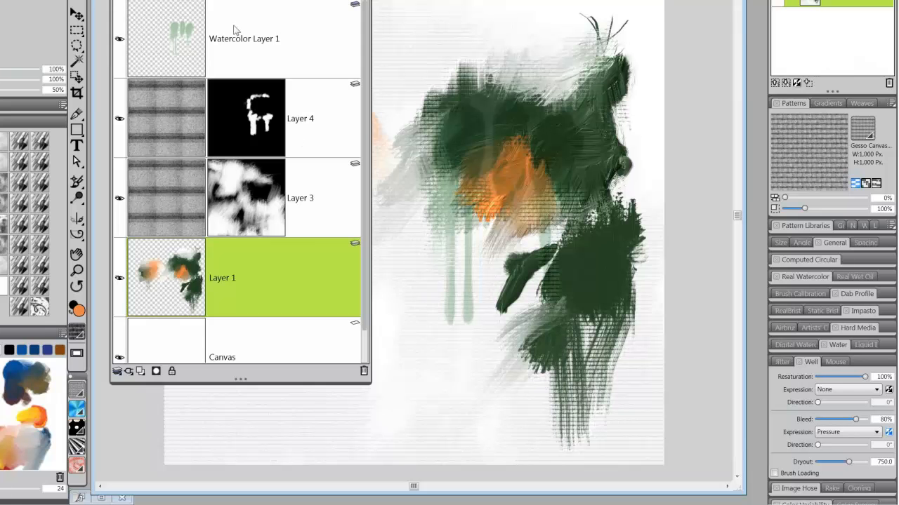
{"action": "left_click_drag", "start_coordinate": [235, 29], "coordinate": [250, 291]}
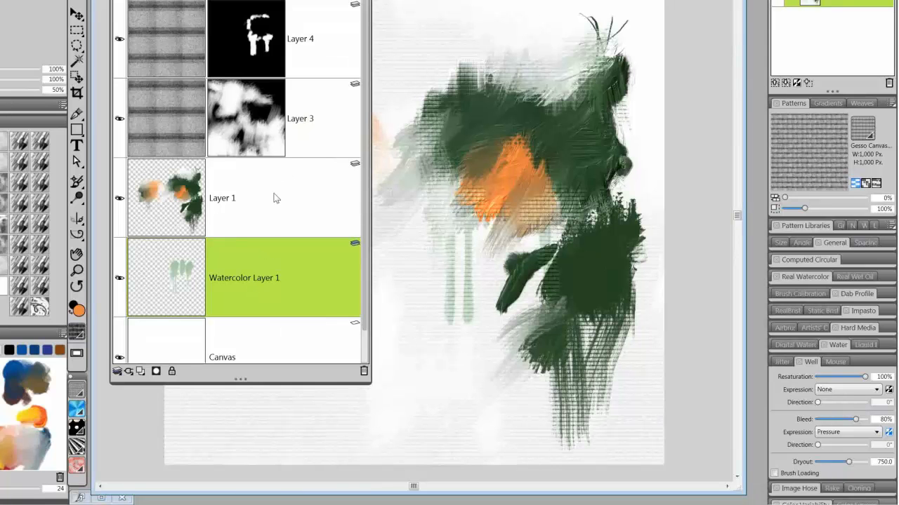
{"action": "left_click", "coordinate": [312, 49]}
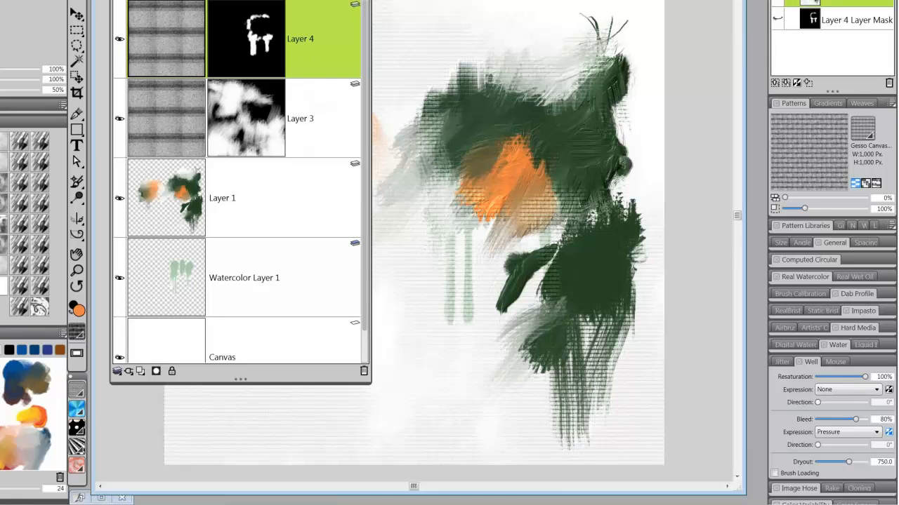
{"action": "left_click", "coordinate": [235, 40]}
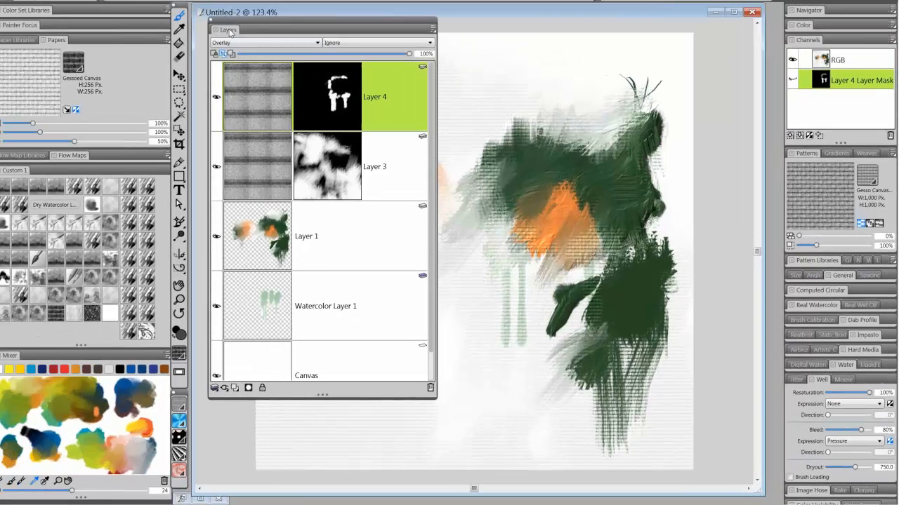
{"action": "double_click", "coordinate": [253, 50]}
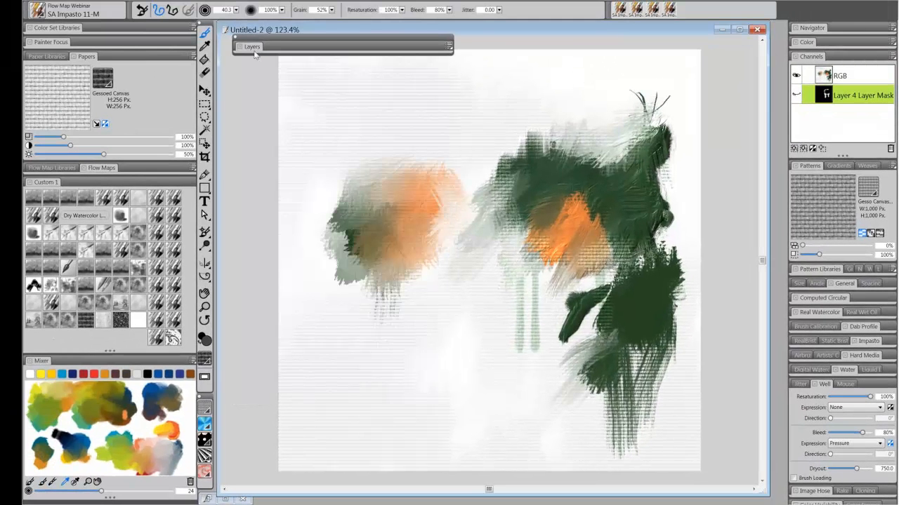
Paint white on Layer 4's mask with the KB RW Feather channel-1 variant to bring canvas texture over the orange and green patches.
{"action": "left_click", "coordinate": [156, 199]}
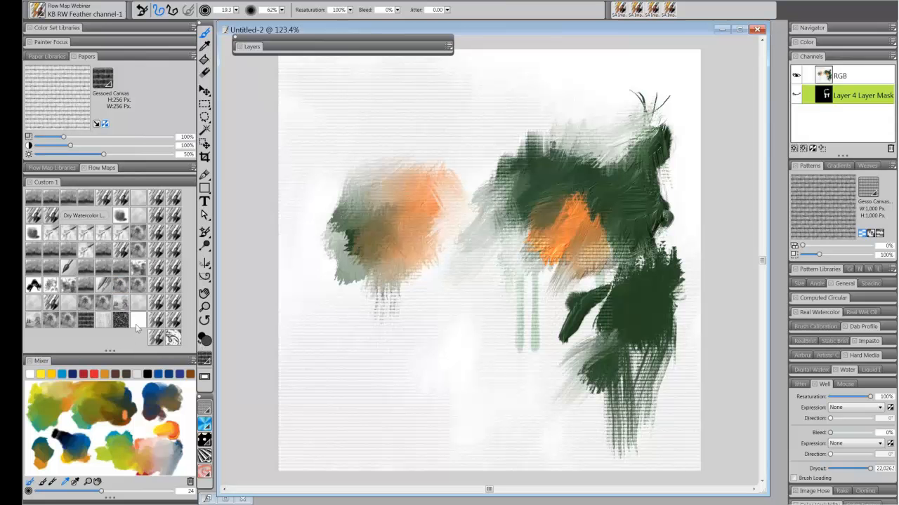
{"action": "left_click", "coordinate": [30, 374]}
{"action": "left_click_drag", "start_coordinate": [400, 215], "coordinate": [414, 228]}
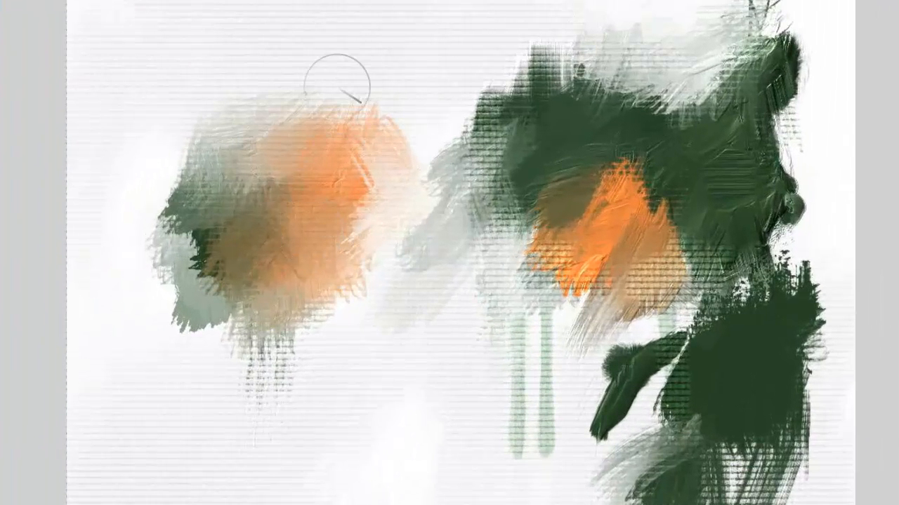
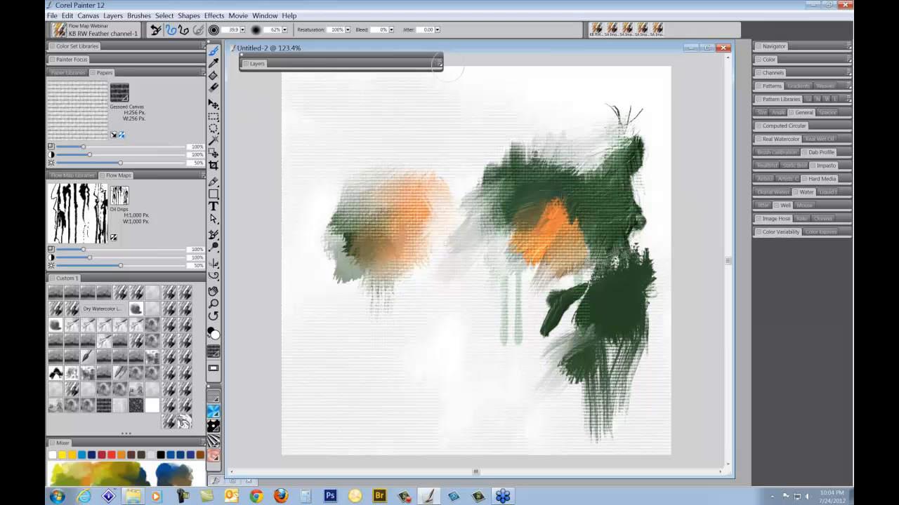
Expand the Layers palette, shrink its width and height, and dock it with the Channels palette.
{"action": "left_click", "coordinate": [257, 64]}
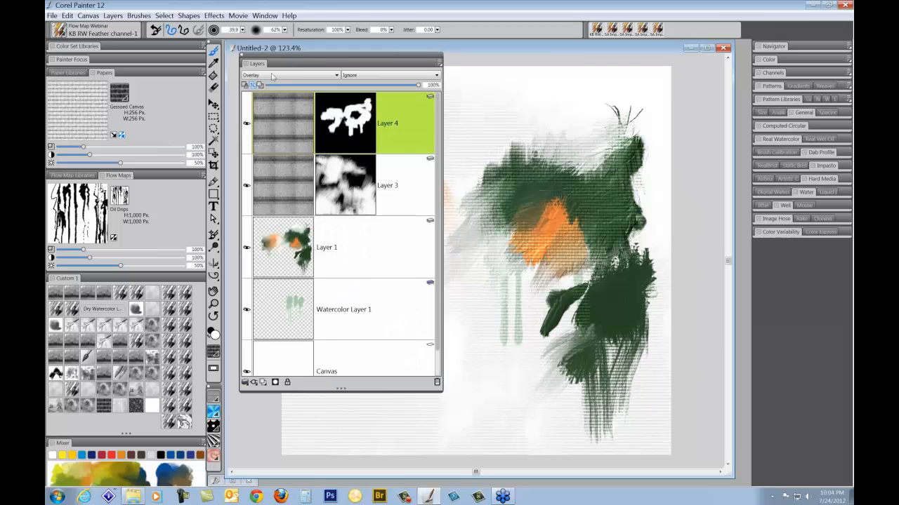
{"action": "left_click_drag", "start_coordinate": [442, 131], "coordinate": [317, 132]}
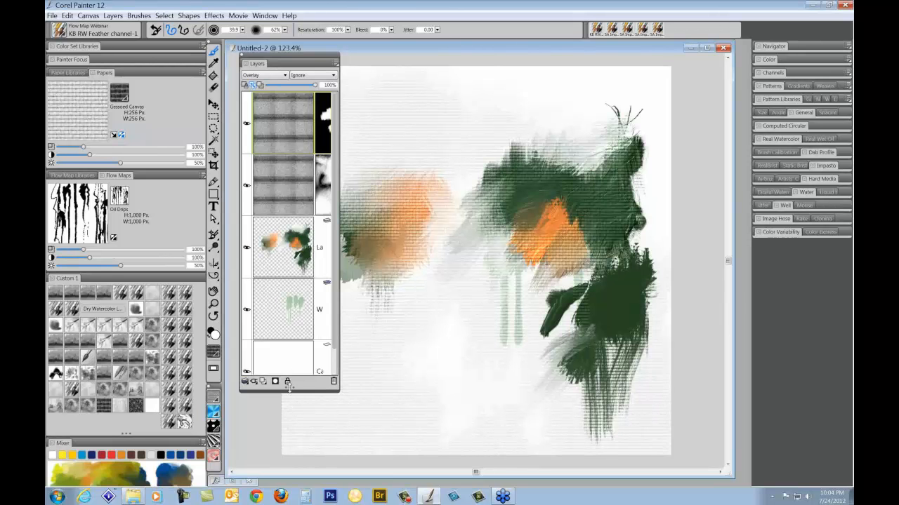
{"action": "left_click_drag", "start_coordinate": [288, 388], "coordinate": [279, 156]}
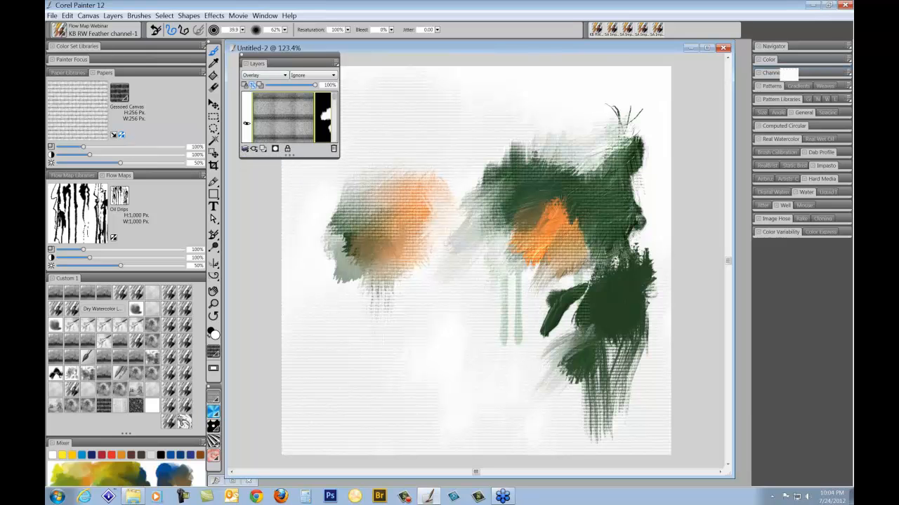
{"action": "left_click_drag", "start_coordinate": [775, 77], "coordinate": [777, 76]}
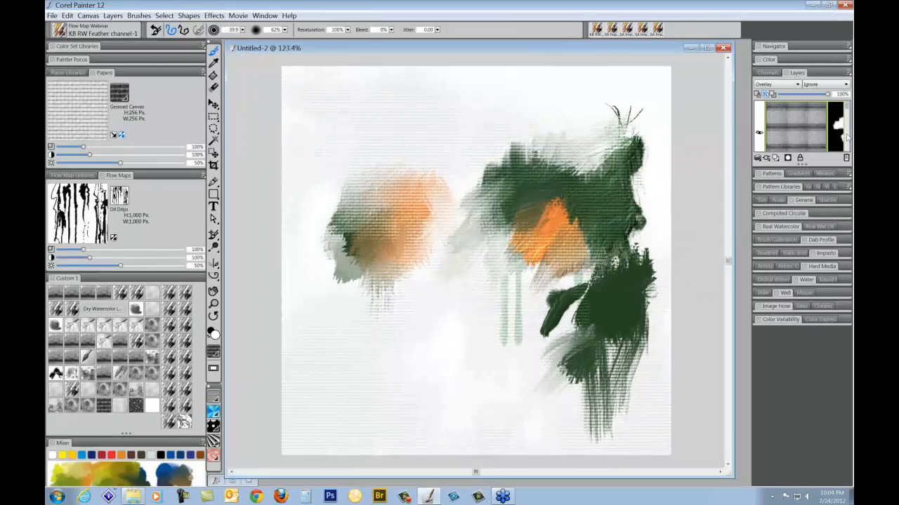
Select Layer 1 and add a new layer above it.
{"action": "left_click_drag", "start_coordinate": [848, 110], "coordinate": [851, 127]}
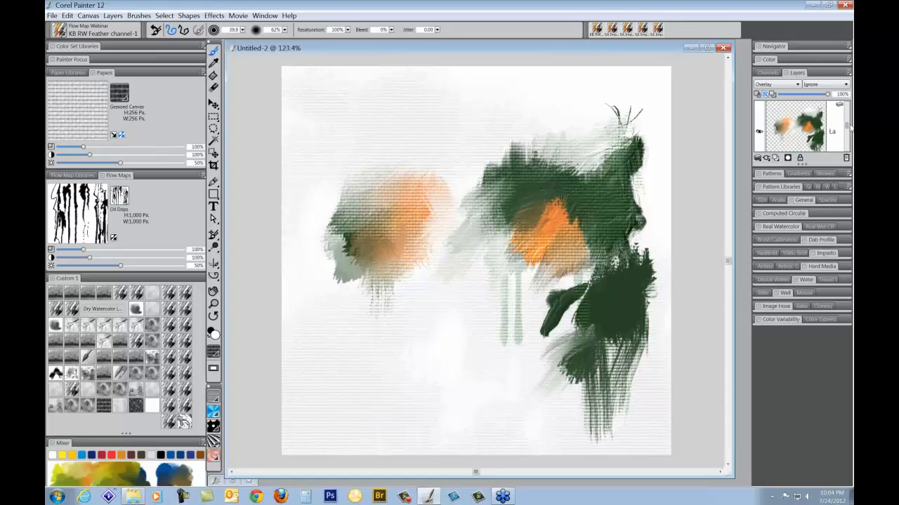
{"action": "left_click", "coordinate": [837, 133]}
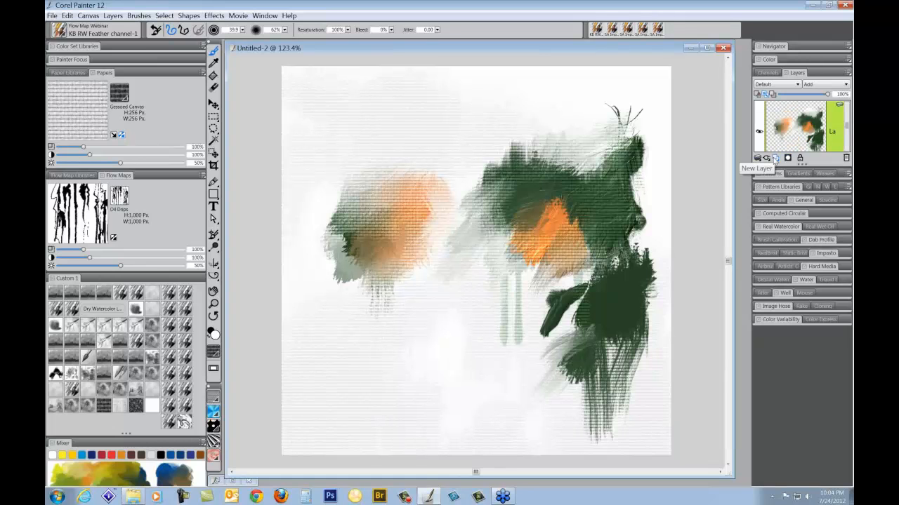
{"action": "left_click", "coordinate": [773, 160]}
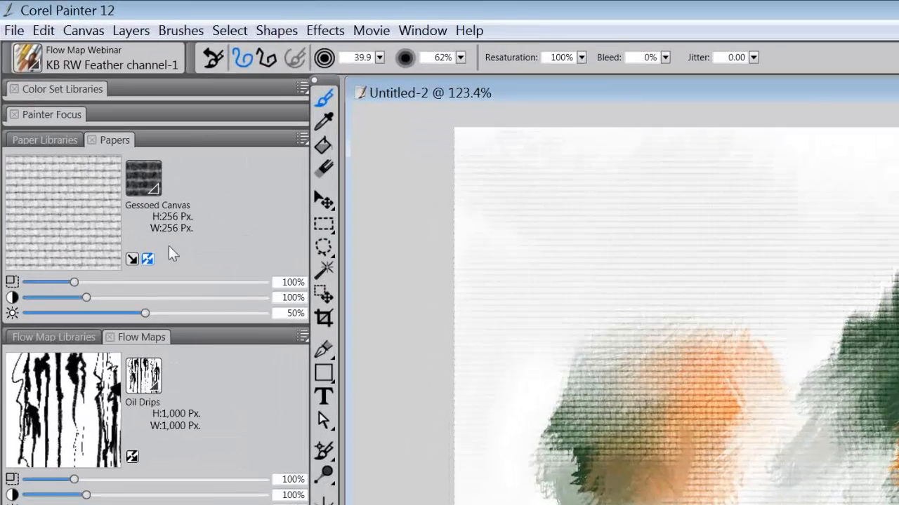
Choose the Oil Drips texture from the Paper Drips library as the current paper and turn off paper inversion.
{"action": "left_click", "coordinate": [157, 187]}
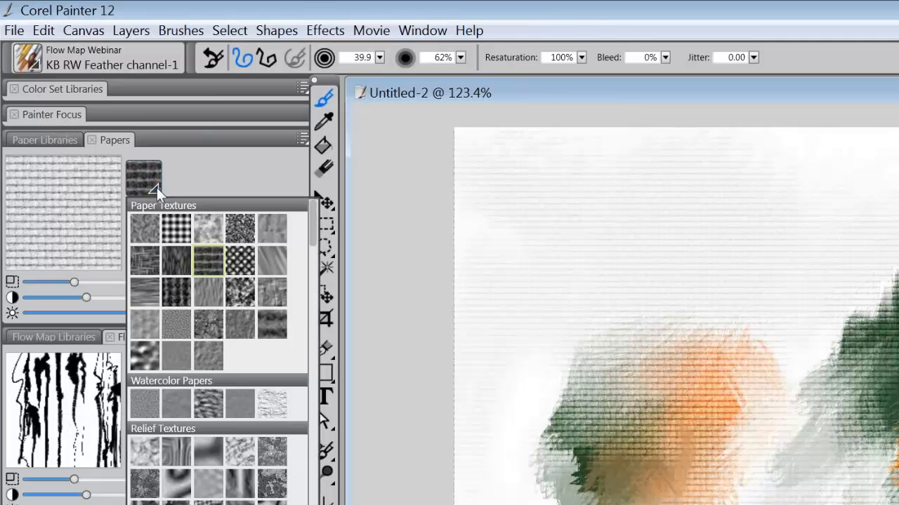
{"action": "left_click_drag", "start_coordinate": [309, 225], "coordinate": [325, 344]}
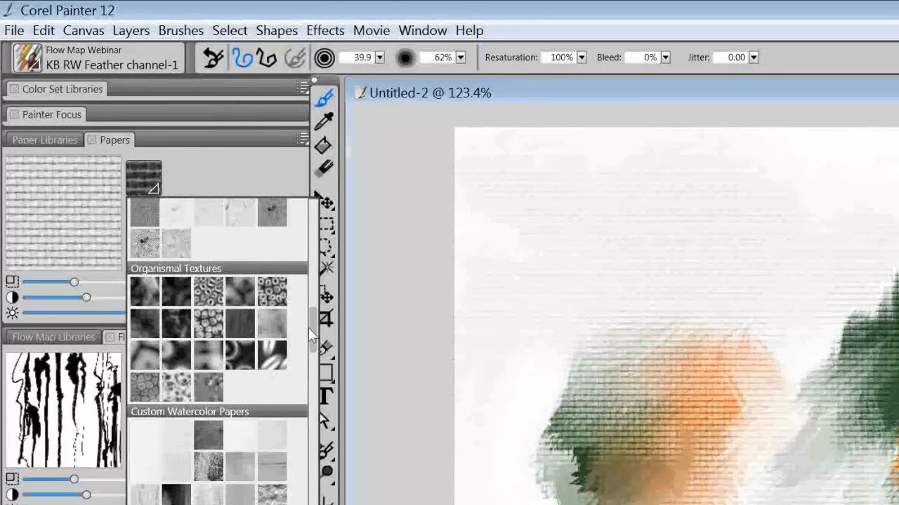
{"action": "left_click_drag", "start_coordinate": [312, 334], "coordinate": [317, 381]}
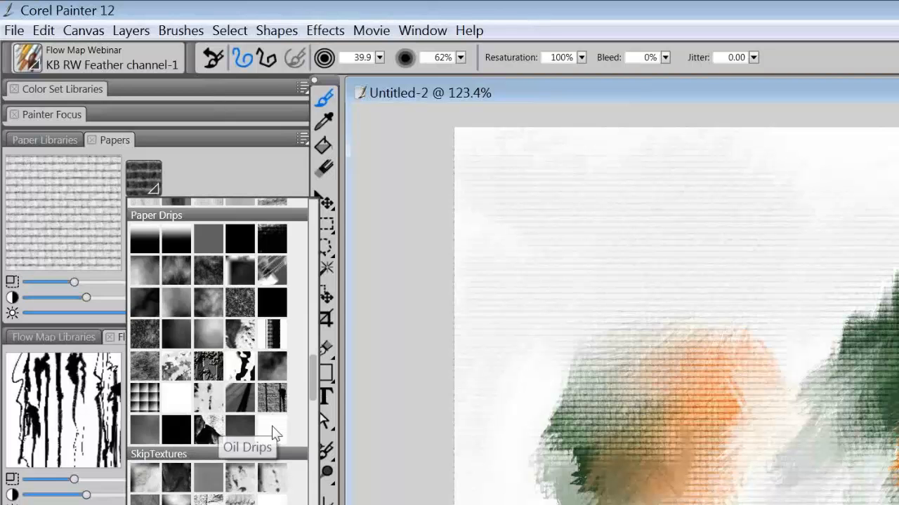
{"action": "left_click", "coordinate": [273, 429]}
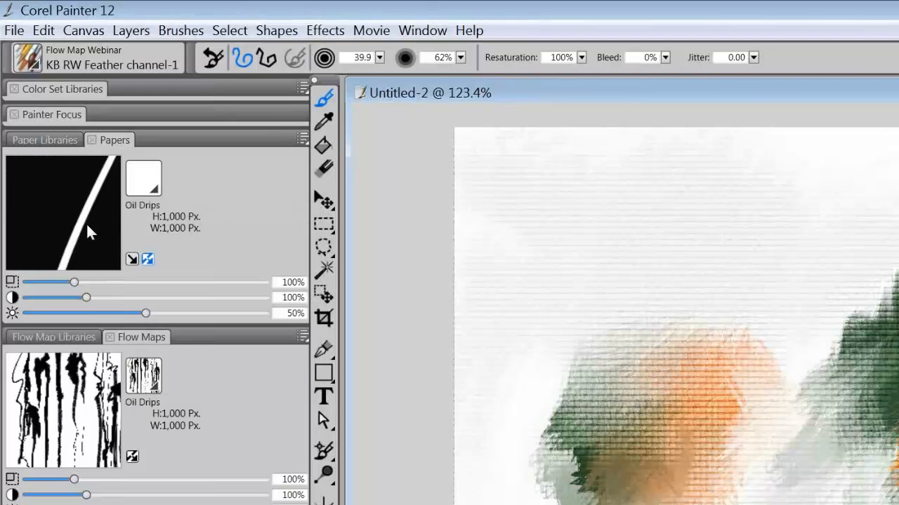
{"action": "left_click", "coordinate": [147, 260]}
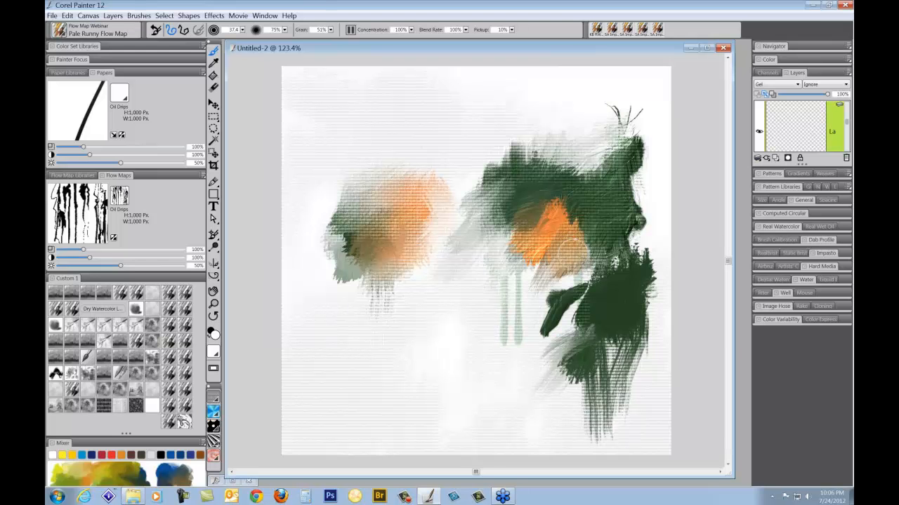
Show the Real Wet Oil settings for the Pale Runny Flow Map variant and enlarge the brush to a size of 62.0.
{"action": "left_click", "coordinate": [820, 228]}
{"action": "double_click", "coordinate": [823, 229]}
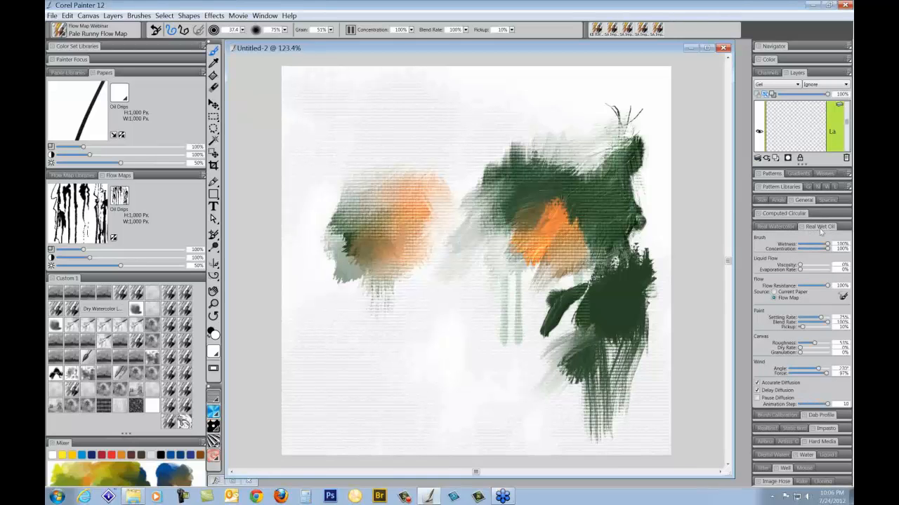
{"action": "mouse_move", "coordinate": [823, 228]}
{"action": "left_mouse_down"}
{"action": "mouse_move", "coordinate": [796, 244]}
{"action": "mouse_move", "coordinate": [800, 227]}
{"action": "left_mouse_up"}
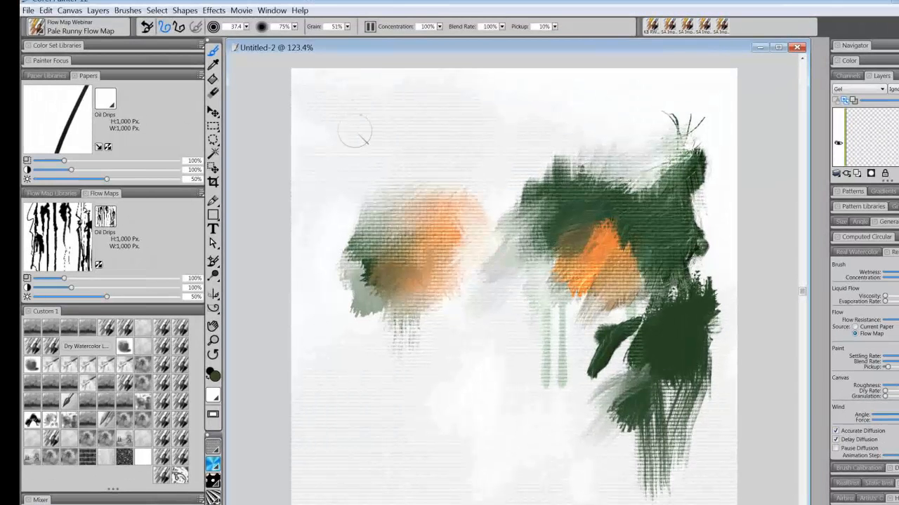
{"action": "left_click_drag", "start_coordinate": [365, 127], "coordinate": [387, 127]}
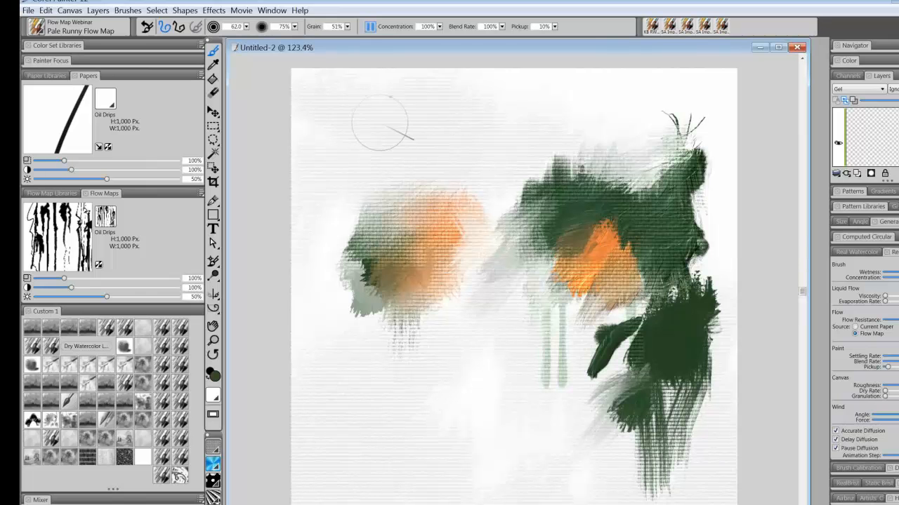
Undo a dark green test patch painted in the canvas's upper-left corner, and set the brush grain to 100%.
{"action": "mouse_move", "coordinate": [351, 90]}
{"action": "left_mouse_down"}
{"action": "mouse_move", "coordinate": [317, 69]}
{"action": "mouse_move", "coordinate": [364, 67]}
{"action": "mouse_move", "coordinate": [354, 89]}
{"action": "mouse_move", "coordinate": [388, 68]}
{"action": "mouse_move", "coordinate": [362, 124]}
{"action": "mouse_move", "coordinate": [393, 104]}
{"action": "mouse_move", "coordinate": [413, 73]}
{"action": "mouse_move", "coordinate": [386, 106]}
{"action": "left_mouse_up"}
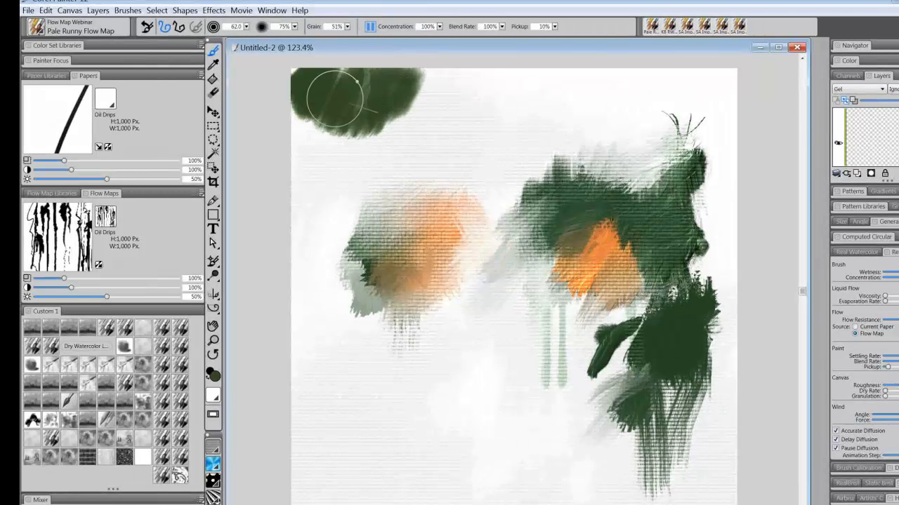
{"action": "key", "text": "ctrl+z"}
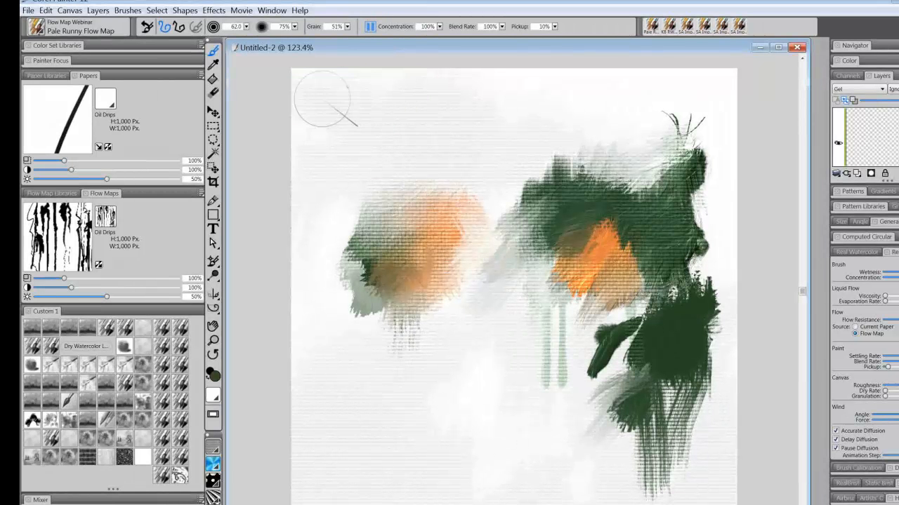
{"action": "left_click", "coordinate": [347, 27]}
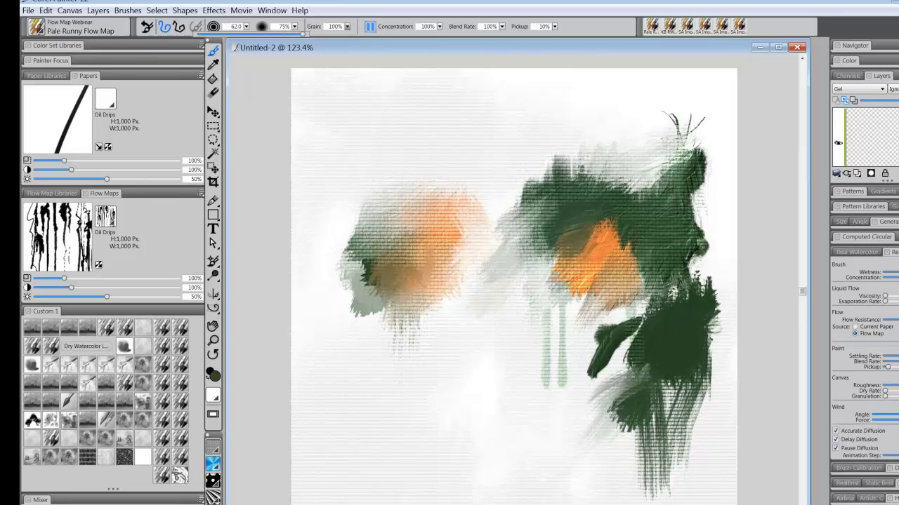
{"action": "left_click_drag", "start_coordinate": [409, 34], "coordinate": [416, 35]}
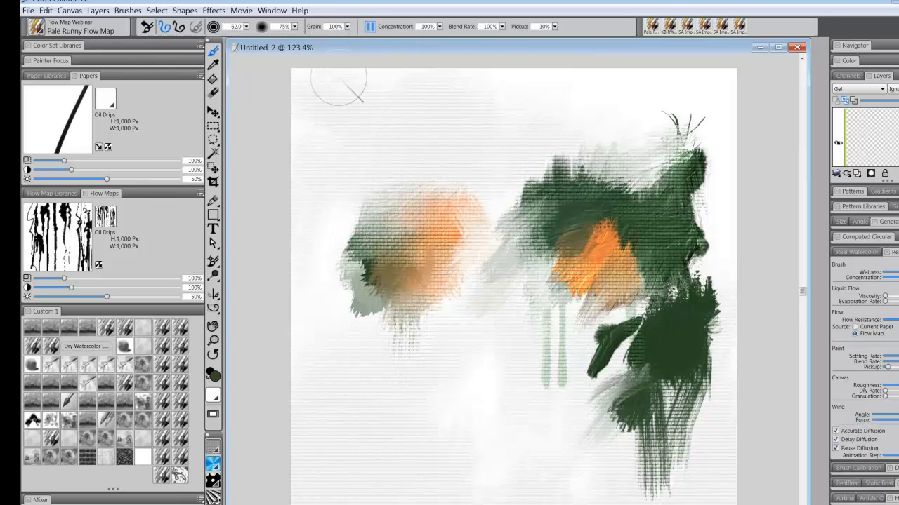
Paint a dark green band broken by drip shapes across the canvas's upper edge, and cover its upper part with yellow.
{"action": "mouse_move", "coordinate": [319, 74]}
{"action": "left_mouse_down"}
{"action": "mouse_move", "coordinate": [349, 67]}
{"action": "mouse_move", "coordinate": [330, 119]}
{"action": "mouse_move", "coordinate": [333, 133]}
{"action": "mouse_move", "coordinate": [359, 89]}
{"action": "mouse_move", "coordinate": [396, 57]}
{"action": "mouse_move", "coordinate": [366, 130]}
{"action": "mouse_move", "coordinate": [388, 126]}
{"action": "mouse_move", "coordinate": [408, 91]}
{"action": "mouse_move", "coordinate": [414, 98]}
{"action": "mouse_move", "coordinate": [443, 67]}
{"action": "mouse_move", "coordinate": [426, 137]}
{"action": "mouse_move", "coordinate": [442, 130]}
{"action": "mouse_move", "coordinate": [458, 85]}
{"action": "mouse_move", "coordinate": [479, 78]}
{"action": "mouse_move", "coordinate": [474, 96]}
{"action": "mouse_move", "coordinate": [499, 63]}
{"action": "mouse_move", "coordinate": [479, 137]}
{"action": "mouse_move", "coordinate": [487, 141]}
{"action": "mouse_move", "coordinate": [533, 61]}
{"action": "mouse_move", "coordinate": [503, 149]}
{"action": "mouse_move", "coordinate": [543, 52]}
{"action": "mouse_move", "coordinate": [555, 55]}
{"action": "mouse_move", "coordinate": [517, 158]}
{"action": "mouse_move", "coordinate": [584, 60]}
{"action": "mouse_move", "coordinate": [561, 141]}
{"action": "mouse_move", "coordinate": [585, 119]}
{"action": "mouse_move", "coordinate": [589, 132]}
{"action": "mouse_move", "coordinate": [634, 90]}
{"action": "mouse_move", "coordinate": [631, 105]}
{"action": "mouse_move", "coordinate": [647, 117]}
{"action": "mouse_move", "coordinate": [703, 77]}
{"action": "mouse_move", "coordinate": [697, 112]}
{"action": "mouse_move", "coordinate": [710, 83]}
{"action": "mouse_move", "coordinate": [704, 115]}
{"action": "mouse_move", "coordinate": [718, 96]}
{"action": "mouse_move", "coordinate": [721, 112]}
{"action": "mouse_move", "coordinate": [703, 81]}
{"action": "mouse_move", "coordinate": [677, 153]}
{"action": "mouse_move", "coordinate": [693, 153]}
{"action": "mouse_move", "coordinate": [702, 141]}
{"action": "mouse_move", "coordinate": [666, 156]}
{"action": "mouse_move", "coordinate": [636, 145]}
{"action": "mouse_move", "coordinate": [602, 182]}
{"action": "mouse_move", "coordinate": [601, 155]}
{"action": "mouse_move", "coordinate": [560, 204]}
{"action": "mouse_move", "coordinate": [554, 179]}
{"action": "mouse_move", "coordinate": [503, 219]}
{"action": "mouse_move", "coordinate": [456, 182]}
{"action": "mouse_move", "coordinate": [440, 153]}
{"action": "mouse_move", "coordinate": [365, 152]}
{"action": "mouse_move", "coordinate": [332, 169]}
{"action": "mouse_move", "coordinate": [309, 112]}
{"action": "mouse_move", "coordinate": [354, 93]}
{"action": "mouse_move", "coordinate": [405, 148]}
{"action": "mouse_move", "coordinate": [384, 153]}
{"action": "mouse_move", "coordinate": [509, 145]}
{"action": "mouse_move", "coordinate": [494, 149]}
{"action": "mouse_move", "coordinate": [481, 174]}
{"action": "left_mouse_up"}
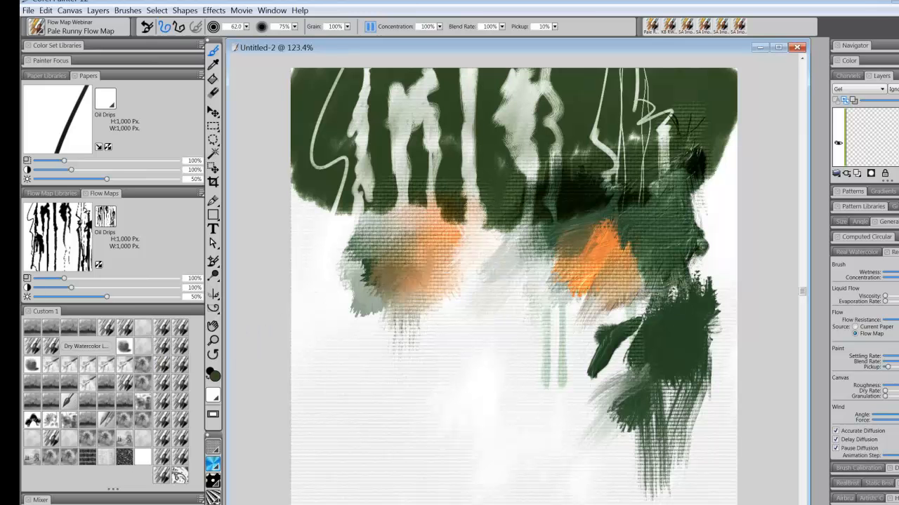
{"action": "mouse_move", "coordinate": [313, 98]}
{"action": "left_mouse_down"}
{"action": "mouse_move", "coordinate": [365, 79]}
{"action": "mouse_move", "coordinate": [631, 81]}
{"action": "mouse_move", "coordinate": [730, 95]}
{"action": "mouse_move", "coordinate": [601, 69]}
{"action": "mouse_move", "coordinate": [499, 102]}
{"action": "mouse_move", "coordinate": [393, 105]}
{"action": "mouse_move", "coordinate": [340, 126]}
{"action": "left_mouse_up"}
{"action": "mouse_move", "coordinate": [701, 106]}
{"action": "left_mouse_down"}
{"action": "mouse_move", "coordinate": [631, 130]}
{"action": "mouse_move", "coordinate": [572, 126]}
{"action": "left_mouse_up"}
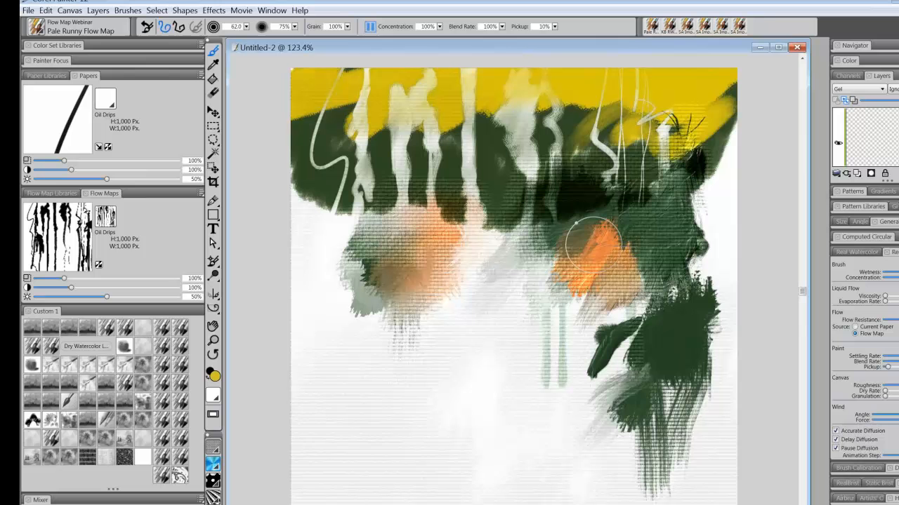
{"action": "left_click", "coordinate": [836, 439]}
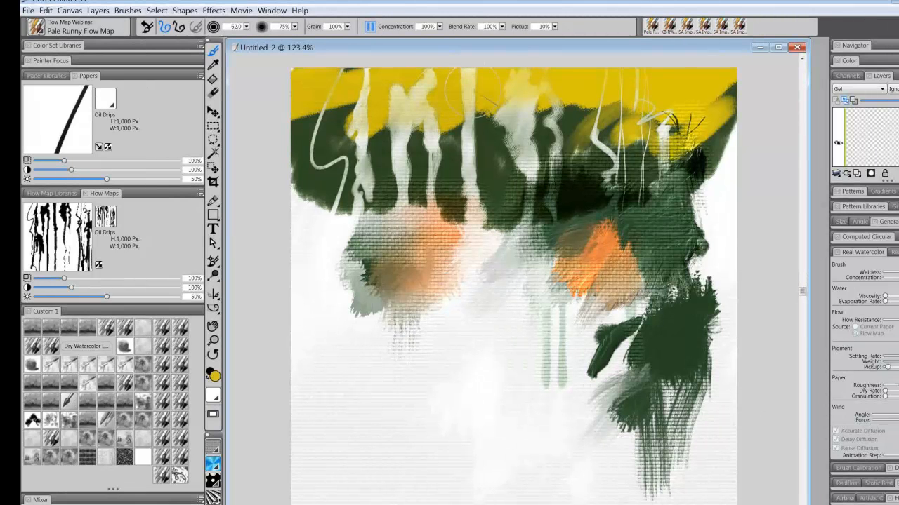
Show the Real Wet Oil settings and choose the Pale Runny Flow Map variant from the Flow Map Webinar brushes again.
{"action": "left_click", "coordinate": [873, 254]}
{"action": "left_click", "coordinate": [875, 255]}
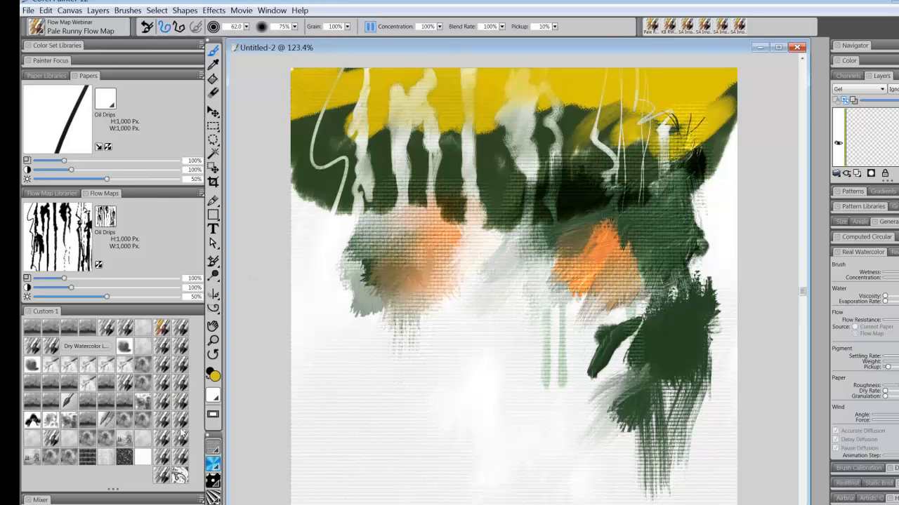
{"action": "left_click", "coordinate": [163, 478]}
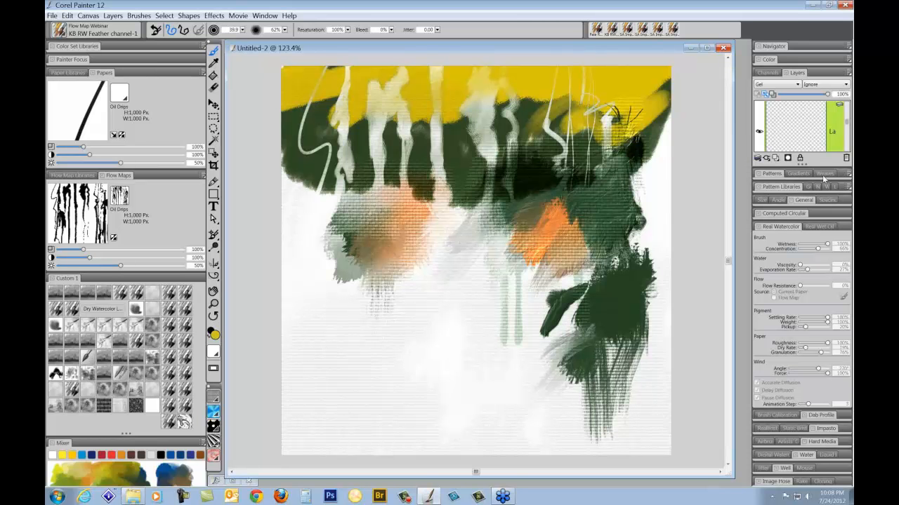
{"action": "left_click", "coordinate": [819, 227]}
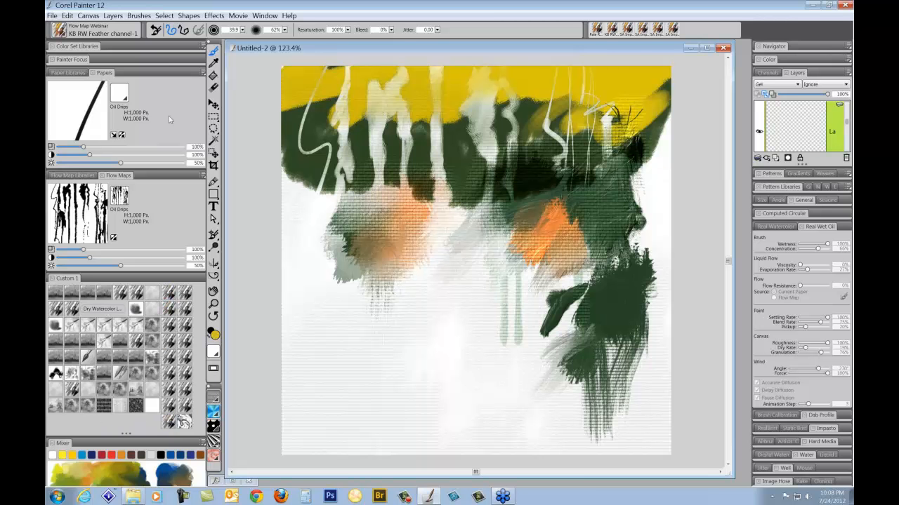
{"action": "left_click", "coordinate": [65, 31]}
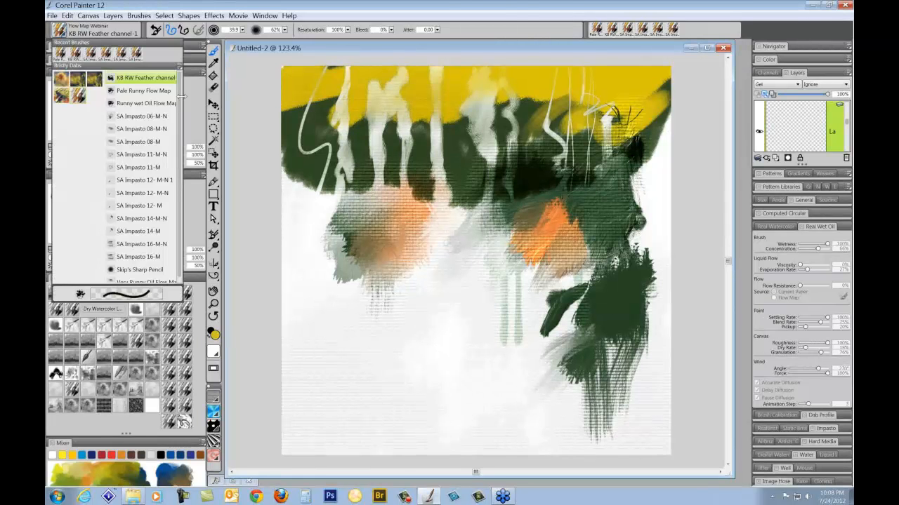
{"action": "left_click", "coordinate": [143, 95]}
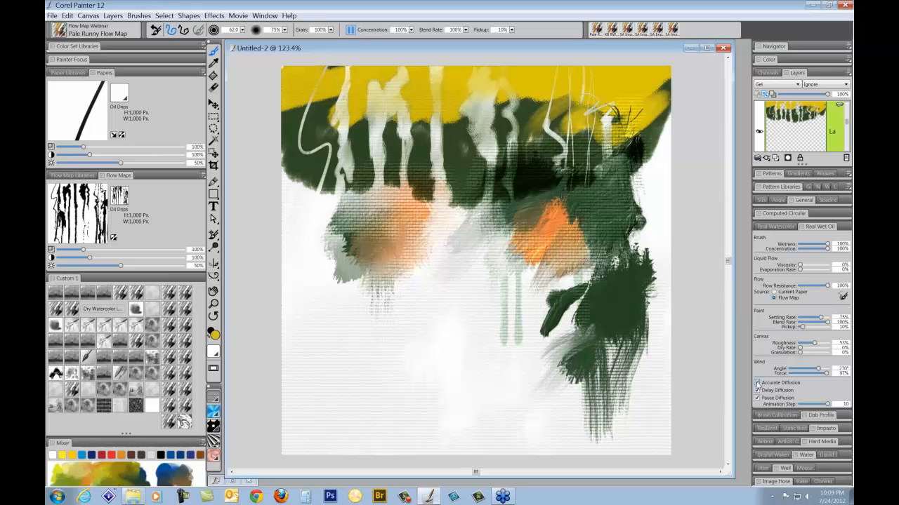
Undo the dark green and yellow drip bands painted across the canvas's upper edge.
{"action": "left_click", "coordinate": [757, 383]}
{"action": "left_click", "coordinate": [757, 398]}
{"action": "left_click", "coordinate": [756, 398]}
{"action": "key", "text": "ctrl+z"}
{"action": "key", "text": "ctrl+z"}
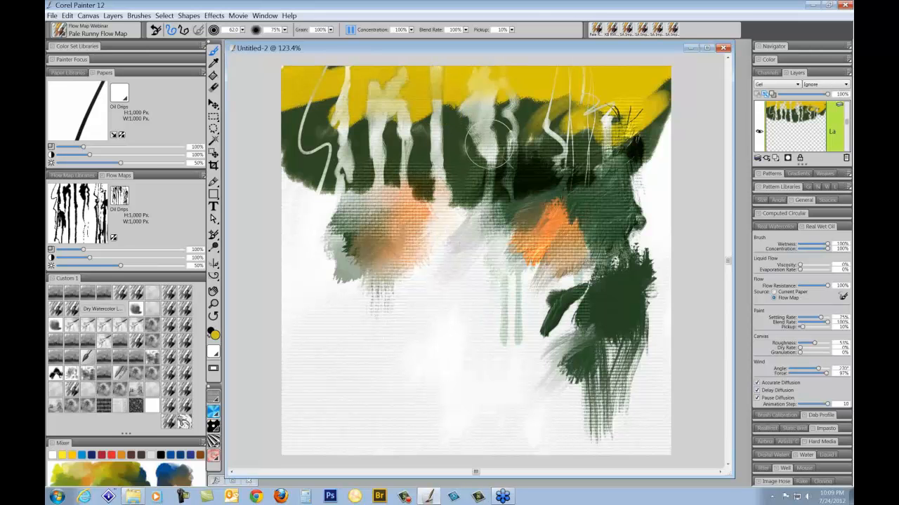
{"action": "key", "text": "ctrl+z"}
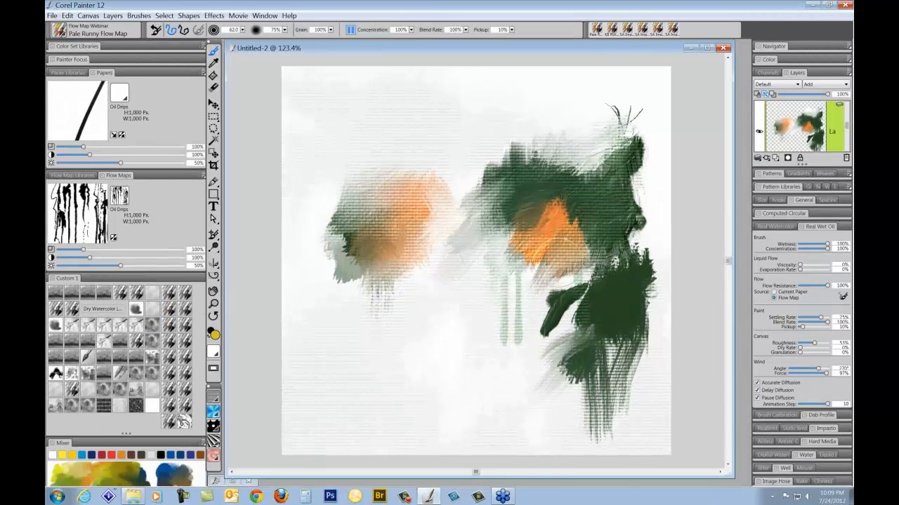
Paint a yellow drip-textured band across the canvas's upper part with dark green along its upper edge, and turn off Pause Diffusion.
{"action": "mouse_move", "coordinate": [302, 90]}
{"action": "left_mouse_down"}
{"action": "mouse_move", "coordinate": [334, 67]}
{"action": "mouse_move", "coordinate": [355, 105]}
{"action": "mouse_move", "coordinate": [351, 151]}
{"action": "mouse_move", "coordinate": [379, 151]}
{"action": "mouse_move", "coordinate": [499, 67]}
{"action": "mouse_move", "coordinate": [533, 66]}
{"action": "mouse_move", "coordinate": [481, 140]}
{"action": "mouse_move", "coordinate": [646, 70]}
{"action": "mouse_move", "coordinate": [639, 67]}
{"action": "mouse_move", "coordinate": [688, 71]}
{"action": "mouse_move", "coordinate": [656, 119]}
{"action": "mouse_move", "coordinate": [639, 77]}
{"action": "mouse_move", "coordinate": [281, 81]}
{"action": "left_mouse_up"}
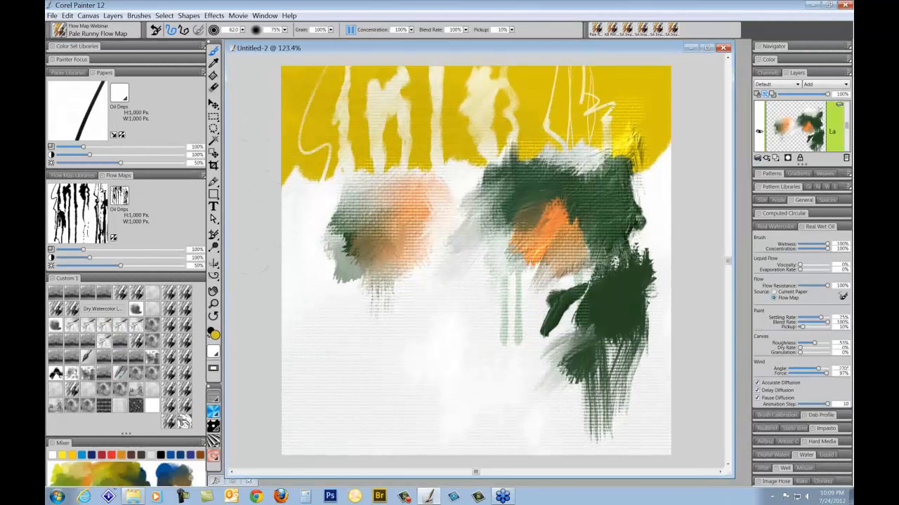
{"action": "left_click", "coordinate": [348, 246], "text": "alt"}
{"action": "mouse_move", "coordinate": [294, 77]}
{"action": "left_mouse_down"}
{"action": "mouse_move", "coordinate": [523, 77]}
{"action": "mouse_move", "coordinate": [639, 92]}
{"action": "mouse_move", "coordinate": [519, 80]}
{"action": "mouse_move", "coordinate": [460, 116]}
{"action": "left_mouse_up"}
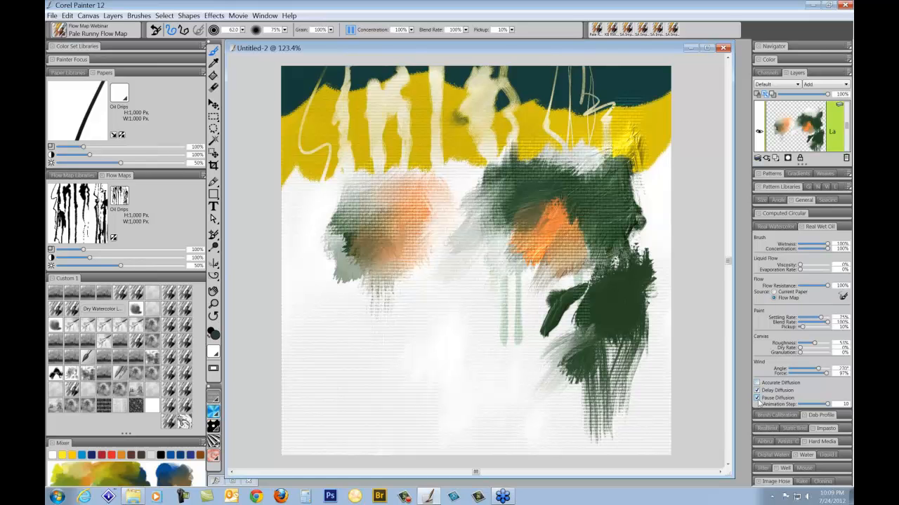
{"action": "left_click", "coordinate": [757, 398]}
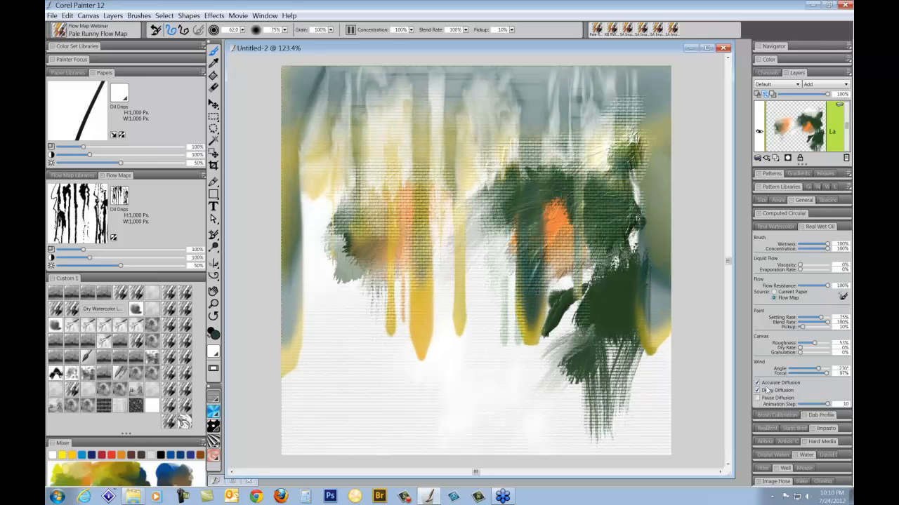
Stop the running paint by turning Pause Diffusion back on, with Accurate Diffusion off.
{"action": "left_click", "coordinate": [757, 383]}
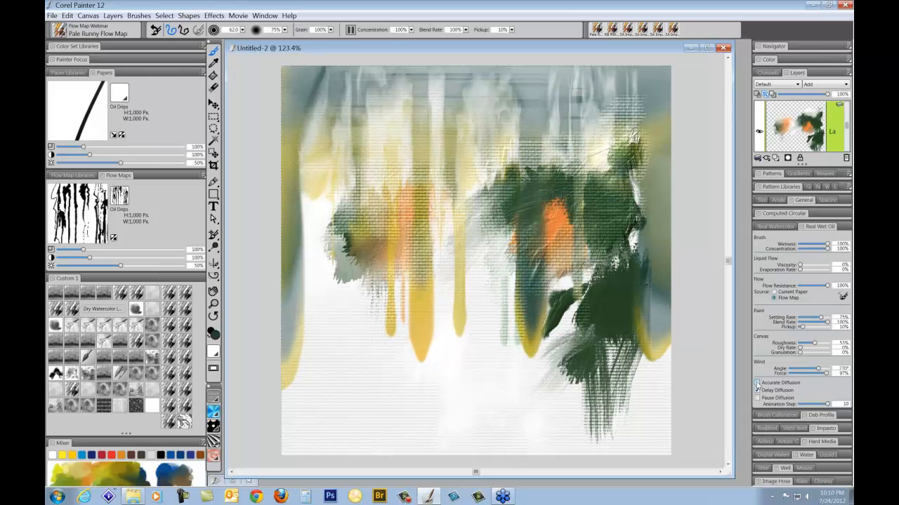
{"action": "left_click", "coordinate": [756, 390]}
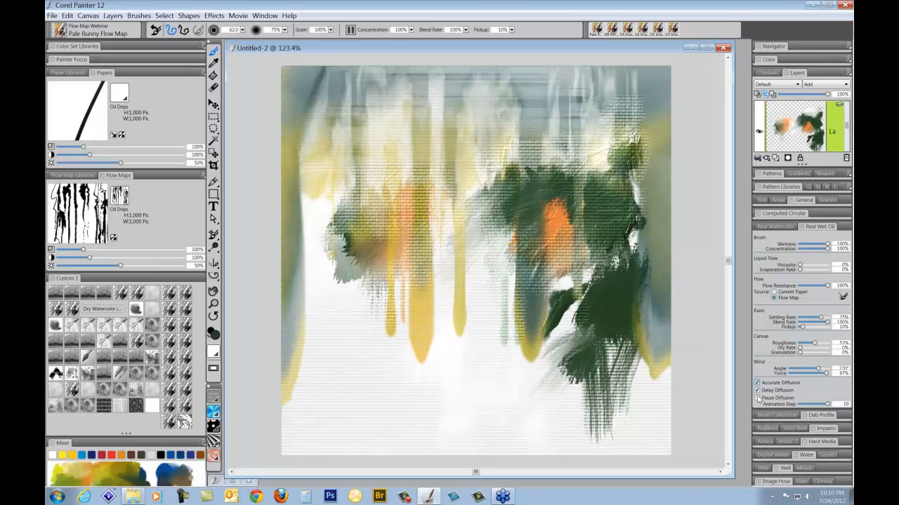
{"action": "left_click", "coordinate": [756, 398]}
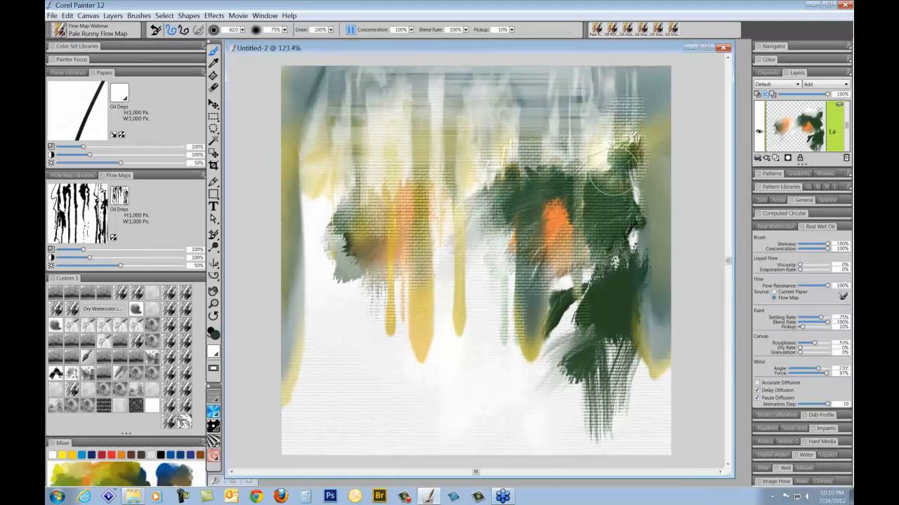
Invert both the Oil Drips paper and the Oil Drips flow map.
{"action": "mouse_move", "coordinate": [634, 277]}
{"action": "left_mouse_down"}
{"action": "mouse_move", "coordinate": [624, 200]}
{"action": "mouse_move", "coordinate": [626, 304]}
{"action": "mouse_move", "coordinate": [617, 230]}
{"action": "mouse_move", "coordinate": [624, 300]}
{"action": "mouse_move", "coordinate": [622, 276]}
{"action": "left_mouse_up"}
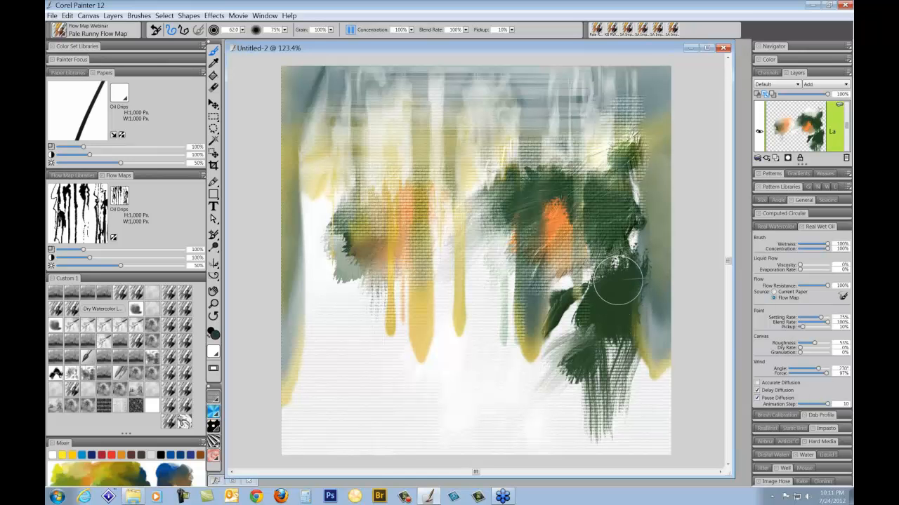
{"action": "left_click", "coordinate": [122, 135]}
{"action": "left_click", "coordinate": [114, 239]}
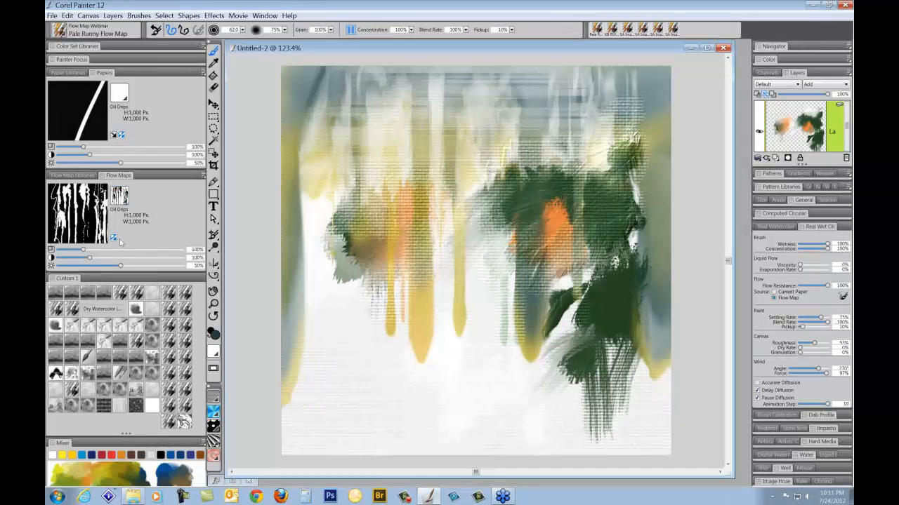
Hide the layer with the green, yellow and orange painting and add a new empty layer.
{"action": "left_click", "coordinate": [760, 133]}
{"action": "mouse_move", "coordinate": [847, 127]}
{"action": "left_mouse_down"}
{"action": "mouse_move", "coordinate": [848, 134]}
{"action": "mouse_move", "coordinate": [849, 123]}
{"action": "left_mouse_up"}
{"action": "left_click", "coordinate": [759, 140]}
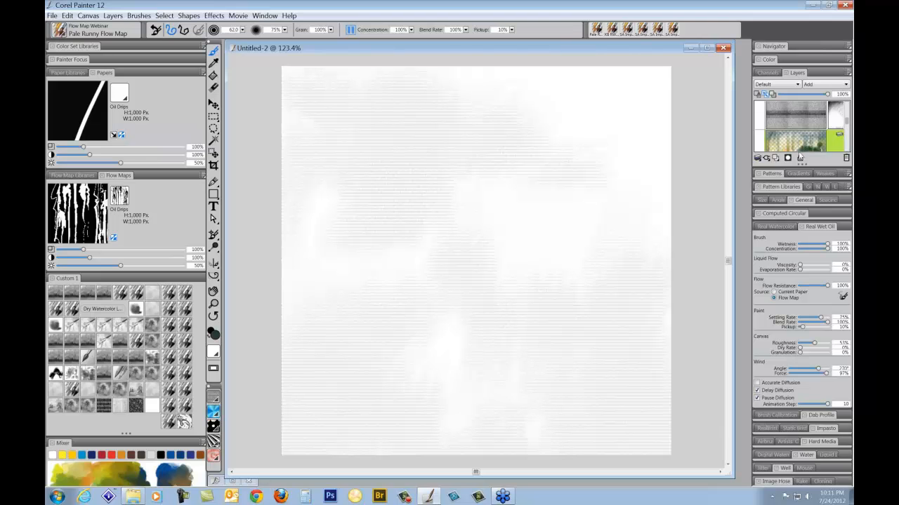
{"action": "left_click", "coordinate": [776, 158]}
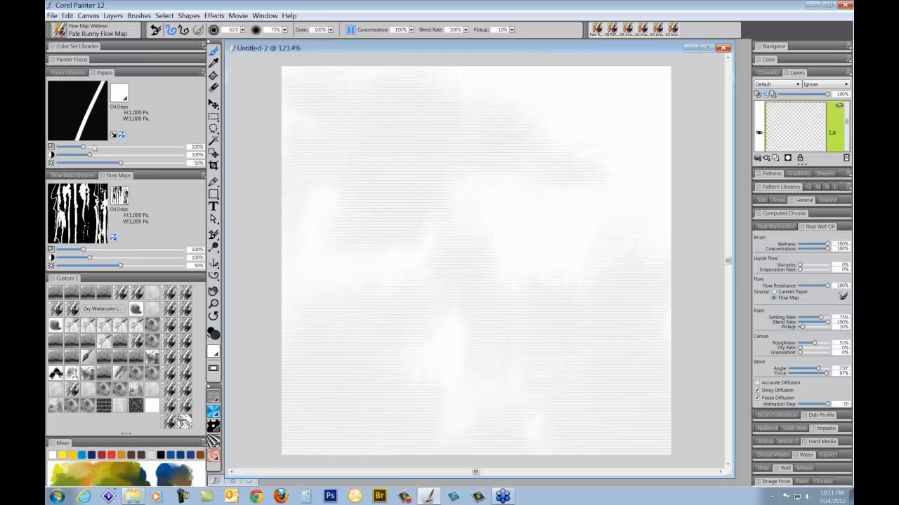
Collapse the paper and flow map settings to reveal the Mixer, and paint yellow-green drips from the upper edge past the canvas's middle.
{"action": "left_click", "coordinate": [104, 73]}
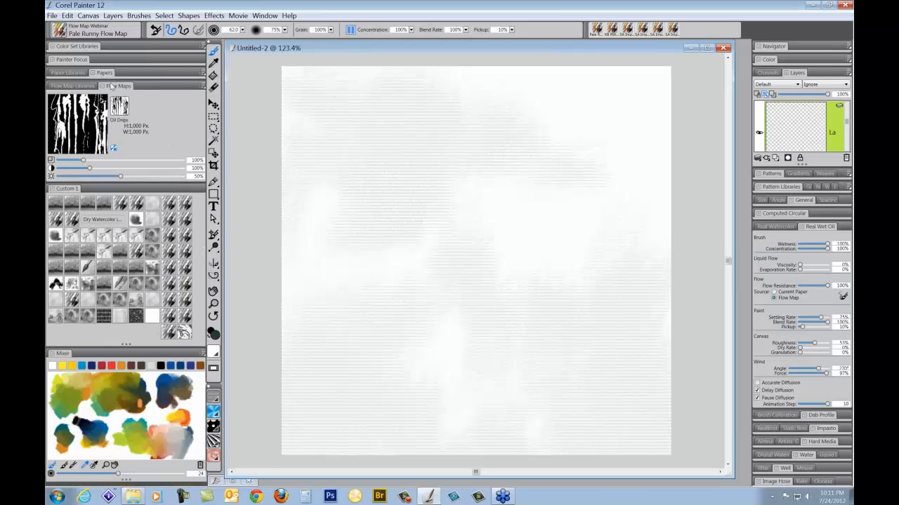
{"action": "left_click", "coordinate": [112, 87]}
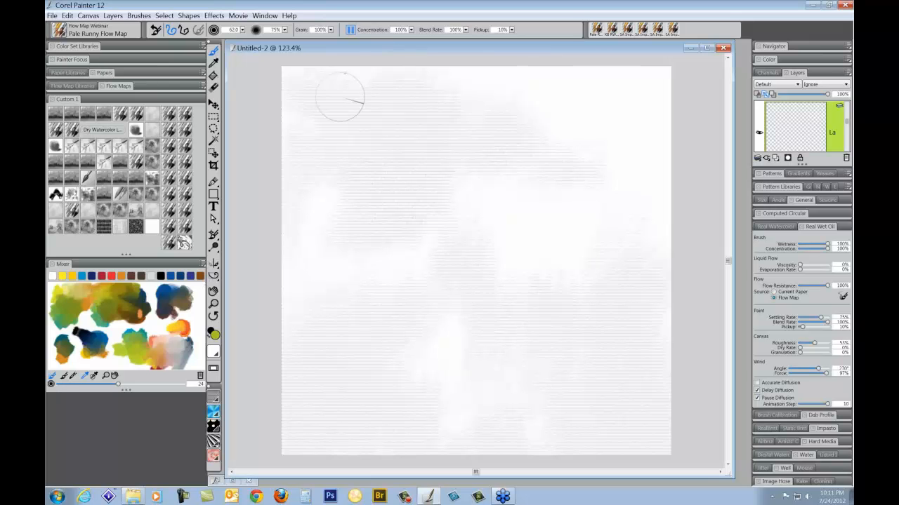
{"action": "mouse_move", "coordinate": [290, 105]}
{"action": "left_mouse_down"}
{"action": "mouse_move", "coordinate": [315, 78]}
{"action": "mouse_move", "coordinate": [301, 95]}
{"action": "mouse_move", "coordinate": [357, 69]}
{"action": "mouse_move", "coordinate": [367, 82]}
{"action": "mouse_move", "coordinate": [330, 144]}
{"action": "mouse_move", "coordinate": [448, 63]}
{"action": "mouse_move", "coordinate": [465, 67]}
{"action": "mouse_move", "coordinate": [444, 123]}
{"action": "mouse_move", "coordinate": [631, 60]}
{"action": "mouse_move", "coordinate": [626, 94]}
{"action": "mouse_move", "coordinate": [672, 70]}
{"action": "mouse_move", "coordinate": [637, 151]}
{"action": "mouse_move", "coordinate": [576, 123]}
{"action": "left_mouse_up"}
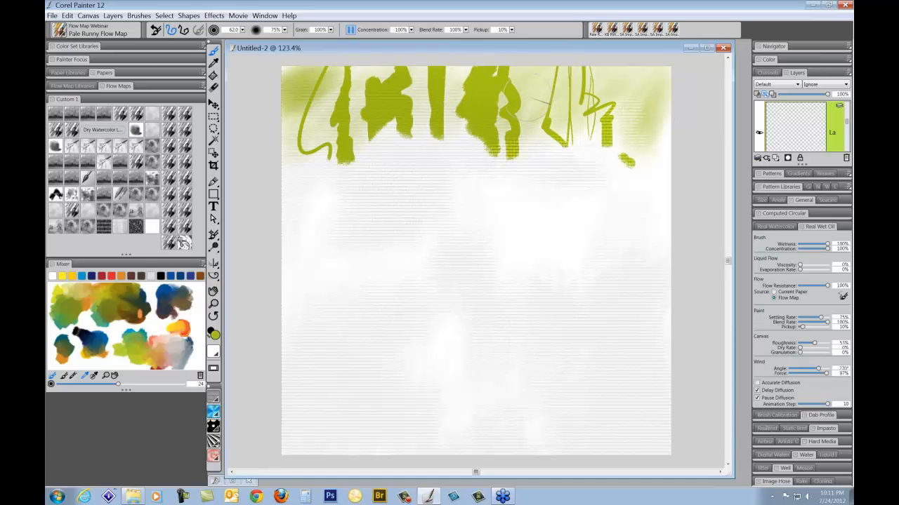
{"action": "mouse_move", "coordinate": [512, 119]}
{"action": "left_mouse_down"}
{"action": "mouse_move", "coordinate": [535, 144]}
{"action": "mouse_move", "coordinate": [556, 179]}
{"action": "mouse_move", "coordinate": [589, 172]}
{"action": "mouse_move", "coordinate": [611, 191]}
{"action": "mouse_move", "coordinate": [635, 172]}
{"action": "mouse_move", "coordinate": [647, 179]}
{"action": "mouse_move", "coordinate": [495, 167]}
{"action": "mouse_move", "coordinate": [459, 153]}
{"action": "mouse_move", "coordinate": [466, 116]}
{"action": "mouse_move", "coordinate": [591, 181]}
{"action": "mouse_move", "coordinate": [594, 203]}
{"action": "mouse_move", "coordinate": [621, 225]}
{"action": "mouse_move", "coordinate": [595, 203]}
{"action": "mouse_move", "coordinate": [492, 232]}
{"action": "mouse_move", "coordinate": [419, 172]}
{"action": "mouse_move", "coordinate": [359, 190]}
{"action": "mouse_move", "coordinate": [332, 184]}
{"action": "mouse_move", "coordinate": [328, 144]}
{"action": "mouse_move", "coordinate": [288, 186]}
{"action": "mouse_move", "coordinate": [361, 144]}
{"action": "mouse_move", "coordinate": [370, 160]}
{"action": "mouse_move", "coordinate": [366, 247]}
{"action": "mouse_move", "coordinate": [405, 188]}
{"action": "mouse_move", "coordinate": [416, 221]}
{"action": "mouse_move", "coordinate": [479, 186]}
{"action": "mouse_move", "coordinate": [532, 193]}
{"action": "mouse_move", "coordinate": [628, 163]}
{"action": "left_mouse_up"}
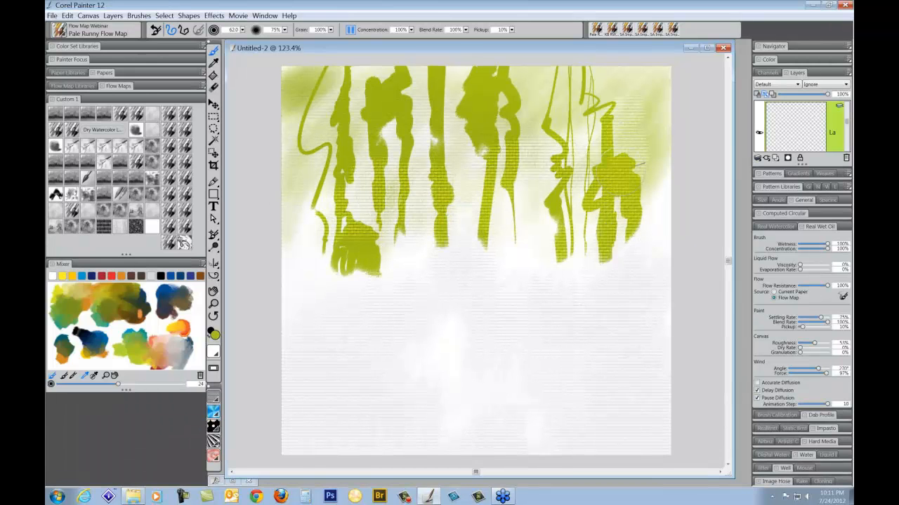
{"action": "mouse_move", "coordinate": [629, 240]}
{"action": "left_mouse_down"}
{"action": "mouse_move", "coordinate": [605, 276]}
{"action": "mouse_move", "coordinate": [597, 237]}
{"action": "mouse_move", "coordinate": [583, 275]}
{"action": "mouse_move", "coordinate": [558, 237]}
{"action": "mouse_move", "coordinate": [537, 252]}
{"action": "mouse_move", "coordinate": [466, 252]}
{"action": "mouse_move", "coordinate": [424, 265]}
{"action": "mouse_move", "coordinate": [399, 293]}
{"action": "mouse_move", "coordinate": [449, 219]}
{"action": "mouse_move", "coordinate": [439, 266]}
{"action": "mouse_move", "coordinate": [400, 276]}
{"action": "mouse_move", "coordinate": [407, 198]}
{"action": "mouse_move", "coordinate": [347, 268]}
{"action": "mouse_move", "coordinate": [357, 237]}
{"action": "mouse_move", "coordinate": [300, 297]}
{"action": "mouse_move", "coordinate": [293, 276]}
{"action": "mouse_move", "coordinate": [312, 249]}
{"action": "left_mouse_up"}
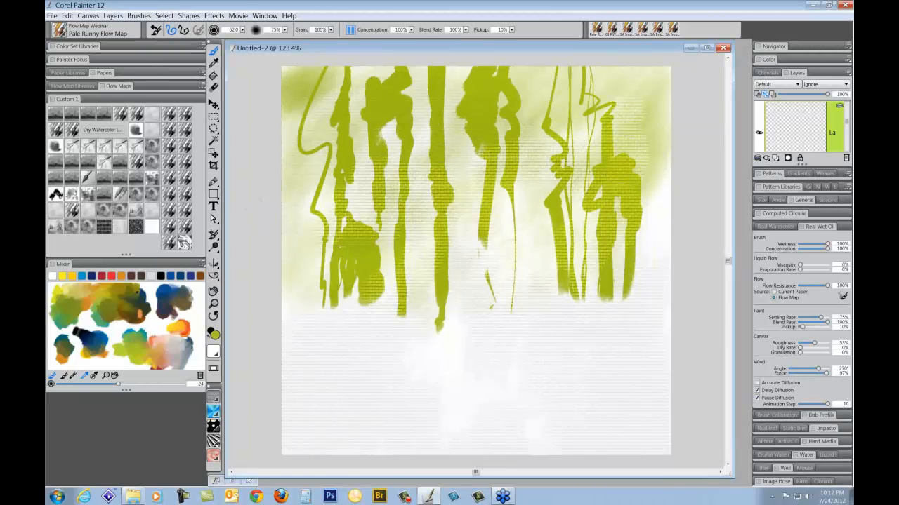
Cover most of the yellow-green drips with dark green, leaving some lower ends uncovered, and turn off Pause Diffusion so the paint runs.
{"action": "mouse_move", "coordinate": [299, 88]}
{"action": "left_mouse_down"}
{"action": "mouse_move", "coordinate": [351, 78]}
{"action": "mouse_move", "coordinate": [337, 147]}
{"action": "mouse_move", "coordinate": [320, 109]}
{"action": "mouse_move", "coordinate": [335, 160]}
{"action": "mouse_move", "coordinate": [343, 132]}
{"action": "mouse_move", "coordinate": [360, 253]}
{"action": "mouse_move", "coordinate": [351, 263]}
{"action": "mouse_move", "coordinate": [376, 224]}
{"action": "left_mouse_up"}
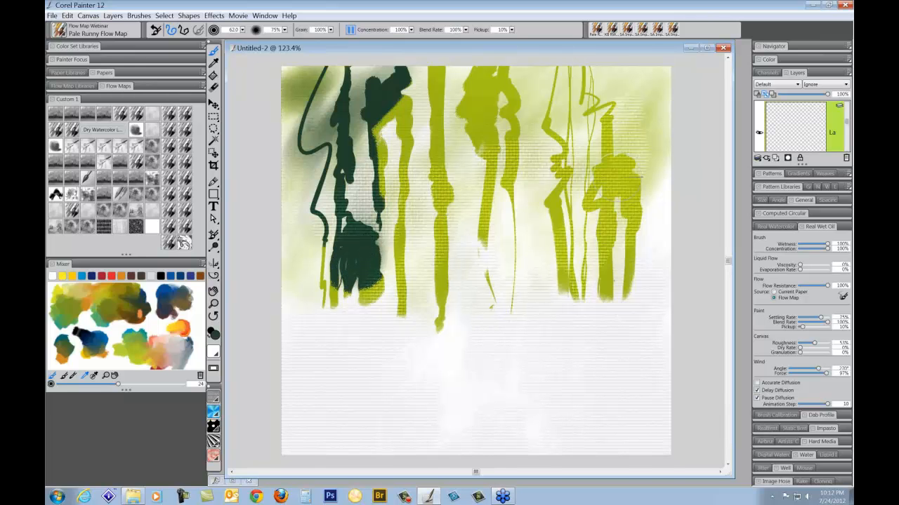
{"action": "mouse_move", "coordinate": [641, 177]}
{"action": "left_mouse_down"}
{"action": "mouse_move", "coordinate": [609, 174]}
{"action": "mouse_move", "coordinate": [617, 179]}
{"action": "mouse_move", "coordinate": [612, 200]}
{"action": "mouse_move", "coordinate": [586, 81]}
{"action": "mouse_move", "coordinate": [559, 92]}
{"action": "mouse_move", "coordinate": [551, 190]}
{"action": "mouse_move", "coordinate": [617, 172]}
{"action": "mouse_move", "coordinate": [618, 214]}
{"action": "mouse_move", "coordinate": [611, 193]}
{"action": "left_mouse_up"}
{"action": "mouse_move", "coordinate": [490, 109]}
{"action": "left_mouse_down"}
{"action": "mouse_move", "coordinate": [492, 126]}
{"action": "mouse_move", "coordinate": [491, 81]}
{"action": "mouse_move", "coordinate": [500, 183]}
{"action": "left_mouse_up"}
{"action": "left_click_drag", "start_coordinate": [437, 70], "coordinate": [440, 147]}
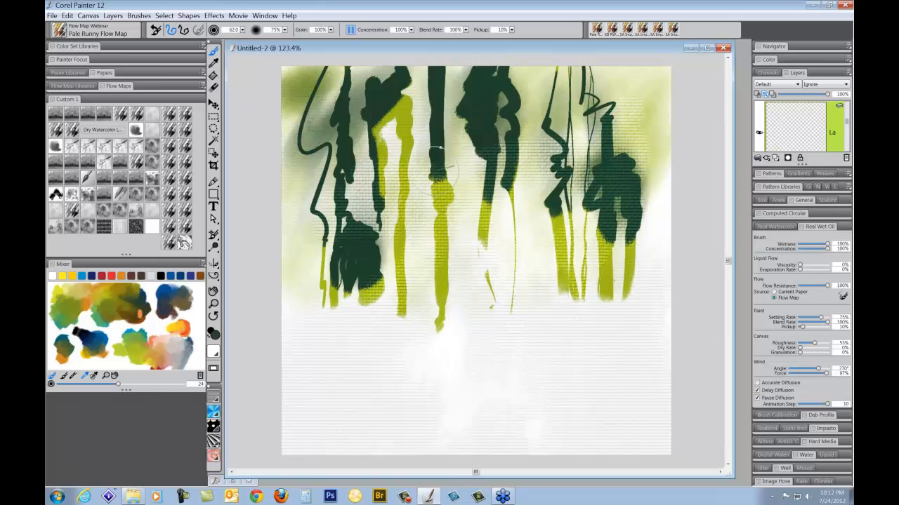
{"action": "left_click_drag", "start_coordinate": [405, 80], "coordinate": [401, 253]}
{"action": "left_click_drag", "start_coordinate": [438, 169], "coordinate": [440, 323]}
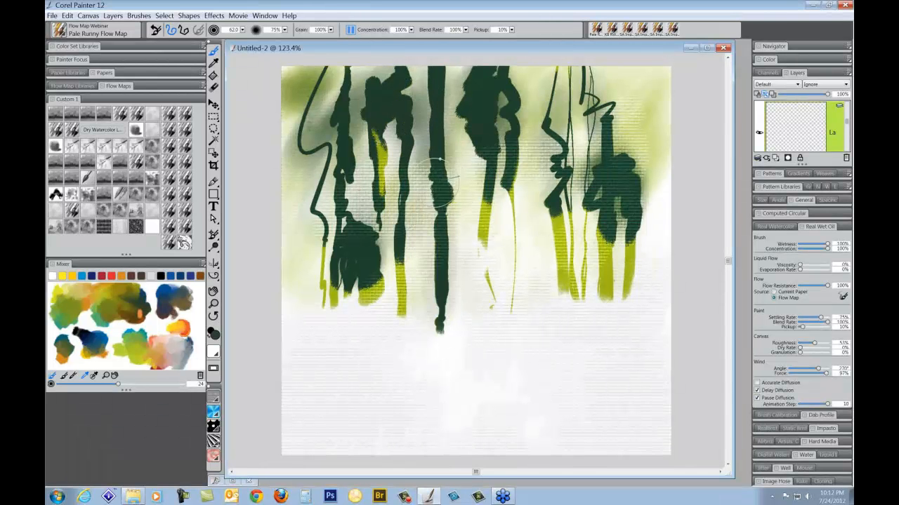
{"action": "left_click_drag", "start_coordinate": [404, 239], "coordinate": [401, 344]}
{"action": "left_click_drag", "start_coordinate": [492, 123], "coordinate": [494, 219]}
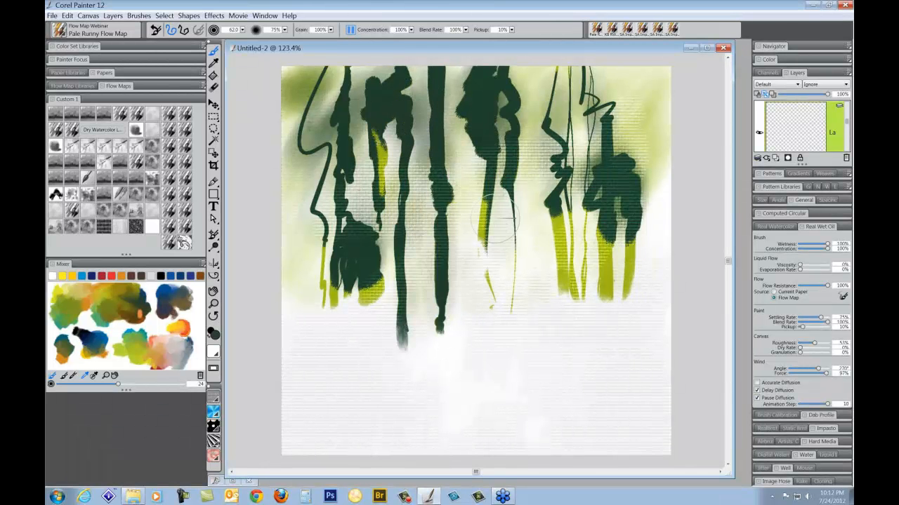
{"action": "left_click_drag", "start_coordinate": [556, 132], "coordinate": [560, 281]}
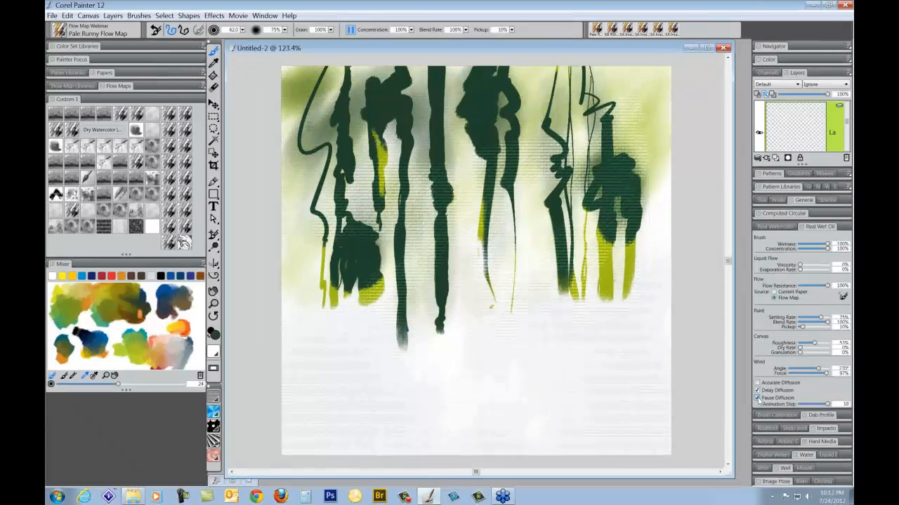
{"action": "left_click", "coordinate": [757, 398]}
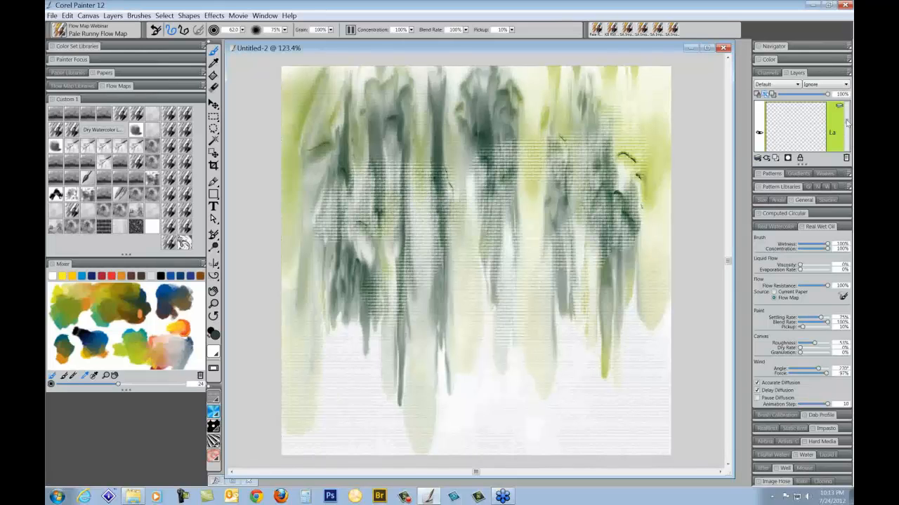
Hide the canvas-texture layers so only the running green drips show.
{"action": "left_click_drag", "start_coordinate": [847, 120], "coordinate": [849, 105]}
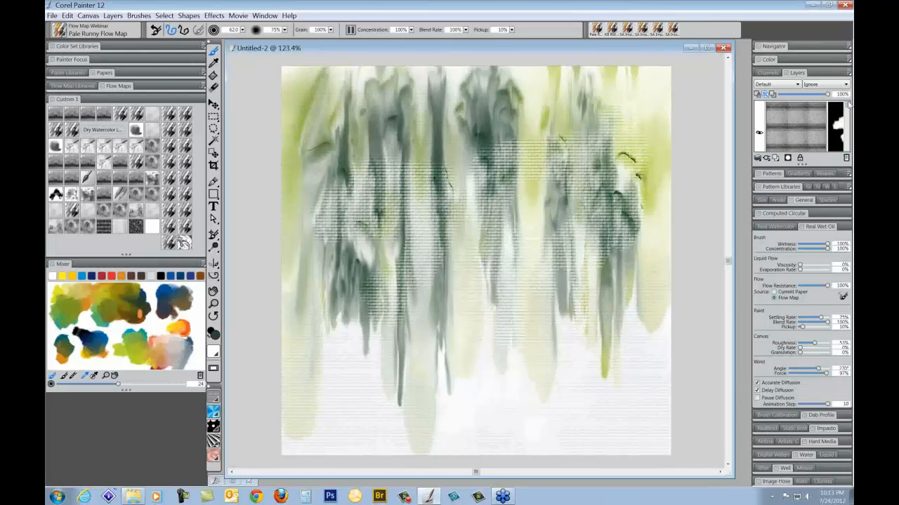
{"action": "left_click", "coordinate": [759, 133]}
{"action": "left_click_drag", "start_coordinate": [848, 107], "coordinate": [847, 114]}
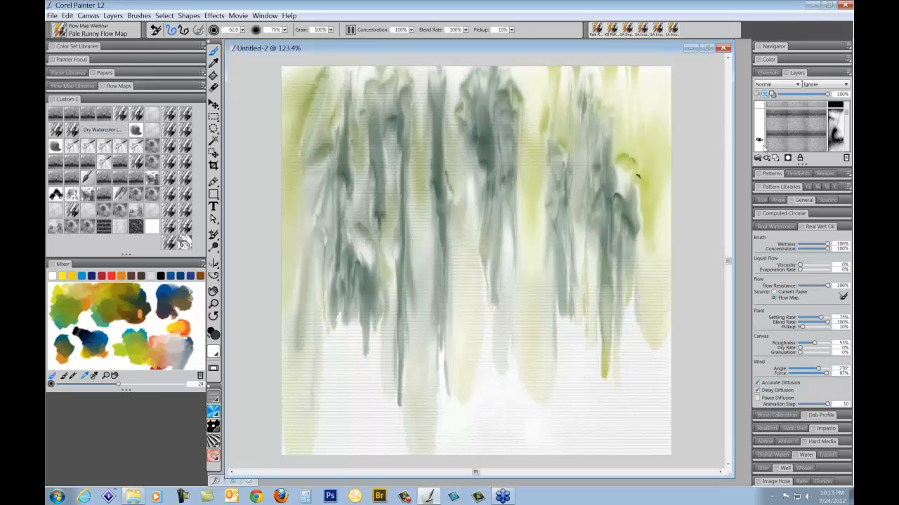
{"action": "left_click", "coordinate": [758, 139]}
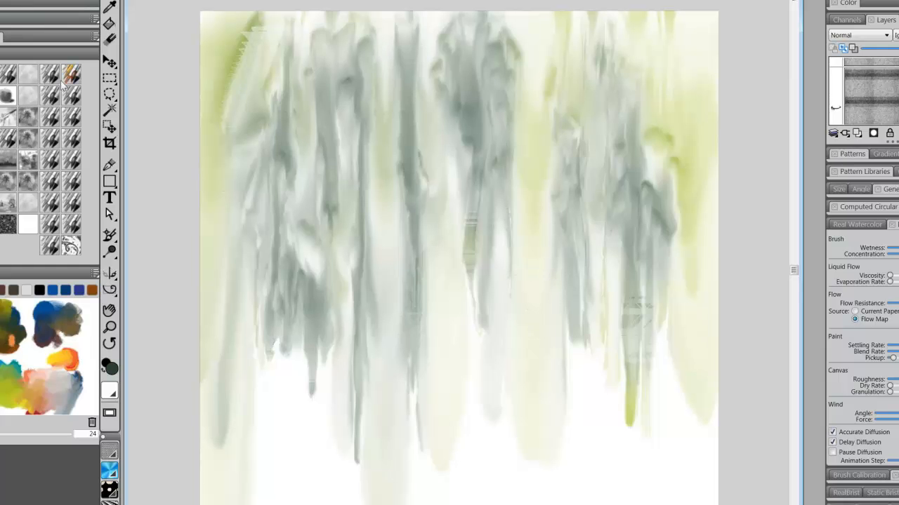
Switch to the SA Impasto 11-M brush and paint dark green strokes through the drip texture over the canvas's upper-left area.
{"action": "left_click", "coordinate": [50, 225]}
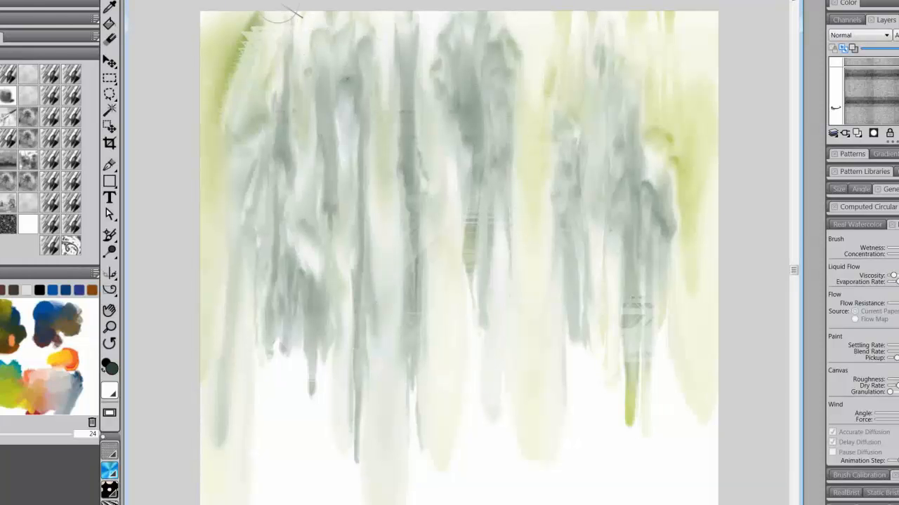
{"action": "mouse_move", "coordinate": [267, 28]}
{"action": "left_mouse_down"}
{"action": "mouse_move", "coordinate": [268, 53]}
{"action": "mouse_move", "coordinate": [254, 33]}
{"action": "mouse_move", "coordinate": [281, 30]}
{"action": "mouse_move", "coordinate": [246, 43]}
{"action": "mouse_move", "coordinate": [252, 52]}
{"action": "mouse_move", "coordinate": [222, 36]}
{"action": "mouse_move", "coordinate": [261, 12]}
{"action": "mouse_move", "coordinate": [264, 72]}
{"action": "mouse_move", "coordinate": [273, 43]}
{"action": "mouse_move", "coordinate": [260, 56]}
{"action": "mouse_move", "coordinate": [258, 34]}
{"action": "mouse_move", "coordinate": [279, 63]}
{"action": "mouse_move", "coordinate": [240, 105]}
{"action": "mouse_move", "coordinate": [253, 70]}
{"action": "mouse_move", "coordinate": [233, 68]}
{"action": "mouse_move", "coordinate": [278, 53]}
{"action": "mouse_move", "coordinate": [318, 48]}
{"action": "mouse_move", "coordinate": [320, 57]}
{"action": "mouse_move", "coordinate": [280, 32]}
{"action": "mouse_move", "coordinate": [315, 47]}
{"action": "mouse_move", "coordinate": [337, 36]}
{"action": "mouse_move", "coordinate": [343, 78]}
{"action": "mouse_move", "coordinate": [358, 55]}
{"action": "mouse_move", "coordinate": [374, 52]}
{"action": "mouse_move", "coordinate": [348, 50]}
{"action": "mouse_move", "coordinate": [332, 30]}
{"action": "mouse_move", "coordinate": [362, 56]}
{"action": "mouse_move", "coordinate": [309, 39]}
{"action": "mouse_move", "coordinate": [302, 53]}
{"action": "mouse_move", "coordinate": [313, 77]}
{"action": "mouse_move", "coordinate": [347, 87]}
{"action": "mouse_move", "coordinate": [326, 63]}
{"action": "mouse_move", "coordinate": [341, 28]}
{"action": "mouse_move", "coordinate": [323, 90]}
{"action": "mouse_move", "coordinate": [305, 95]}
{"action": "mouse_move", "coordinate": [287, 66]}
{"action": "mouse_move", "coordinate": [272, 70]}
{"action": "mouse_move", "coordinate": [295, 103]}
{"action": "mouse_move", "coordinate": [260, 77]}
{"action": "mouse_move", "coordinate": [256, 112]}
{"action": "mouse_move", "coordinate": [249, 99]}
{"action": "mouse_move", "coordinate": [242, 122]}
{"action": "mouse_move", "coordinate": [260, 69]}
{"action": "mouse_move", "coordinate": [233, 63]}
{"action": "mouse_move", "coordinate": [271, 85]}
{"action": "mouse_move", "coordinate": [275, 120]}
{"action": "mouse_move", "coordinate": [295, 87]}
{"action": "mouse_move", "coordinate": [320, 112]}
{"action": "mouse_move", "coordinate": [319, 84]}
{"action": "mouse_move", "coordinate": [365, 98]}
{"action": "mouse_move", "coordinate": [351, 91]}
{"action": "mouse_move", "coordinate": [337, 26]}
{"action": "mouse_move", "coordinate": [313, 133]}
{"action": "mouse_move", "coordinate": [302, 126]}
{"action": "mouse_move", "coordinate": [344, 137]}
{"action": "mouse_move", "coordinate": [315, 144]}
{"action": "mouse_move", "coordinate": [351, 140]}
{"action": "mouse_move", "coordinate": [309, 158]}
{"action": "mouse_move", "coordinate": [266, 127]}
{"action": "mouse_move", "coordinate": [246, 182]}
{"action": "mouse_move", "coordinate": [253, 140]}
{"action": "mouse_move", "coordinate": [267, 186]}
{"action": "mouse_move", "coordinate": [310, 165]}
{"action": "left_mouse_up"}
{"action": "mouse_move", "coordinate": [260, 202]}
{"action": "left_mouse_down"}
{"action": "mouse_move", "coordinate": [295, 184]}
{"action": "mouse_move", "coordinate": [260, 155]}
{"action": "mouse_move", "coordinate": [196, 136]}
{"action": "left_mouse_up"}
{"action": "mouse_move", "coordinate": [232, 197]}
{"action": "left_mouse_down"}
{"action": "mouse_move", "coordinate": [298, 193]}
{"action": "mouse_move", "coordinate": [309, 181]}
{"action": "mouse_move", "coordinate": [295, 225]}
{"action": "mouse_move", "coordinate": [302, 184]}
{"action": "mouse_move", "coordinate": [295, 211]}
{"action": "mouse_move", "coordinate": [323, 218]}
{"action": "mouse_move", "coordinate": [274, 225]}
{"action": "mouse_move", "coordinate": [331, 240]}
{"action": "mouse_move", "coordinate": [323, 144]}
{"action": "mouse_move", "coordinate": [309, 232]}
{"action": "mouse_move", "coordinate": [351, 203]}
{"action": "mouse_move", "coordinate": [357, 148]}
{"action": "left_mouse_up"}
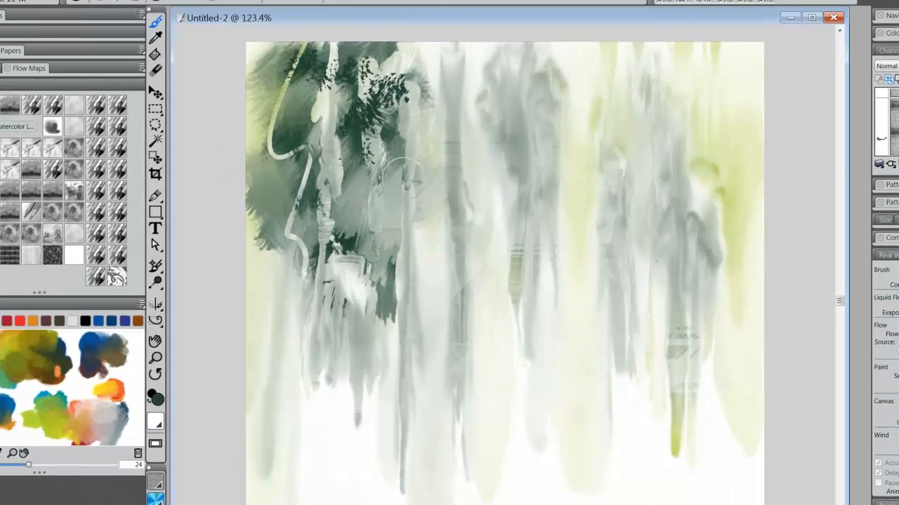
{"action": "left_click_drag", "start_coordinate": [403, 178], "coordinate": [384, 107]}
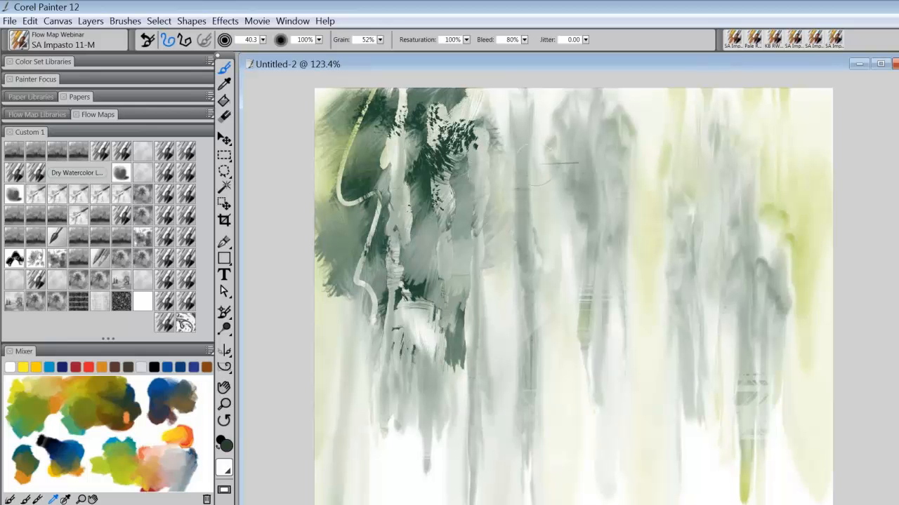
Expand the paper and flow map settings, and dock the detached Flow Maps settings back beside the Flow Map Libraries.
{"action": "left_click", "coordinate": [79, 97]}
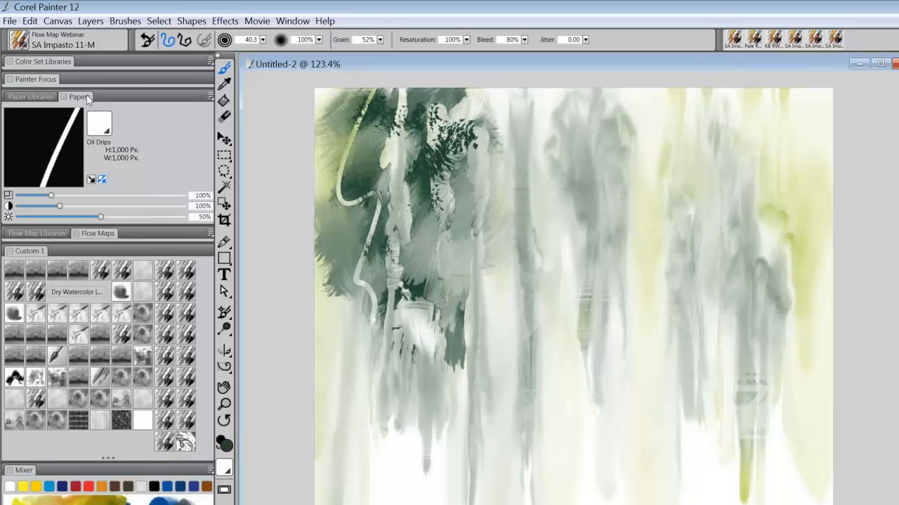
{"action": "left_click", "coordinate": [87, 235]}
{"action": "left_click_drag", "start_coordinate": [87, 235], "coordinate": [134, 272]}
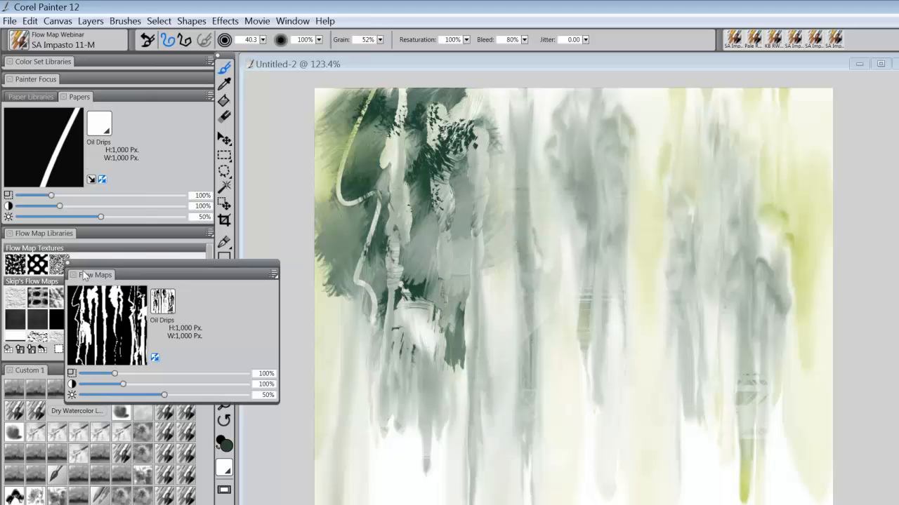
{"action": "left_click", "coordinate": [81, 97]}
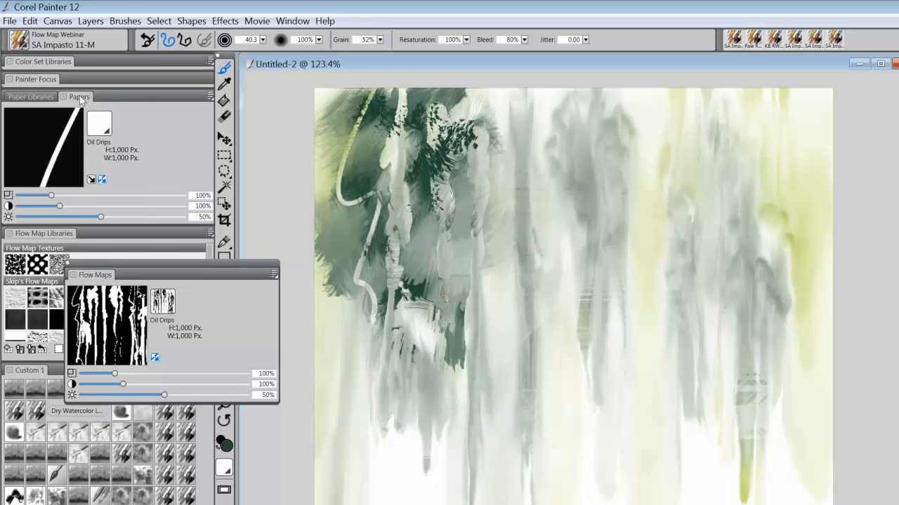
{"action": "left_click", "coordinate": [80, 97]}
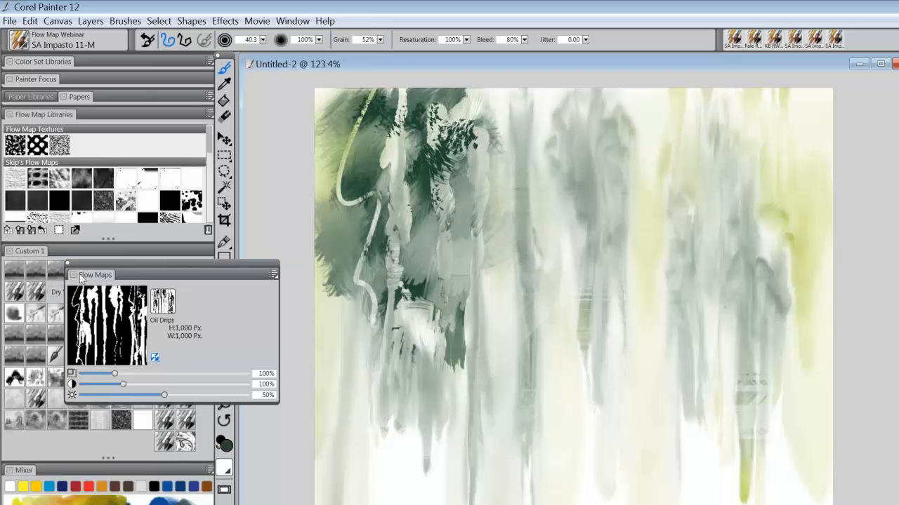
{"action": "left_click_drag", "start_coordinate": [91, 275], "coordinate": [56, 128]}
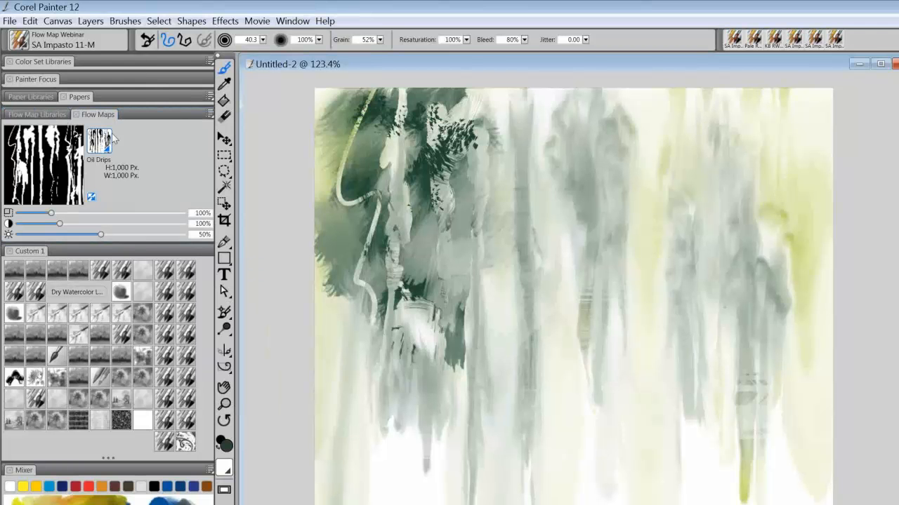
{"action": "left_click", "coordinate": [83, 97]}
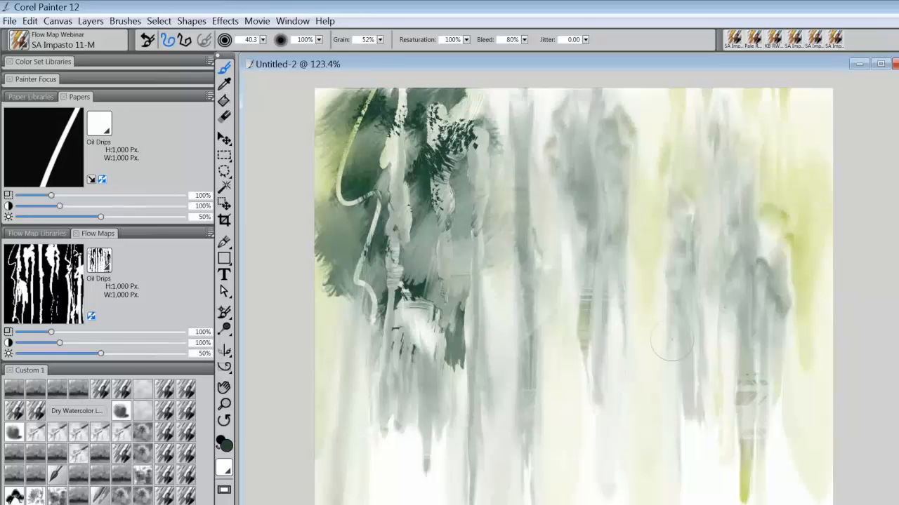
Extend the SA Impasto 11-M strokes over the drips across the canvas's upper middle, adding a dark green patch toward the right.
{"action": "mouse_move", "coordinate": [415, 172]}
{"action": "left_mouse_down"}
{"action": "mouse_move", "coordinate": [425, 157]}
{"action": "mouse_move", "coordinate": [457, 187]}
{"action": "mouse_move", "coordinate": [443, 239]}
{"action": "mouse_move", "coordinate": [391, 184]}
{"action": "mouse_move", "coordinate": [400, 264]}
{"action": "mouse_move", "coordinate": [337, 239]}
{"action": "mouse_move", "coordinate": [442, 231]}
{"action": "mouse_move", "coordinate": [418, 252]}
{"action": "mouse_move", "coordinate": [442, 226]}
{"action": "mouse_move", "coordinate": [355, 211]}
{"action": "mouse_move", "coordinate": [425, 181]}
{"action": "mouse_move", "coordinate": [446, 98]}
{"action": "mouse_move", "coordinate": [509, 175]}
{"action": "mouse_move", "coordinate": [537, 112]}
{"action": "mouse_move", "coordinate": [540, 186]}
{"action": "mouse_move", "coordinate": [520, 186]}
{"action": "mouse_move", "coordinate": [555, 260]}
{"action": "left_mouse_up"}
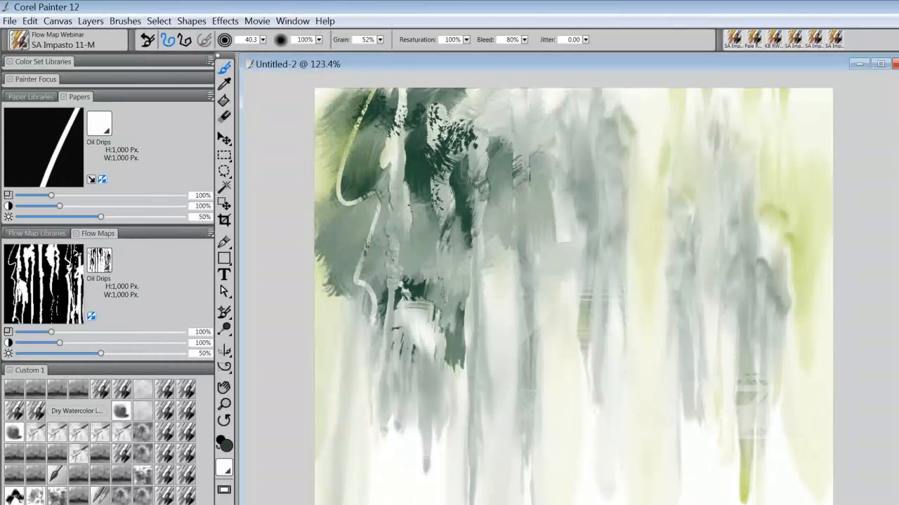
{"action": "mouse_move", "coordinate": [664, 239]}
{"action": "left_mouse_down"}
{"action": "mouse_move", "coordinate": [632, 224]}
{"action": "mouse_move", "coordinate": [618, 209]}
{"action": "mouse_move", "coordinate": [678, 213]}
{"action": "mouse_move", "coordinate": [693, 219]}
{"action": "mouse_move", "coordinate": [694, 232]}
{"action": "mouse_move", "coordinate": [672, 262]}
{"action": "mouse_move", "coordinate": [650, 243]}
{"action": "mouse_move", "coordinate": [615, 278]}
{"action": "mouse_move", "coordinate": [581, 273]}
{"action": "mouse_move", "coordinate": [598, 237]}
{"action": "mouse_move", "coordinate": [579, 209]}
{"action": "left_mouse_up"}
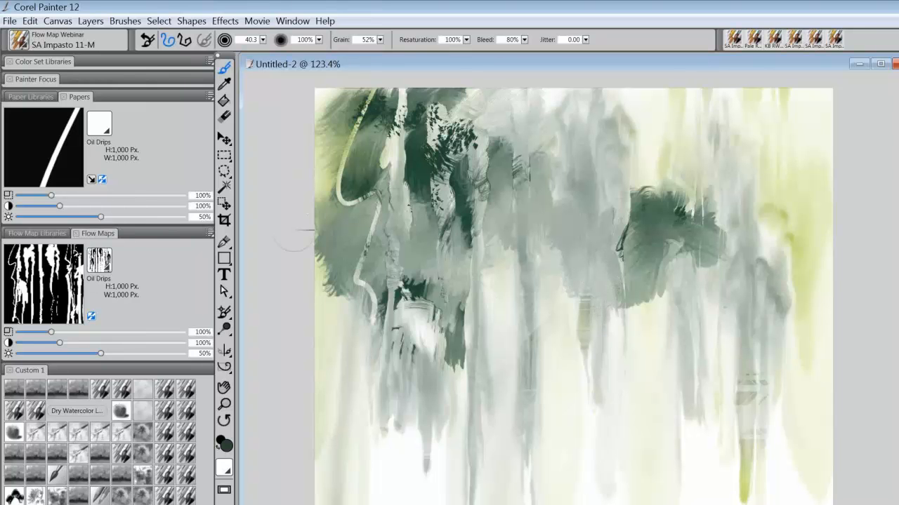
Switch to the SA Impasto 16-M brush and paint broad dark green bristle strokes over the middle and right of the canvas.
{"action": "left_click", "coordinate": [165, 412]}
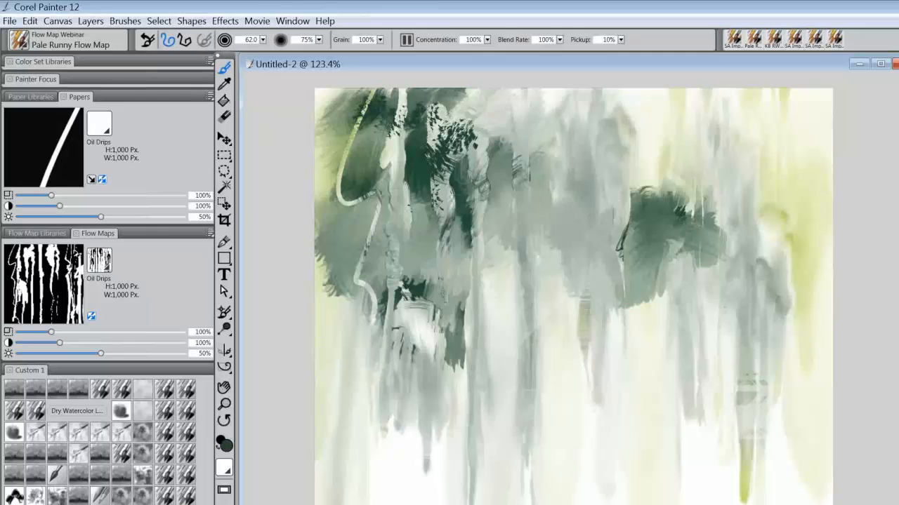
{"action": "left_click", "coordinate": [734, 39]}
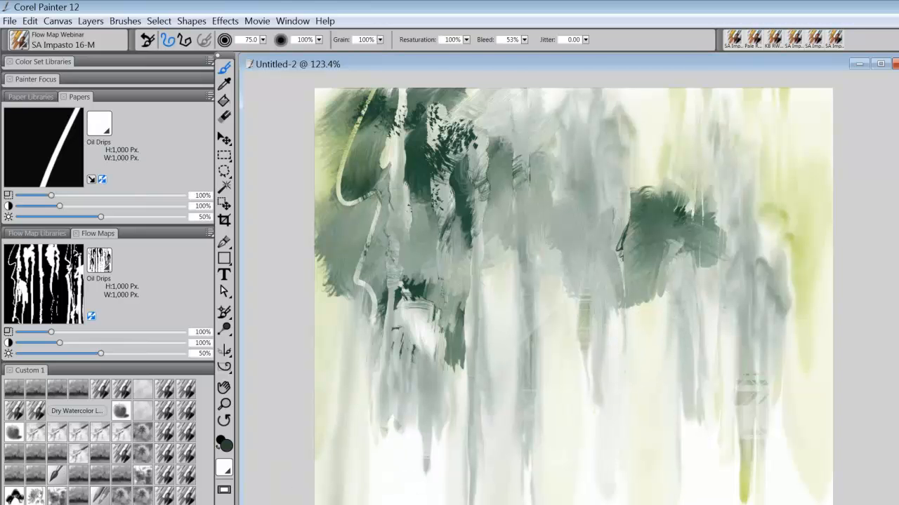
{"action": "mouse_move", "coordinate": [602, 371]}
{"action": "left_mouse_down"}
{"action": "mouse_move", "coordinate": [632, 331]}
{"action": "mouse_move", "coordinate": [632, 301]}
{"action": "mouse_move", "coordinate": [575, 344]}
{"action": "mouse_move", "coordinate": [562, 379]}
{"action": "mouse_move", "coordinate": [572, 360]}
{"action": "mouse_move", "coordinate": [574, 252]}
{"action": "mouse_move", "coordinate": [571, 260]}
{"action": "mouse_move", "coordinate": [637, 321]}
{"action": "mouse_move", "coordinate": [723, 294]}
{"action": "mouse_move", "coordinate": [660, 393]}
{"action": "left_mouse_up"}
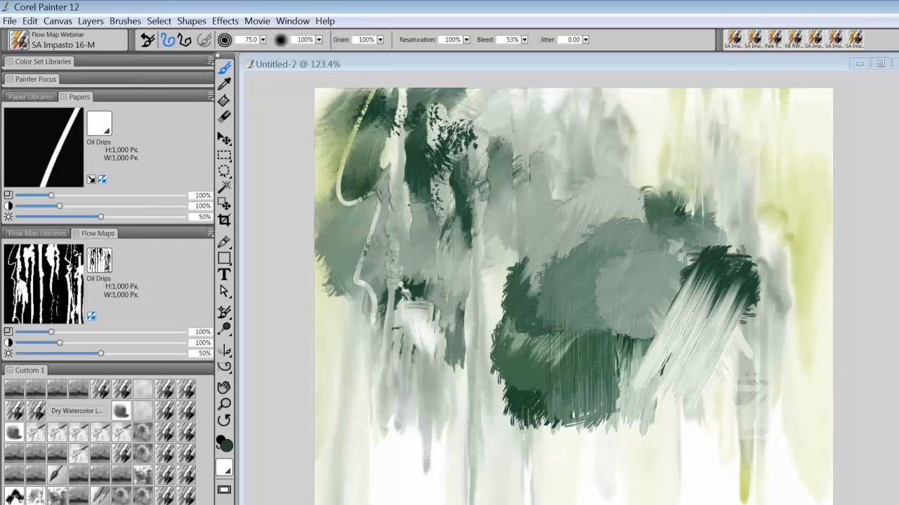
Bring the Dab Profile settings into view at the canvas's edge and reduce the brush size to 44.7.
{"action": "left_click_drag", "start_coordinate": [898, 314], "coordinate": [806, 286]}
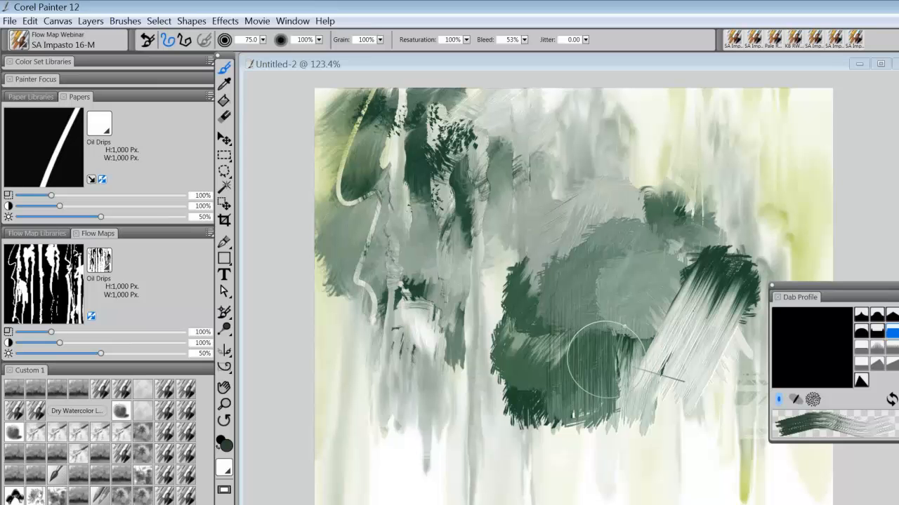
{"action": "left_click_drag", "start_coordinate": [616, 330], "coordinate": [626, 346]}
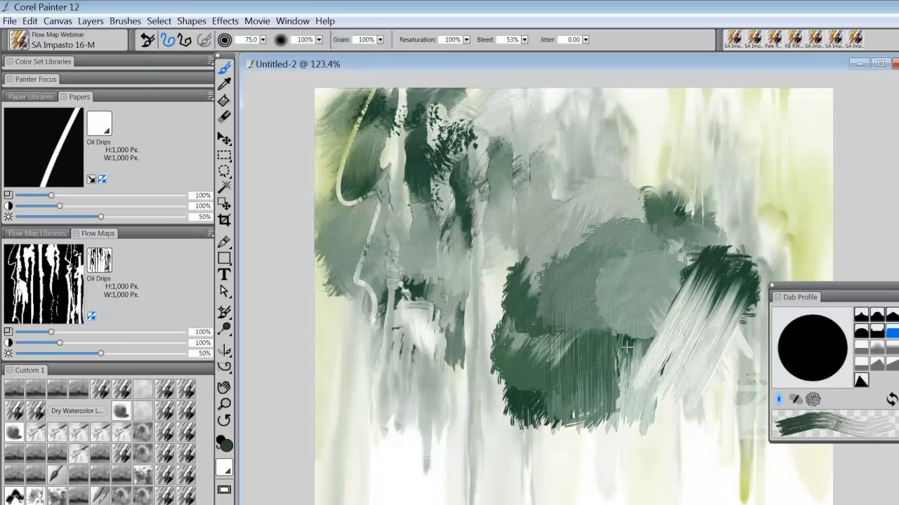
{"action": "left_click", "coordinate": [845, 379]}
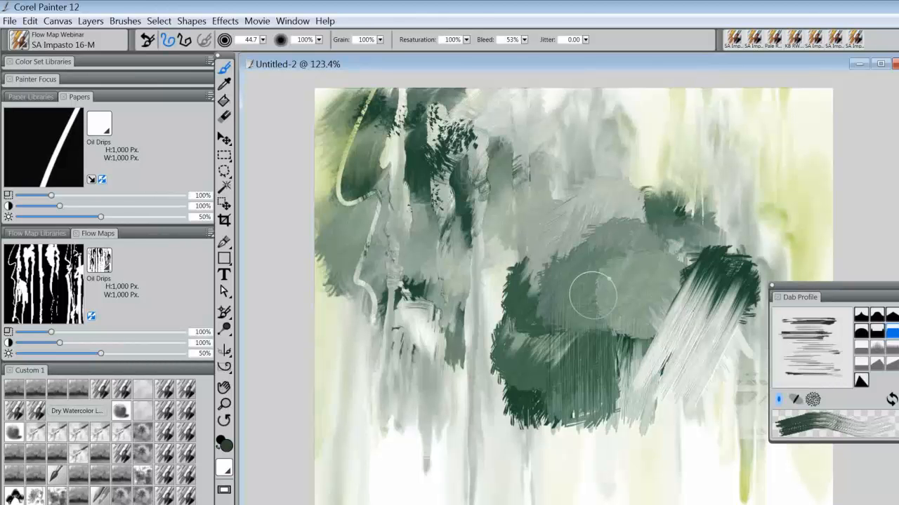
Cover the canvas's middle with dense dark green impasto strokes and pull streaky bristle marks down from their lower edge.
{"action": "mouse_move", "coordinate": [530, 294]}
{"action": "left_mouse_down"}
{"action": "mouse_move", "coordinate": [495, 344]}
{"action": "mouse_move", "coordinate": [501, 289]}
{"action": "mouse_move", "coordinate": [526, 351]}
{"action": "mouse_move", "coordinate": [613, 280]}
{"action": "left_mouse_up"}
{"action": "mouse_move", "coordinate": [568, 257]}
{"action": "left_mouse_down"}
{"action": "mouse_move", "coordinate": [564, 242]}
{"action": "mouse_move", "coordinate": [568, 305]}
{"action": "mouse_move", "coordinate": [634, 267]}
{"action": "mouse_move", "coordinate": [597, 328]}
{"action": "mouse_move", "coordinate": [598, 250]}
{"action": "mouse_move", "coordinate": [538, 361]}
{"action": "mouse_move", "coordinate": [535, 315]}
{"action": "mouse_move", "coordinate": [562, 340]}
{"action": "mouse_move", "coordinate": [555, 315]}
{"action": "mouse_move", "coordinate": [602, 307]}
{"action": "mouse_move", "coordinate": [582, 321]}
{"action": "mouse_move", "coordinate": [644, 267]}
{"action": "mouse_move", "coordinate": [664, 289]}
{"action": "mouse_move", "coordinate": [622, 297]}
{"action": "mouse_move", "coordinate": [538, 412]}
{"action": "mouse_move", "coordinate": [633, 335]}
{"action": "mouse_move", "coordinate": [618, 393]}
{"action": "mouse_move", "coordinate": [626, 393]}
{"action": "mouse_move", "coordinate": [596, 364]}
{"action": "mouse_move", "coordinate": [622, 335]}
{"action": "mouse_move", "coordinate": [572, 317]}
{"action": "mouse_move", "coordinate": [582, 264]}
{"action": "mouse_move", "coordinate": [600, 234]}
{"action": "mouse_move", "coordinate": [555, 240]}
{"action": "mouse_move", "coordinate": [583, 232]}
{"action": "mouse_move", "coordinate": [638, 245]}
{"action": "mouse_move", "coordinate": [566, 315]}
{"action": "mouse_move", "coordinate": [662, 297]}
{"action": "mouse_move", "coordinate": [491, 432]}
{"action": "left_mouse_up"}
{"action": "mouse_move", "coordinate": [599, 323]}
{"action": "left_mouse_down"}
{"action": "mouse_move", "coordinate": [592, 315]}
{"action": "mouse_move", "coordinate": [497, 376]}
{"action": "left_mouse_up"}
{"action": "mouse_move", "coordinate": [588, 314]}
{"action": "left_mouse_down"}
{"action": "mouse_move", "coordinate": [595, 239]}
{"action": "mouse_move", "coordinate": [532, 267]}
{"action": "mouse_move", "coordinate": [612, 306]}
{"action": "mouse_move", "coordinate": [594, 296]}
{"action": "mouse_move", "coordinate": [585, 254]}
{"action": "mouse_move", "coordinate": [617, 302]}
{"action": "mouse_move", "coordinate": [504, 463]}
{"action": "left_mouse_up"}
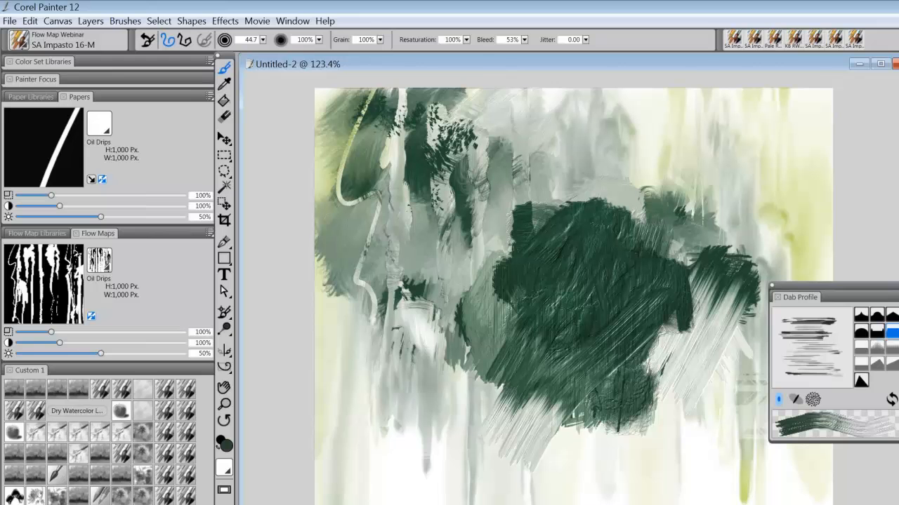
{"action": "mouse_move", "coordinate": [624, 330]}
{"action": "left_mouse_down"}
{"action": "mouse_move", "coordinate": [629, 474]}
{"action": "mouse_move", "coordinate": [637, 333]}
{"action": "mouse_move", "coordinate": [643, 455]}
{"action": "mouse_move", "coordinate": [654, 359]}
{"action": "mouse_move", "coordinate": [674, 356]}
{"action": "mouse_move", "coordinate": [671, 400]}
{"action": "left_mouse_up"}
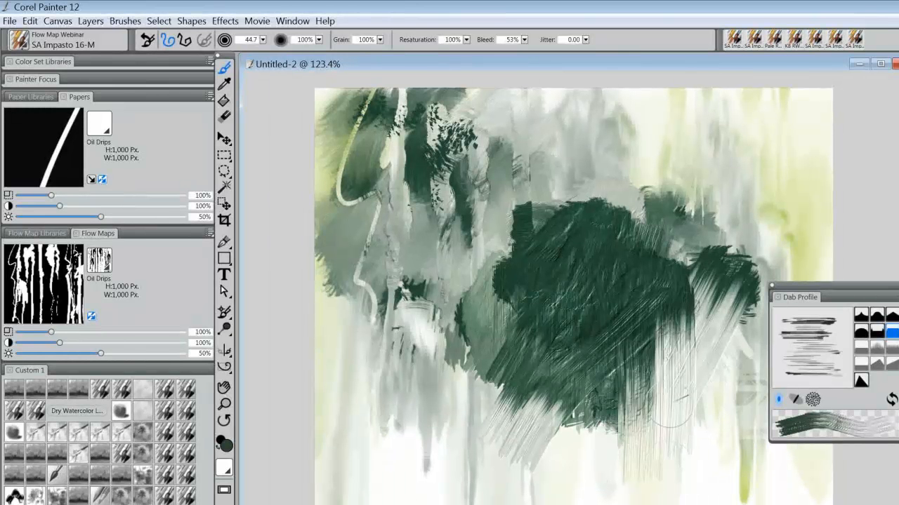
{"action": "left_click_drag", "start_coordinate": [678, 300], "coordinate": [664, 448]}
{"action": "left_click_drag", "start_coordinate": [676, 303], "coordinate": [626, 403]}
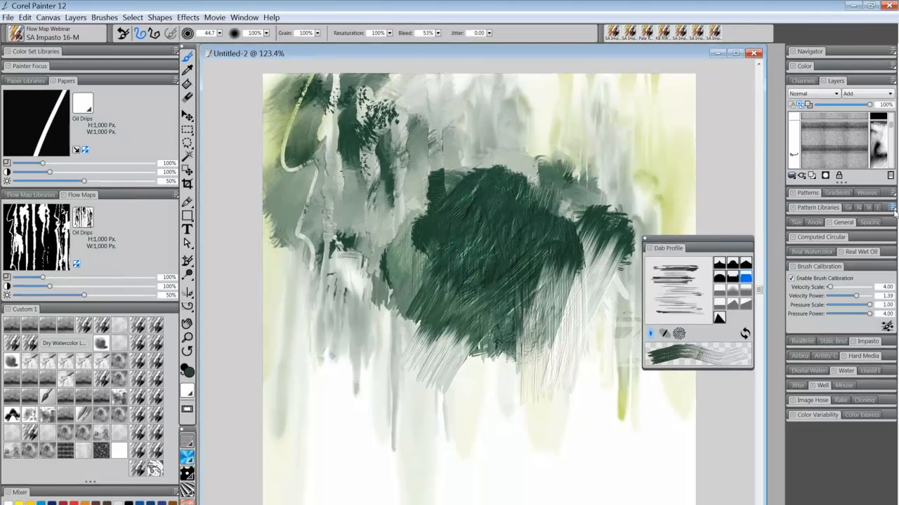
Set the brush's Method to Wet and its Subcategory to Real Wet Oil.
{"action": "left_click", "coordinate": [844, 223]}
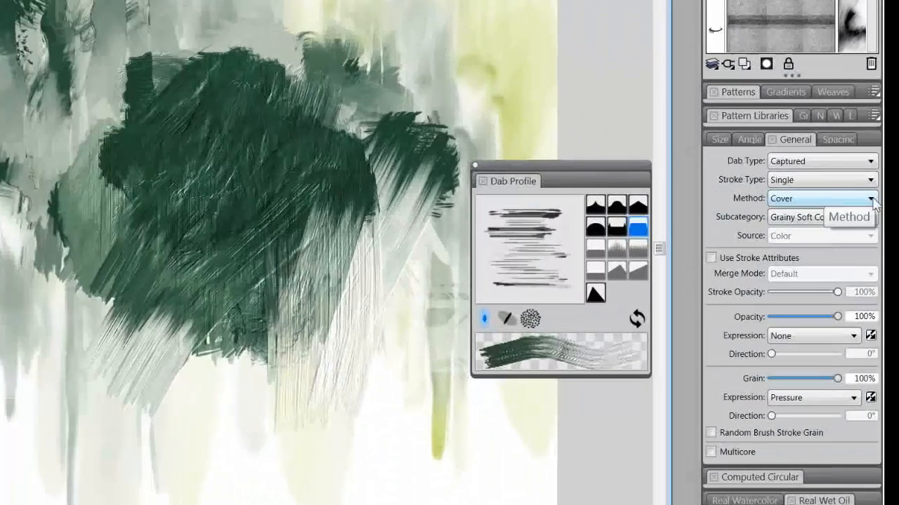
{"action": "left_click", "coordinate": [858, 259]}
{"action": "left_click", "coordinate": [782, 272]}
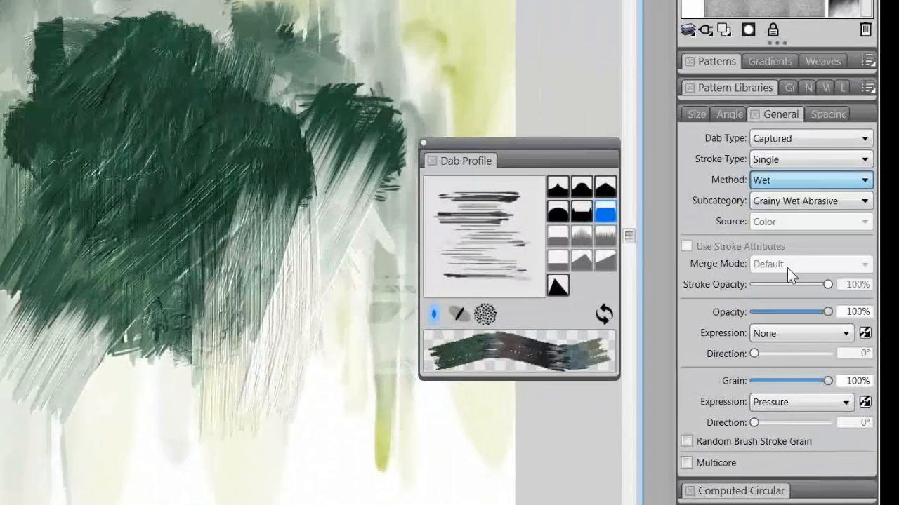
{"action": "left_click", "coordinate": [864, 202]}
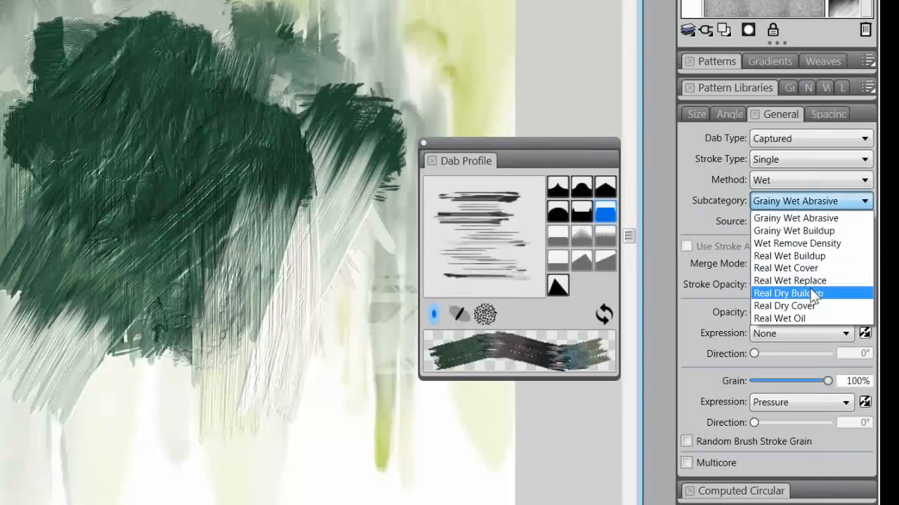
{"action": "left_click", "coordinate": [797, 318]}
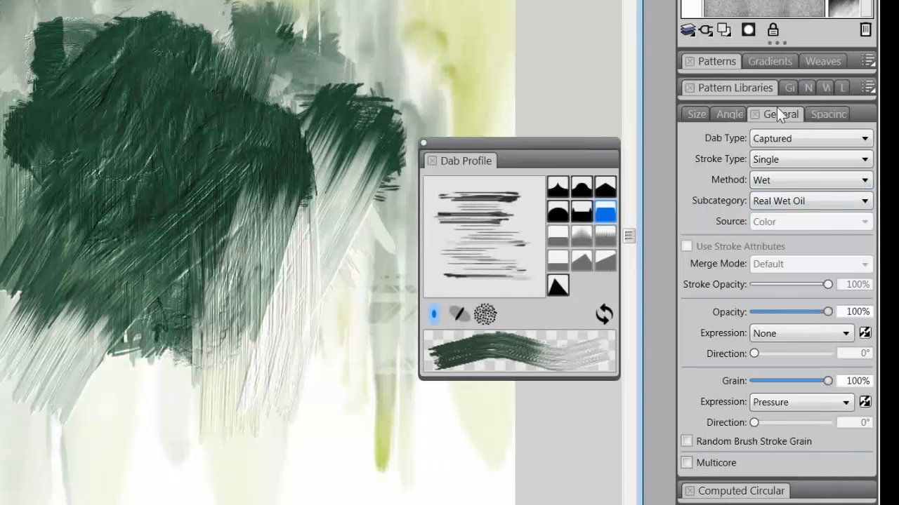
Regroup the General brush settings after Spacing, and collapse both General and Brush Calibration.
{"action": "mouse_move", "coordinate": [779, 113]}
{"action": "left_mouse_down"}
{"action": "mouse_move", "coordinate": [799, 128]}
{"action": "mouse_move", "coordinate": [791, 127]}
{"action": "mouse_move", "coordinate": [795, 144]}
{"action": "left_mouse_up"}
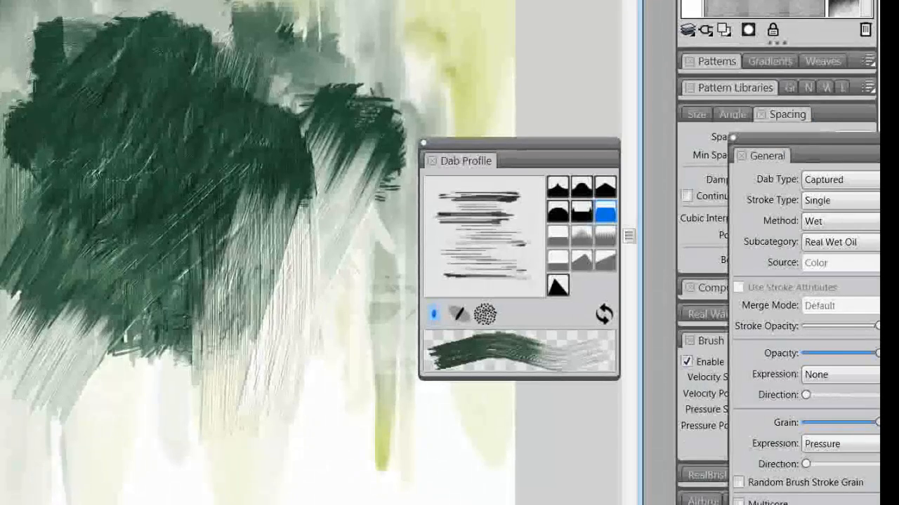
{"action": "scroll", "coordinate": [733, 138], "scroll_direction": "down", "scroll_amount": 5}
{"action": "scroll", "coordinate": [732, 138], "scroll_direction": "down", "scroll_amount": 4}
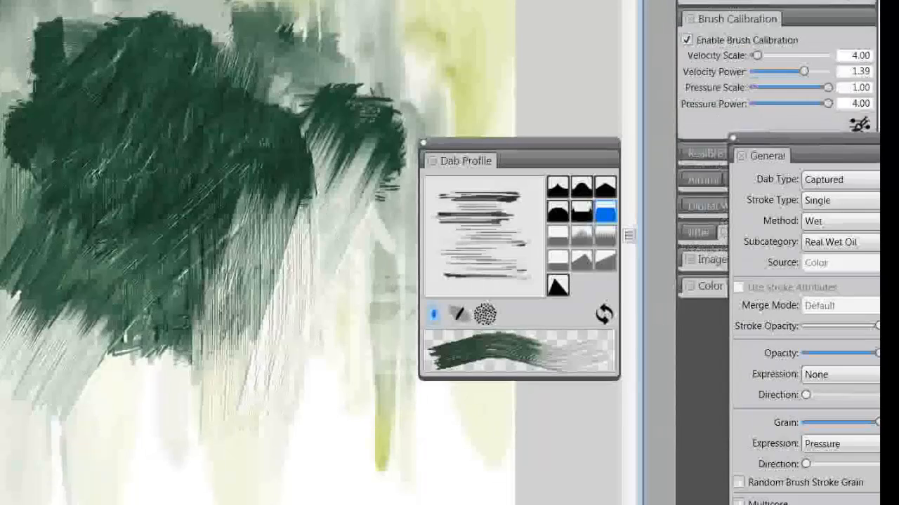
{"action": "left_click", "coordinate": [762, 19]}
{"action": "mouse_move", "coordinate": [768, 157]}
{"action": "left_mouse_down"}
{"action": "mouse_move", "coordinate": [760, 81]}
{"action": "mouse_move", "coordinate": [742, 101]}
{"action": "mouse_move", "coordinate": [730, 168]}
{"action": "mouse_move", "coordinate": [735, 10]}
{"action": "left_mouse_up"}
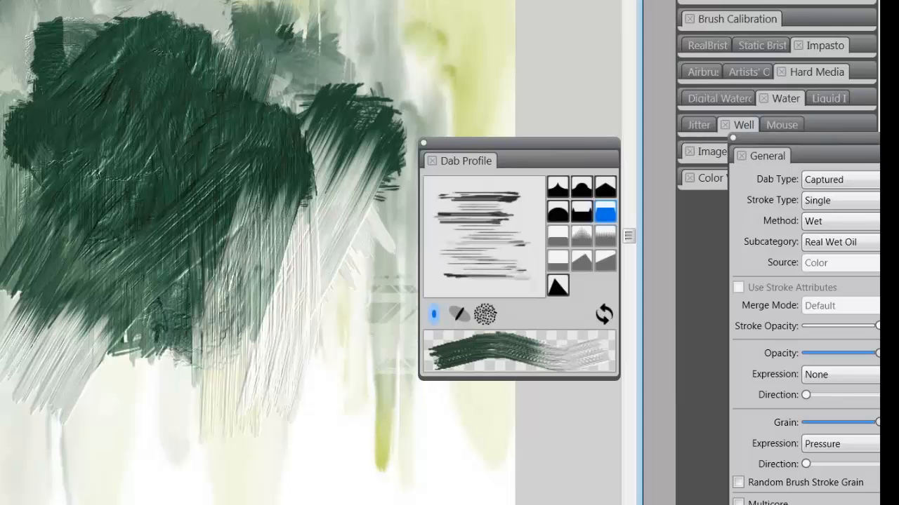
{"action": "left_click_drag", "start_coordinate": [735, 2], "coordinate": [735, 0]}
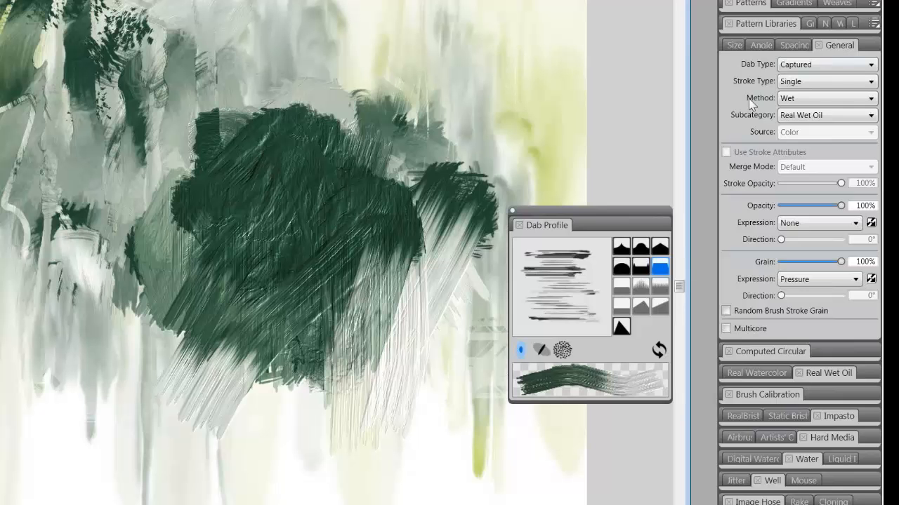
{"action": "left_click", "coordinate": [841, 45]}
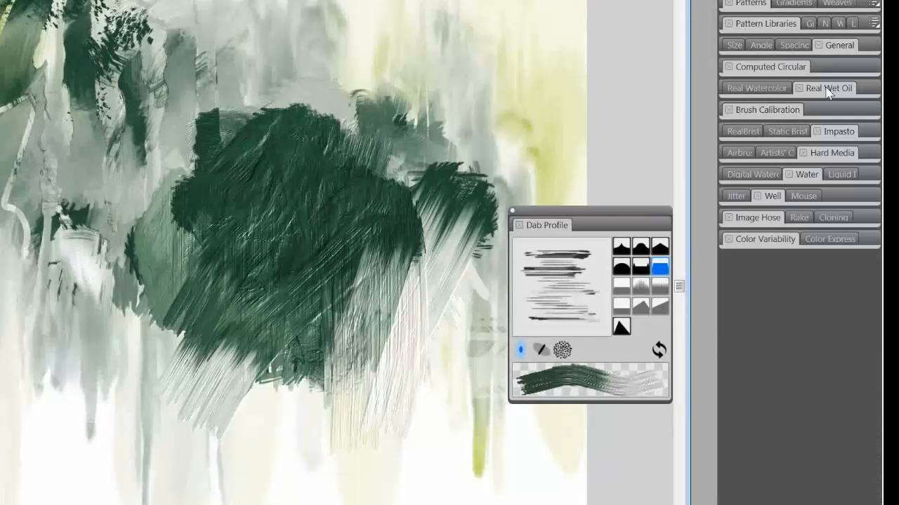
In the Real Wet Oil settings, set Wetness to 100%, Concentration to 55%, and Viscosity and Evaporation Rate to 0%.
{"action": "left_click", "coordinate": [828, 89]}
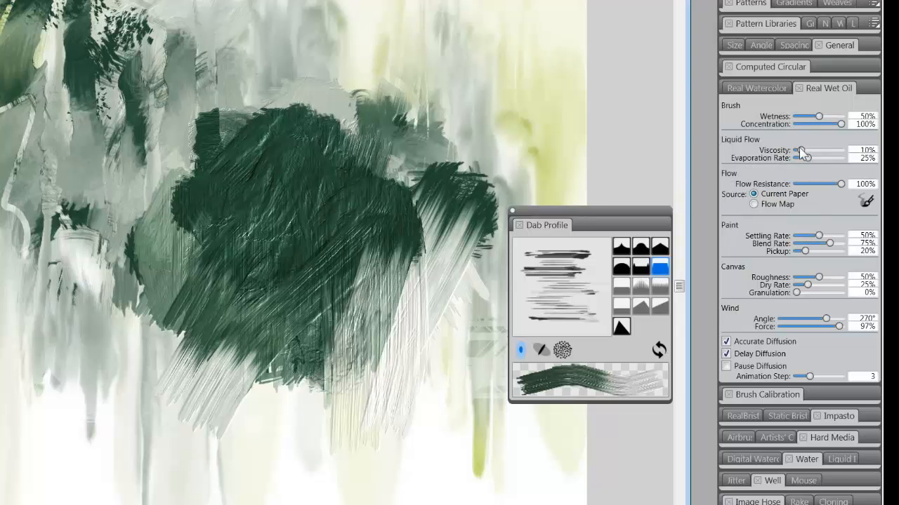
{"action": "left_click_drag", "start_coordinate": [801, 150], "coordinate": [780, 157]}
{"action": "left_click_drag", "start_coordinate": [818, 116], "coordinate": [825, 133]}
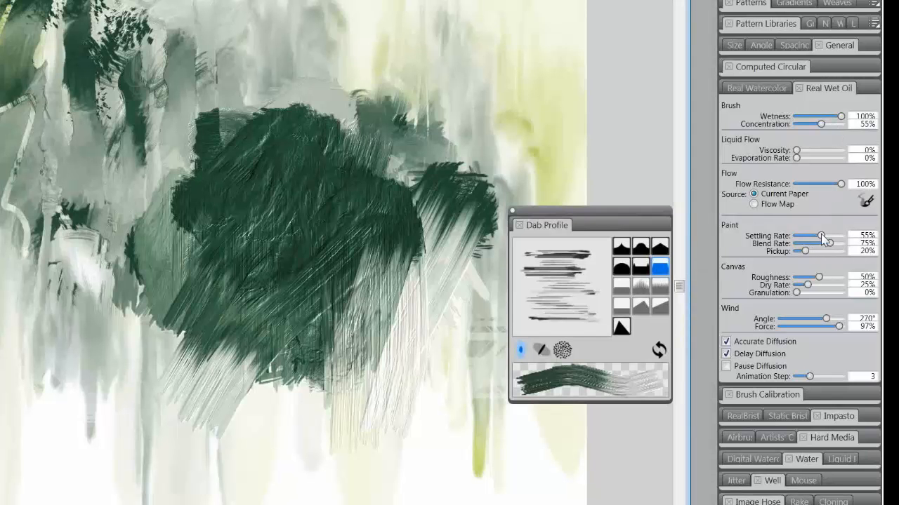
Set the Real Wet Oil Settling Rate and Blend Rate to 100%, Dry Rate to 0% and Animation Step to 10.
{"action": "left_click_drag", "start_coordinate": [818, 236], "coordinate": [842, 243]}
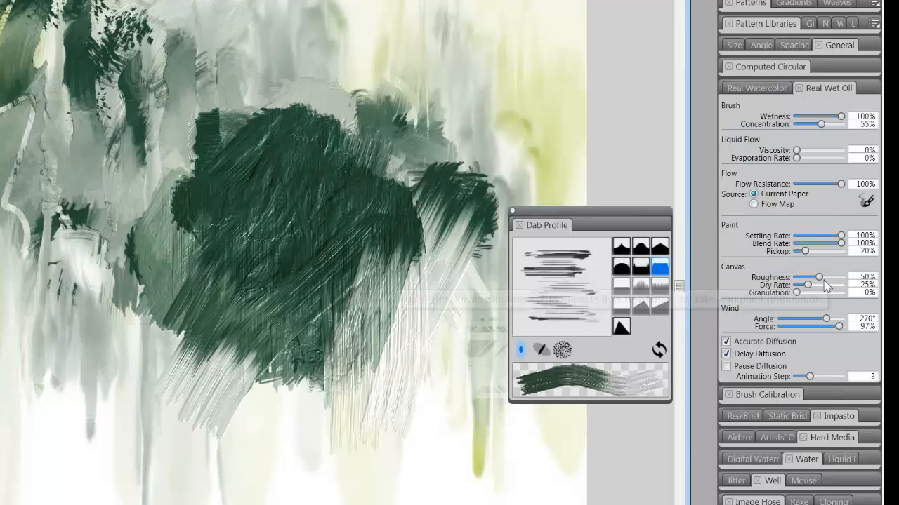
{"action": "left_click_drag", "start_coordinate": [807, 286], "coordinate": [791, 288]}
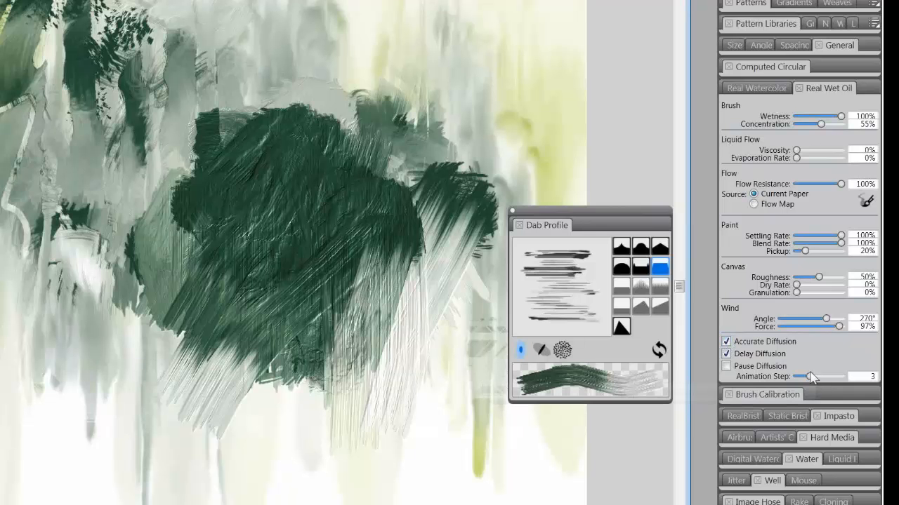
{"action": "left_click_drag", "start_coordinate": [811, 377], "coordinate": [854, 376]}
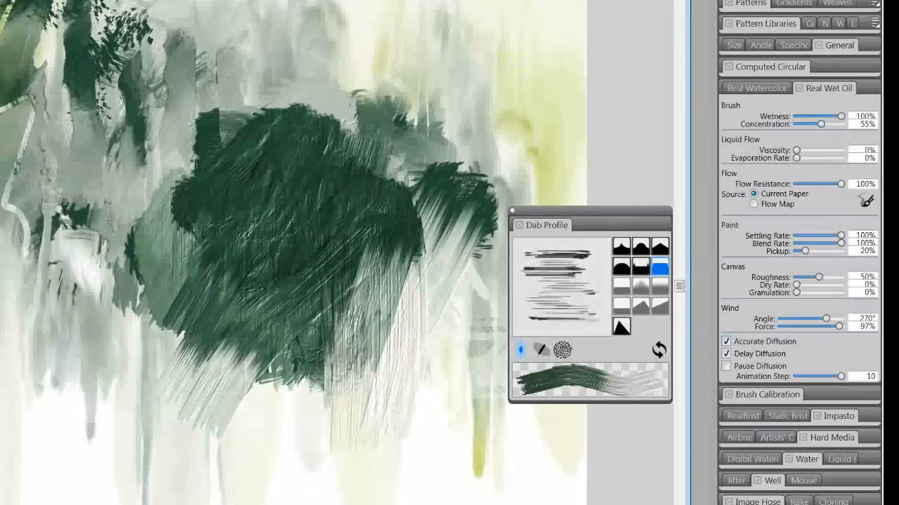
Hide the layer holding the green drip and impasto painting.
{"action": "scroll", "coordinate": [801, 105], "scroll_direction": "up", "scroll_amount": 3}
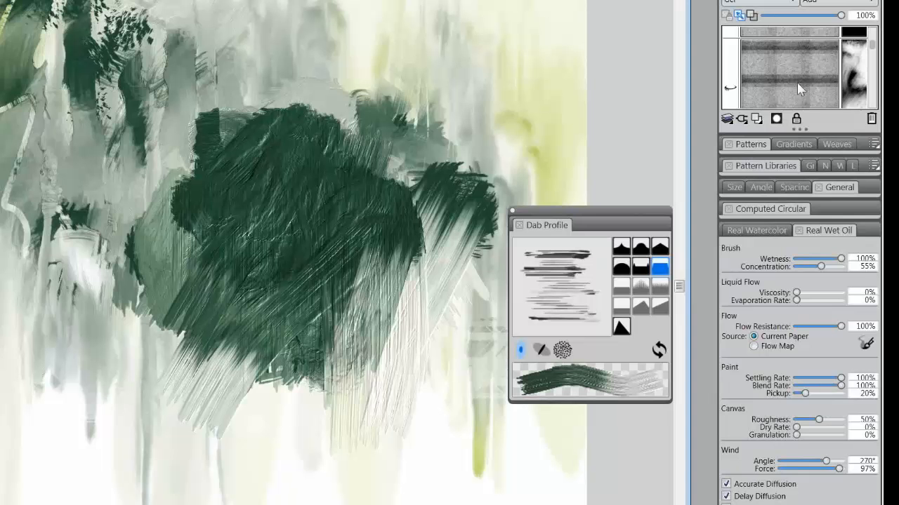
{"action": "left_click_drag", "start_coordinate": [872, 42], "coordinate": [873, 56]}
{"action": "left_click", "coordinate": [730, 85]}
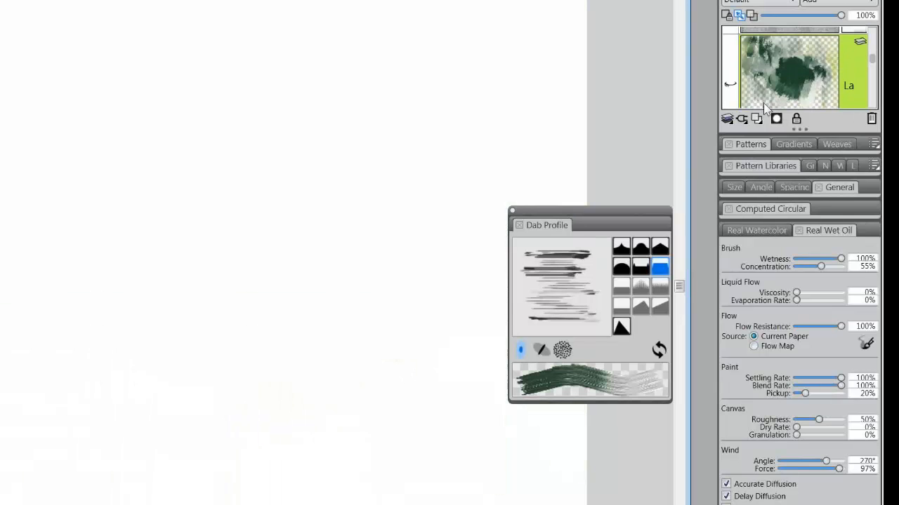
Add a new layer and paint overlapping turquoise and green bristle strokes across its upper part so the paint runs downward.
{"action": "left_click", "coordinate": [757, 120]}
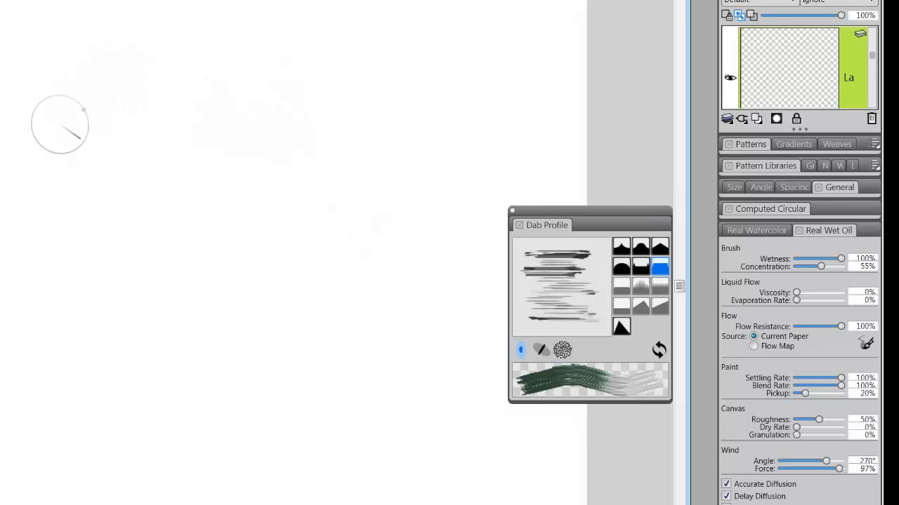
{"action": "mouse_move", "coordinate": [54, 133]}
{"action": "left_mouse_down"}
{"action": "mouse_move", "coordinate": [100, 91]}
{"action": "mouse_move", "coordinate": [145, 104]}
{"action": "mouse_move", "coordinate": [253, 77]}
{"action": "mouse_move", "coordinate": [309, 81]}
{"action": "mouse_move", "coordinate": [435, 42]}
{"action": "mouse_move", "coordinate": [133, 32]}
{"action": "mouse_move", "coordinate": [28, 74]}
{"action": "mouse_move", "coordinate": [140, 169]}
{"action": "mouse_move", "coordinate": [28, 193]}
{"action": "mouse_move", "coordinate": [395, 126]}
{"action": "mouse_move", "coordinate": [477, 64]}
{"action": "mouse_move", "coordinate": [407, 28]}
{"action": "mouse_move", "coordinate": [162, 35]}
{"action": "left_mouse_up"}
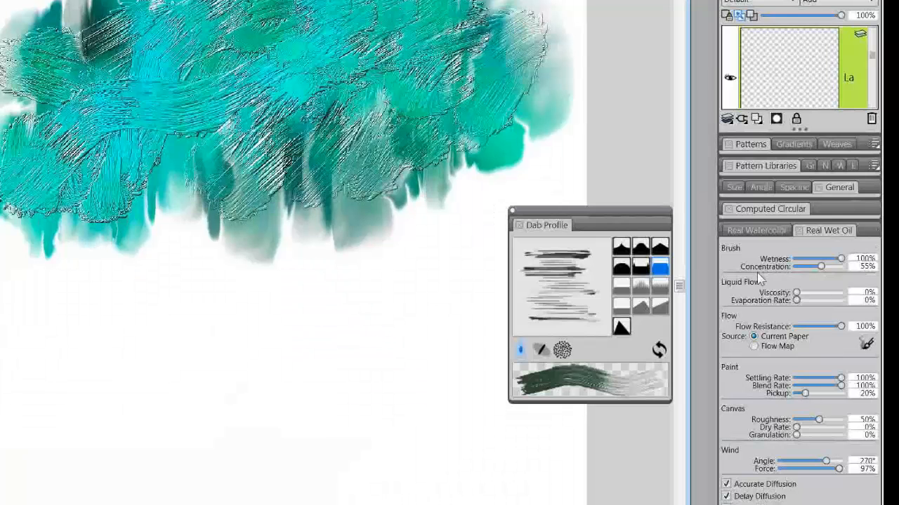
Clear the turquoise painting from the layer and set the brush's Impasto Draw To option to Color.
{"action": "key", "text": "Delete"}
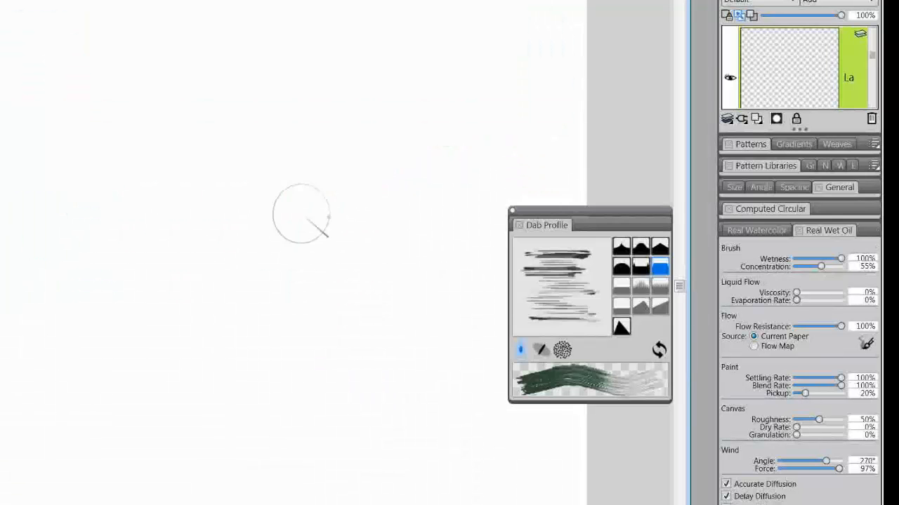
{"action": "left_click", "coordinate": [823, 233]}
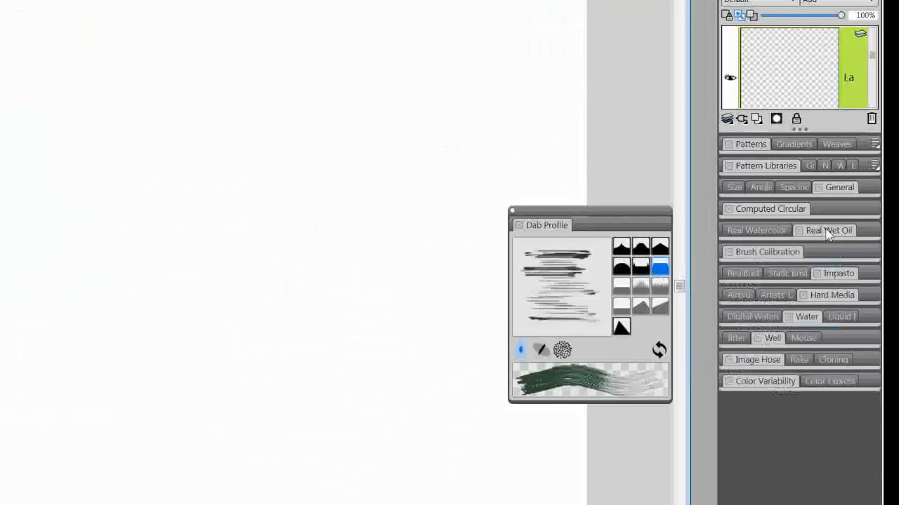
{"action": "left_click", "coordinate": [837, 276]}
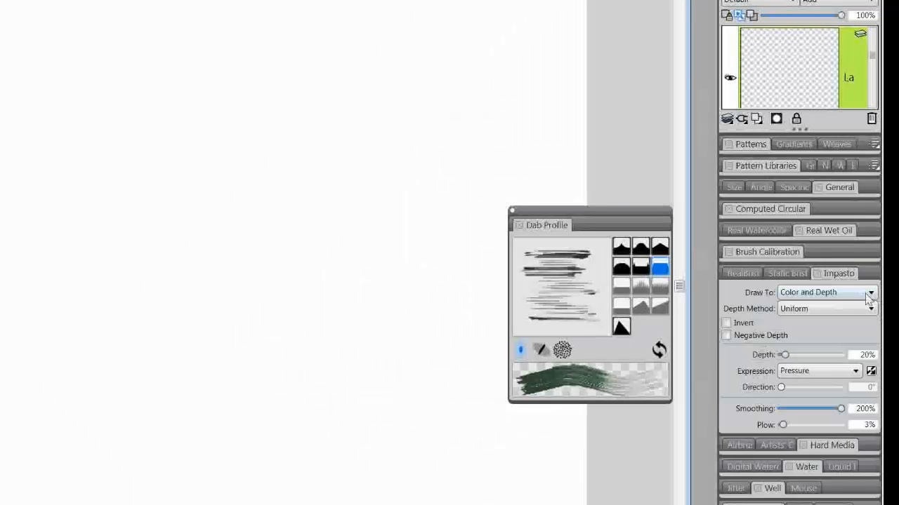
{"action": "left_click", "coordinate": [869, 293]}
{"action": "left_click", "coordinate": [844, 308]}
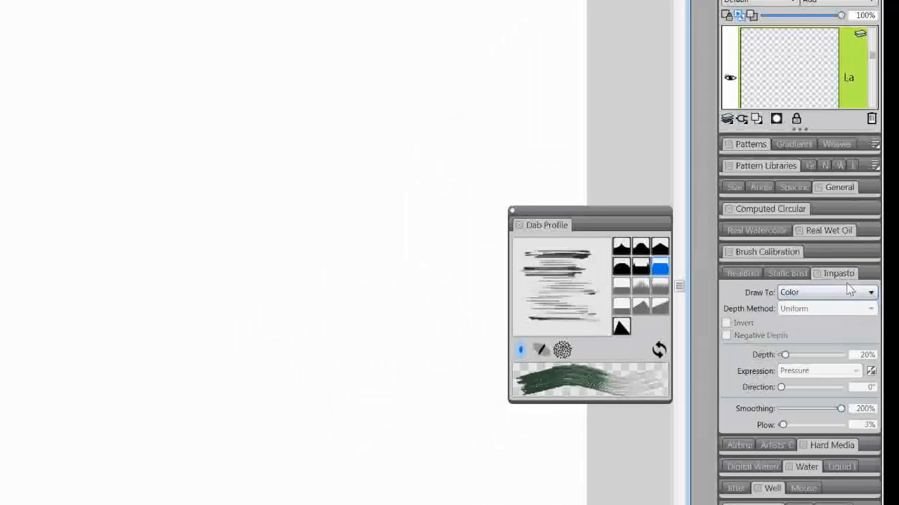
{"action": "left_click", "coordinate": [849, 275]}
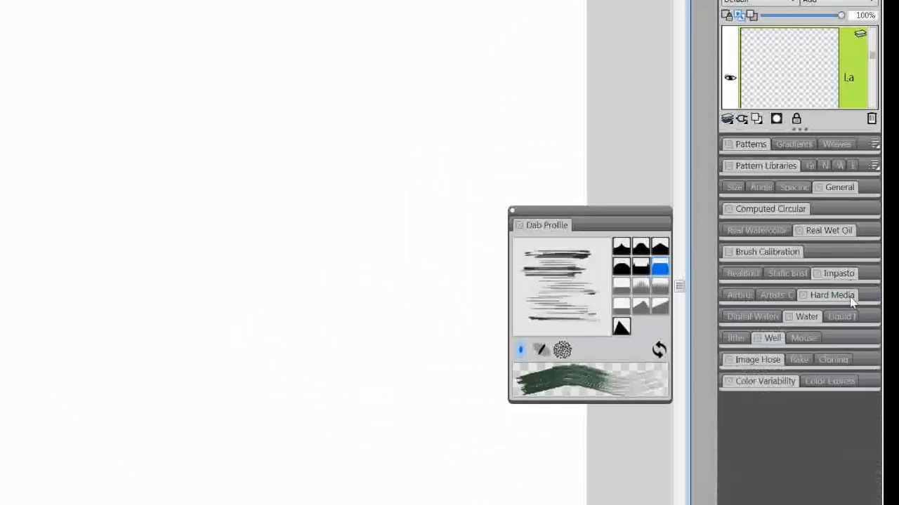
Raise the brush's Dryout to its maximum and paint dark green strokes across the canvas's upper part, plus one long stroke running downward.
{"action": "left_click", "coordinate": [778, 340]}
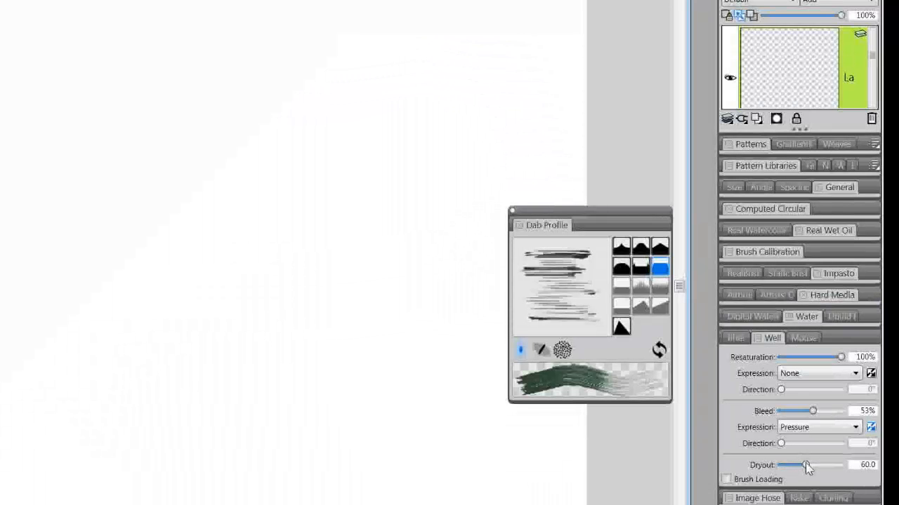
{"action": "left_click_drag", "start_coordinate": [805, 465], "coordinate": [857, 470]}
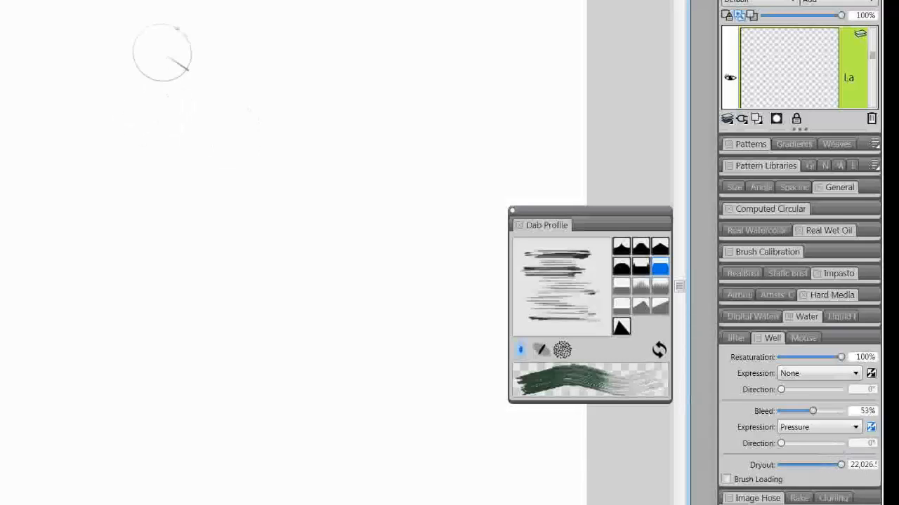
{"action": "mouse_move", "coordinate": [160, 50]}
{"action": "left_mouse_down"}
{"action": "mouse_move", "coordinate": [99, 112]}
{"action": "mouse_move", "coordinate": [80, 95]}
{"action": "mouse_move", "coordinate": [165, 115]}
{"action": "mouse_move", "coordinate": [251, 46]}
{"action": "mouse_move", "coordinate": [266, 58]}
{"action": "mouse_move", "coordinate": [253, 97]}
{"action": "mouse_move", "coordinate": [332, 78]}
{"action": "mouse_move", "coordinate": [355, 91]}
{"action": "mouse_move", "coordinate": [448, 35]}
{"action": "mouse_move", "coordinate": [340, 32]}
{"action": "mouse_move", "coordinate": [129, 61]}
{"action": "mouse_move", "coordinate": [7, 106]}
{"action": "left_mouse_up"}
{"action": "left_click_drag", "start_coordinate": [32, 53], "coordinate": [7, 14]}
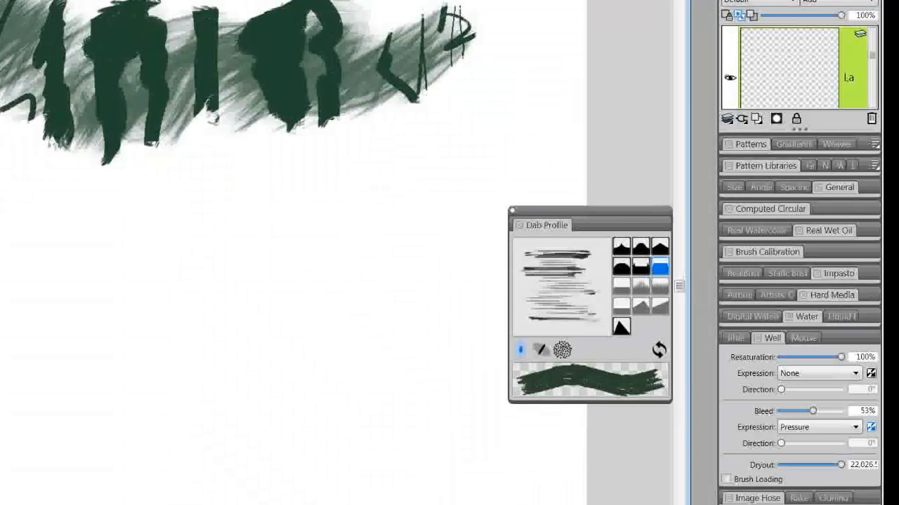
{"action": "left_click_drag", "start_coordinate": [105, 21], "coordinate": [39, 500]}
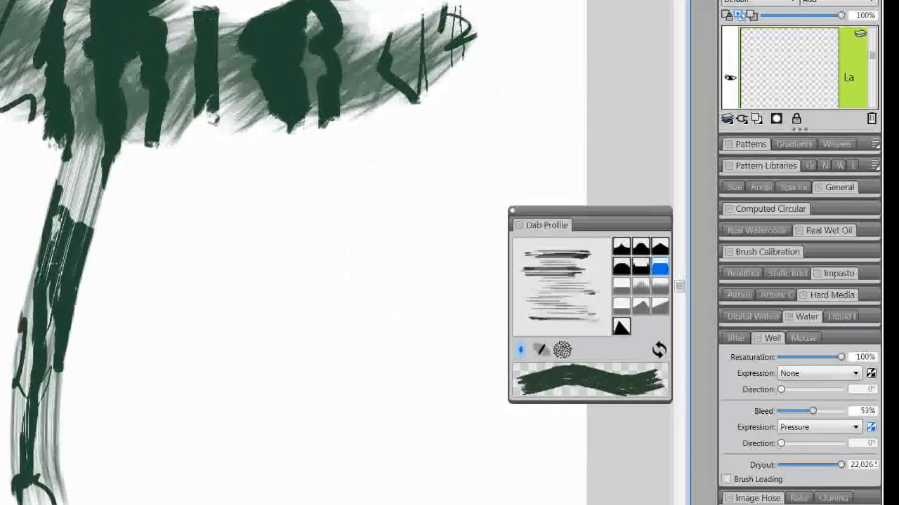